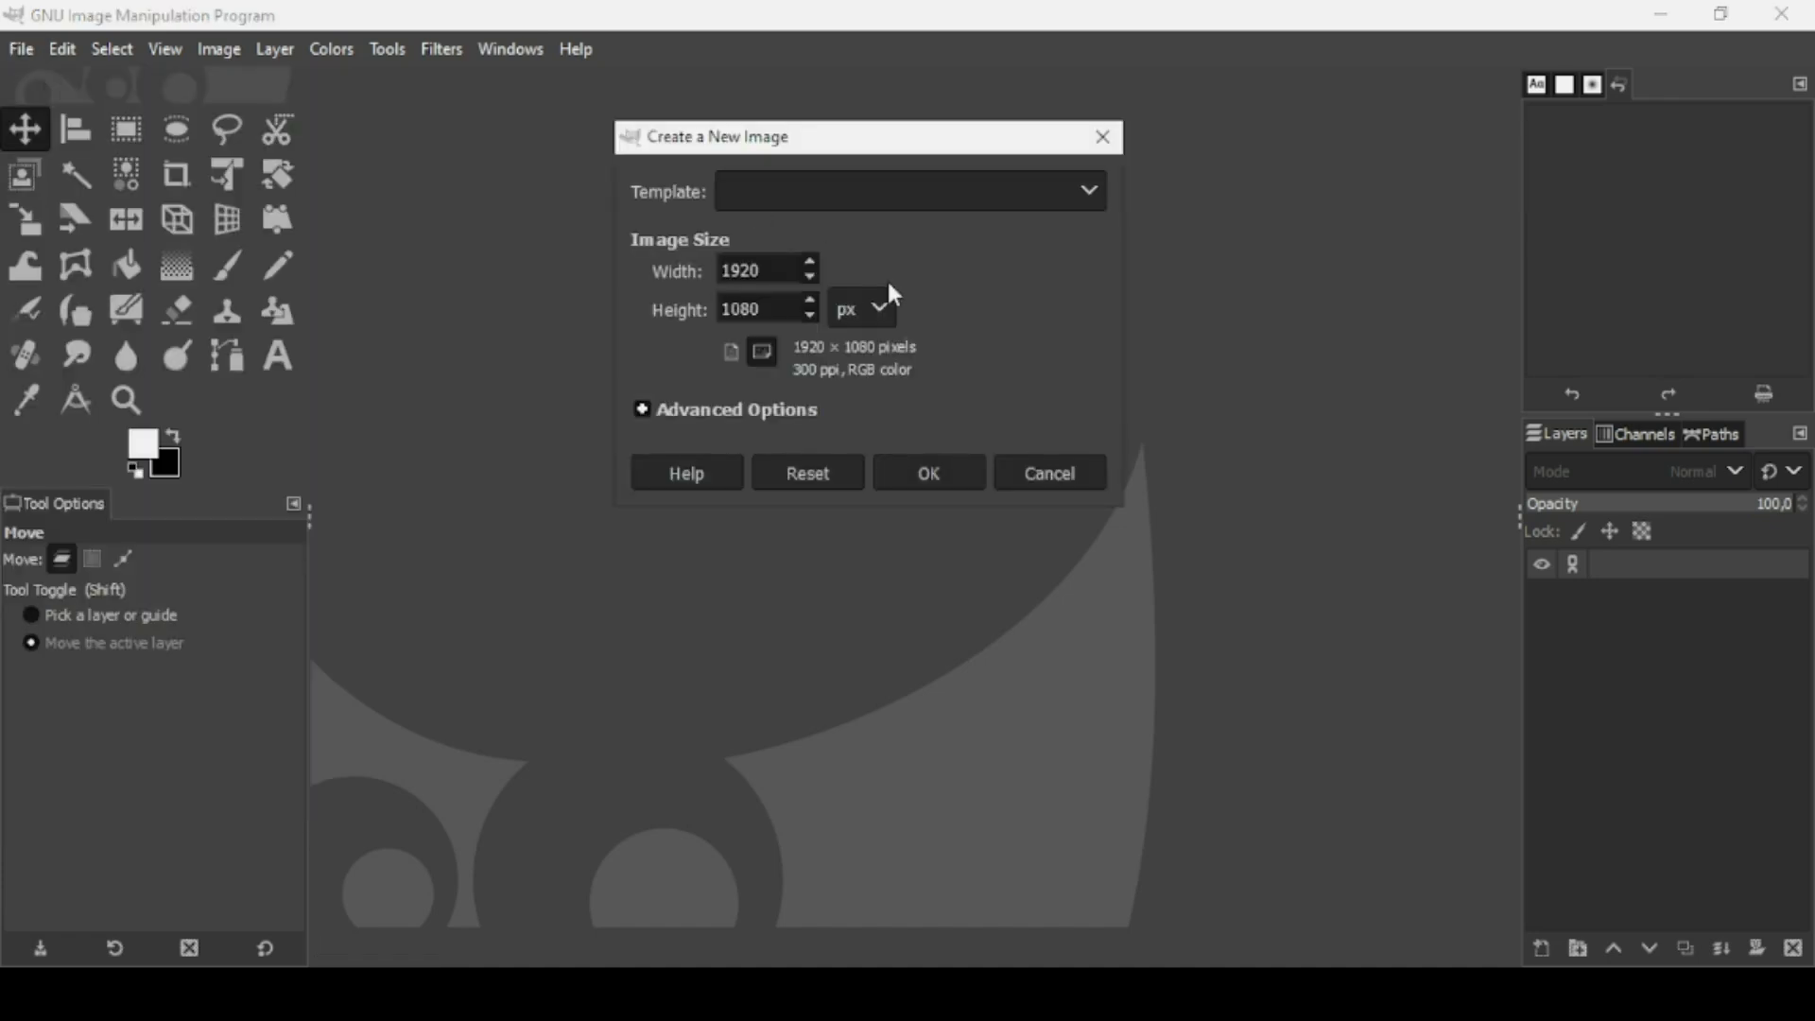
Create a 1920 × 1080 px image and fill its background layer with the color fe4445
click(959, 473)
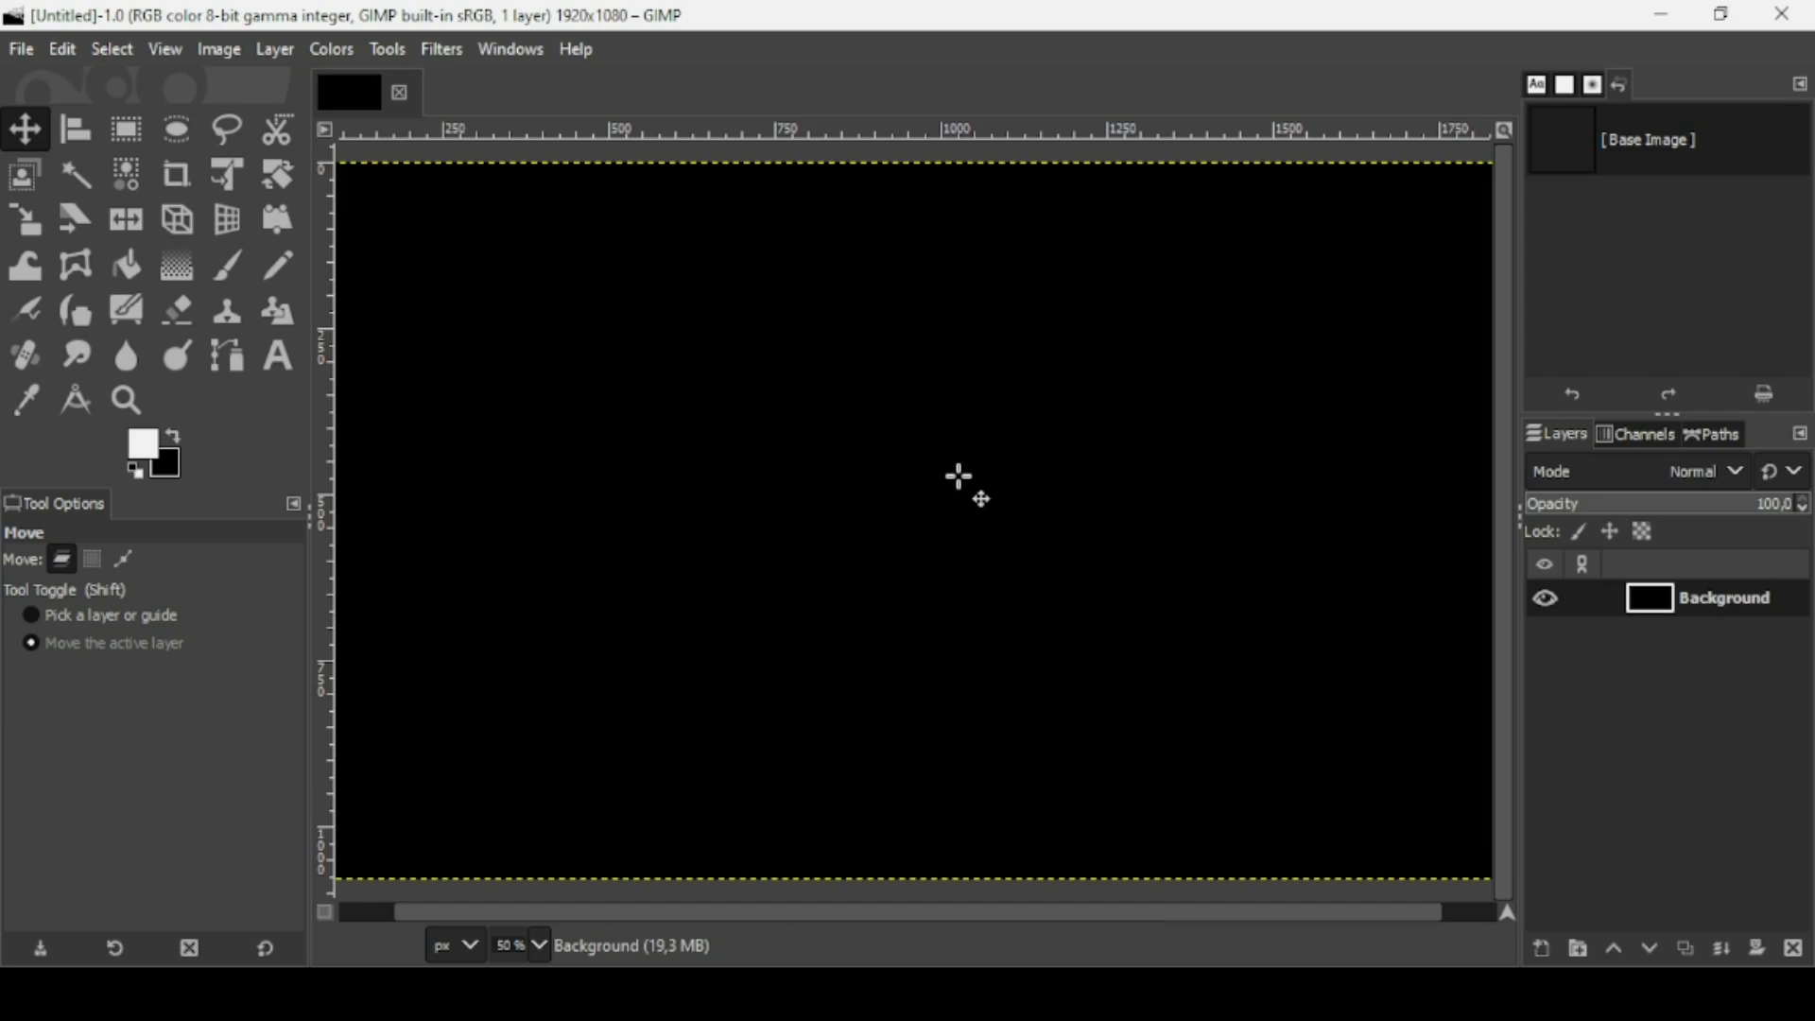
key(minus)
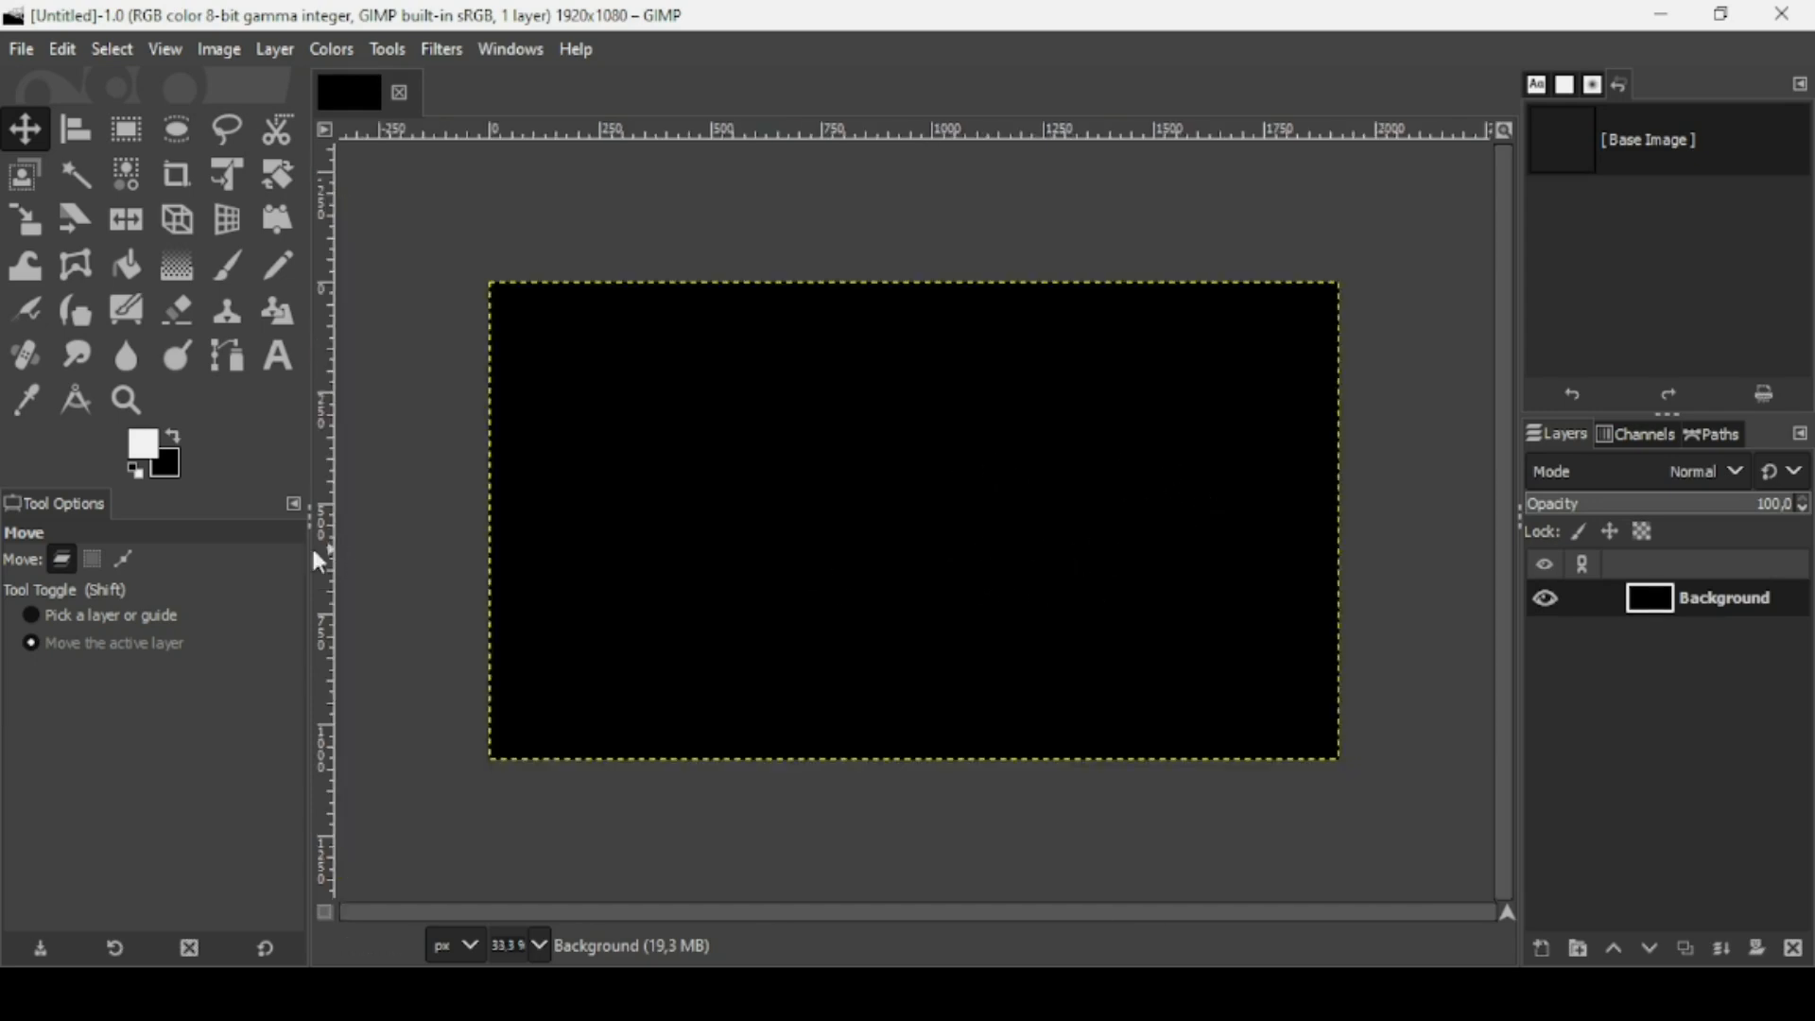
click(170, 455)
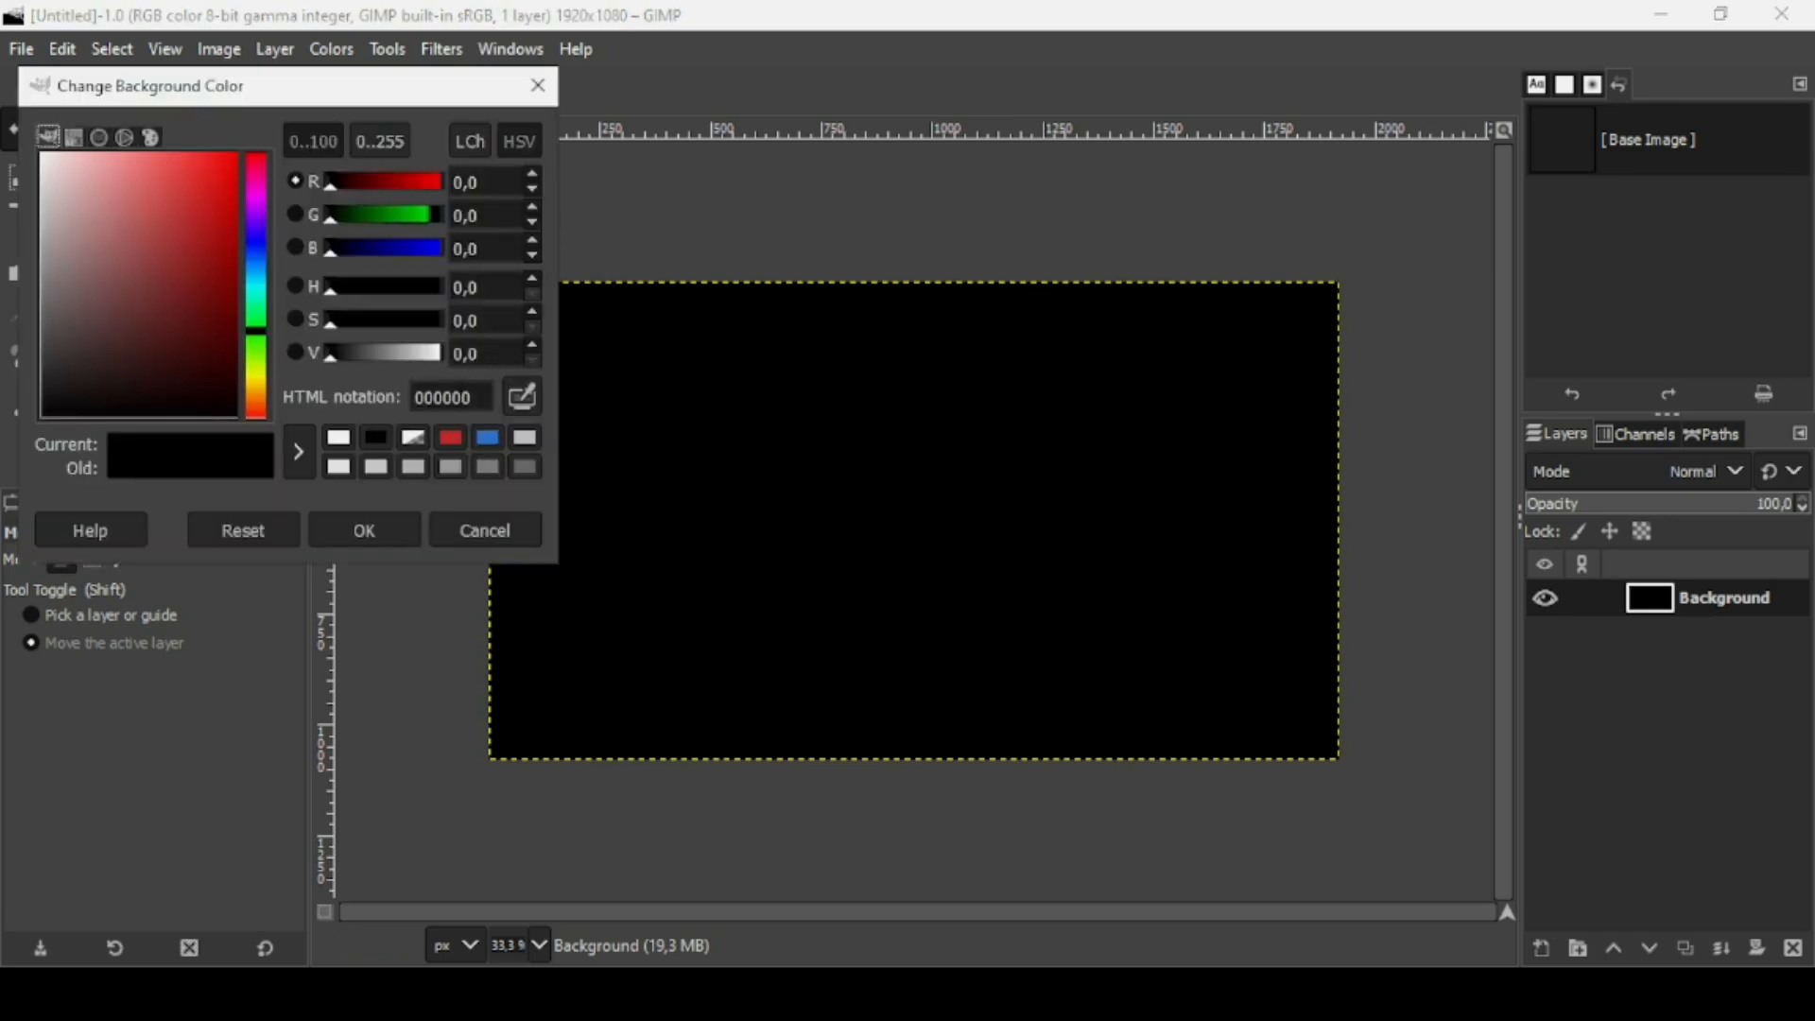
double_click(460, 397)
text(FE)
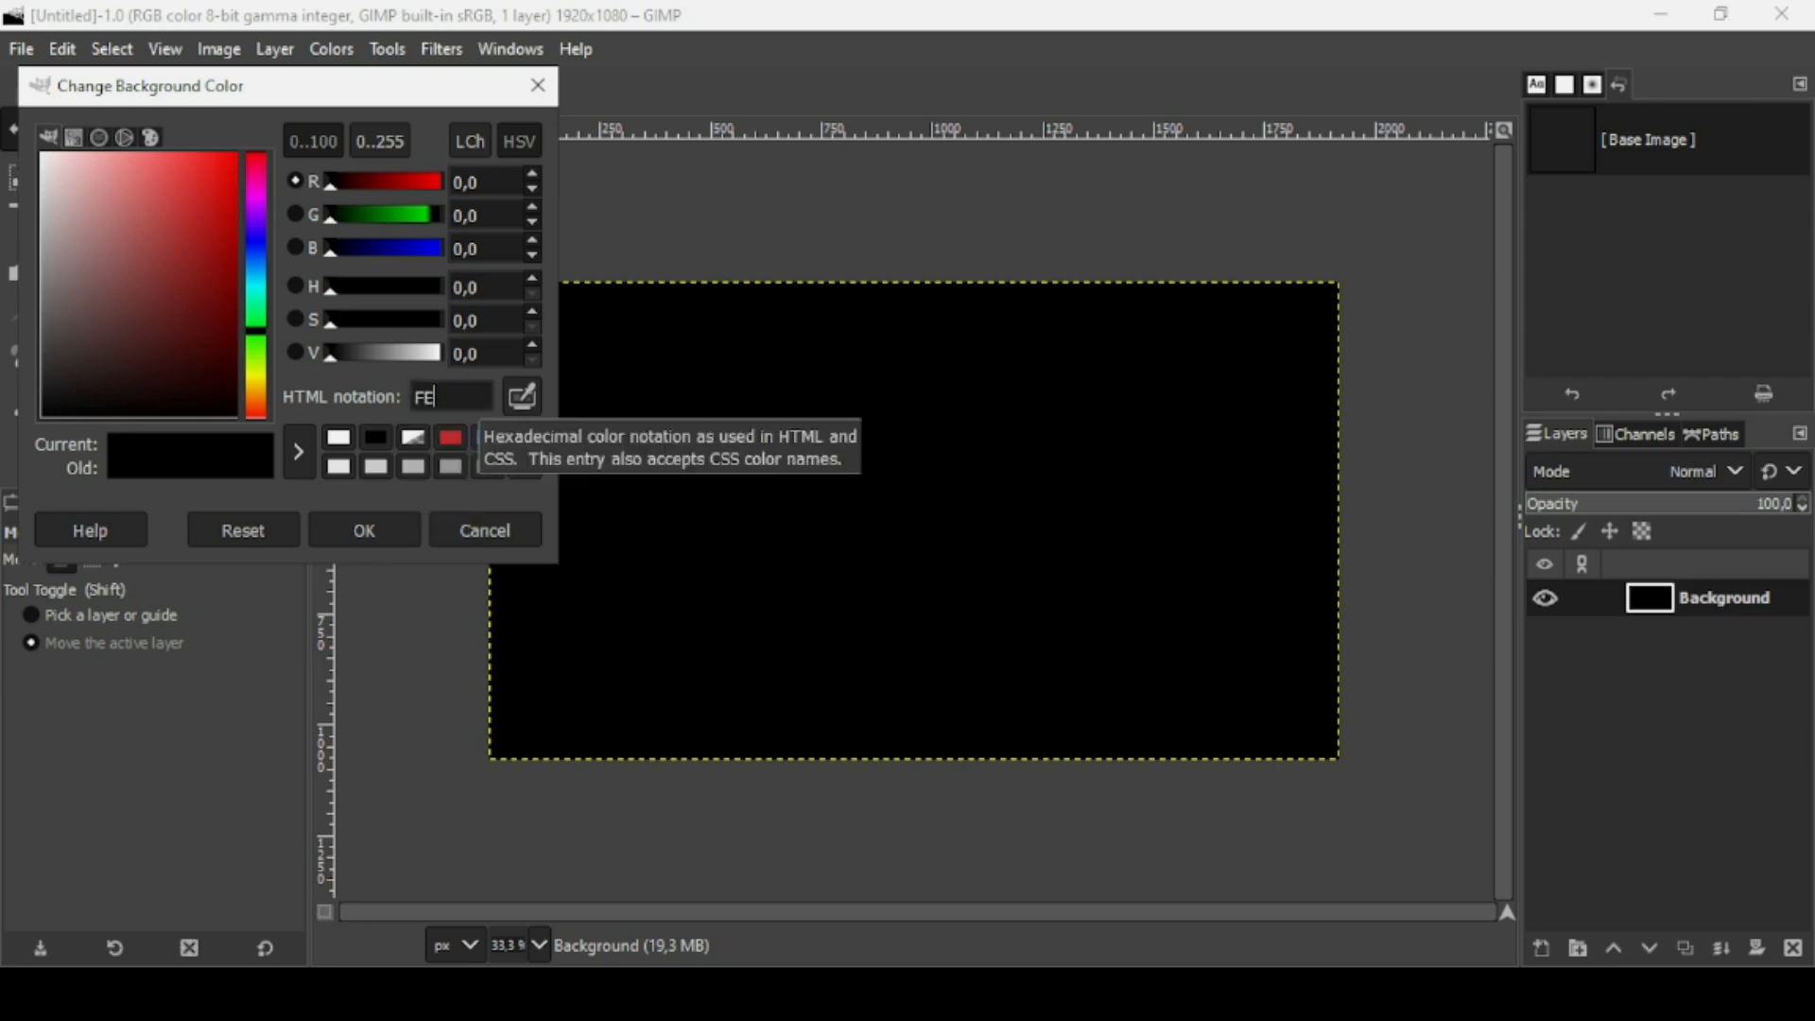
text(4445)
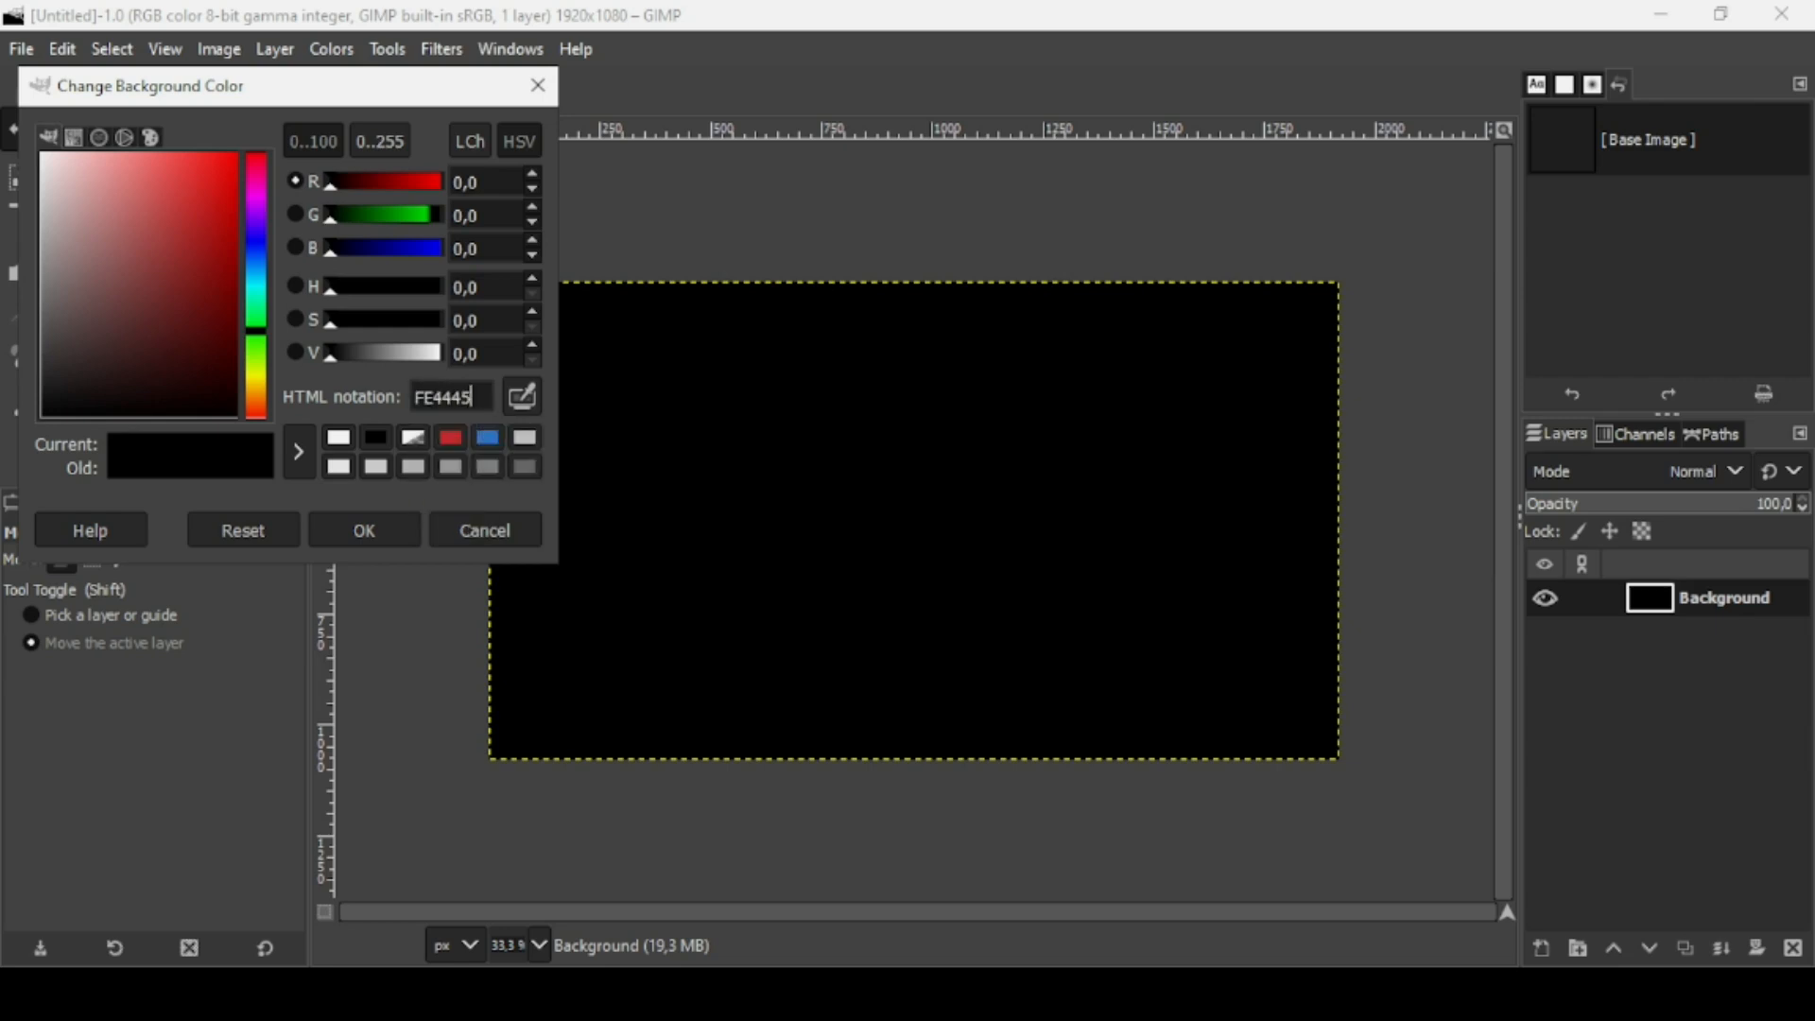
key(Return)
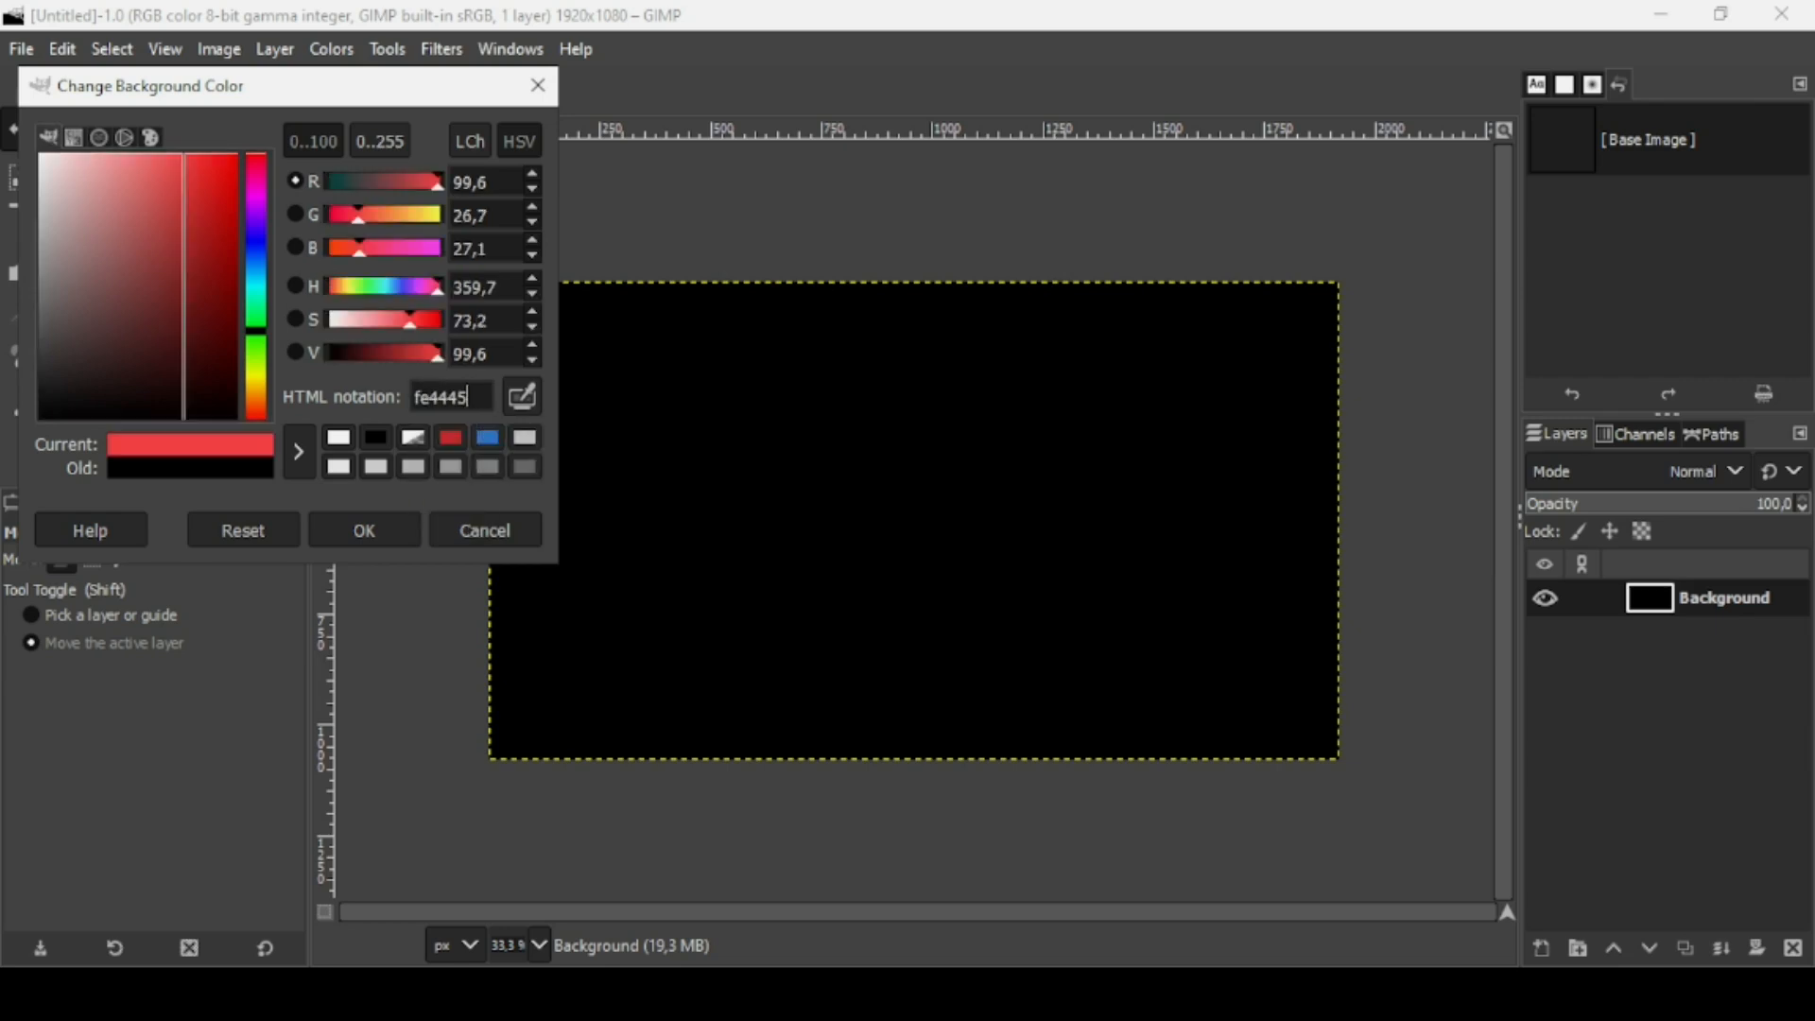
click(371, 529)
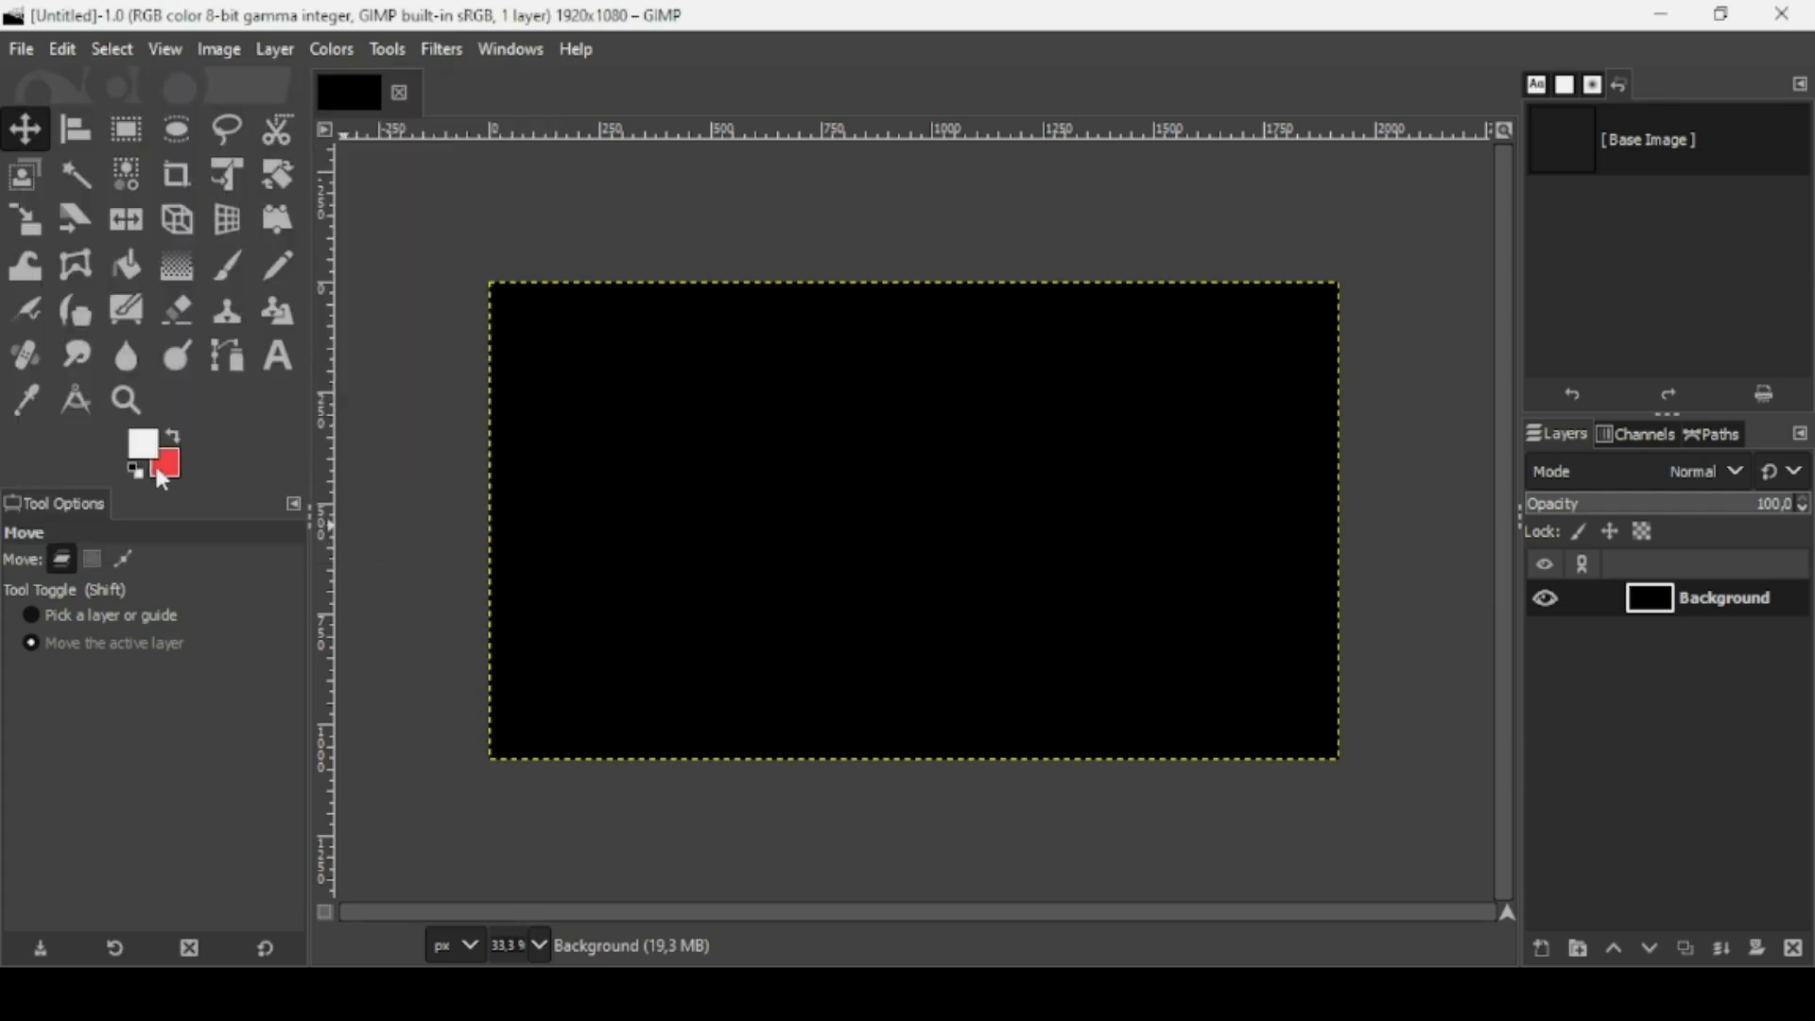
drag(172, 462, 754, 455)
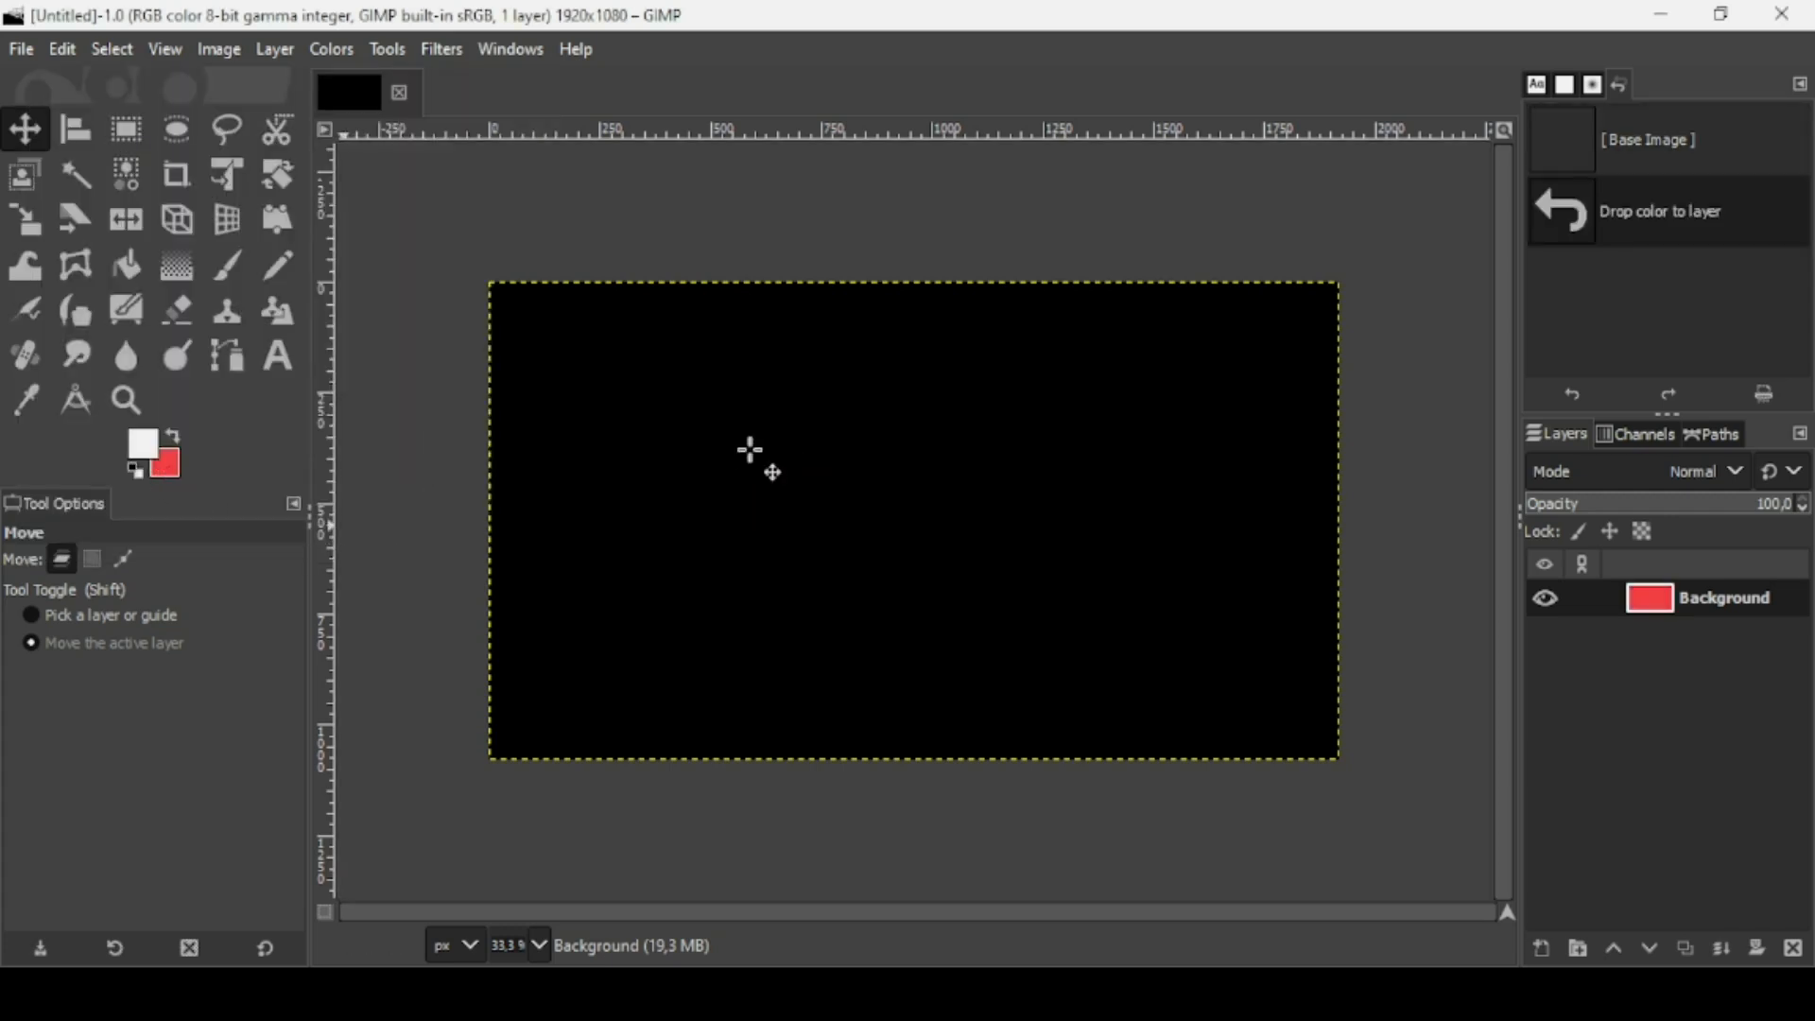
Add the white text "LAYER" in Roboto Bold at 300 px on the canvas
click(280, 357)
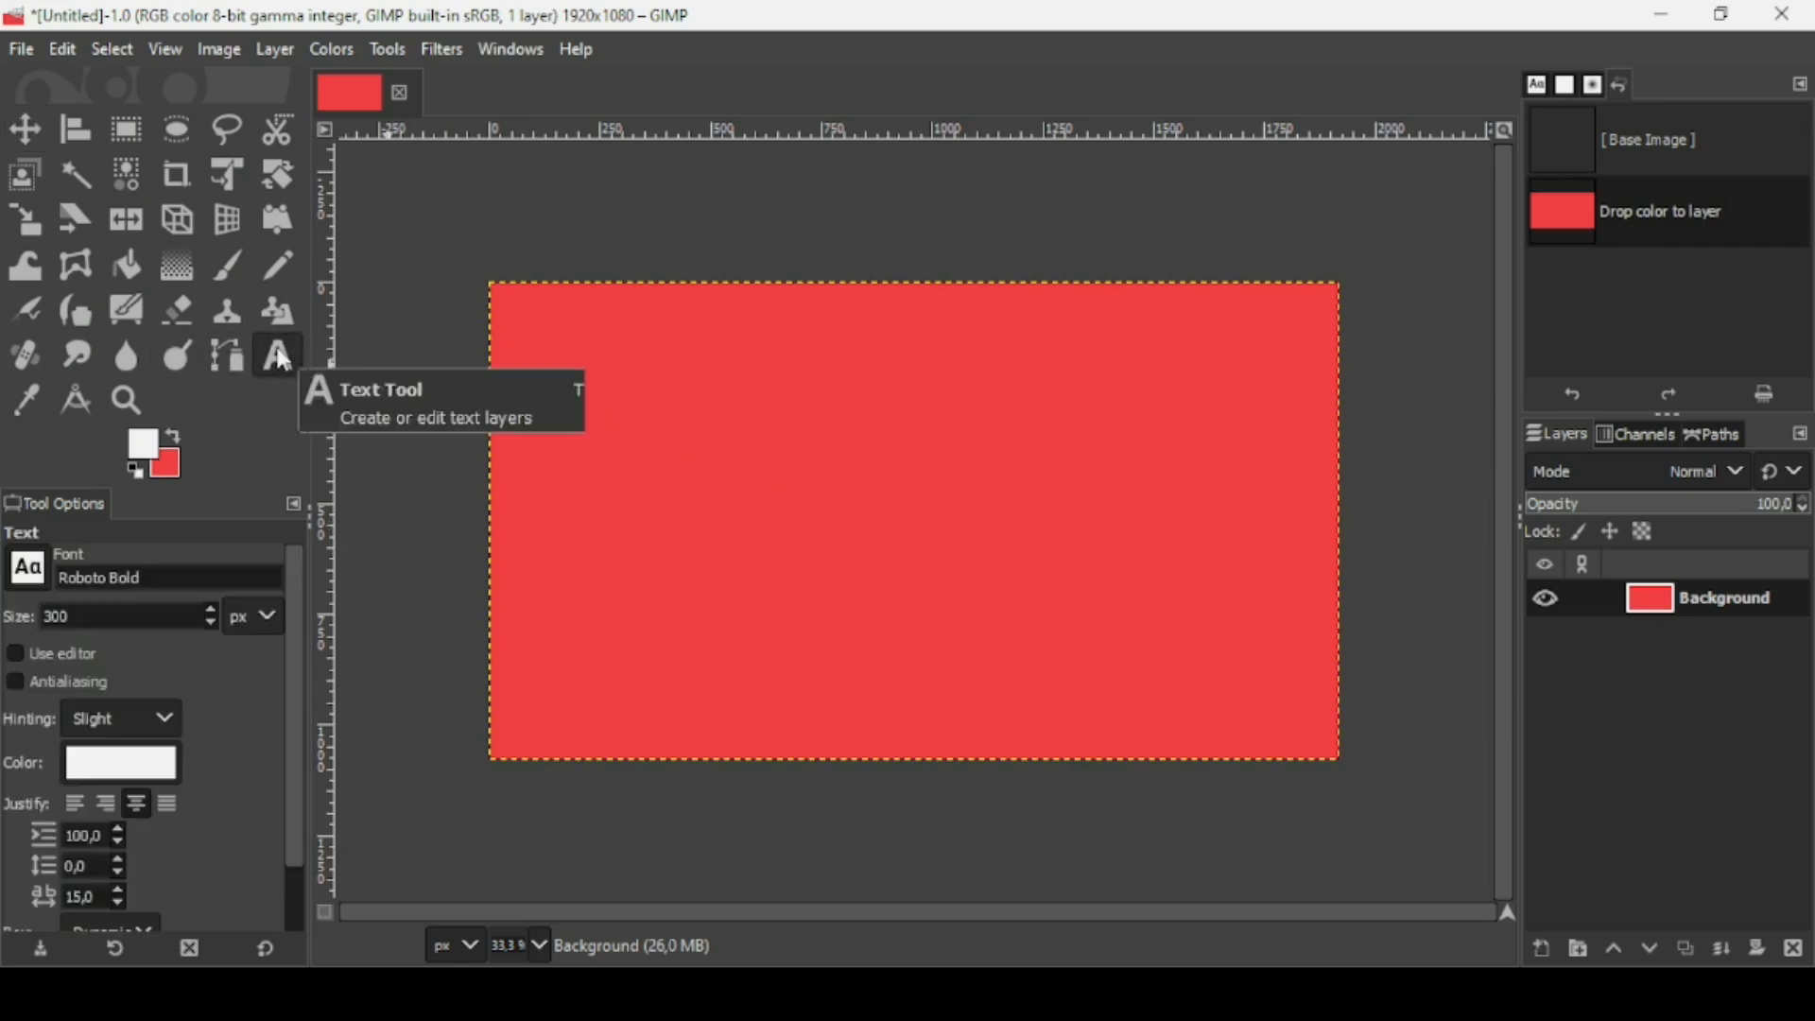
click(762, 451)
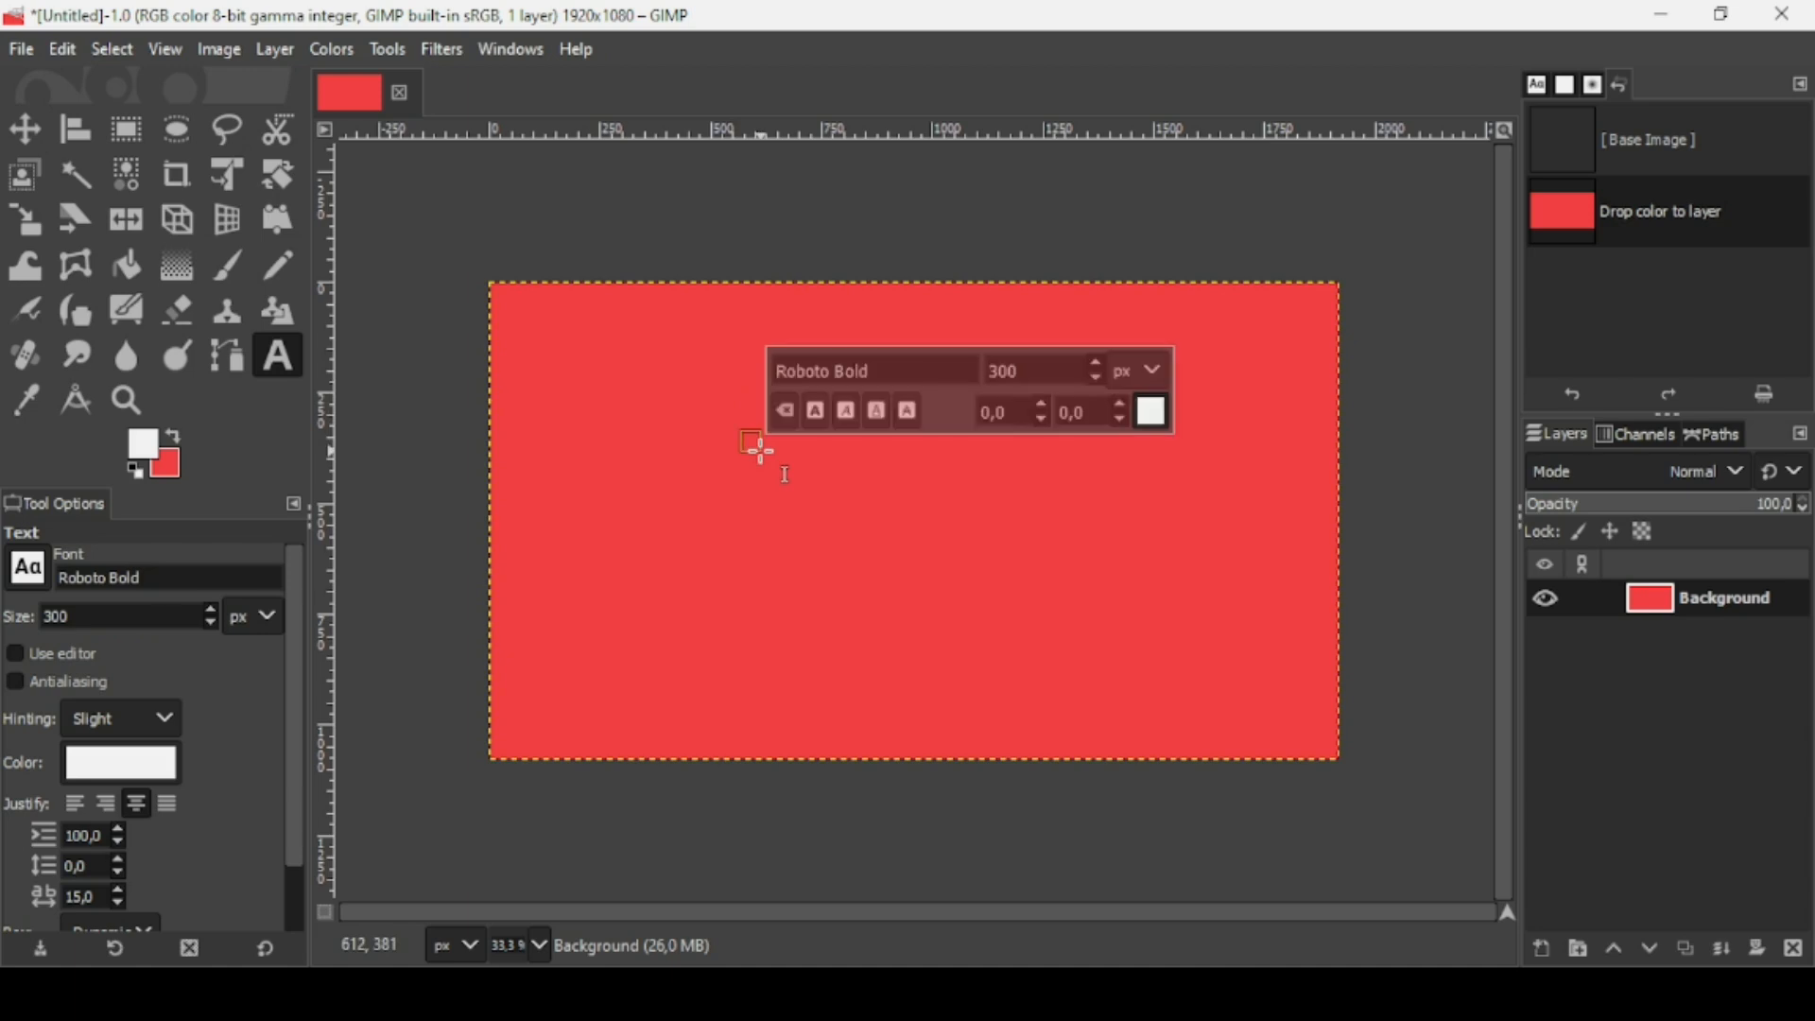
text(L)
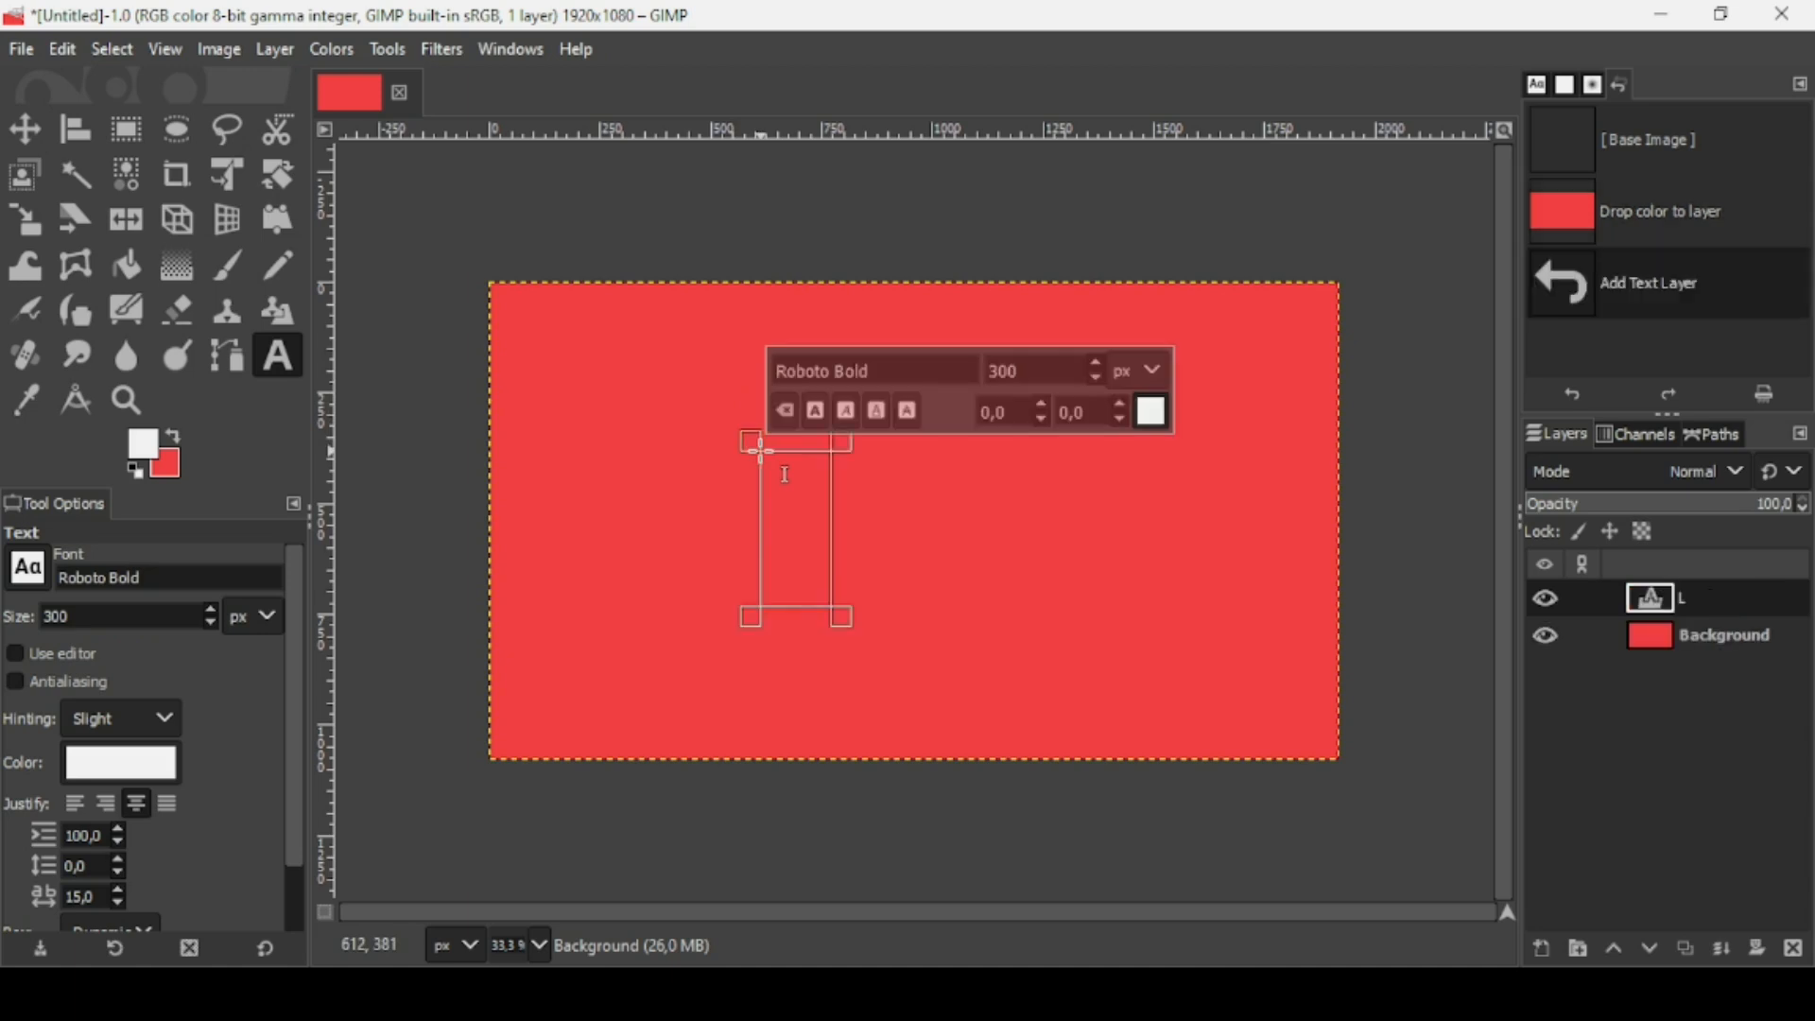
text(A)
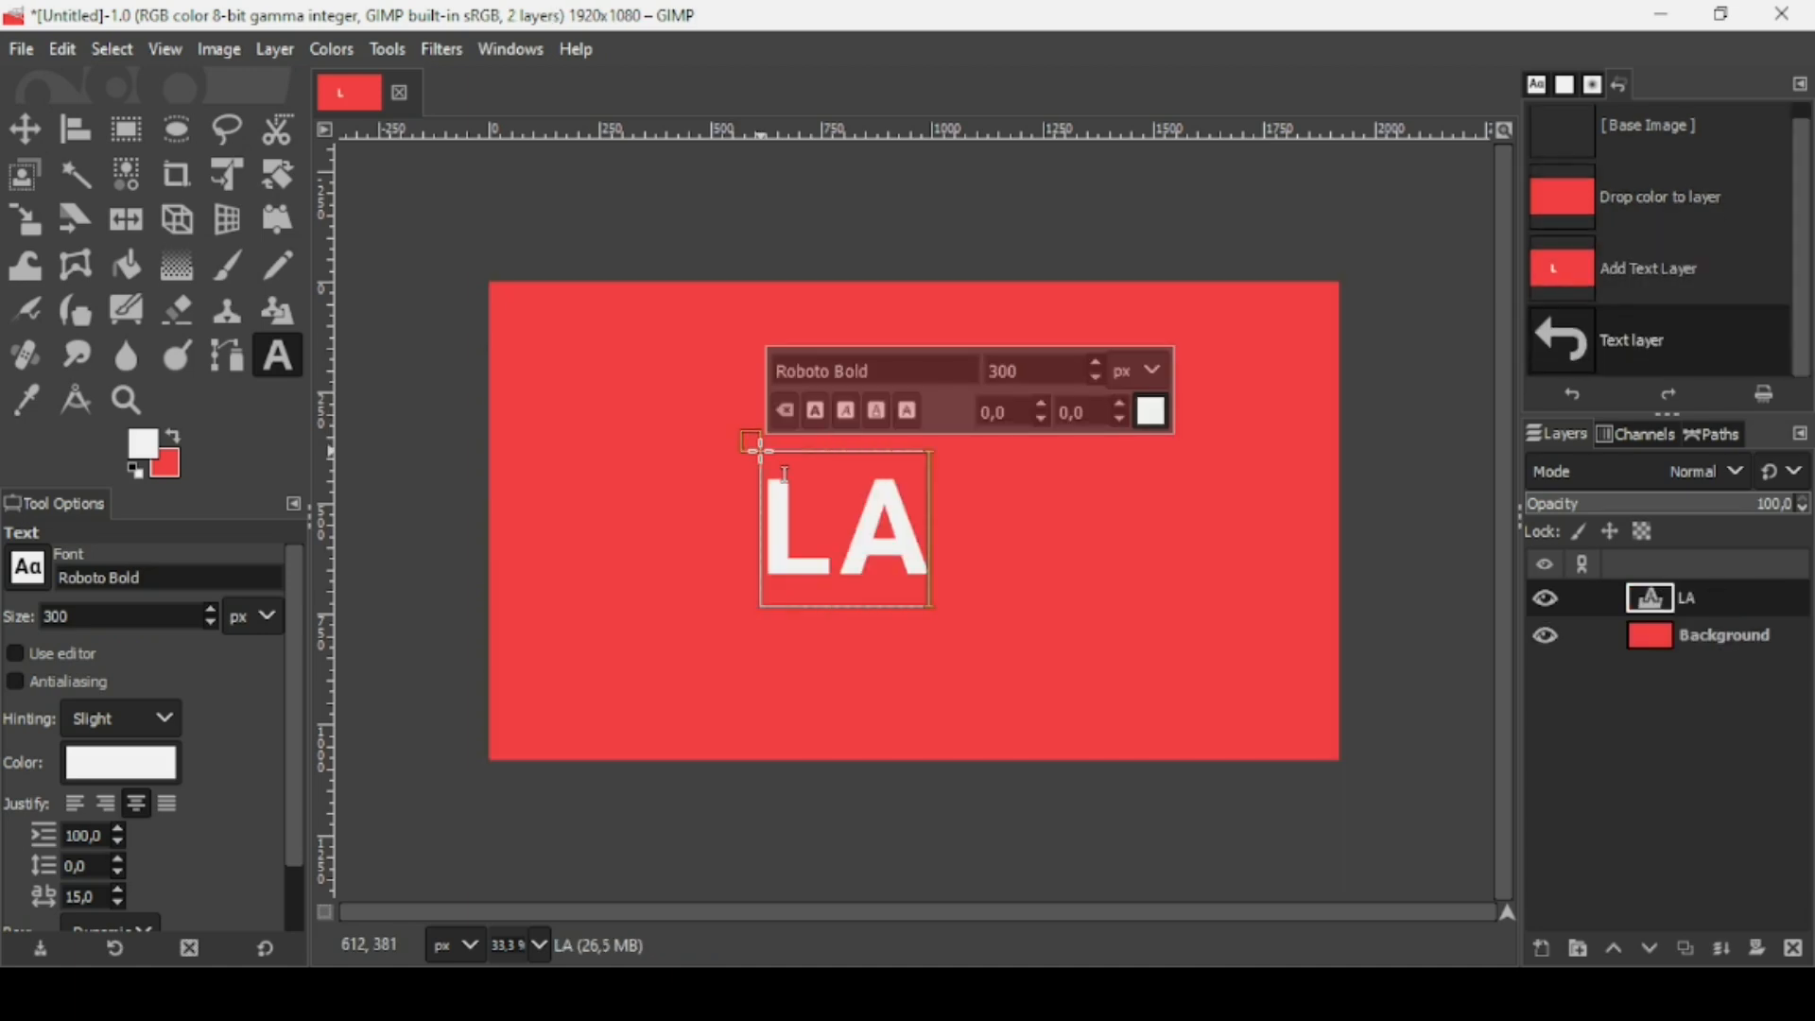
text(YER)
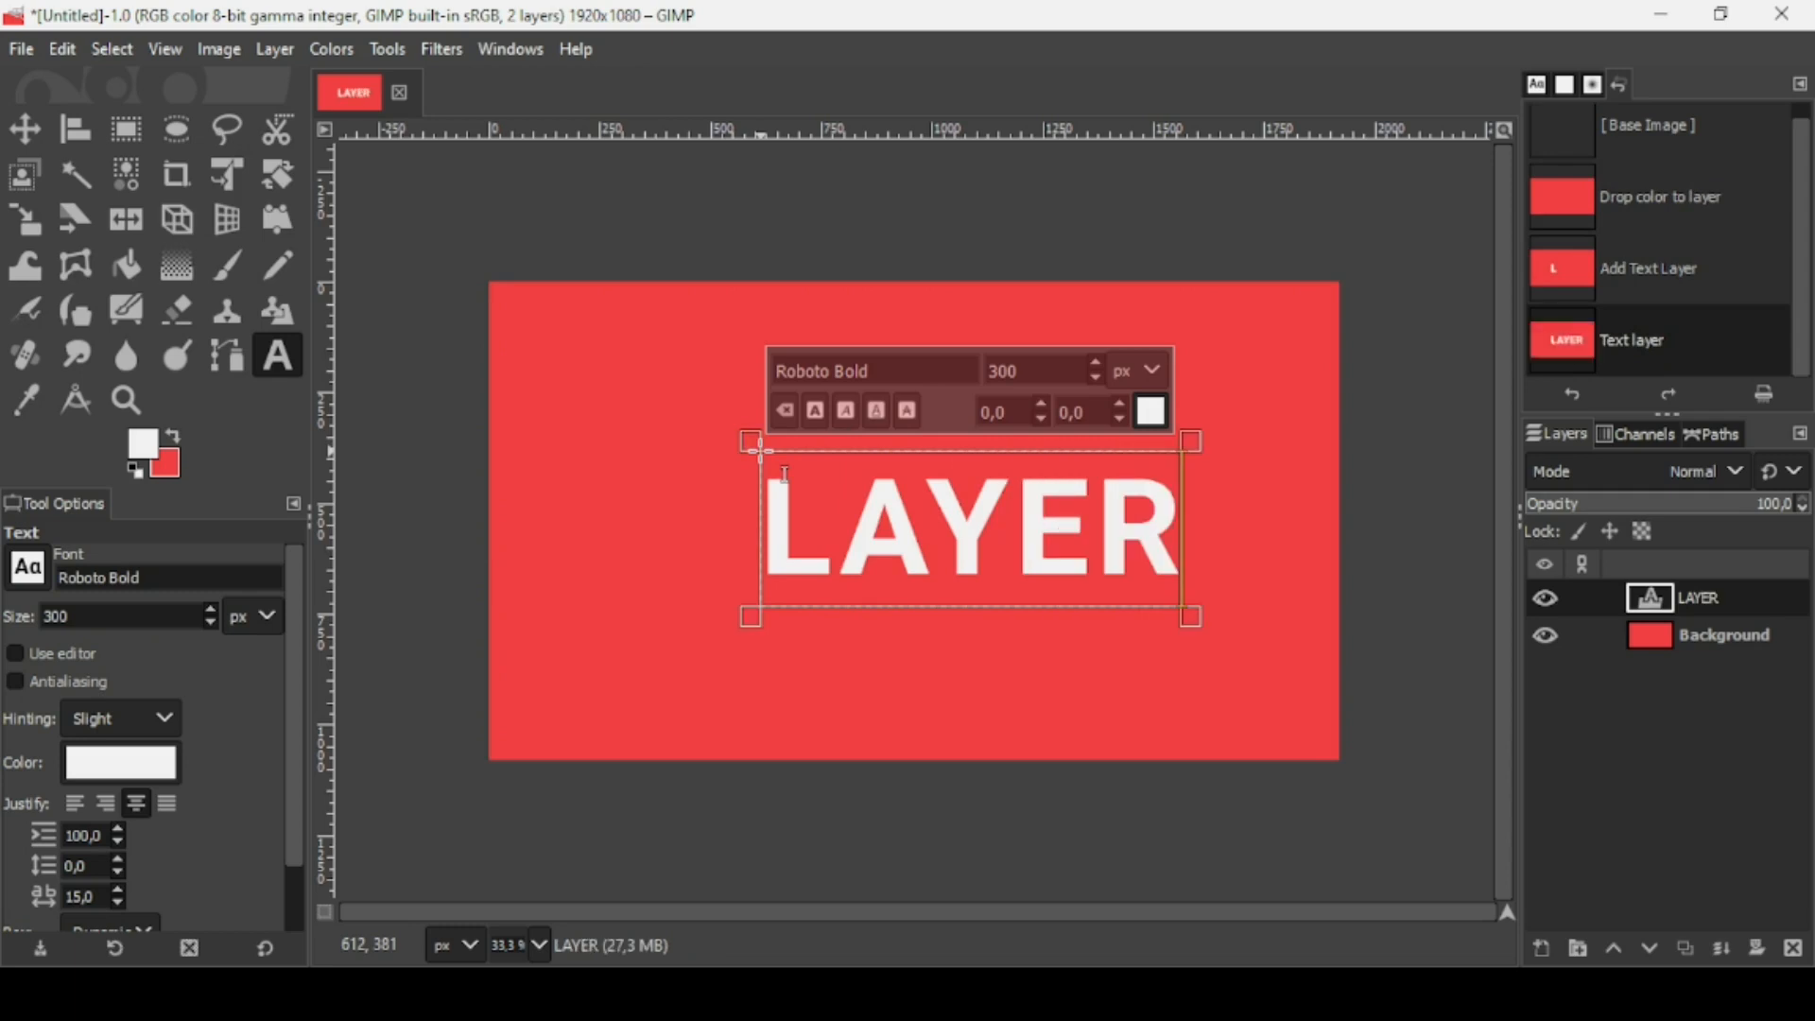
Set the letter spacing of the whole LAYER text to 25
key(ctrl+a)
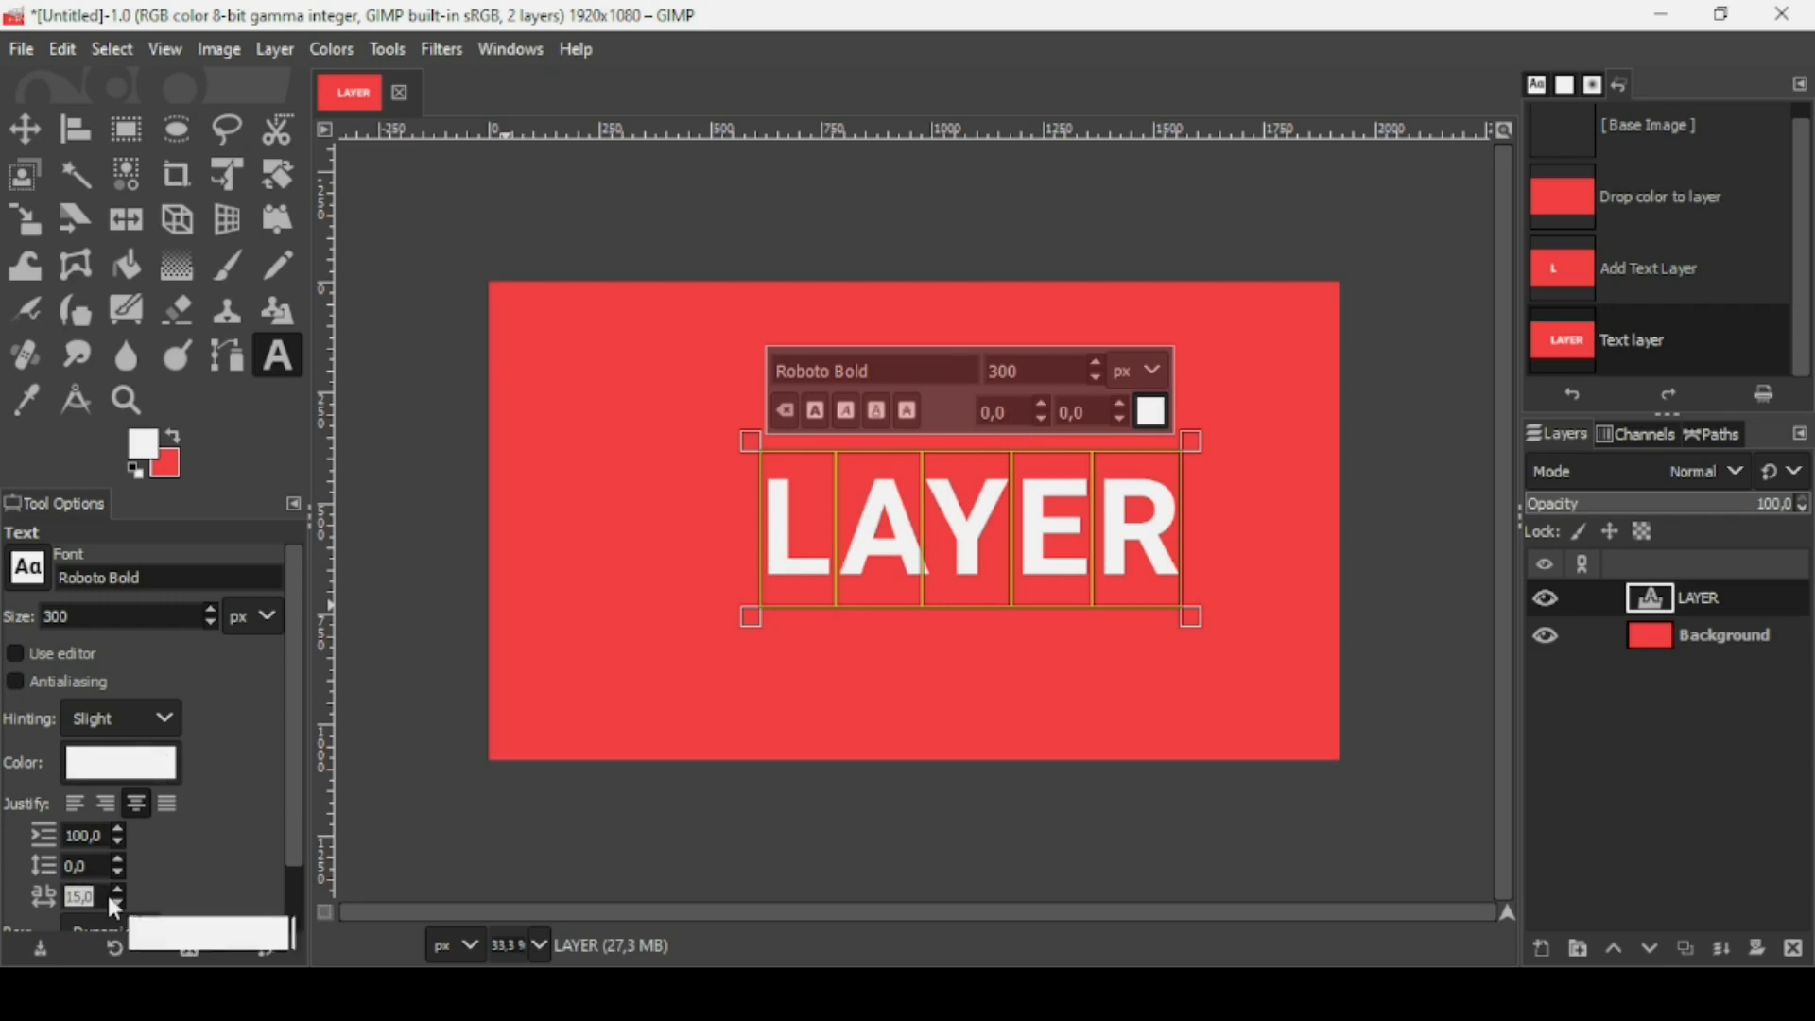
text(25)
key(Return)
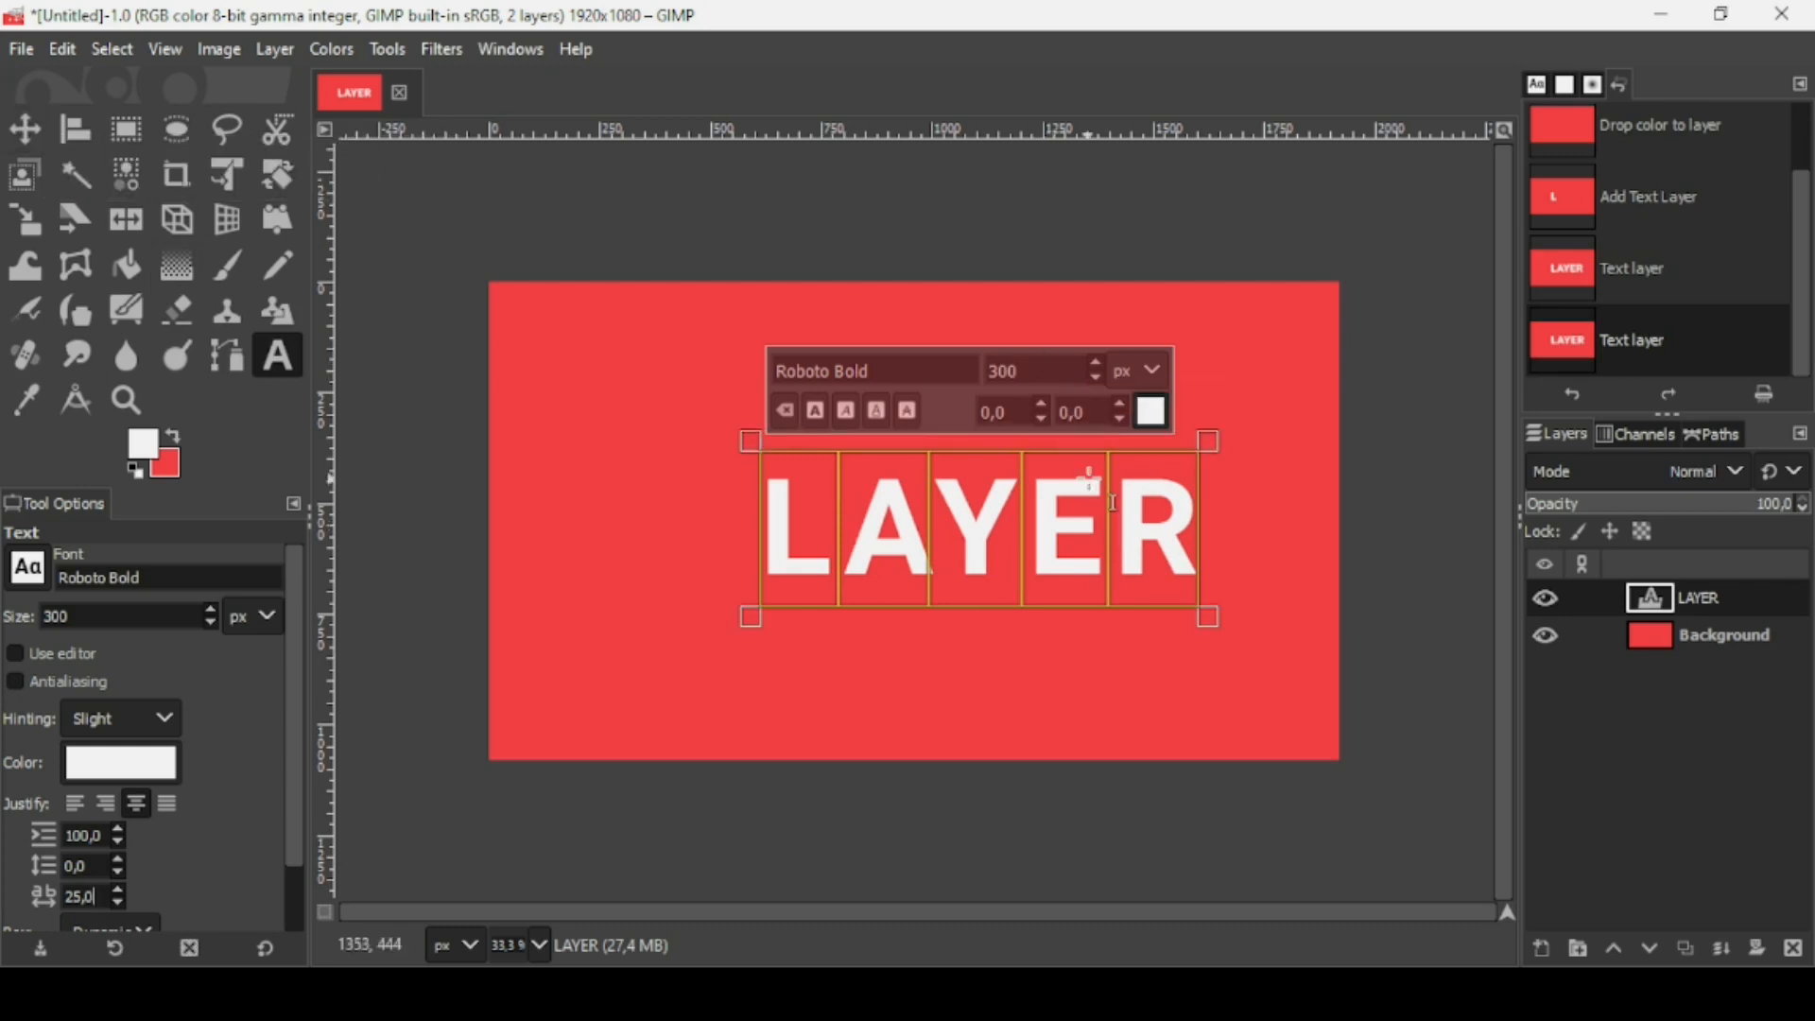
Change the color of the selected LAYER text to feb801
click(1152, 412)
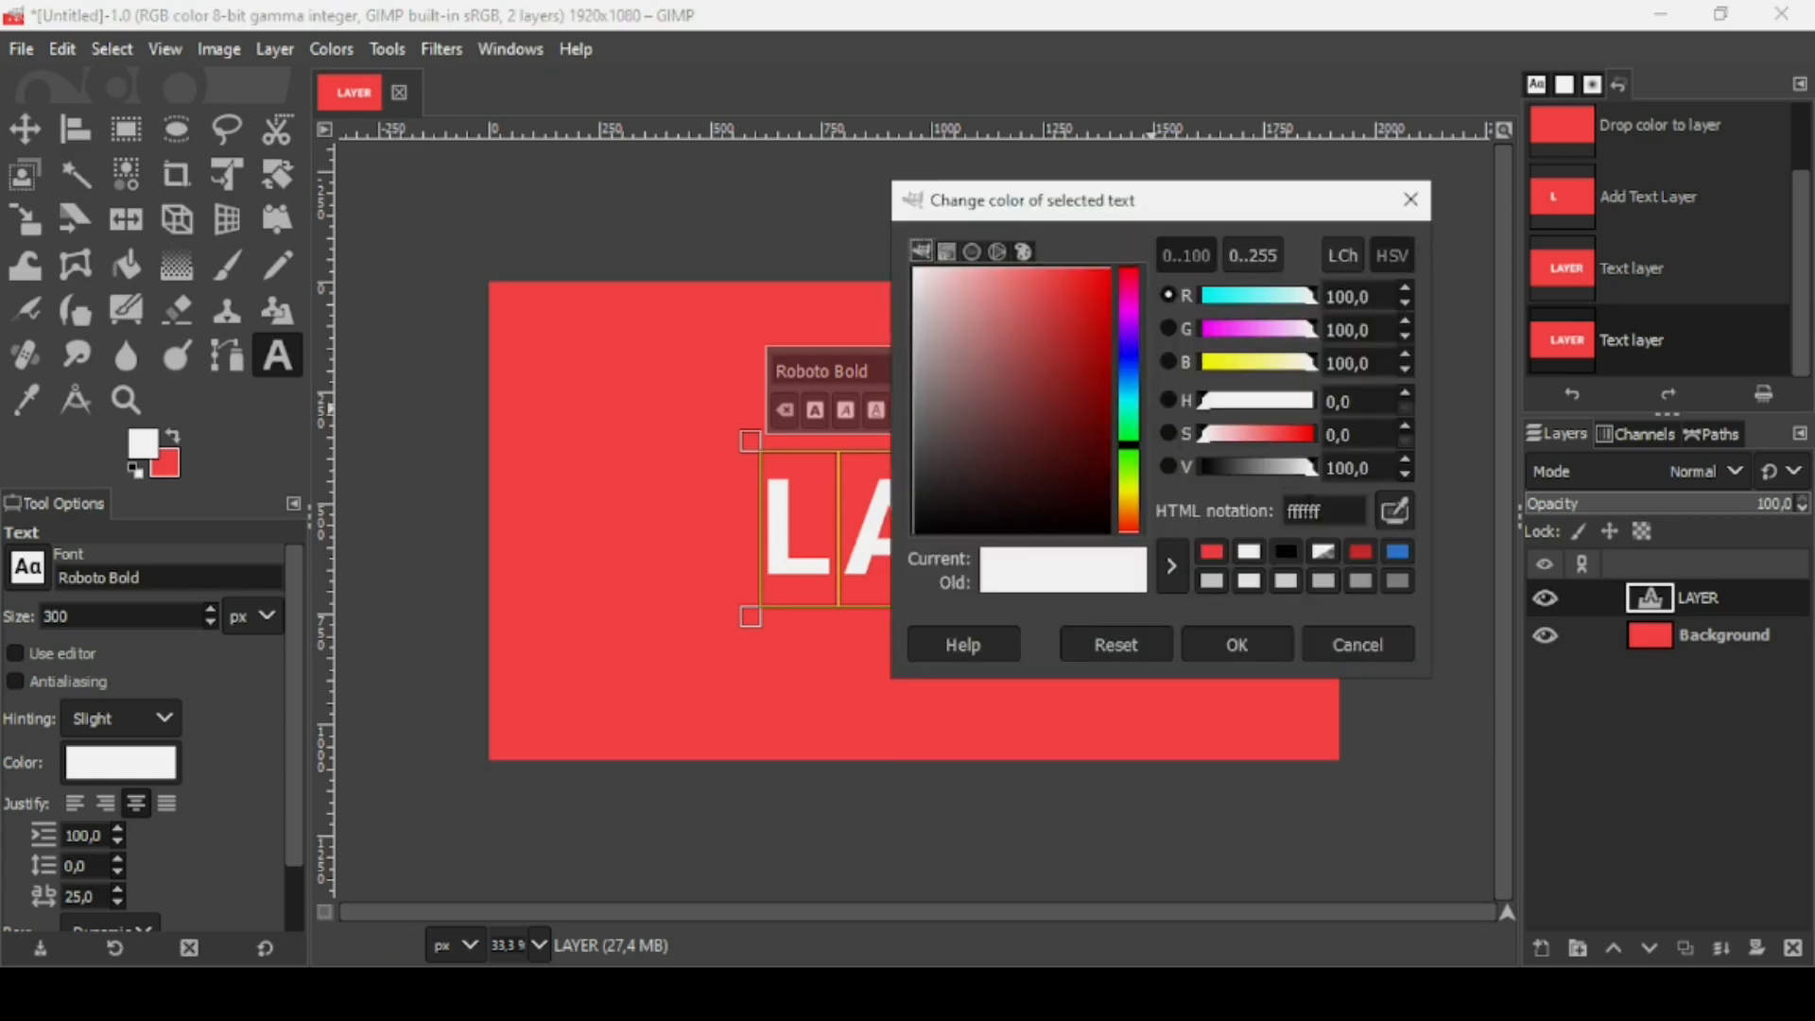
click(1308, 510)
text(FEB801)
key(Return)
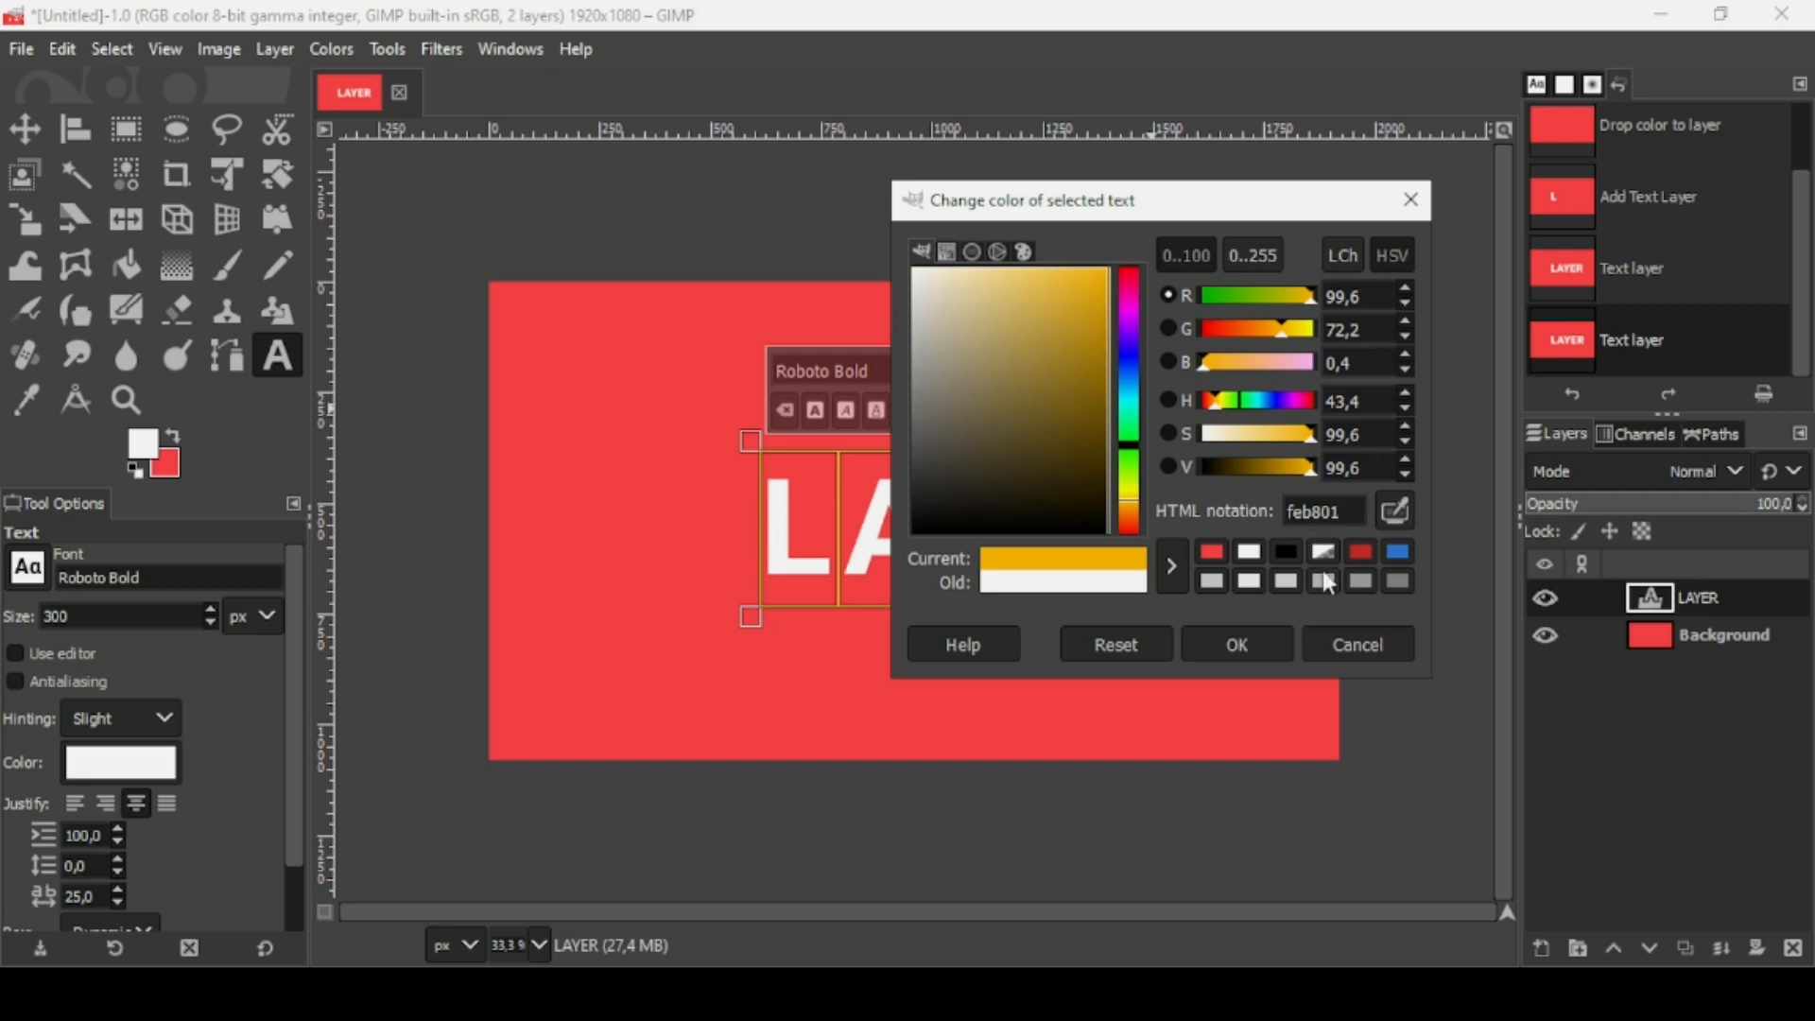
click(1257, 631)
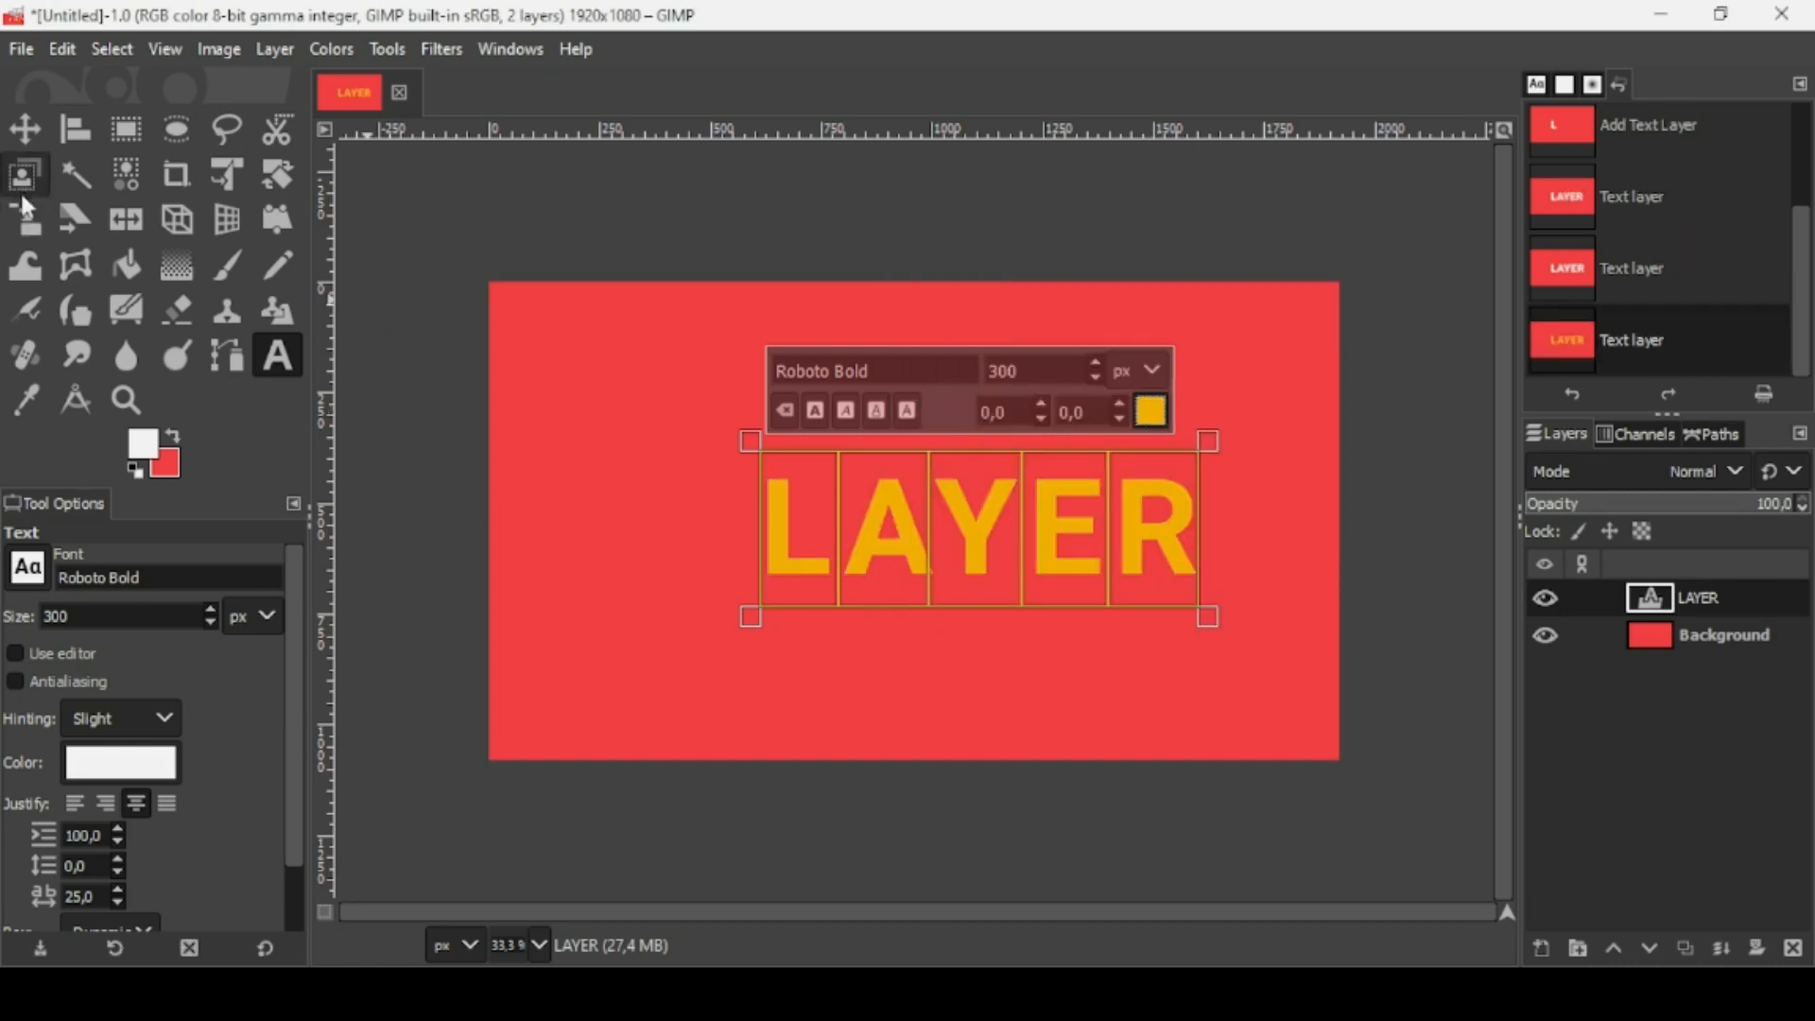
Move the LAYER text closer to the canvas center and expand its layer to the image size
click(21, 146)
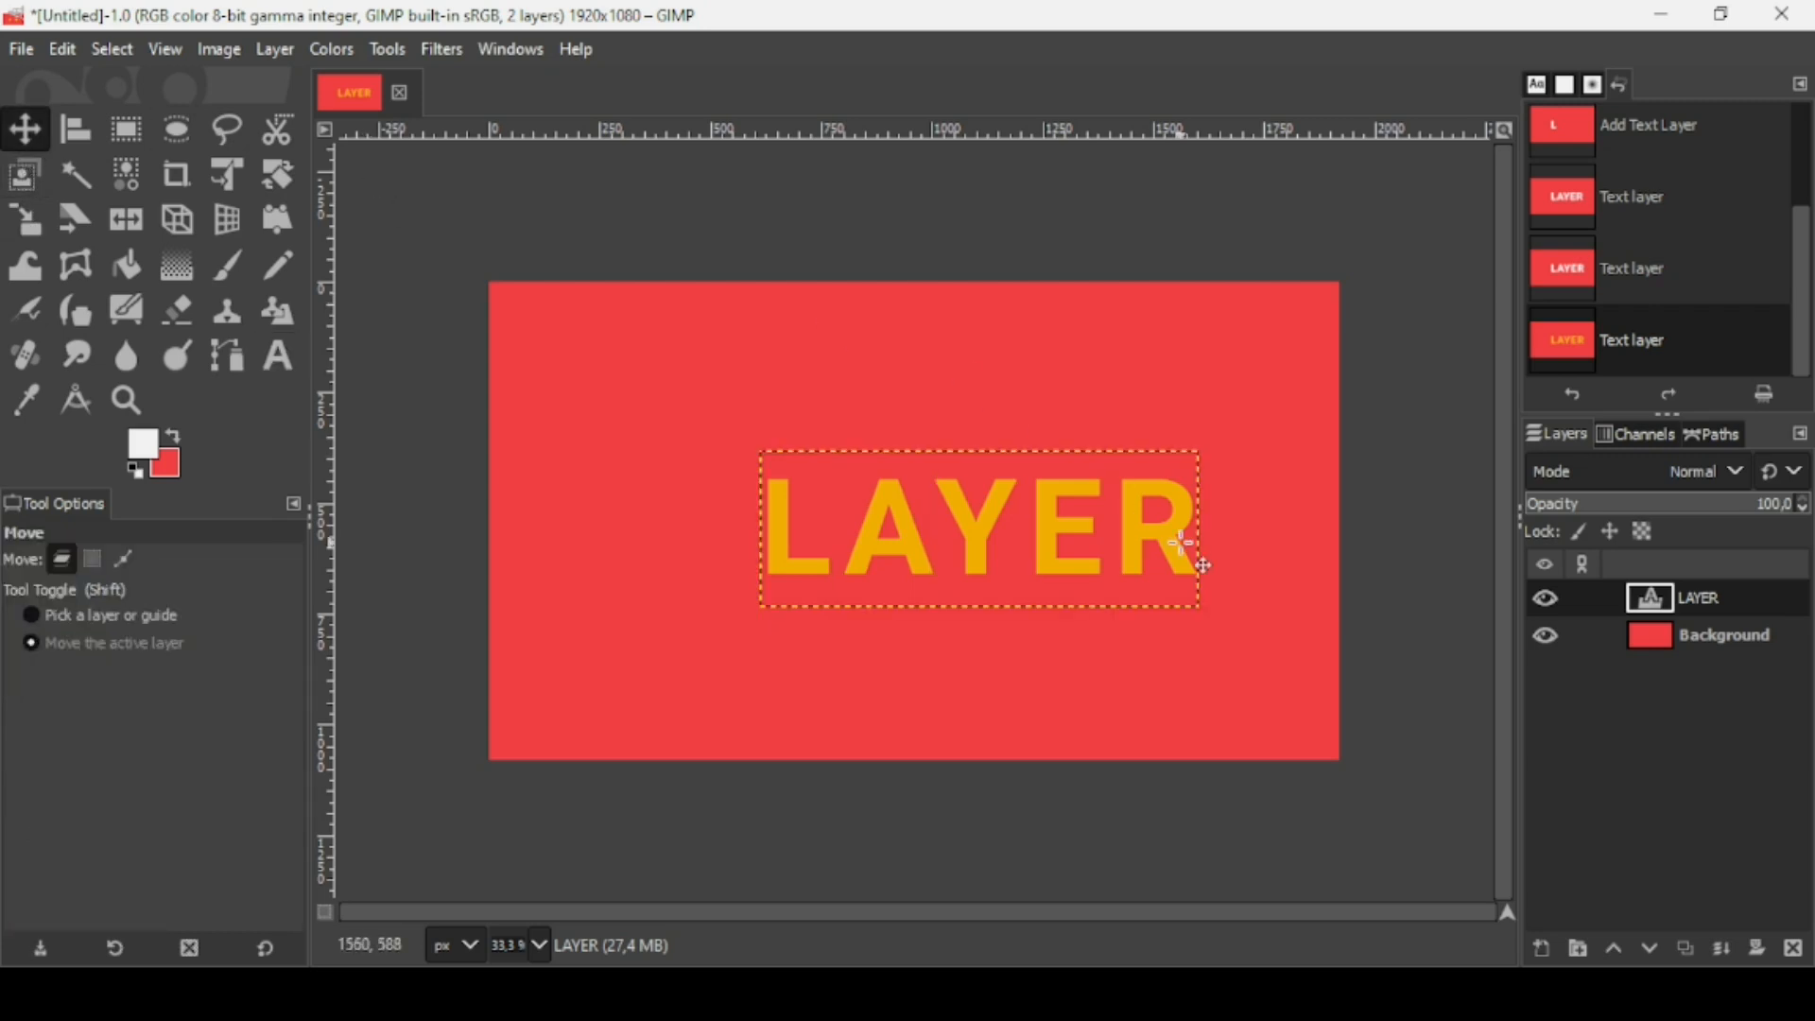
mouse_move(1168, 536)
mouse_down()
mouse_move(1134, 522)
mouse_move(1148, 527)
mouse_up()
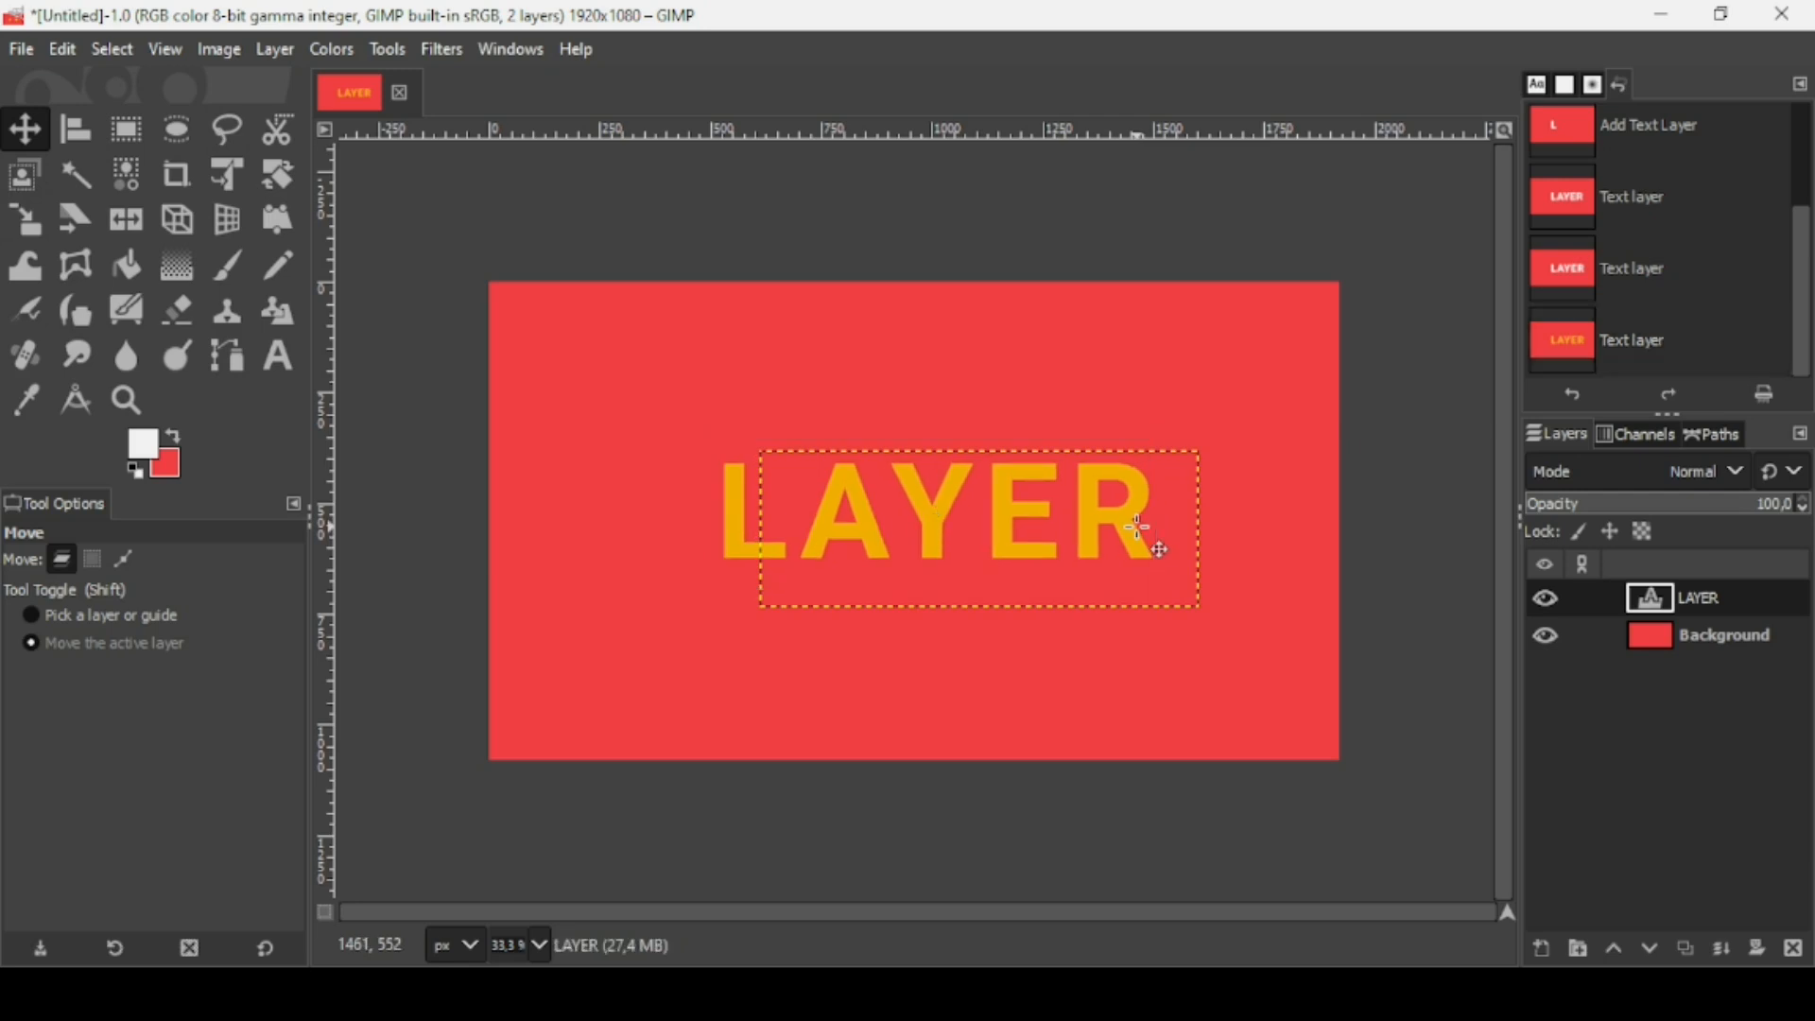
right_click(1643, 599)
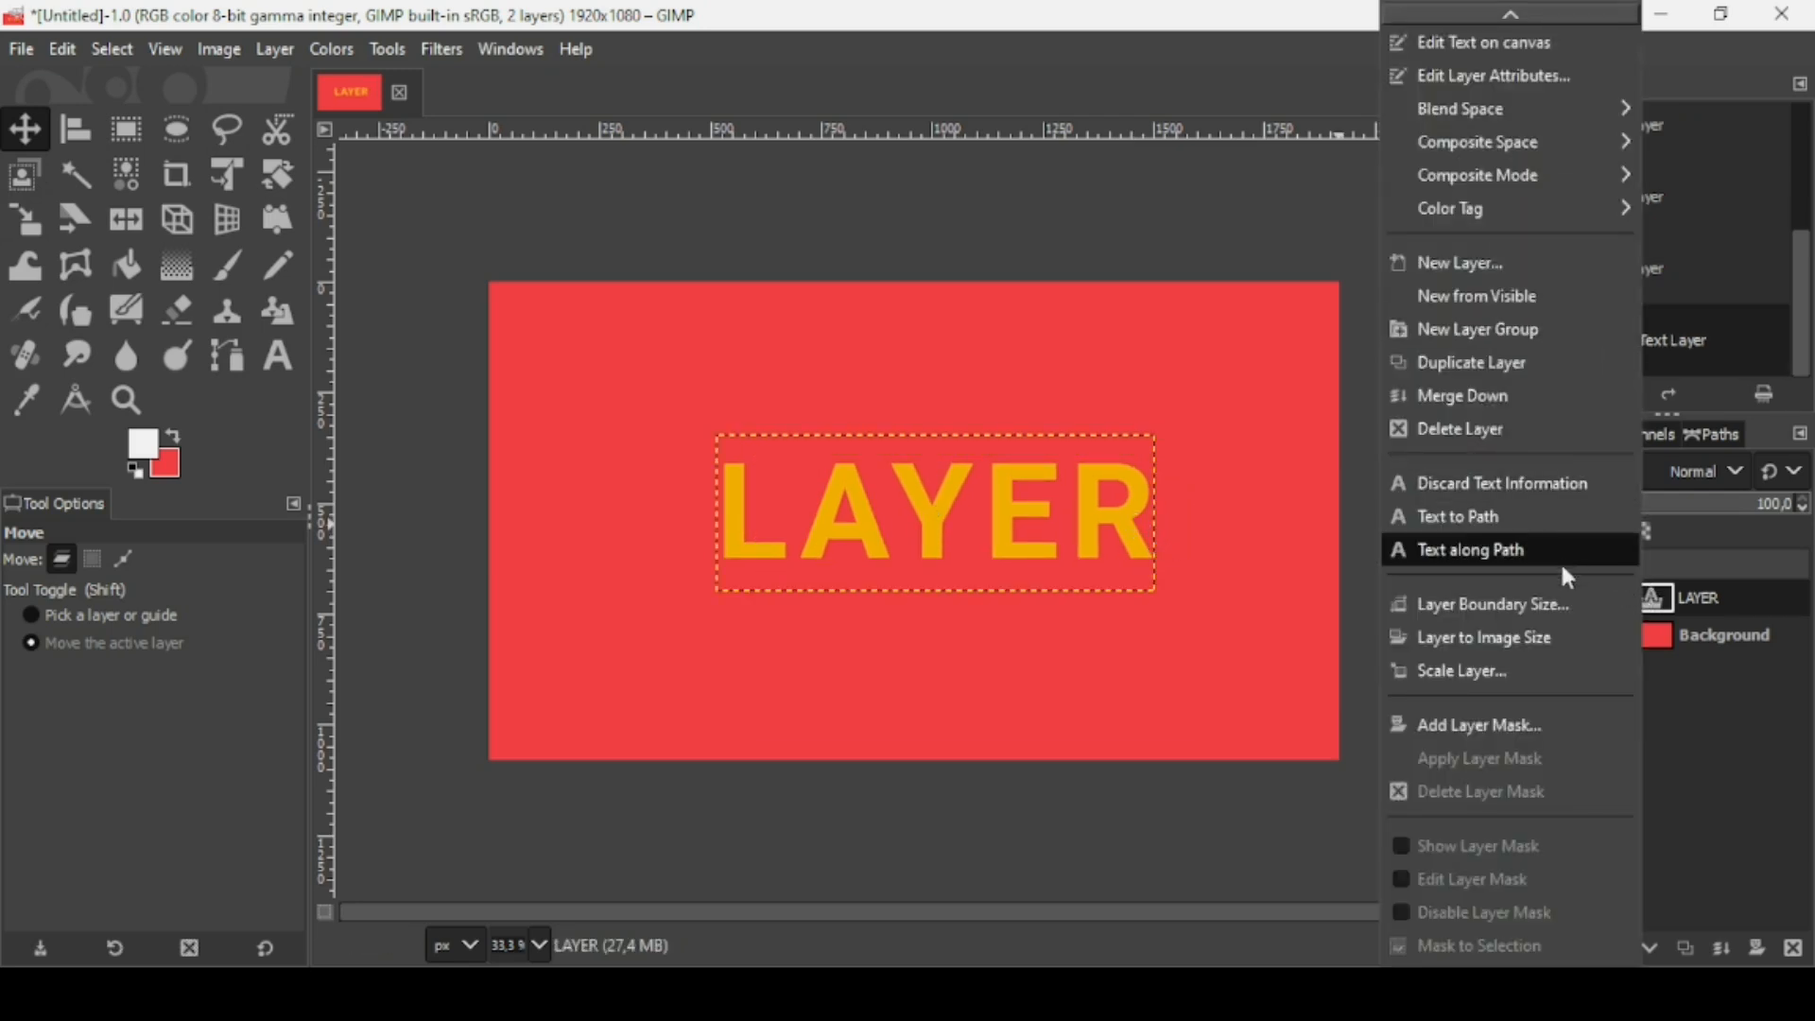
click(1554, 630)
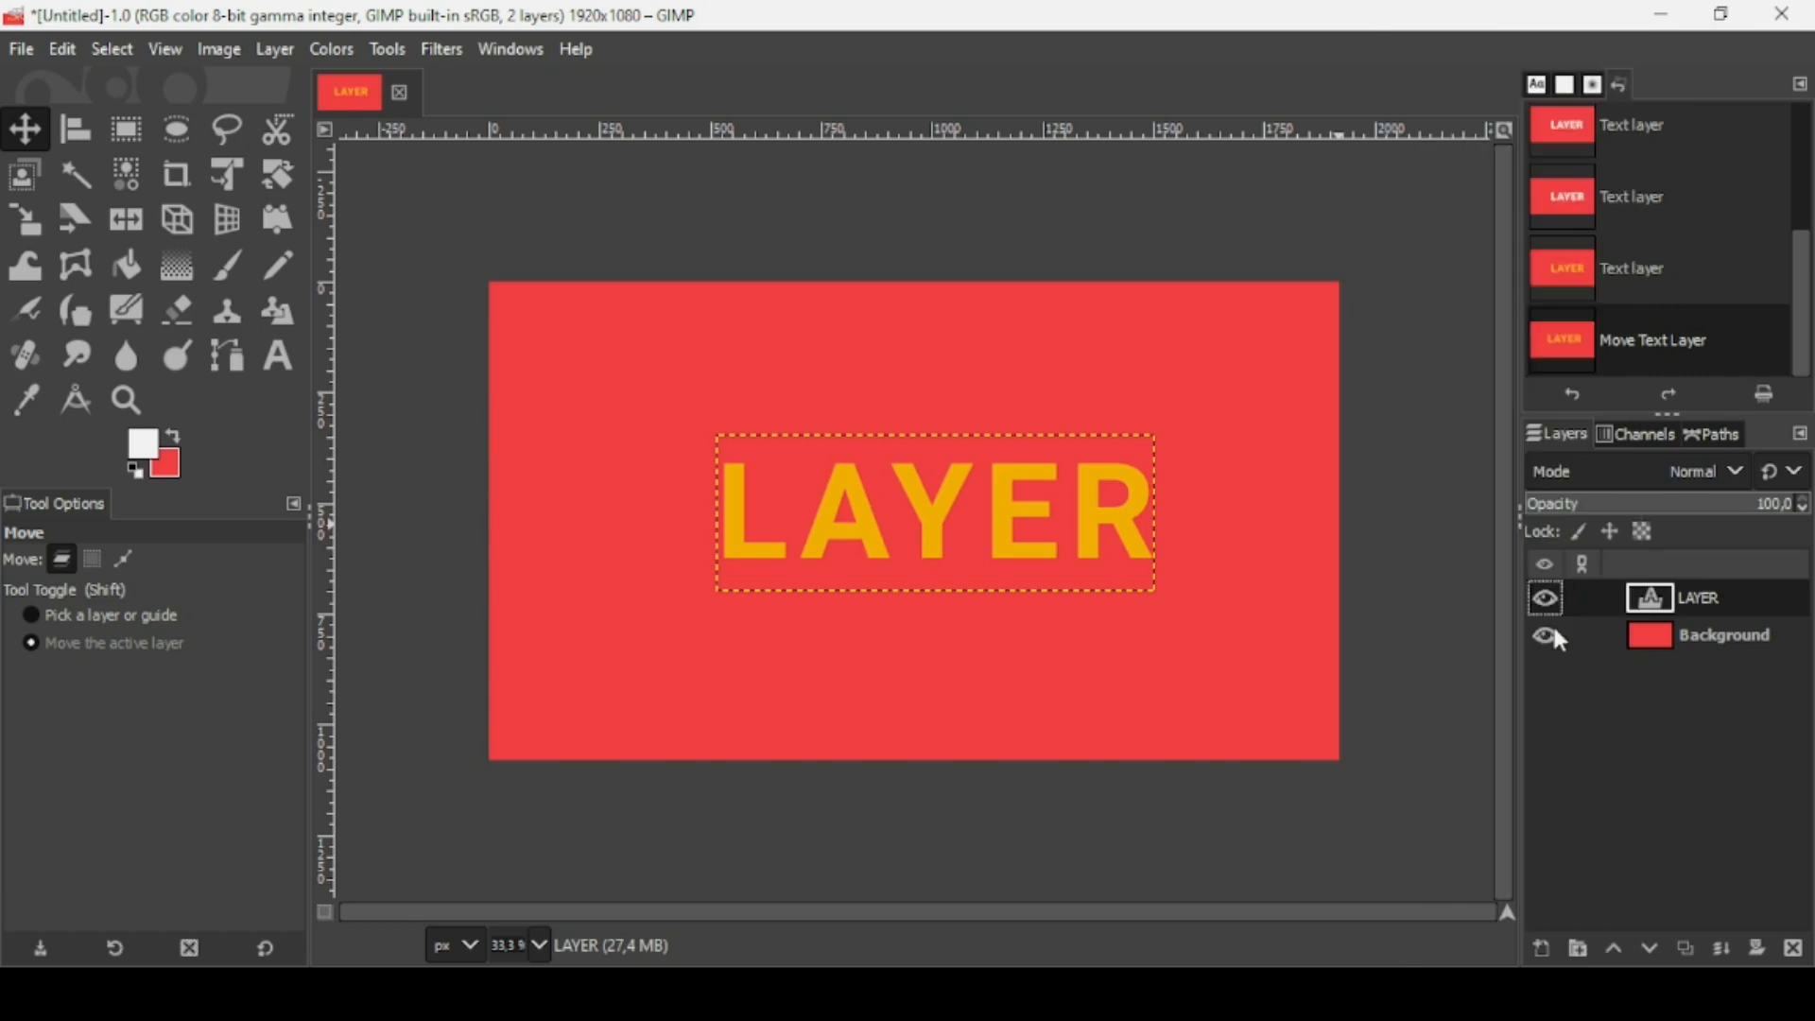
Rename the LAYER text layer as TEXT
double_click(1706, 600)
text(TEXT)
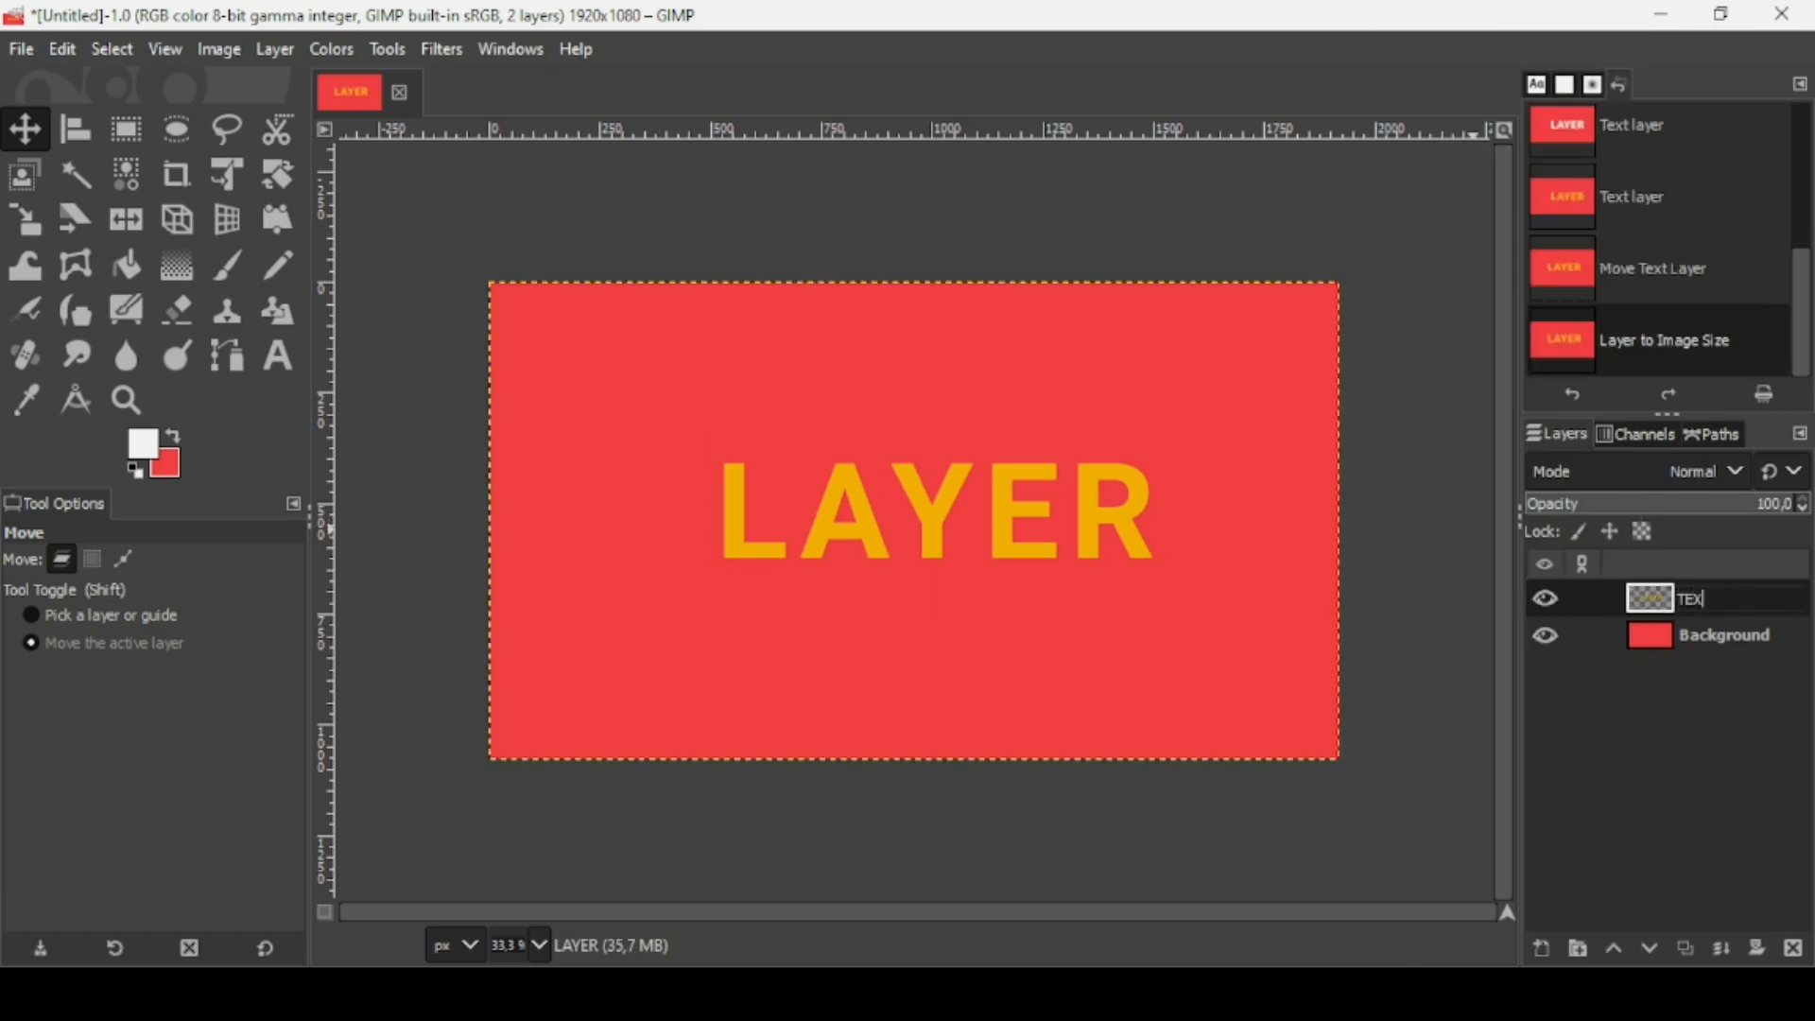
key(Return)
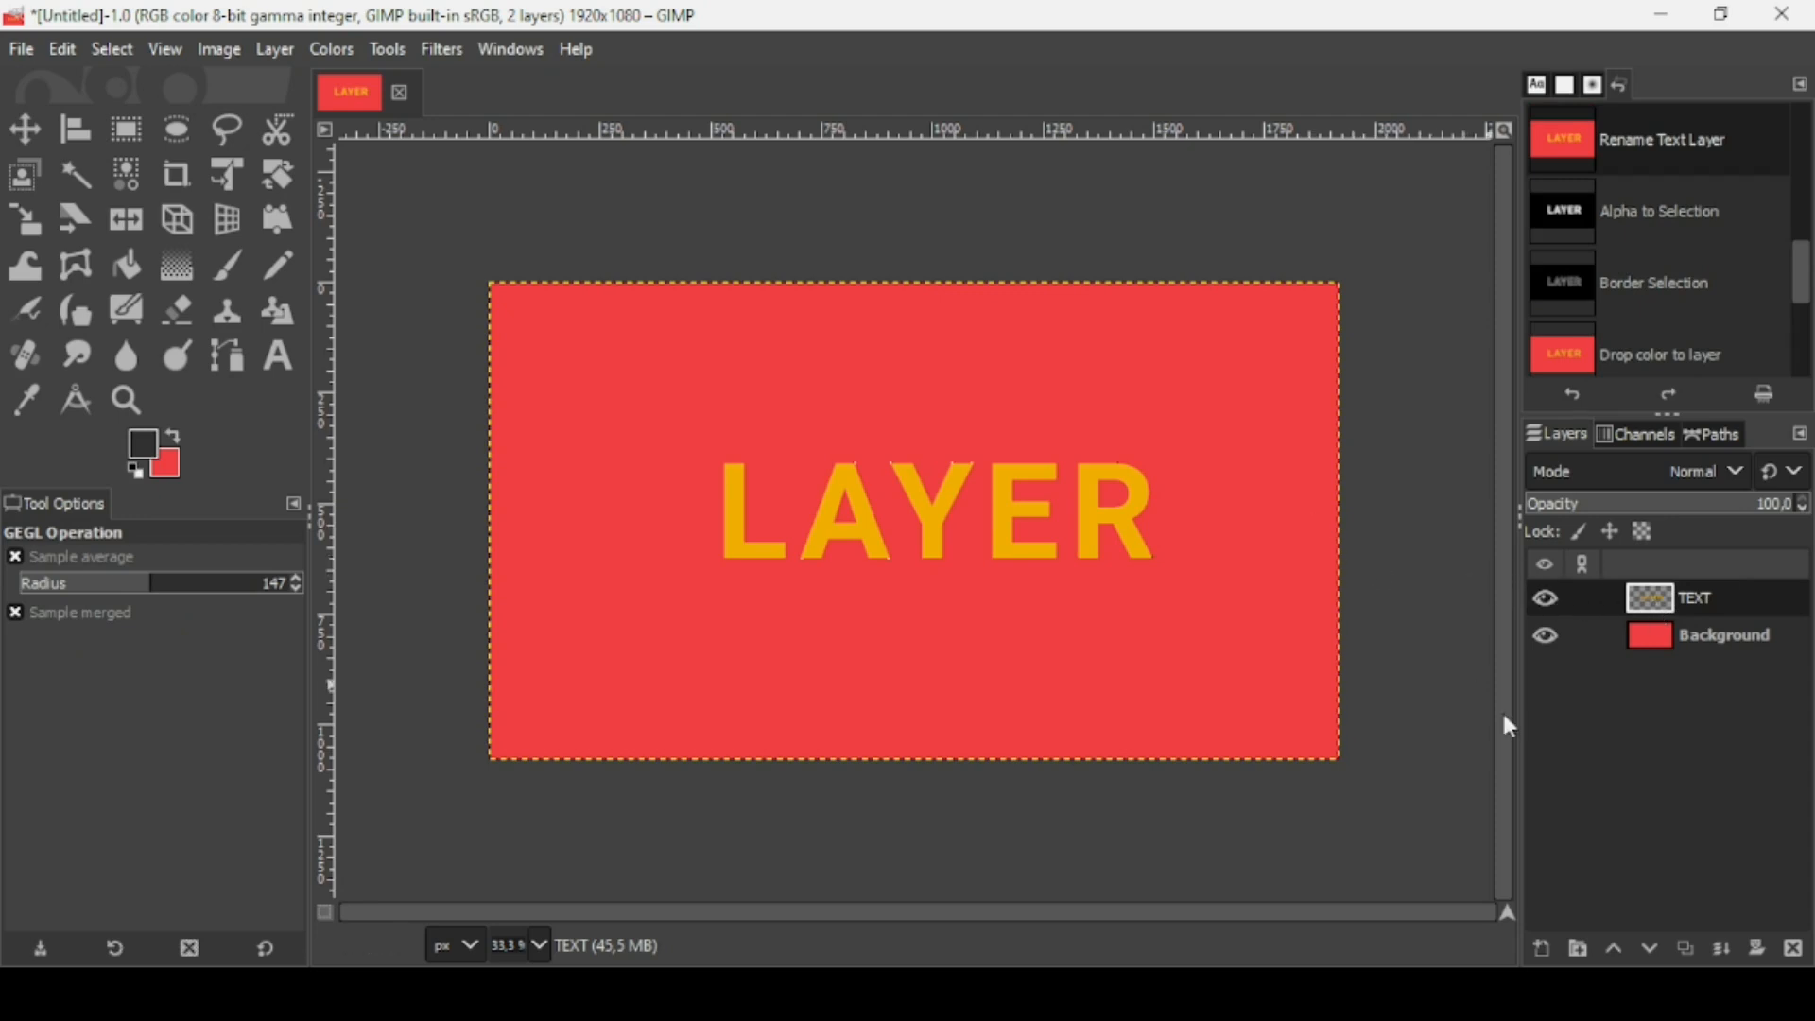
Duplicate the TEXT layer, hide the copy and make the original the active layer
click(1688, 949)
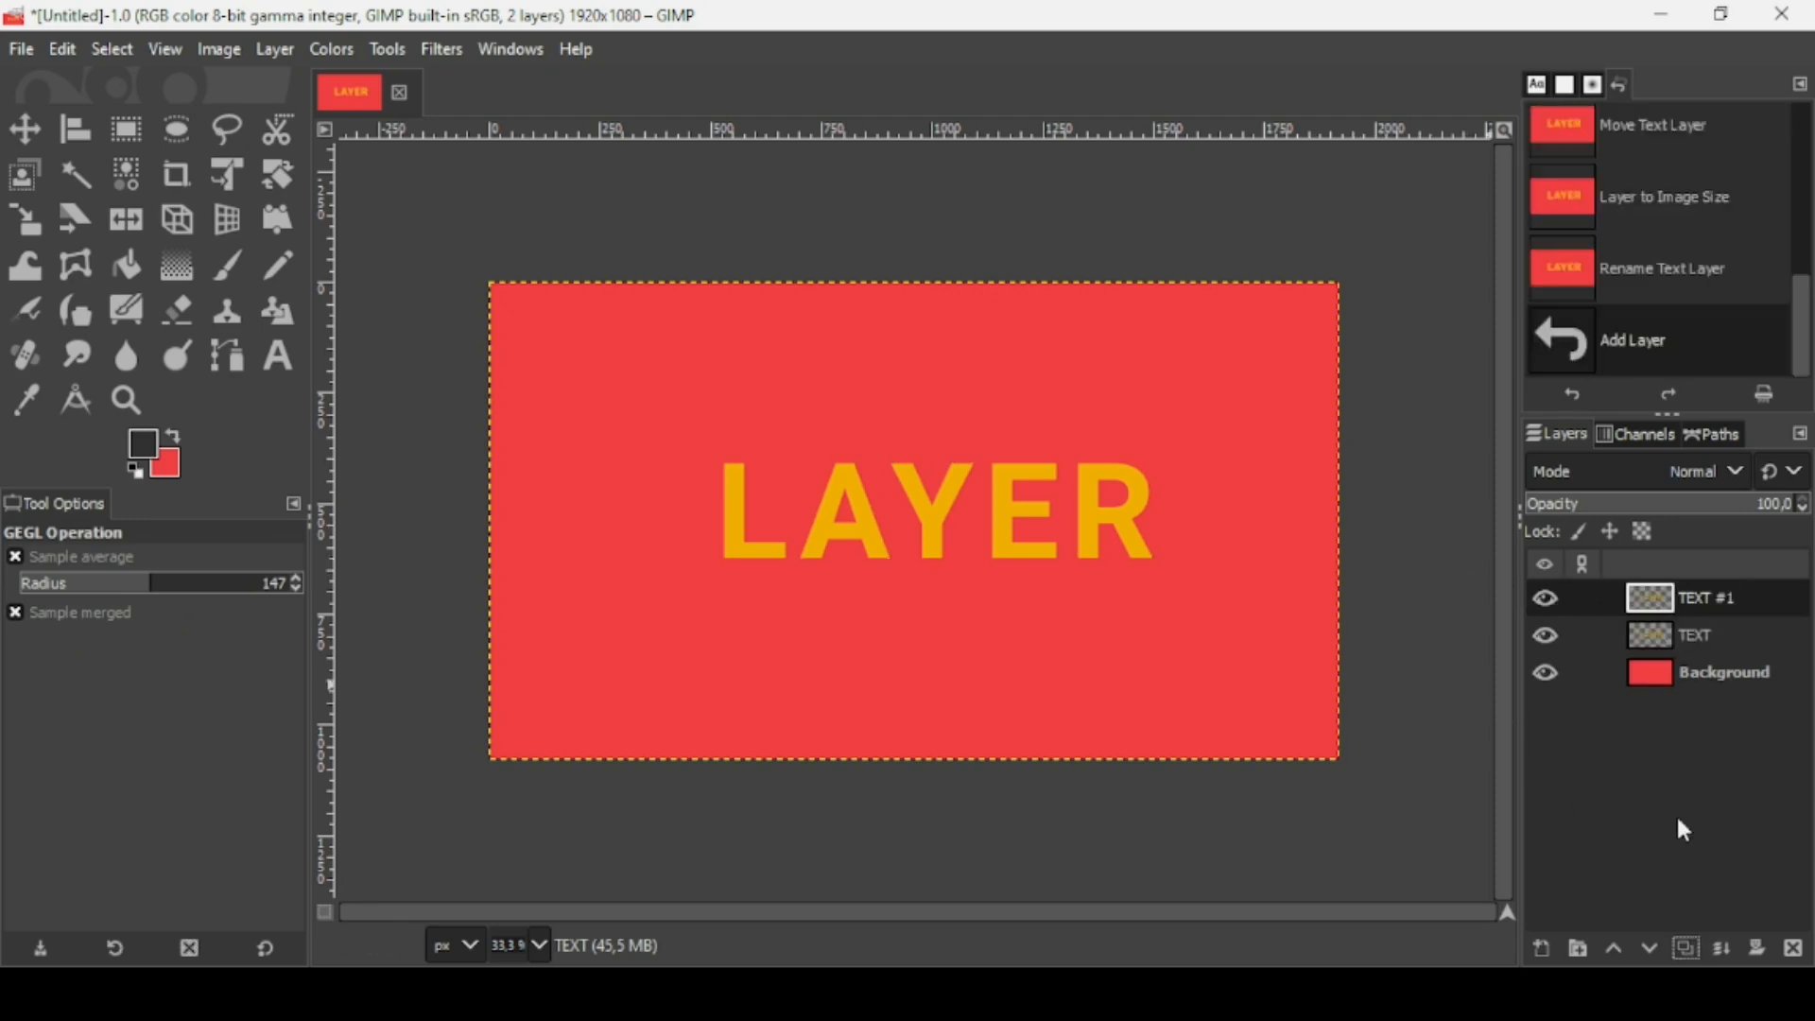
click(1665, 635)
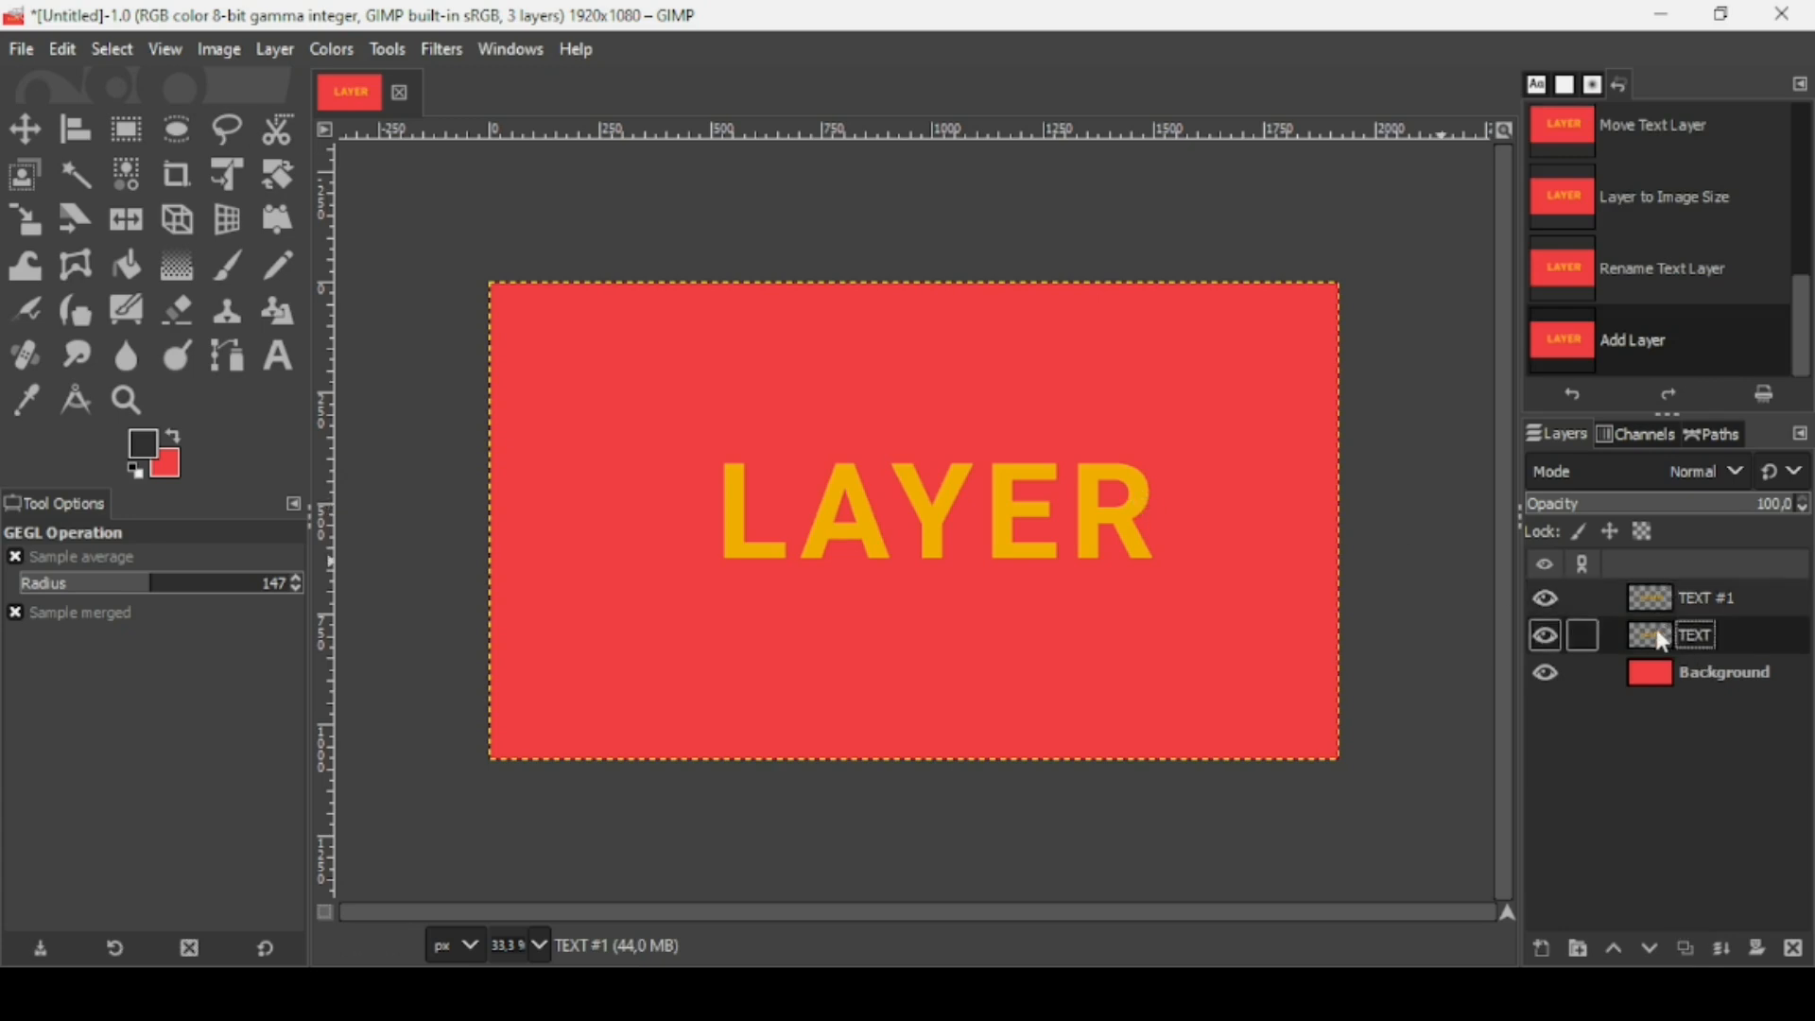
click(1549, 597)
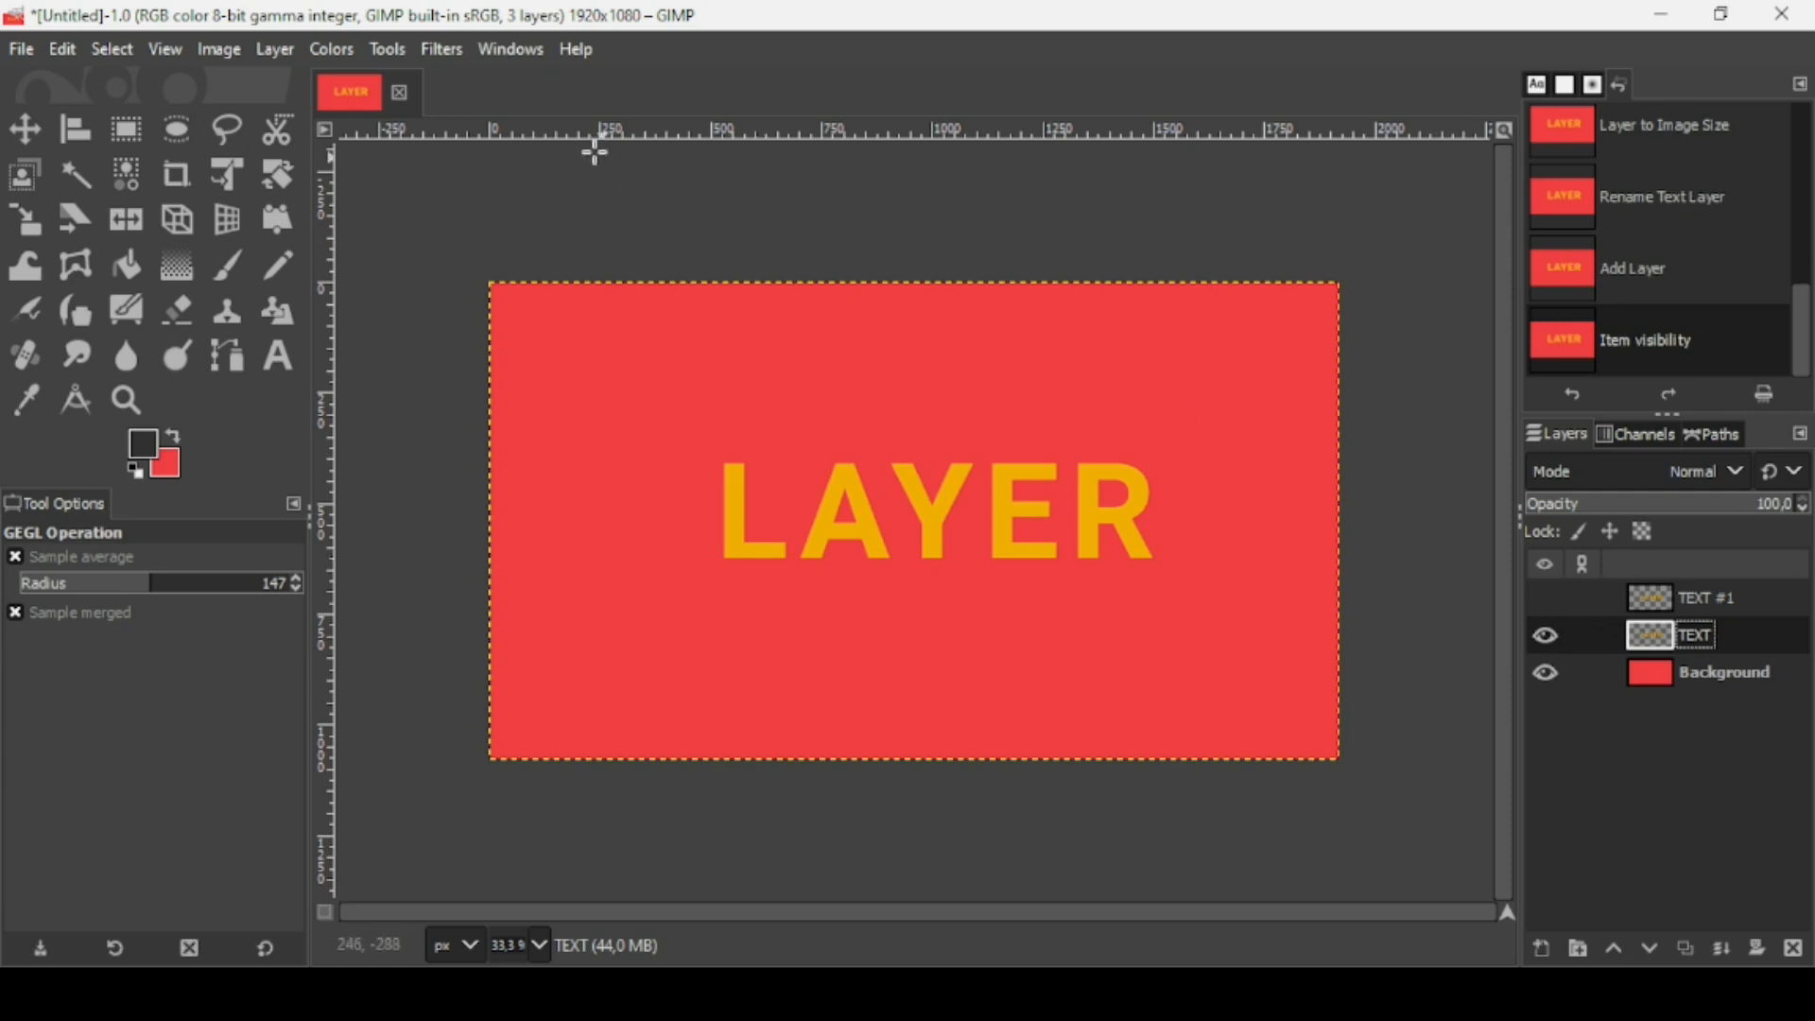
Colorize the original TEXT layer with the color 40f7db
click(332, 49)
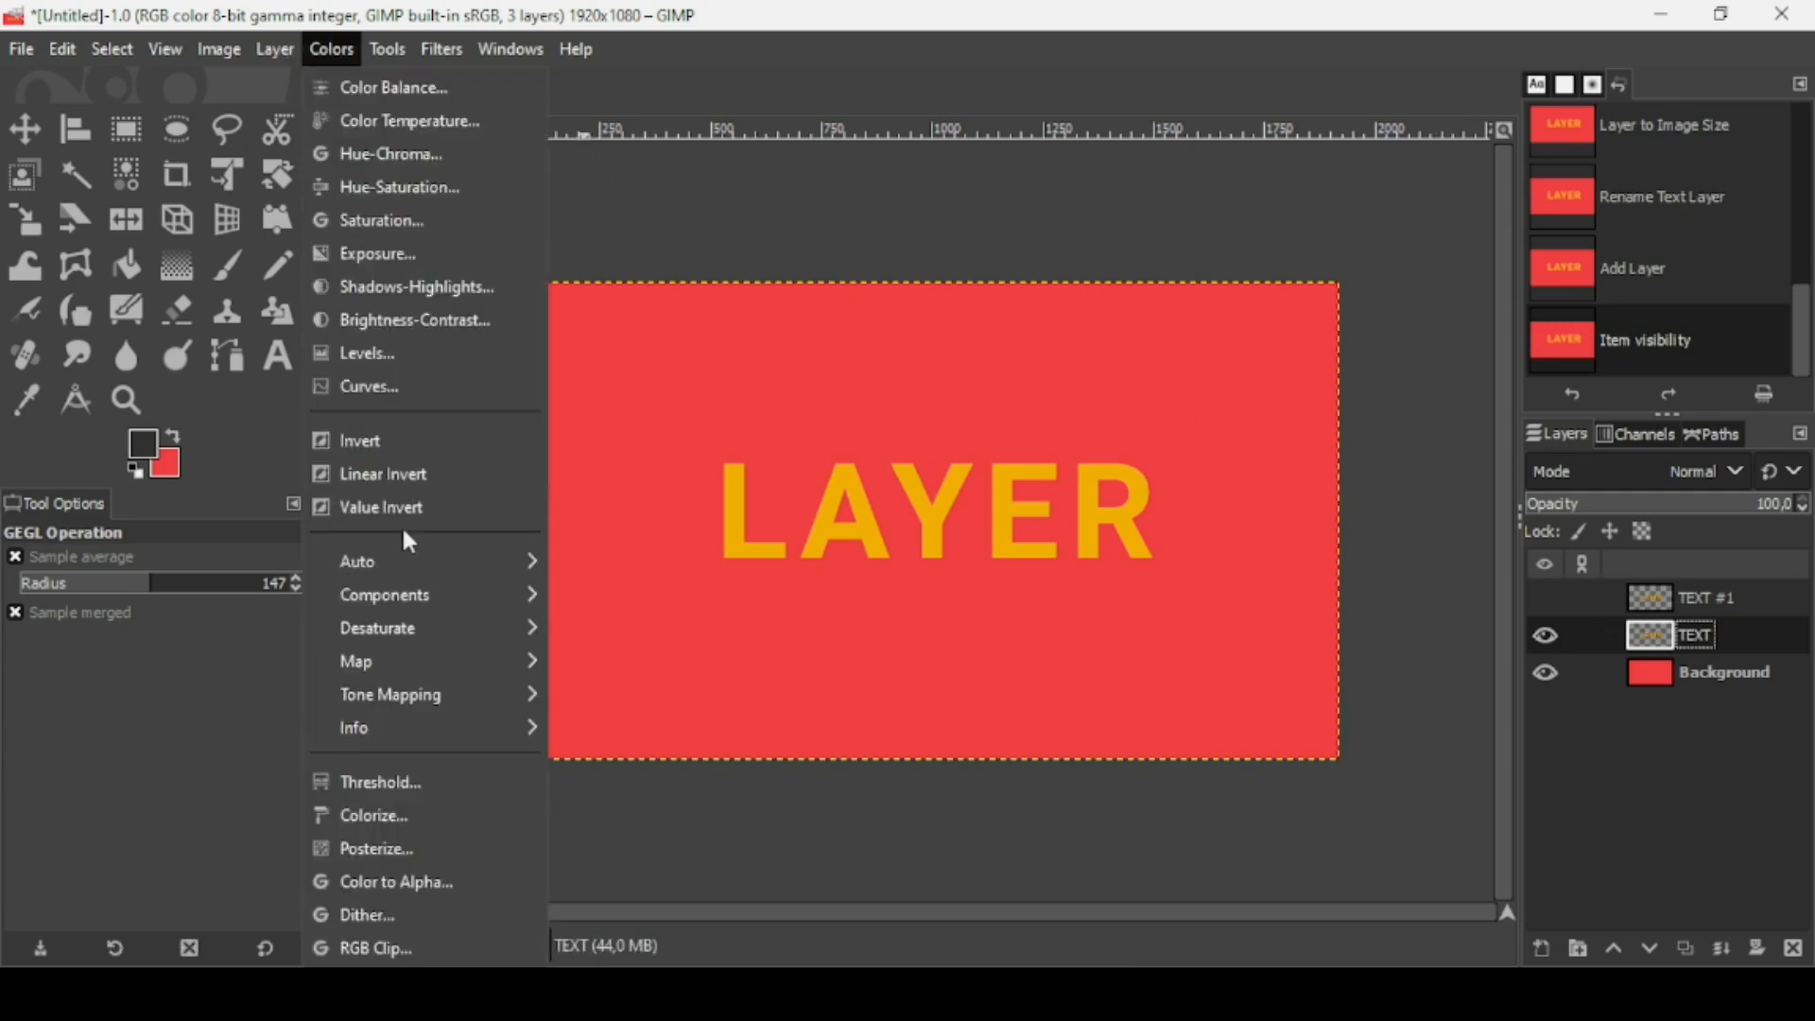
click(384, 814)
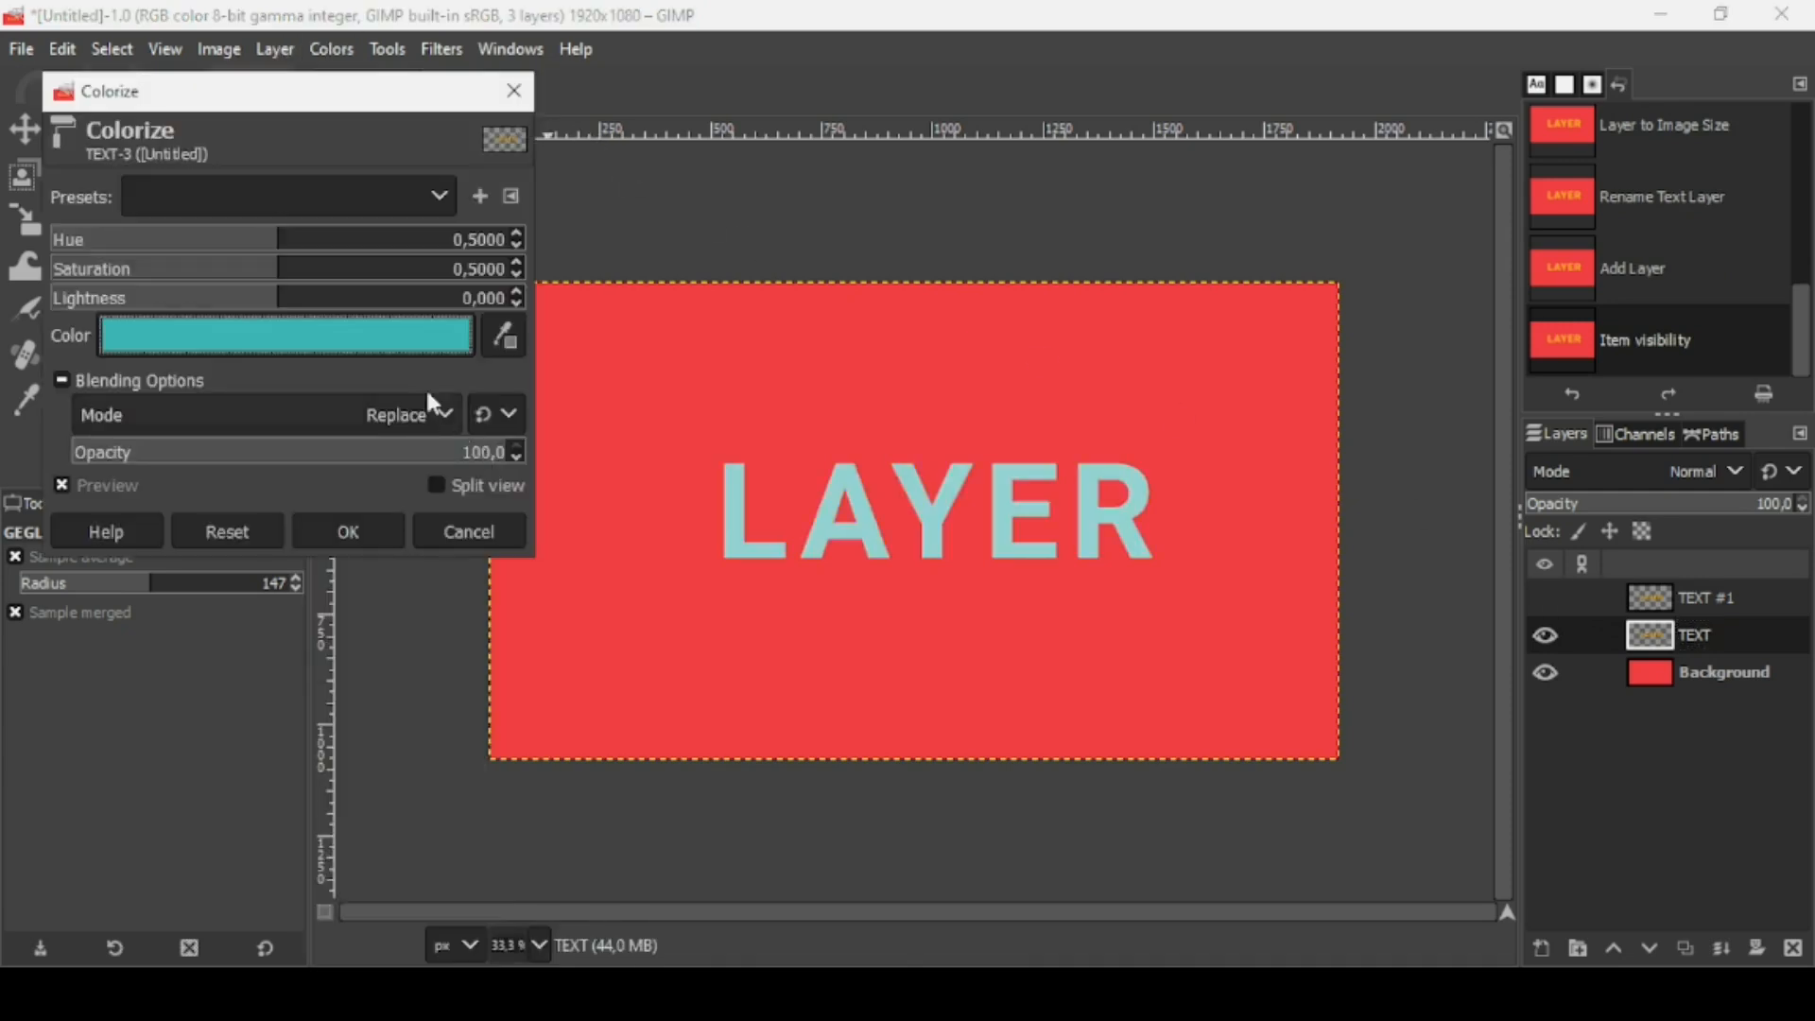
click(406, 342)
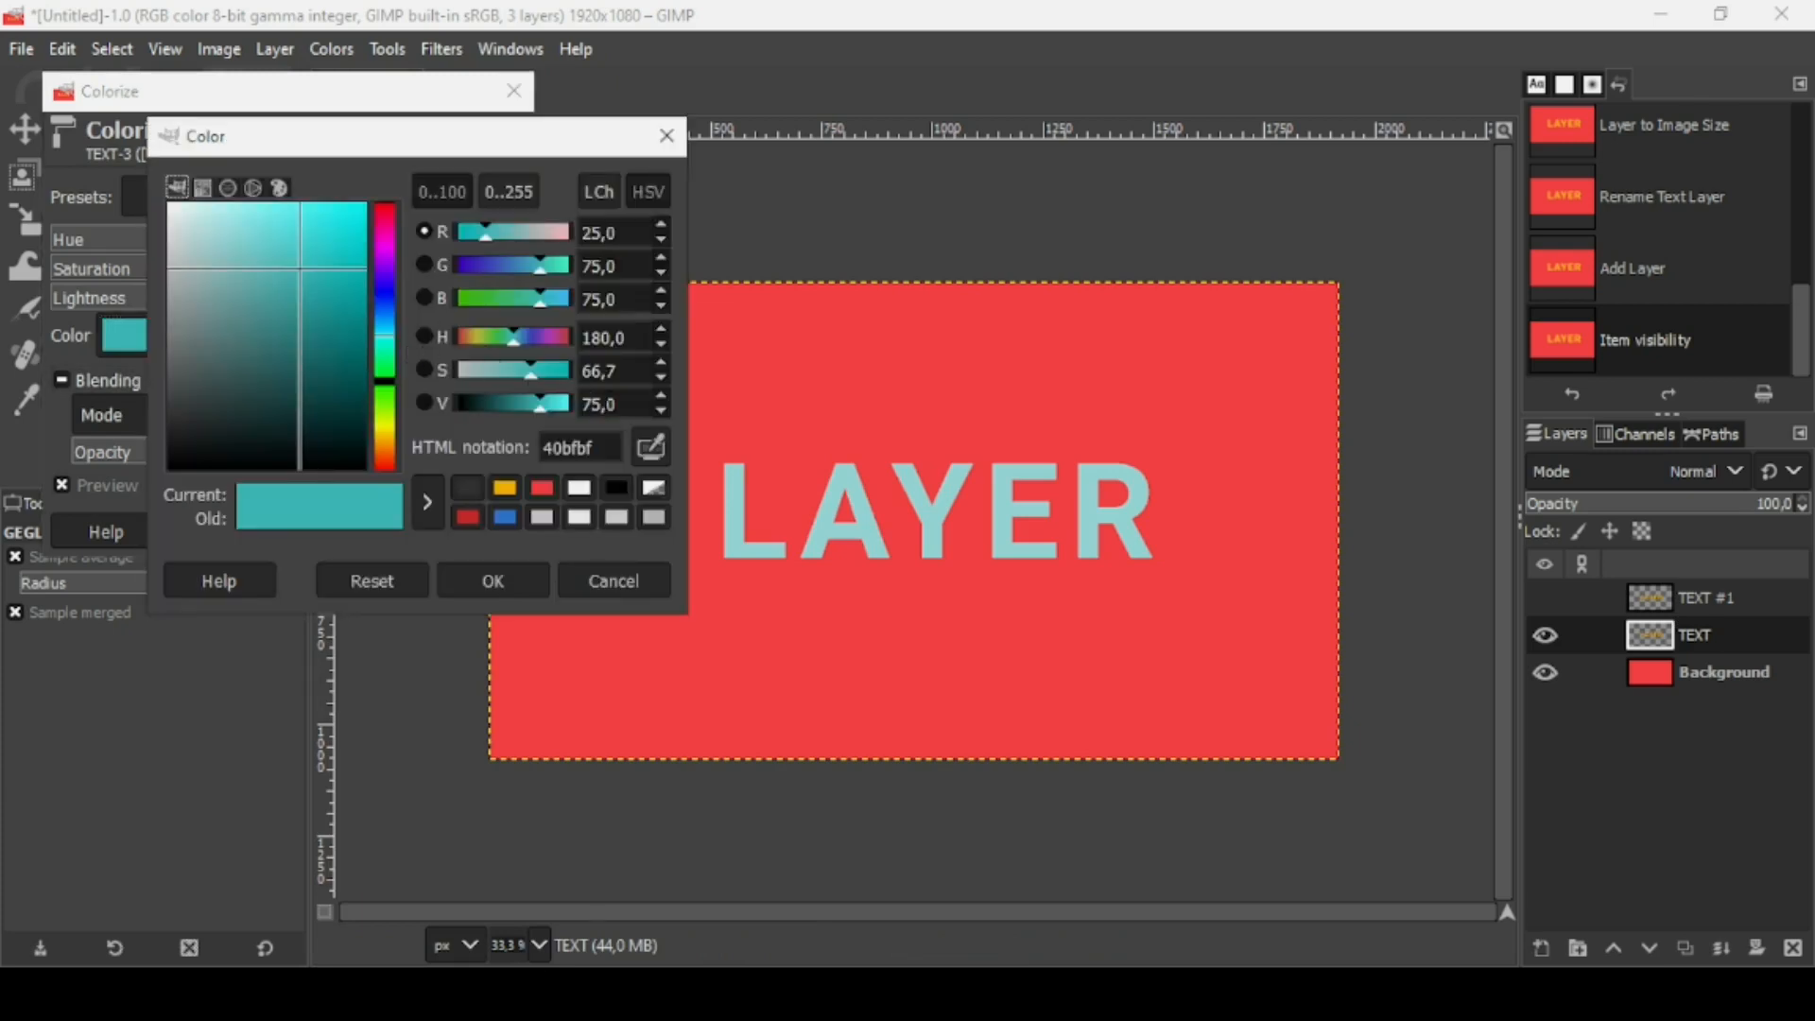
double_click(580, 447)
text(40F7db)
key(Return)
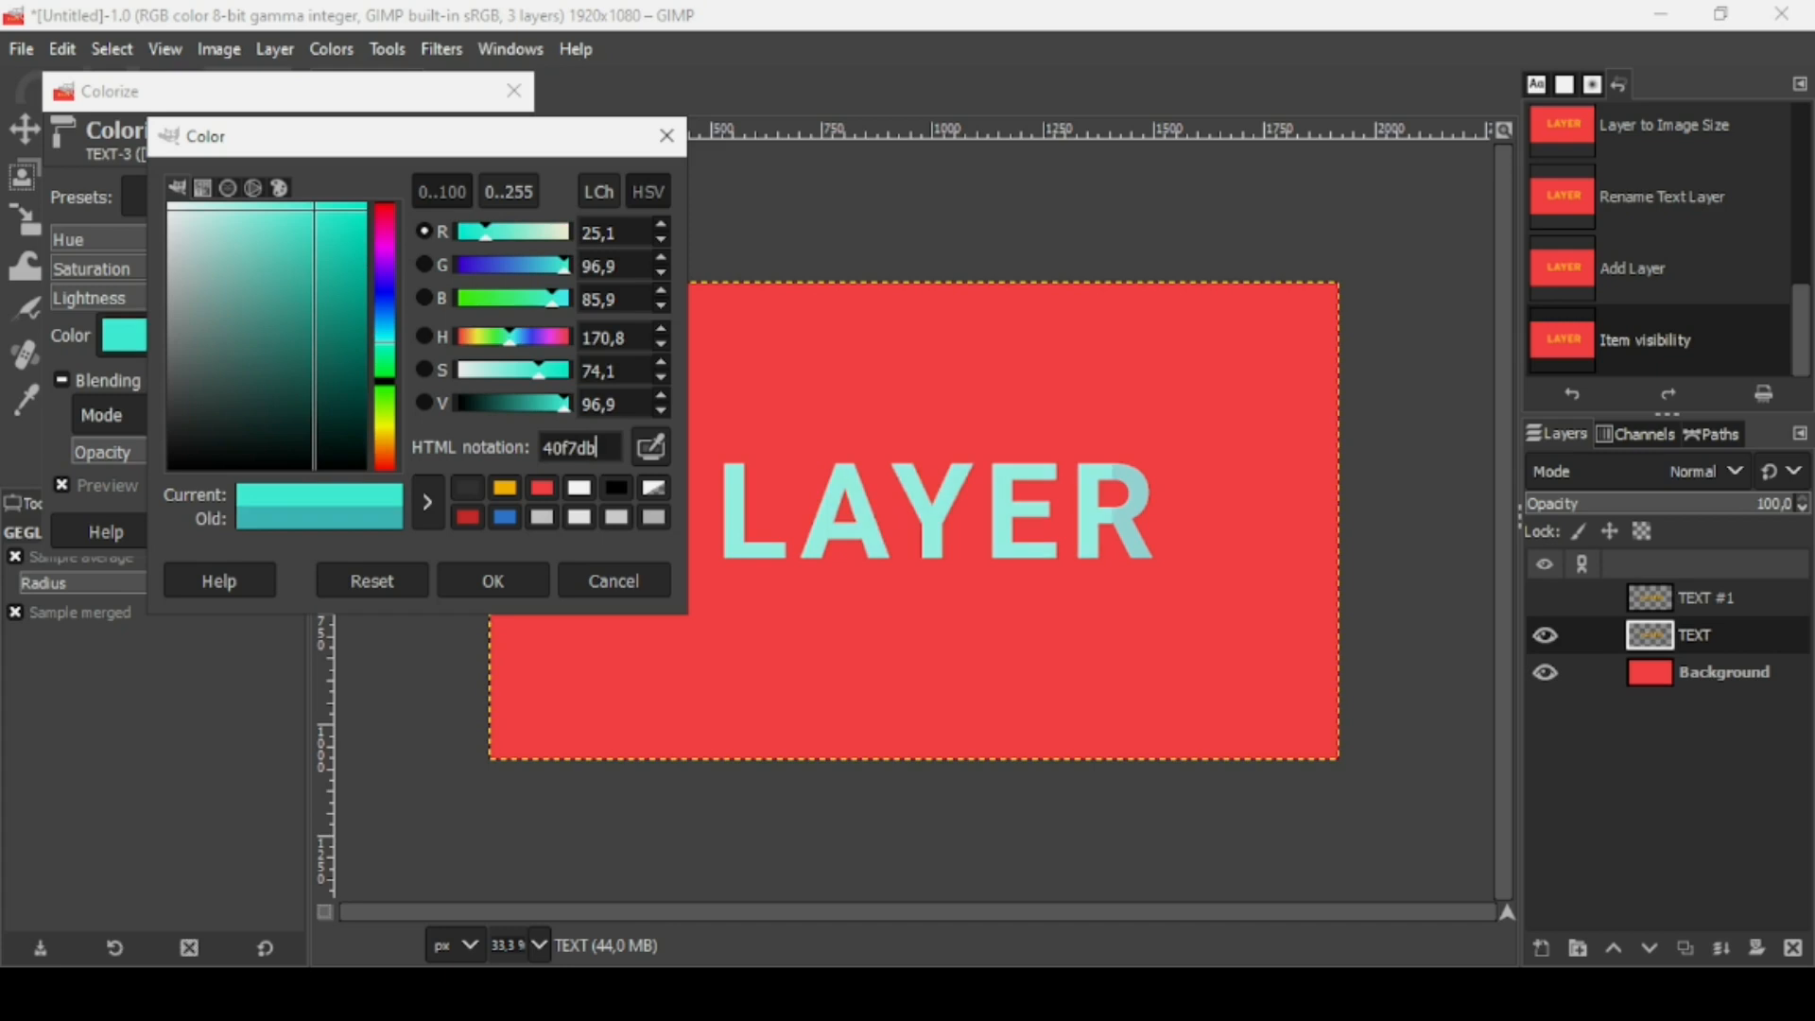
click(535, 578)
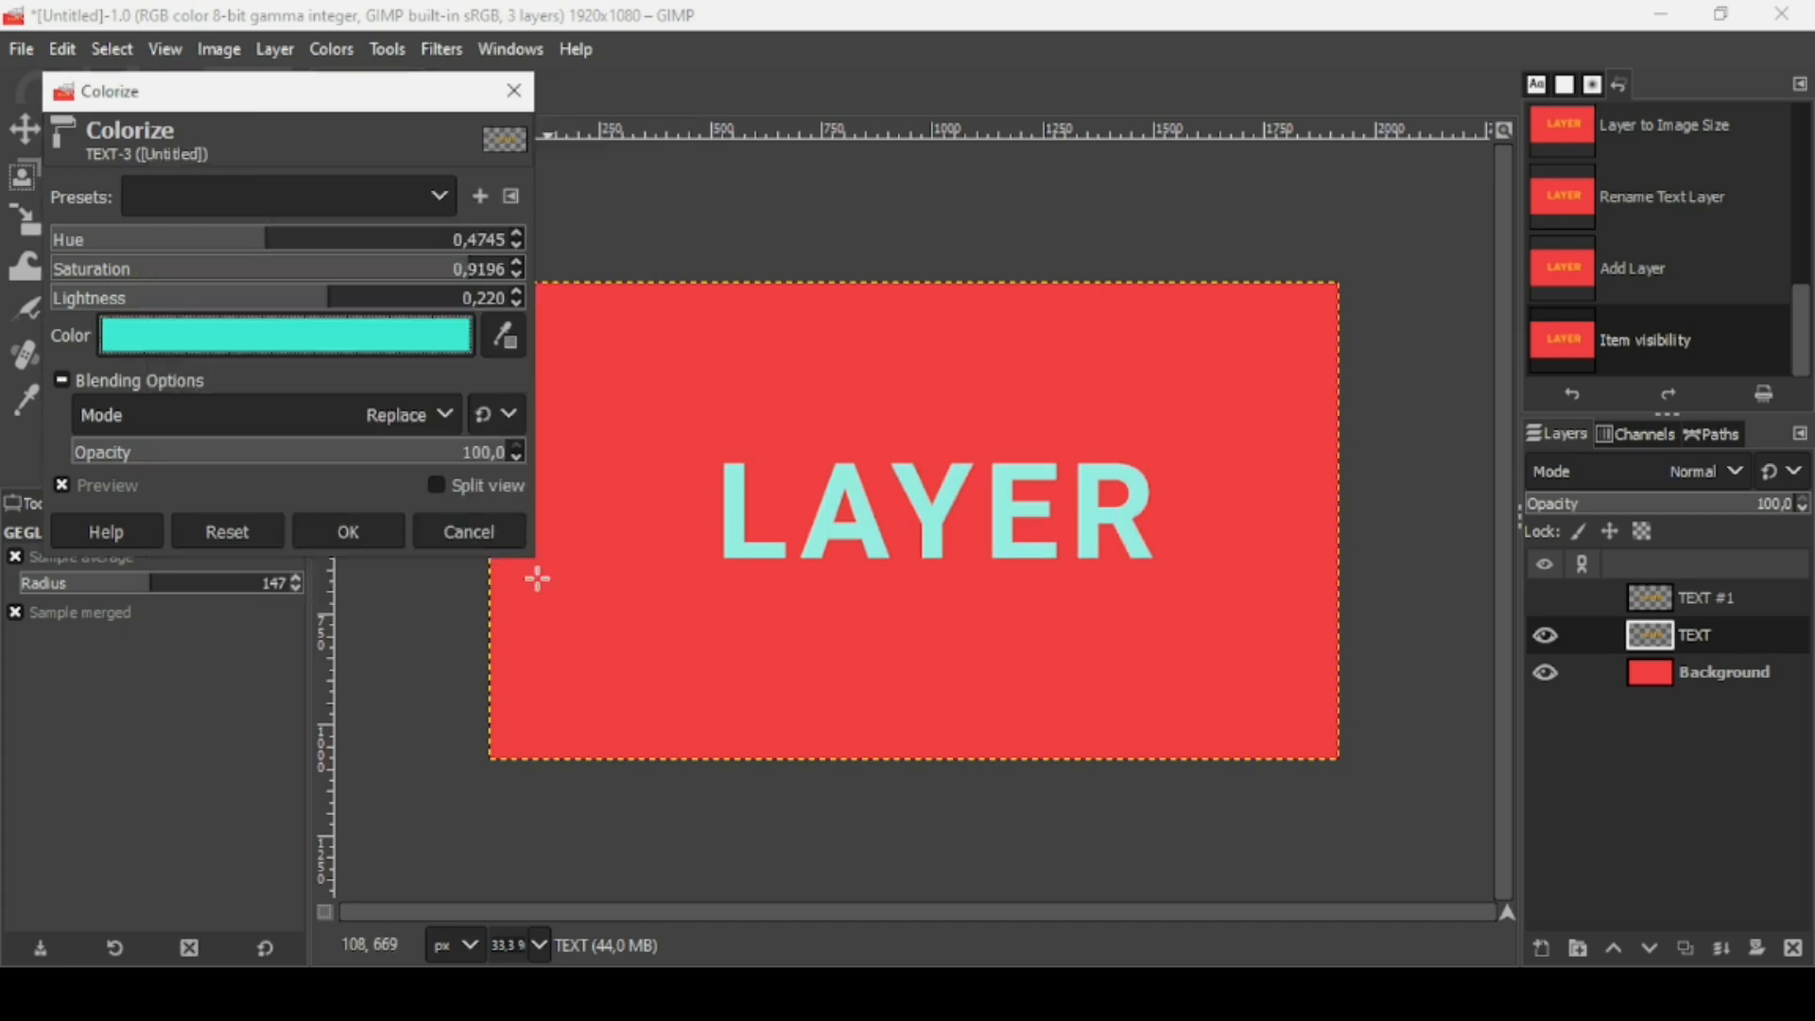
click(383, 531)
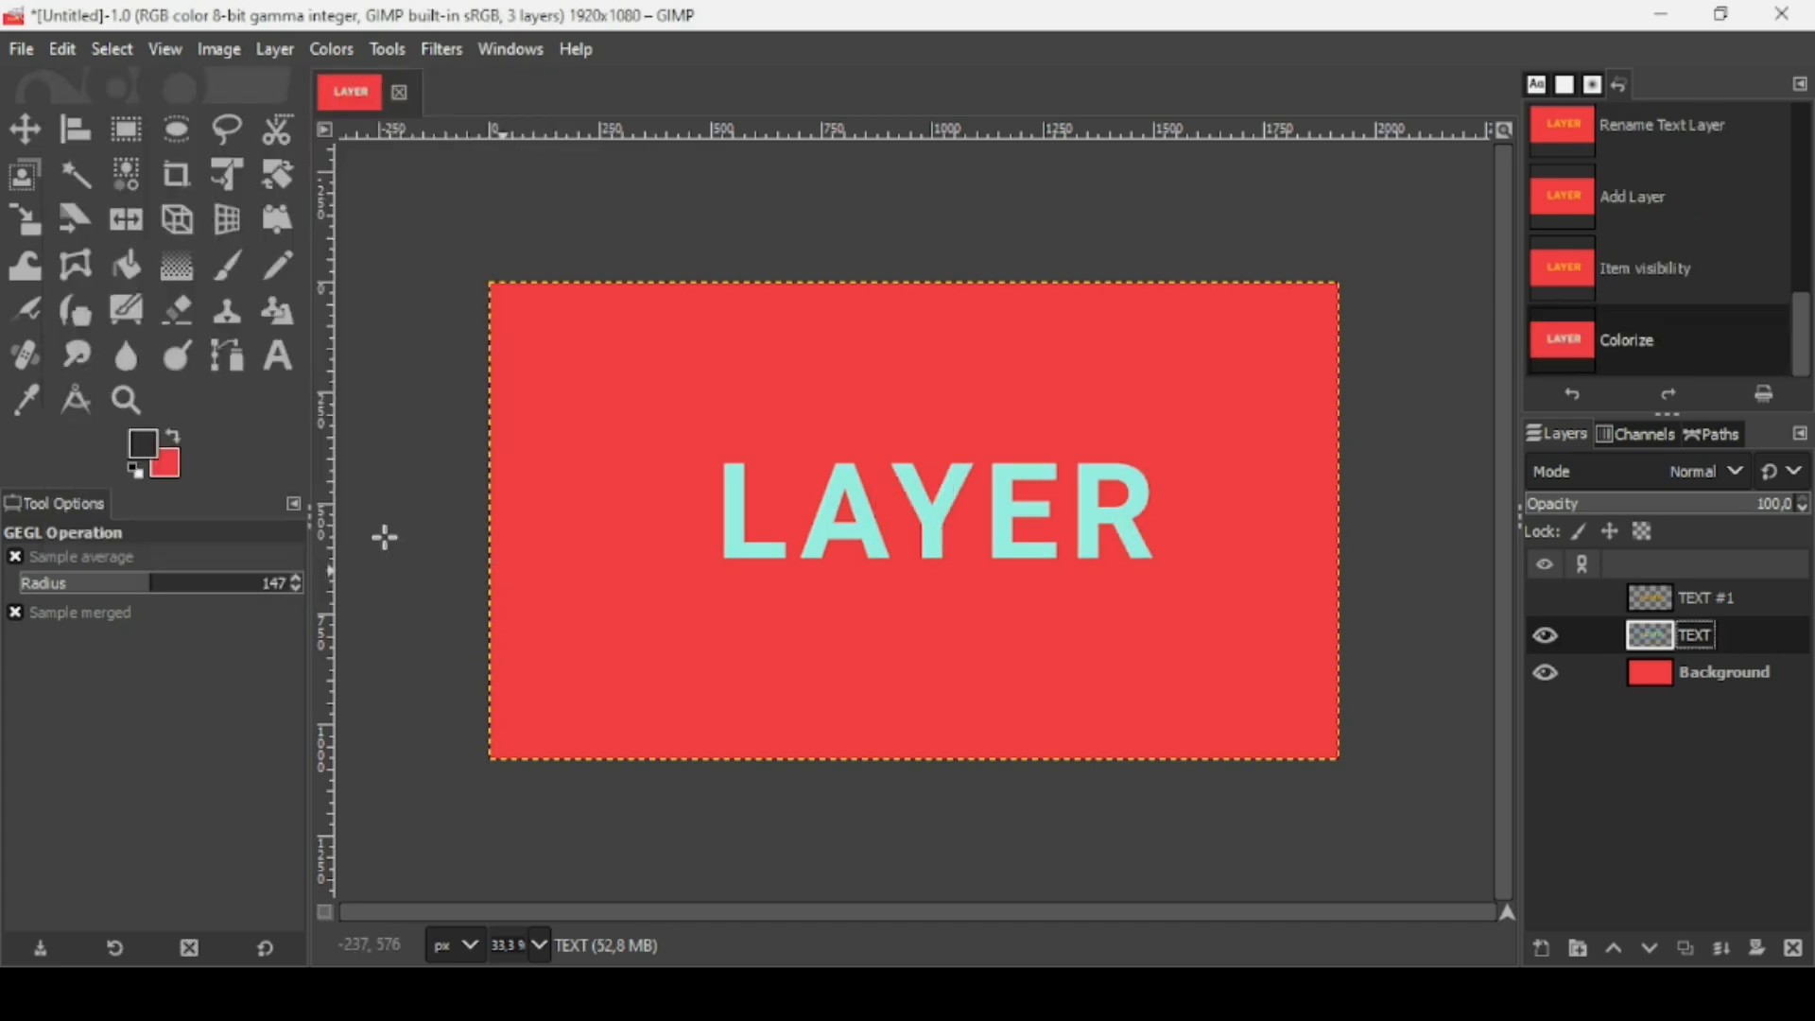
Show the hidden TEXT #1 layer again and make it the active layer
click(1547, 599)
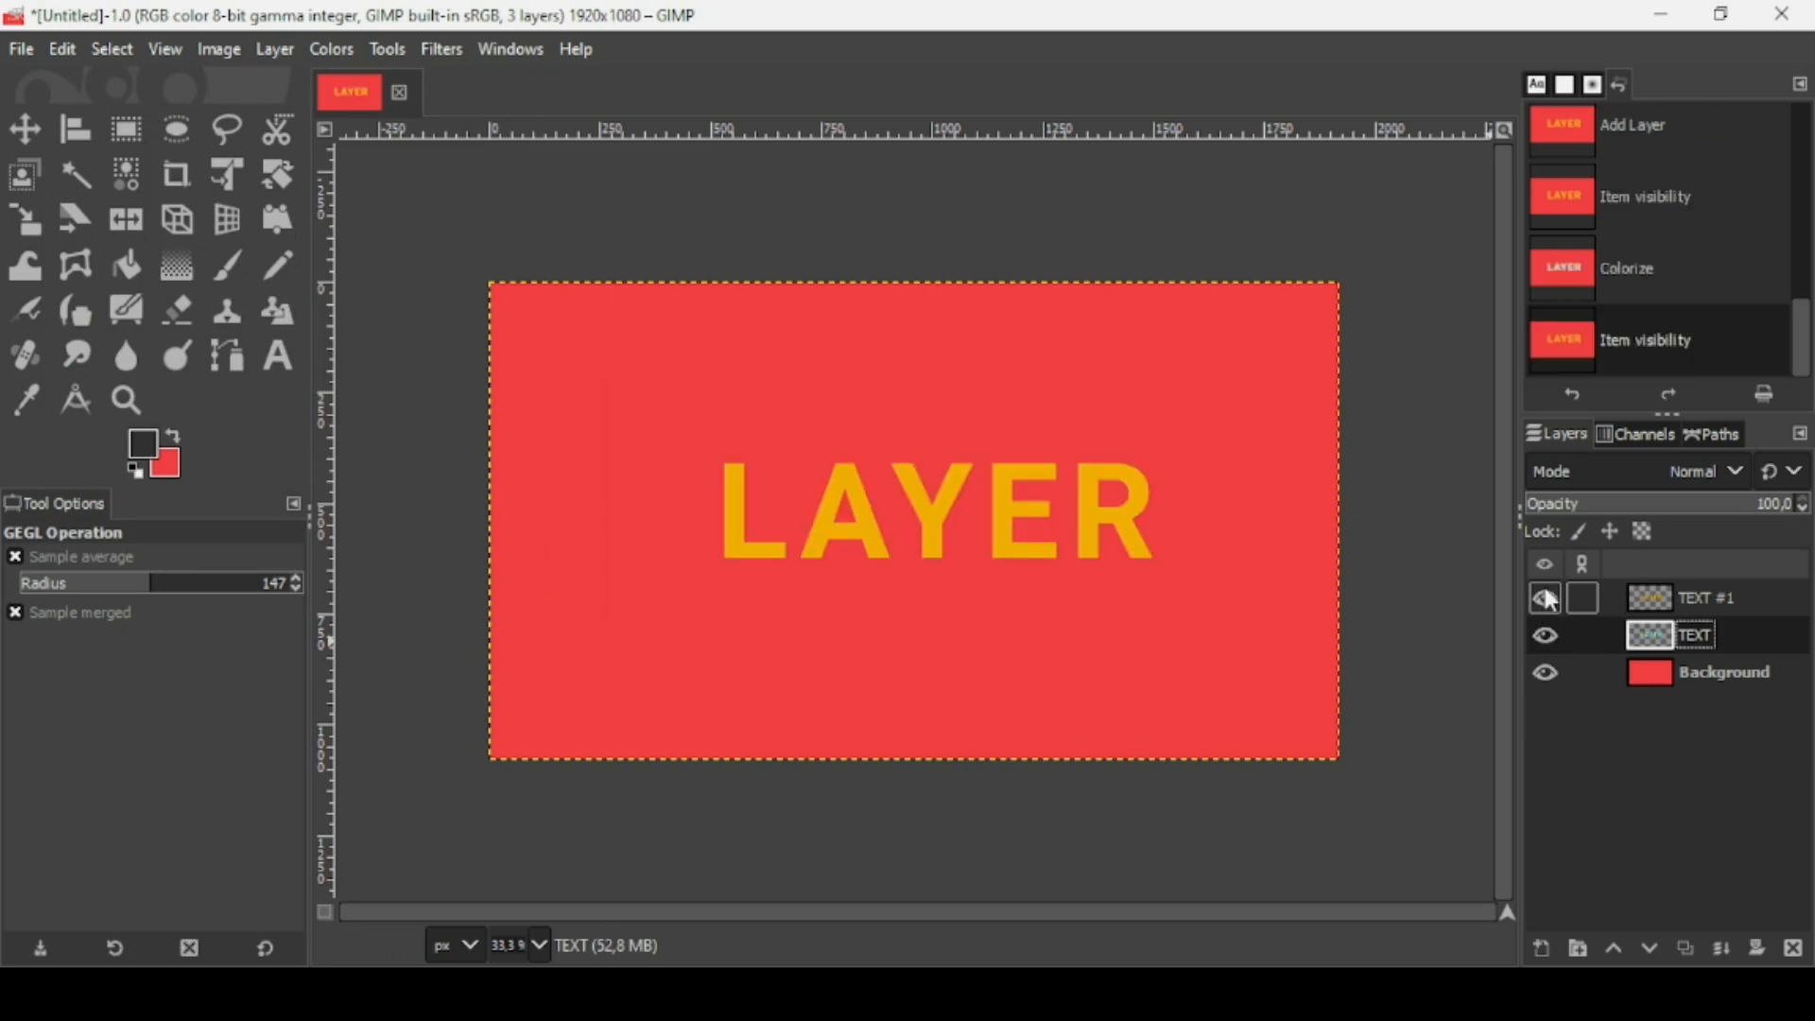
click(1675, 611)
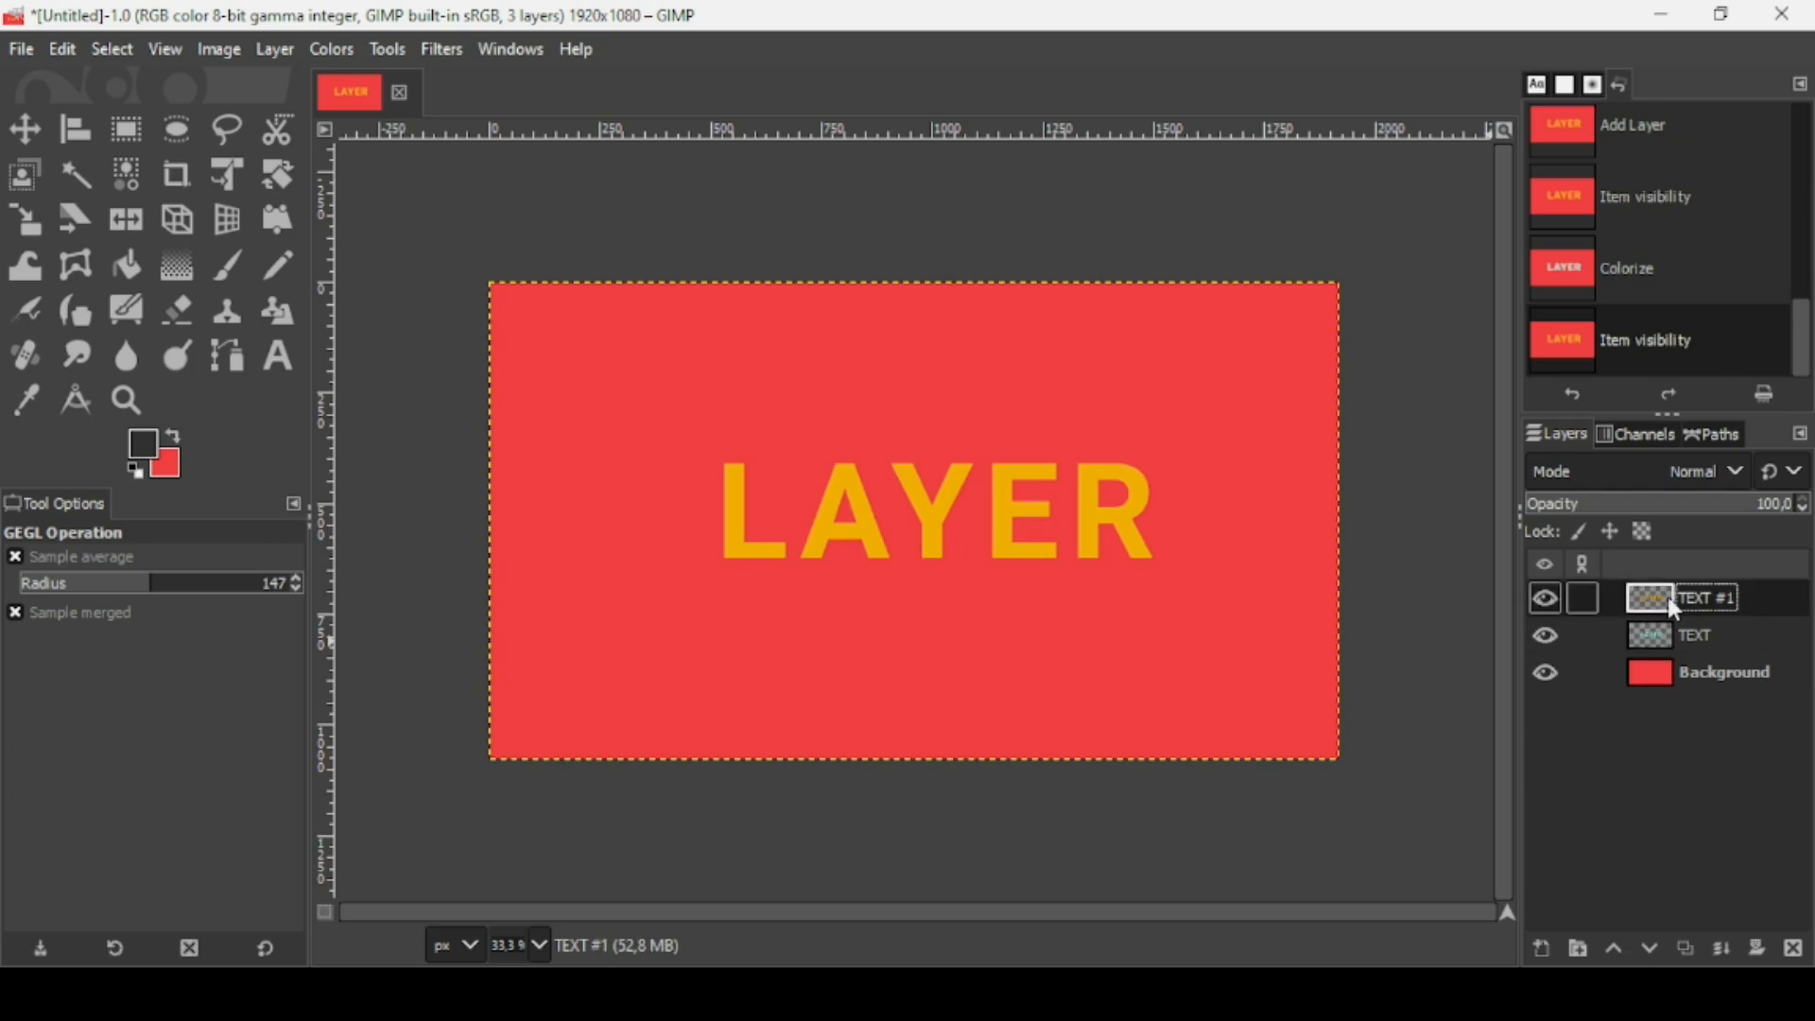
Select the letter shapes of the TEXT #1 layer from its alpha and convert the selection to a 2 px hard border
right_click(1675, 611)
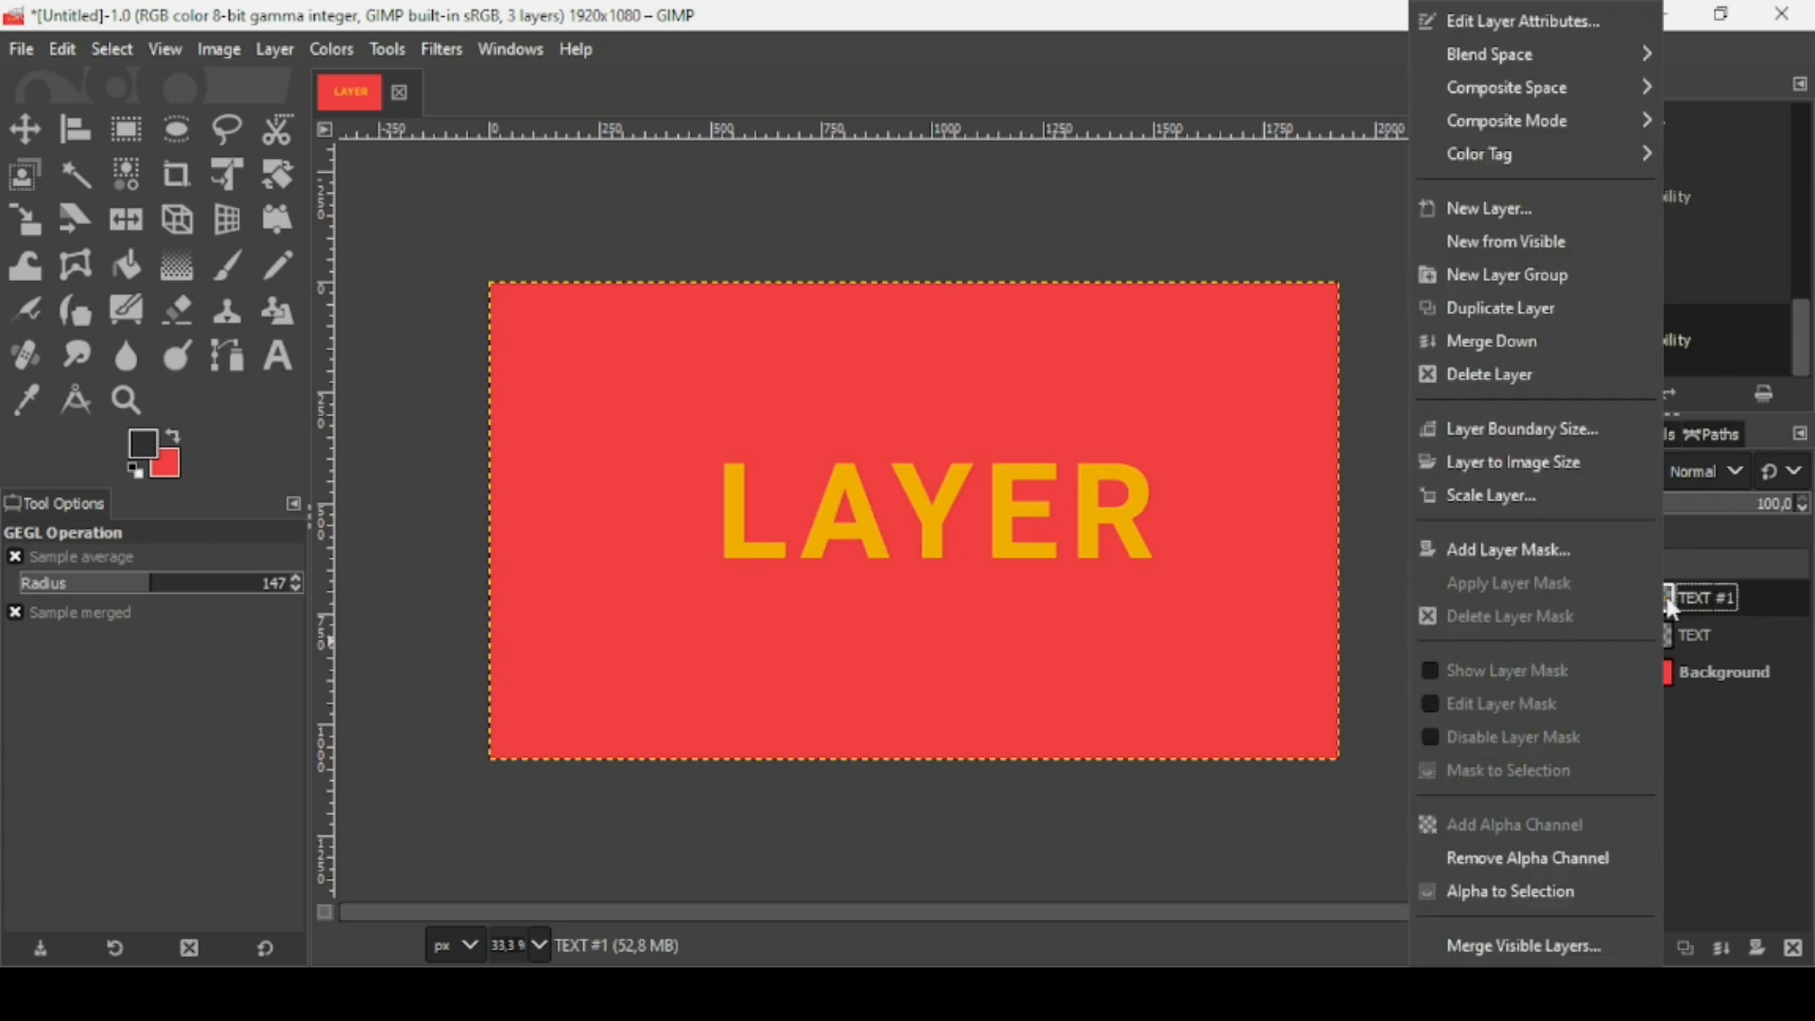
click(1607, 894)
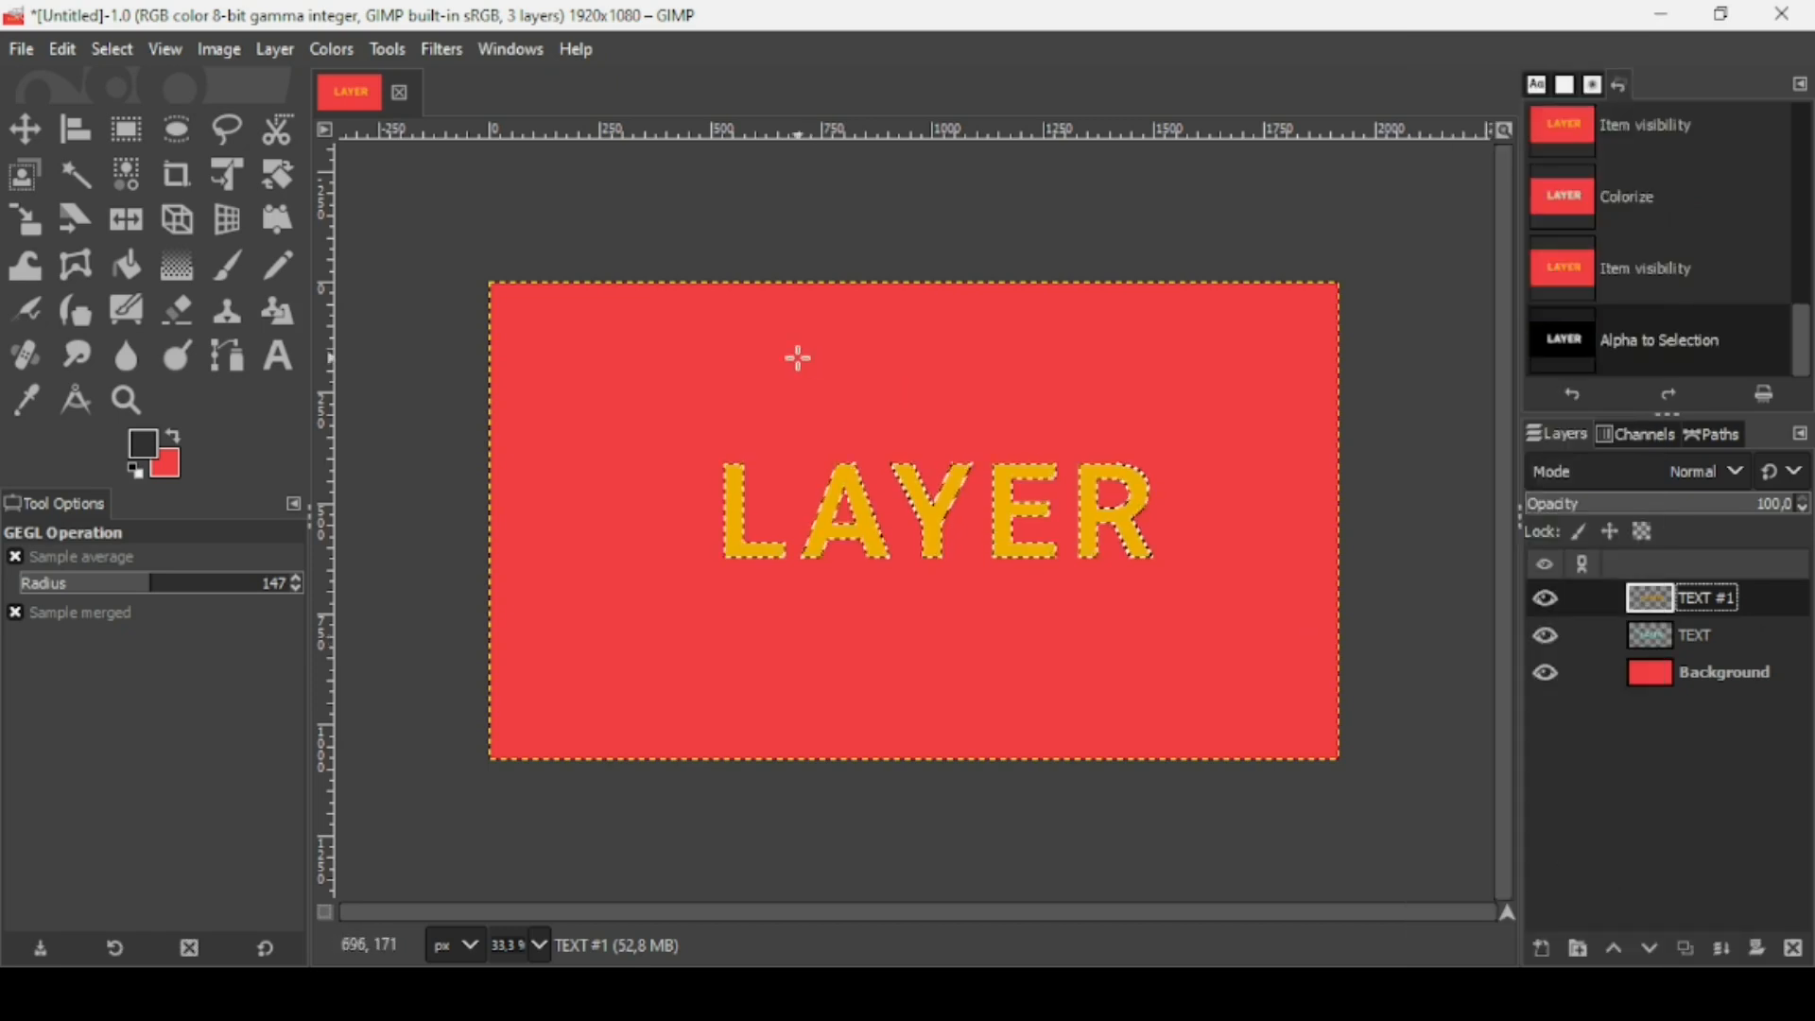
click(133, 49)
click(156, 478)
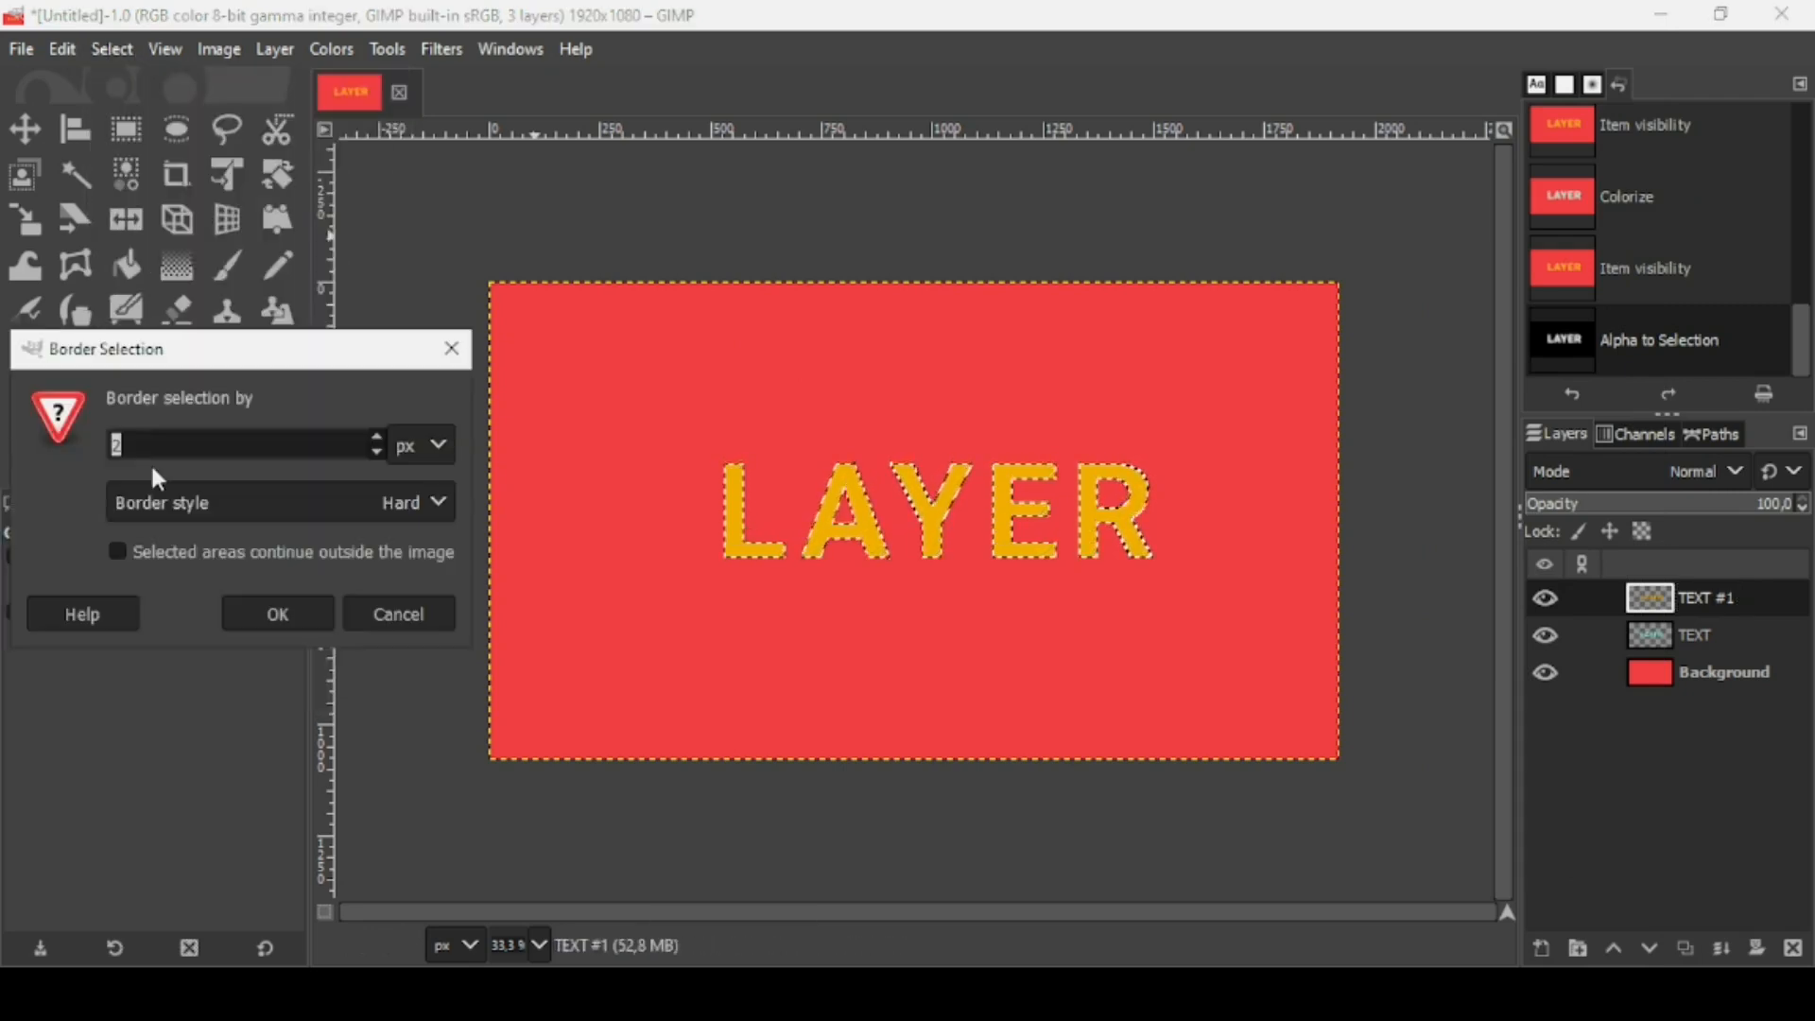
click(250, 446)
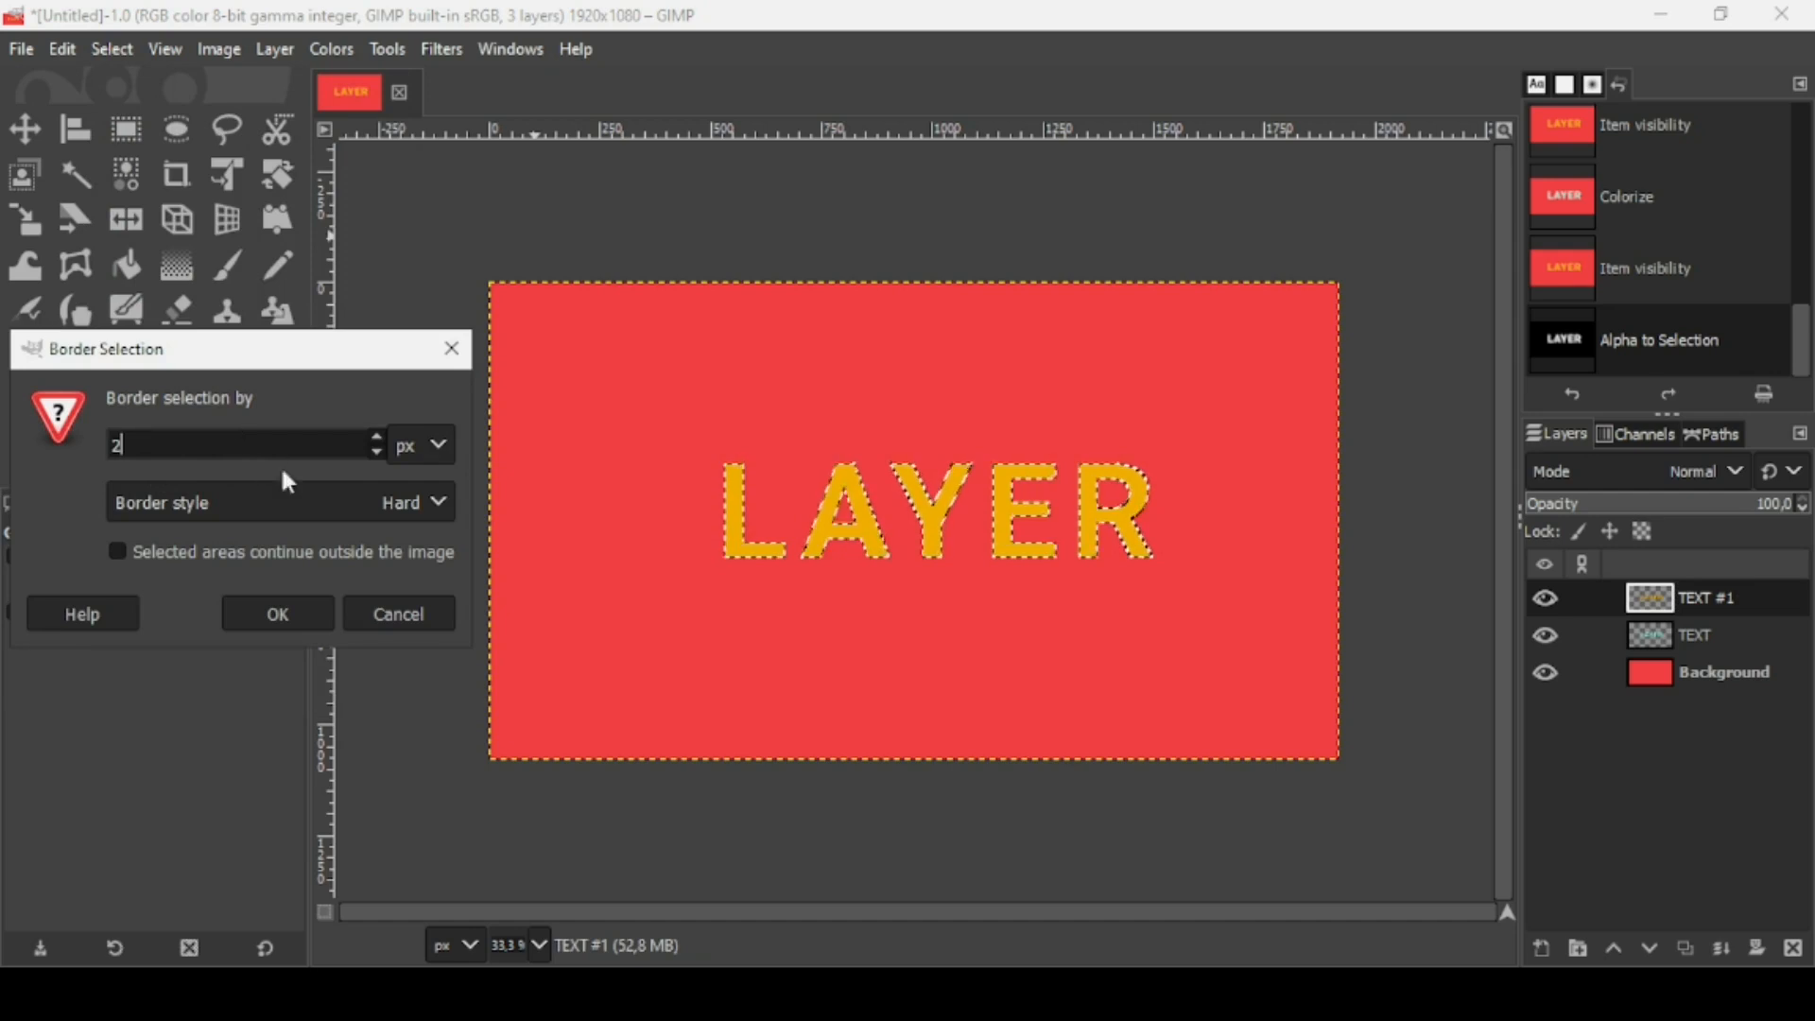
click(296, 619)
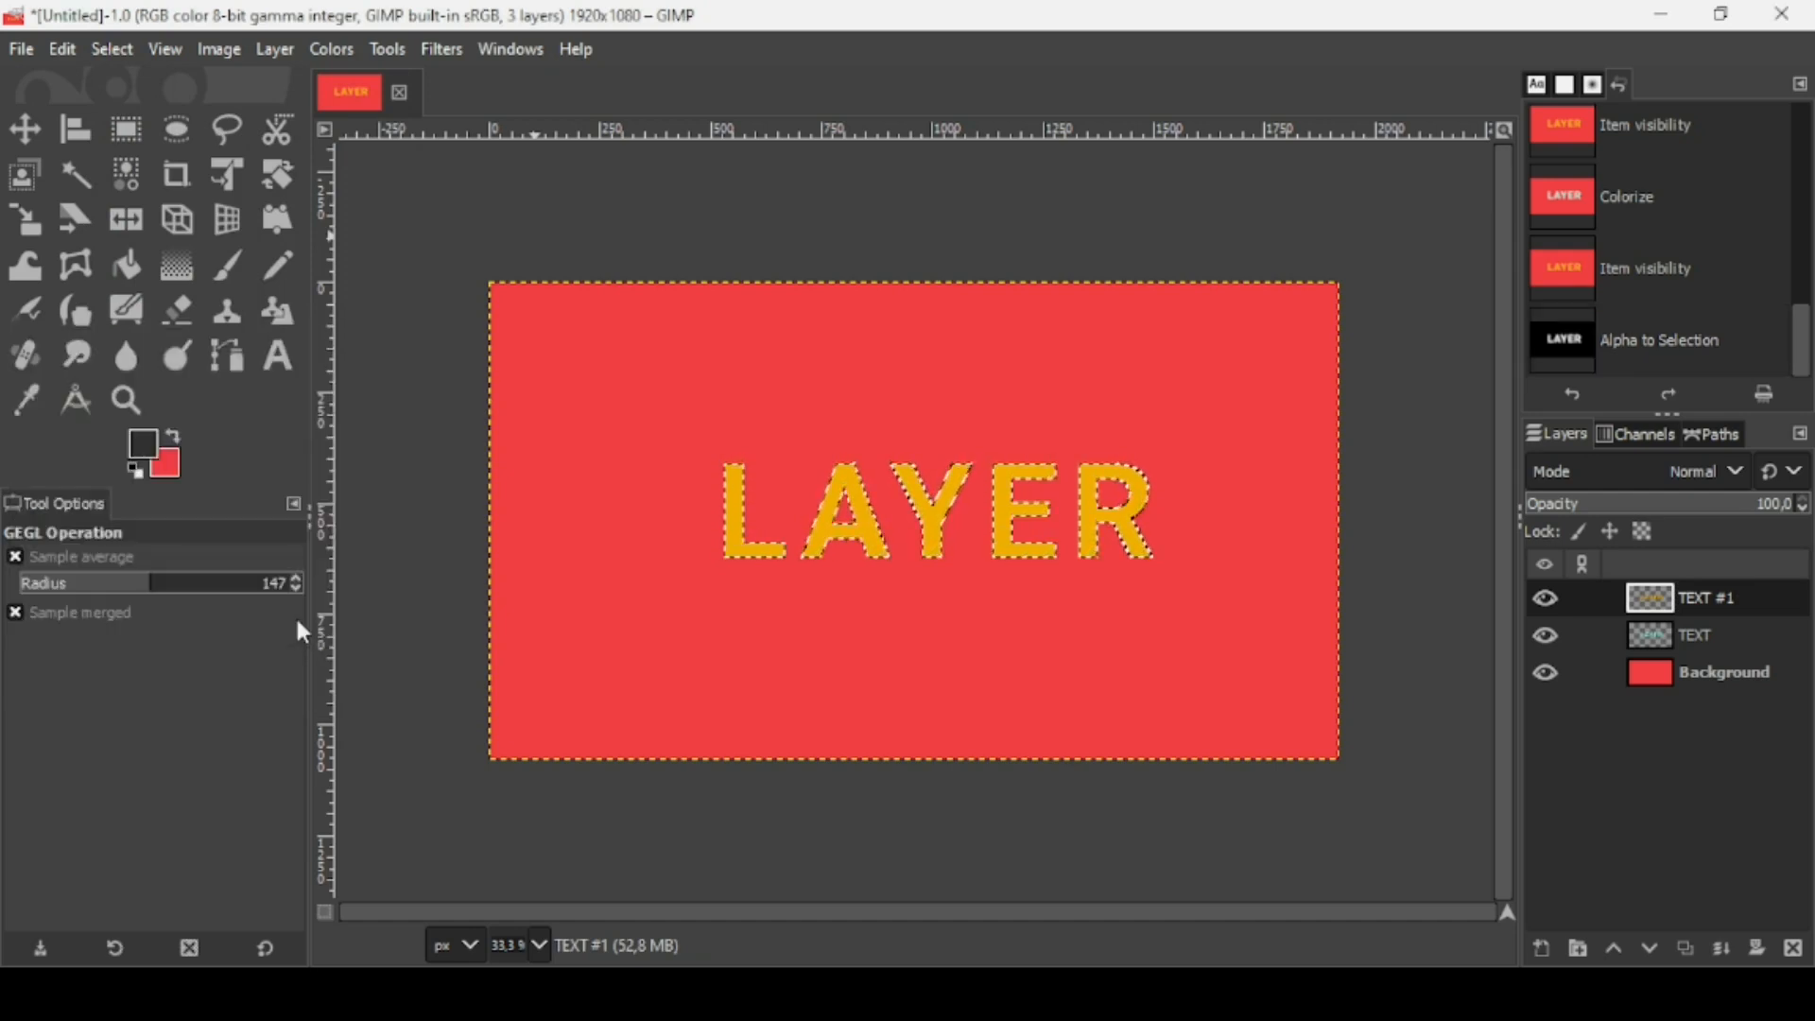
Set the foreground color to 343434 and fill the border selection on the TEXT #1 layer with it
click(148, 452)
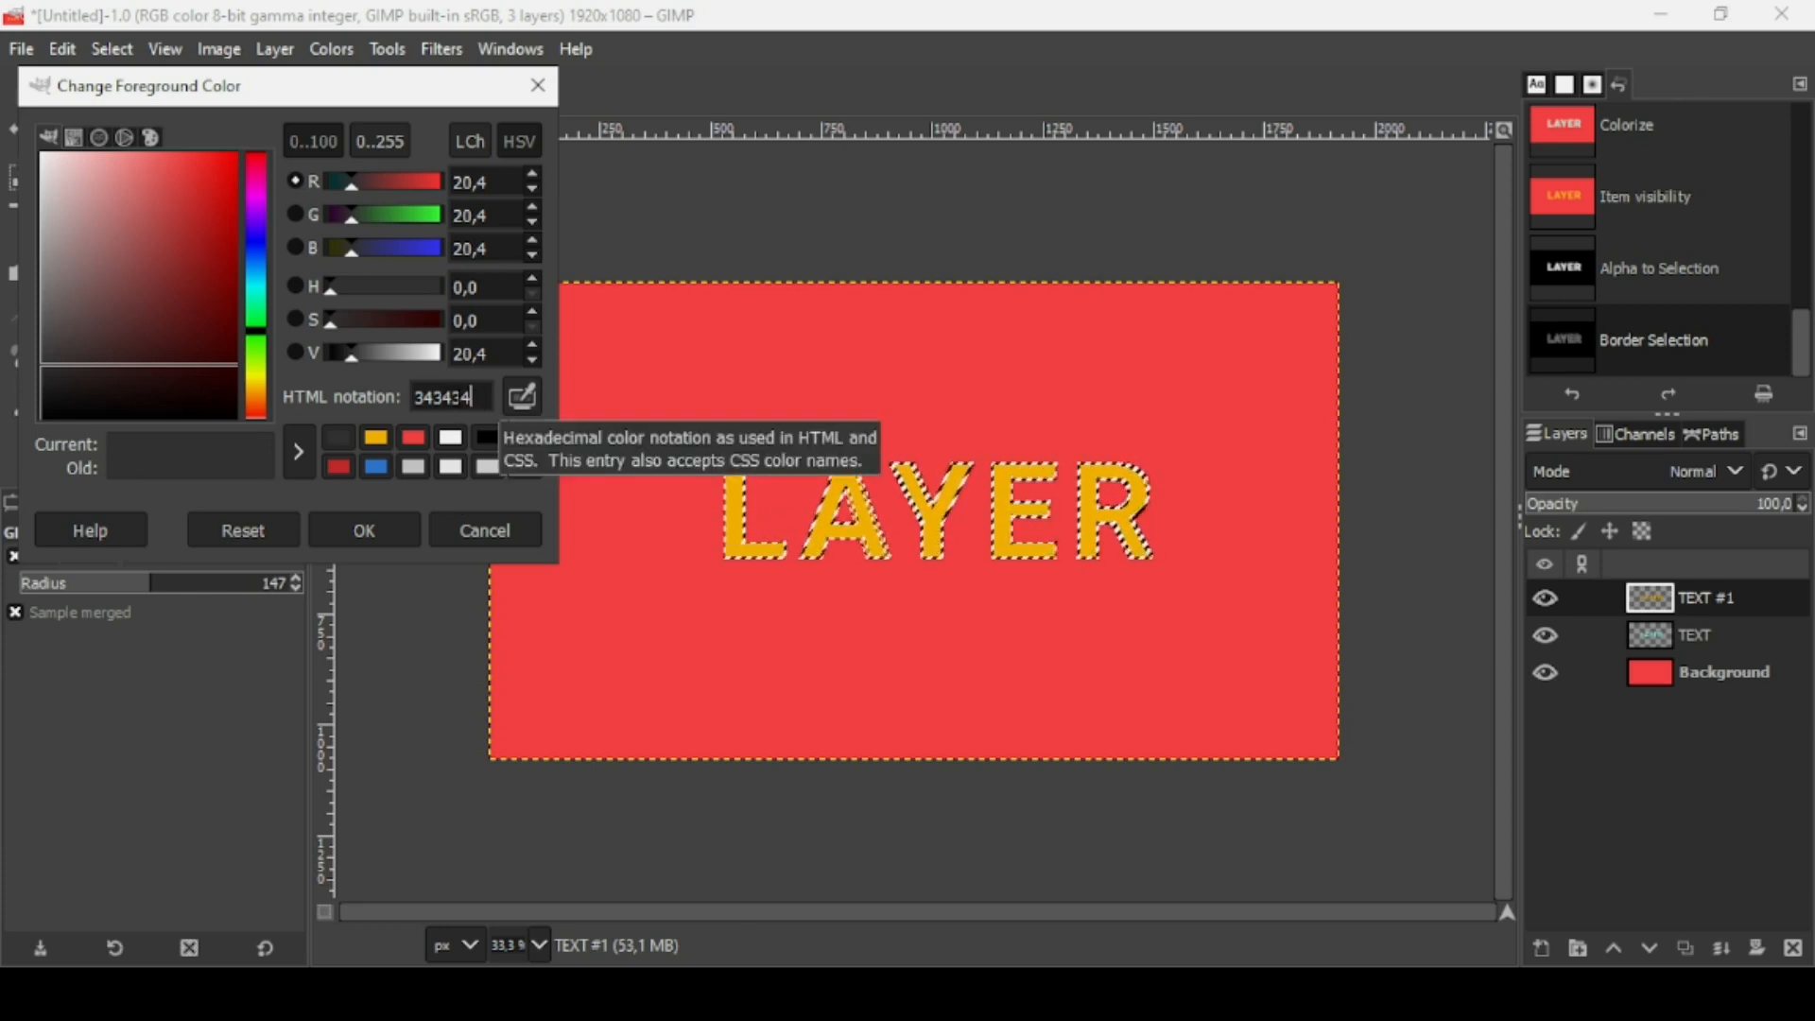
click(378, 518)
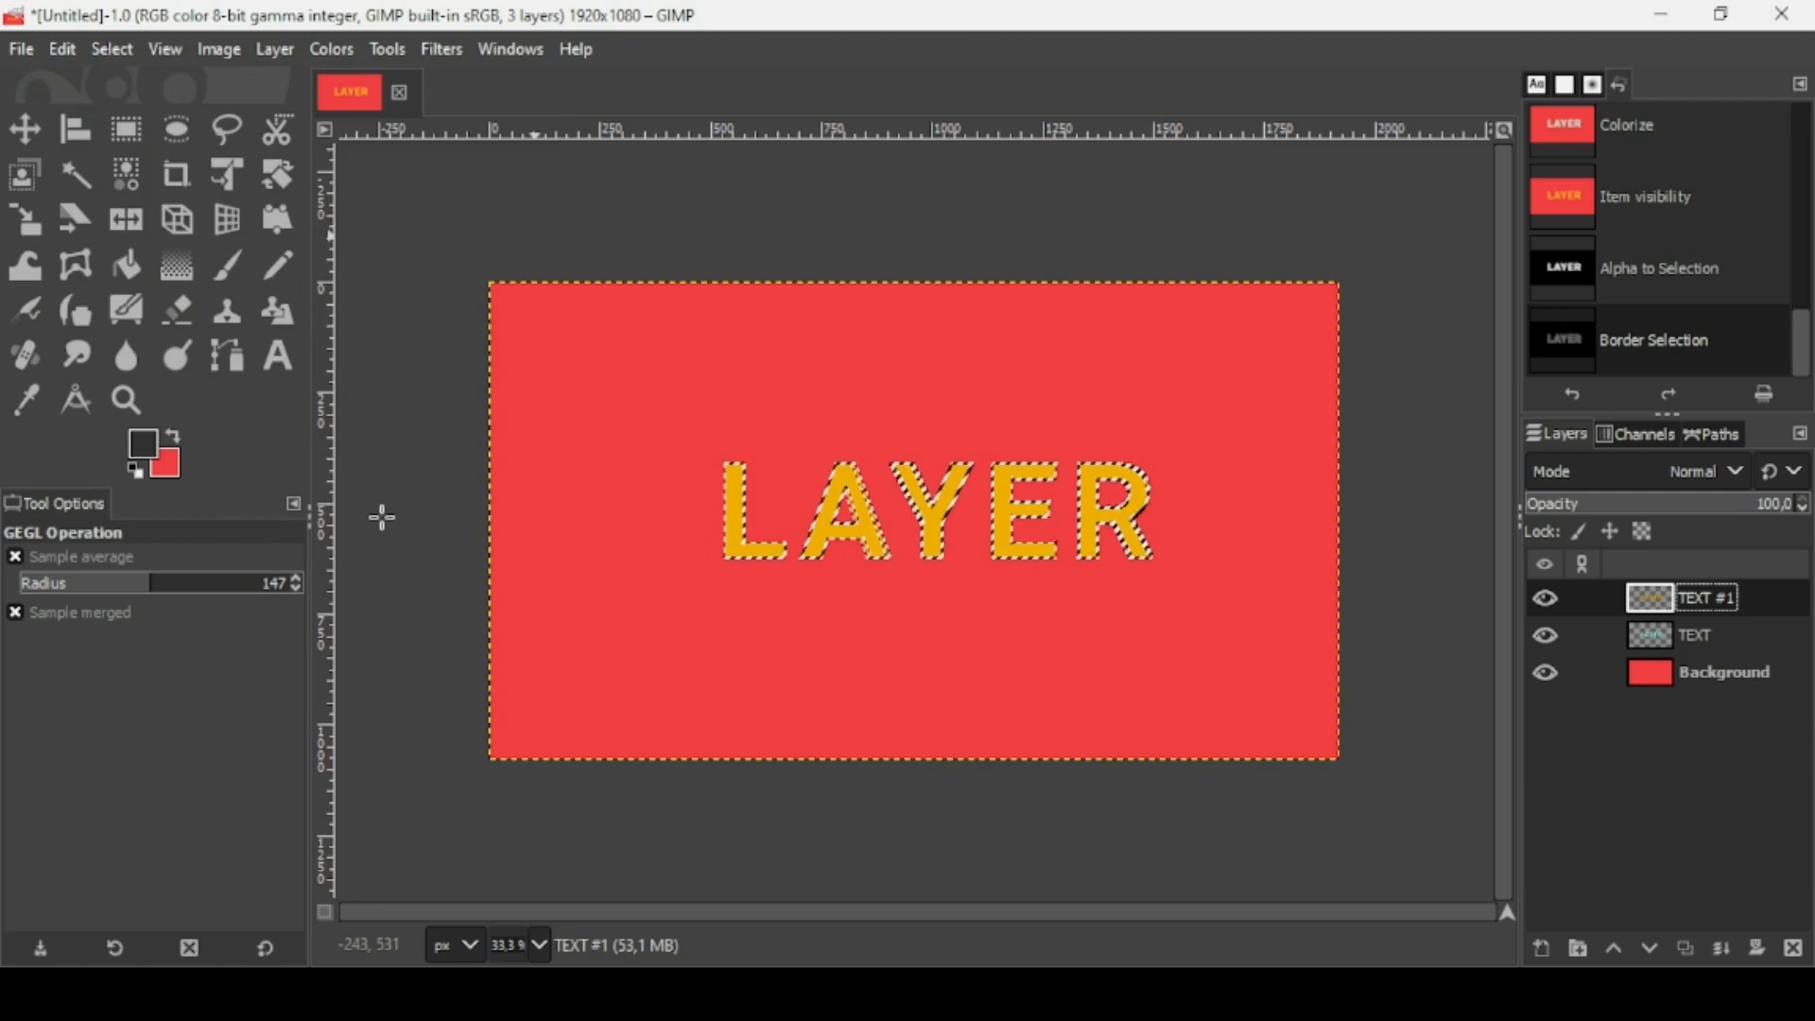
drag(149, 444, 929, 460)
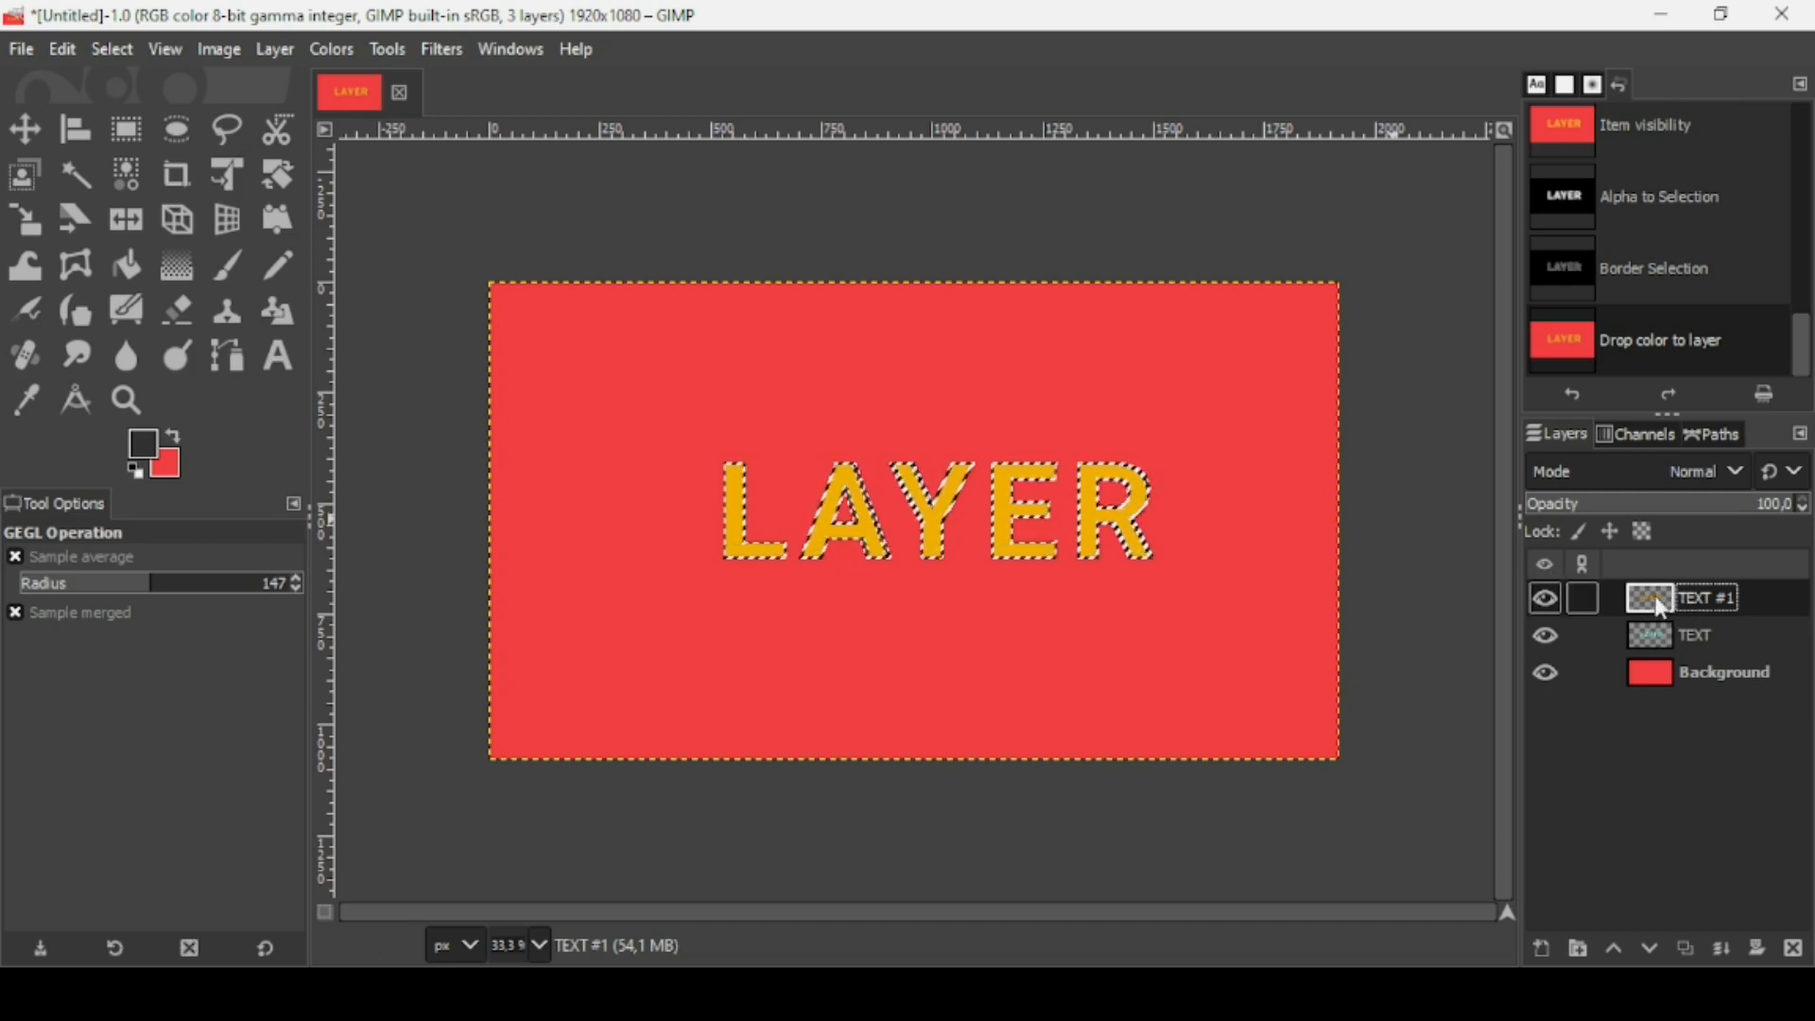
Hide TEXT #1, fill the border selection on the TEXT layer with the dark foreground color, and clear the selection
click(1536, 595)
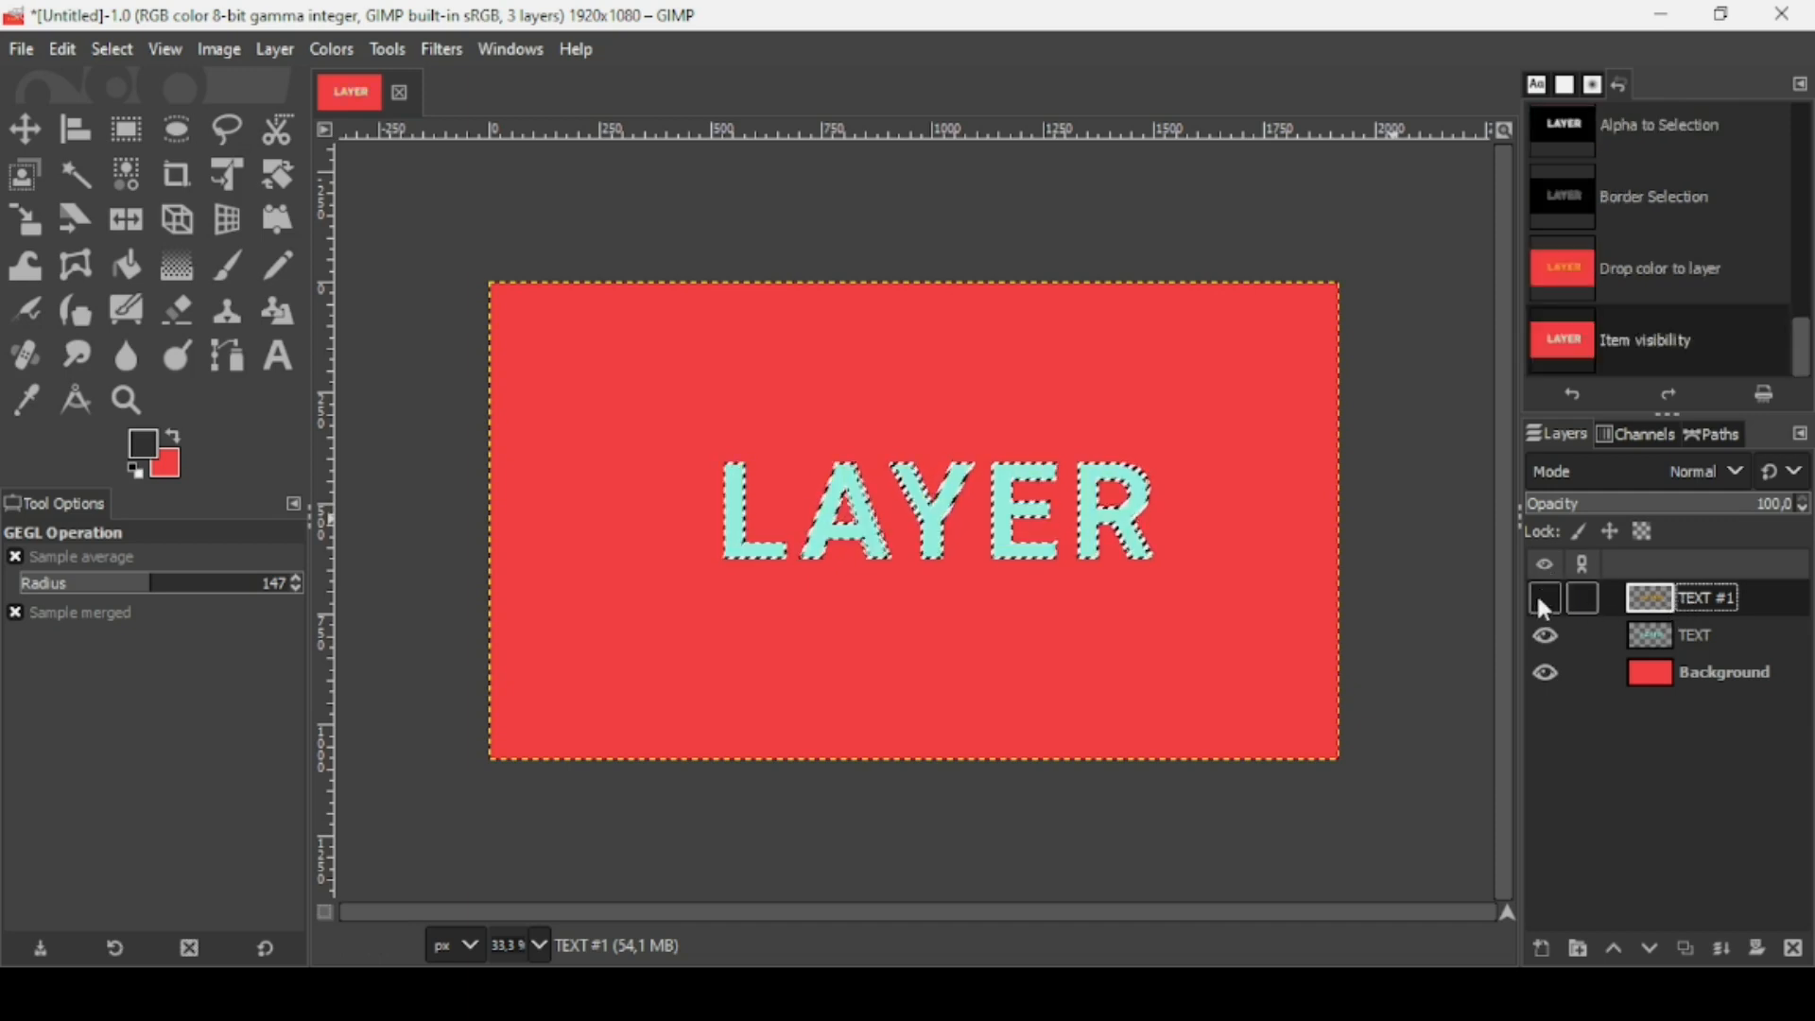
click(1668, 653)
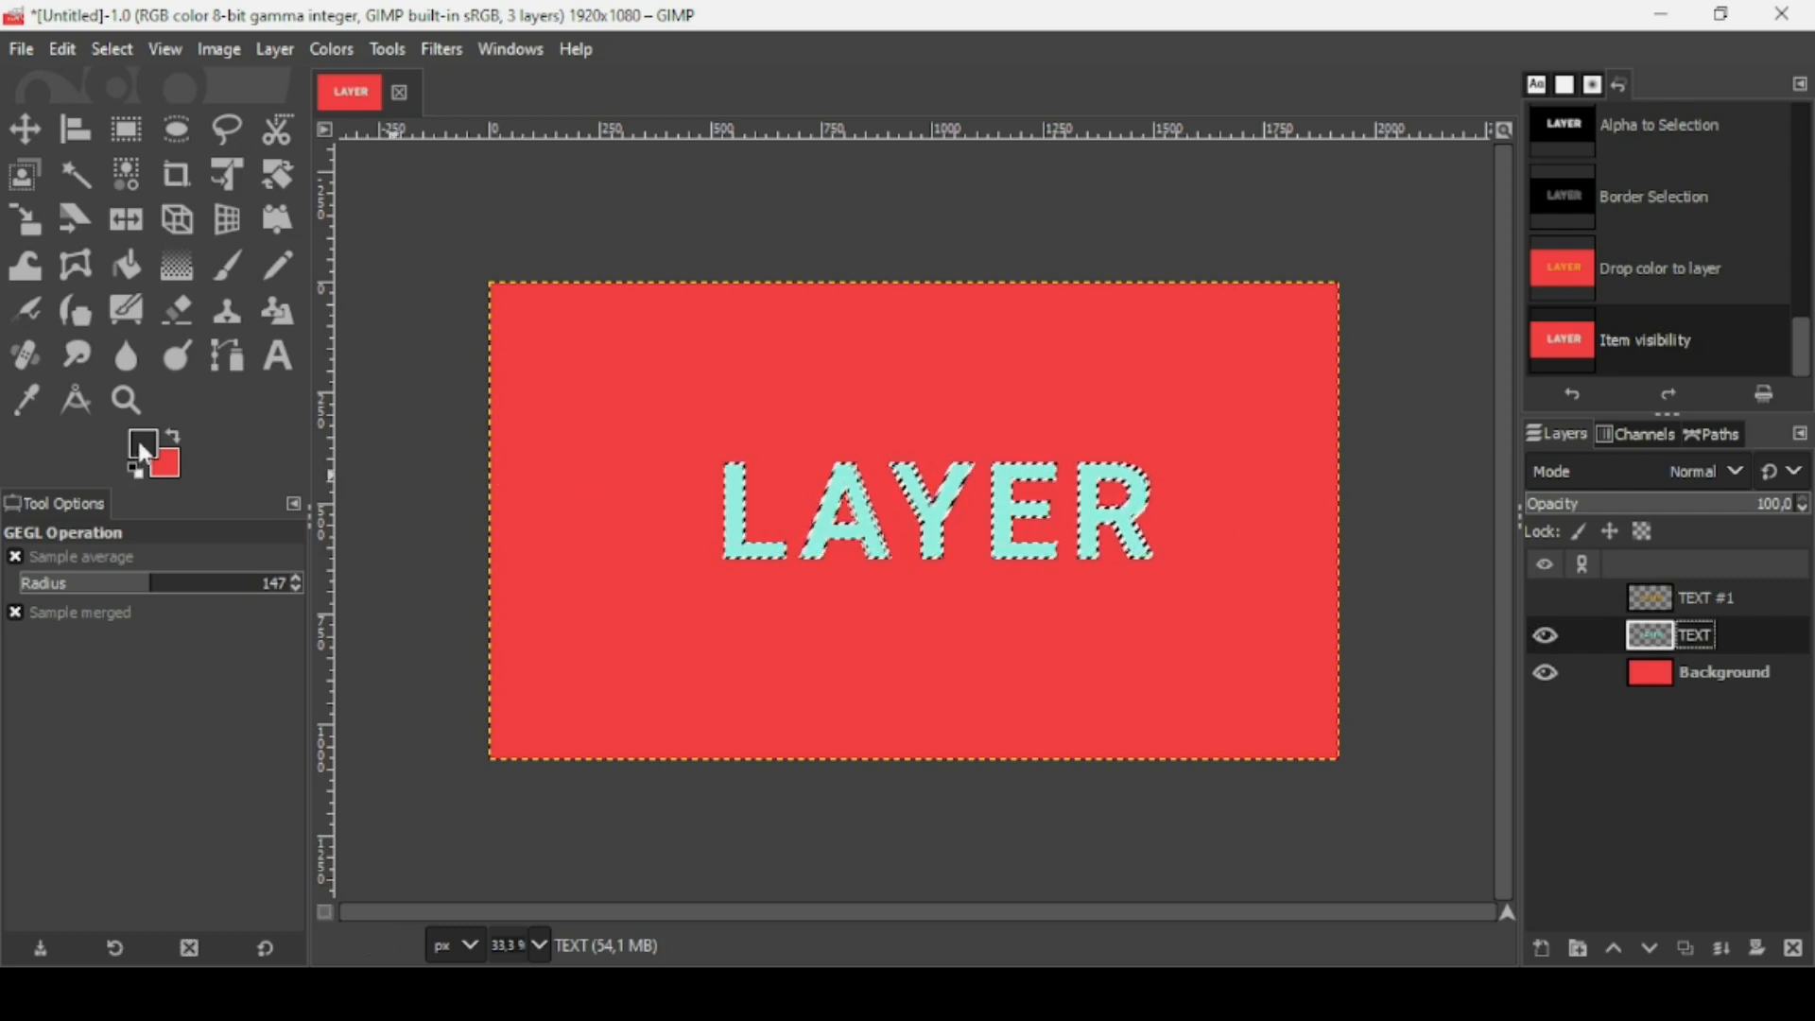
drag(143, 454, 1115, 494)
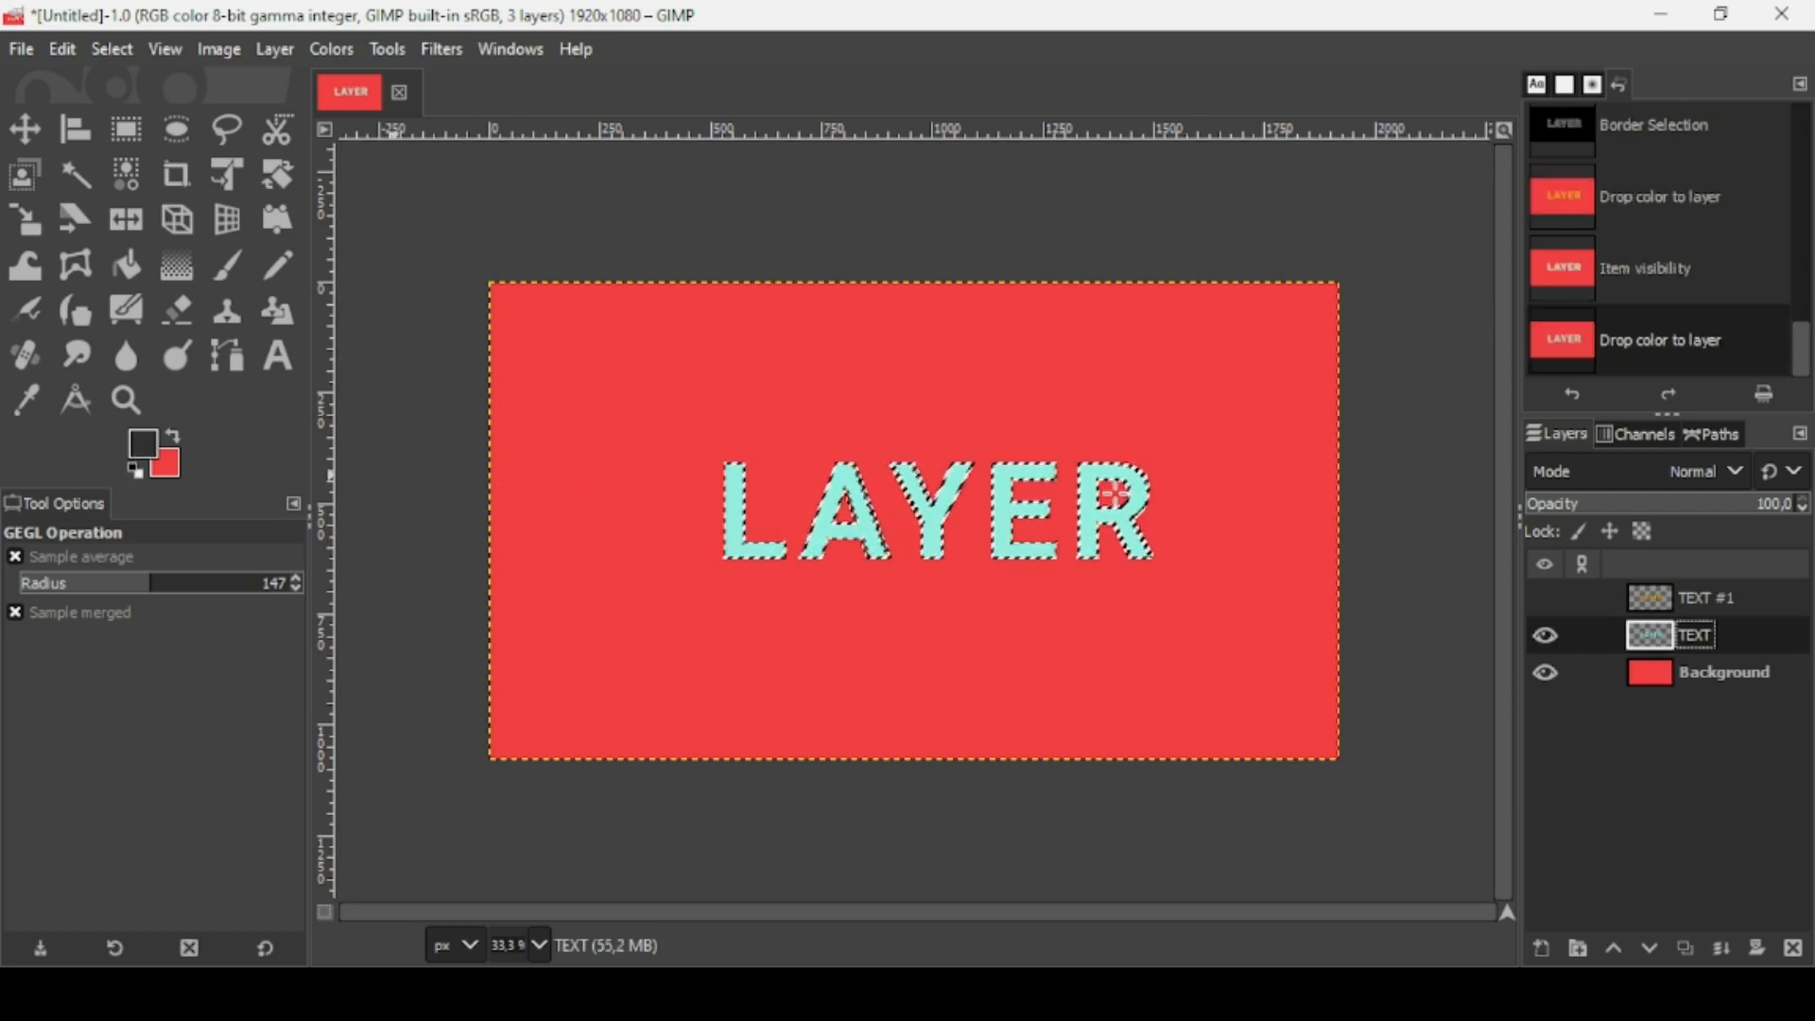
click(118, 50)
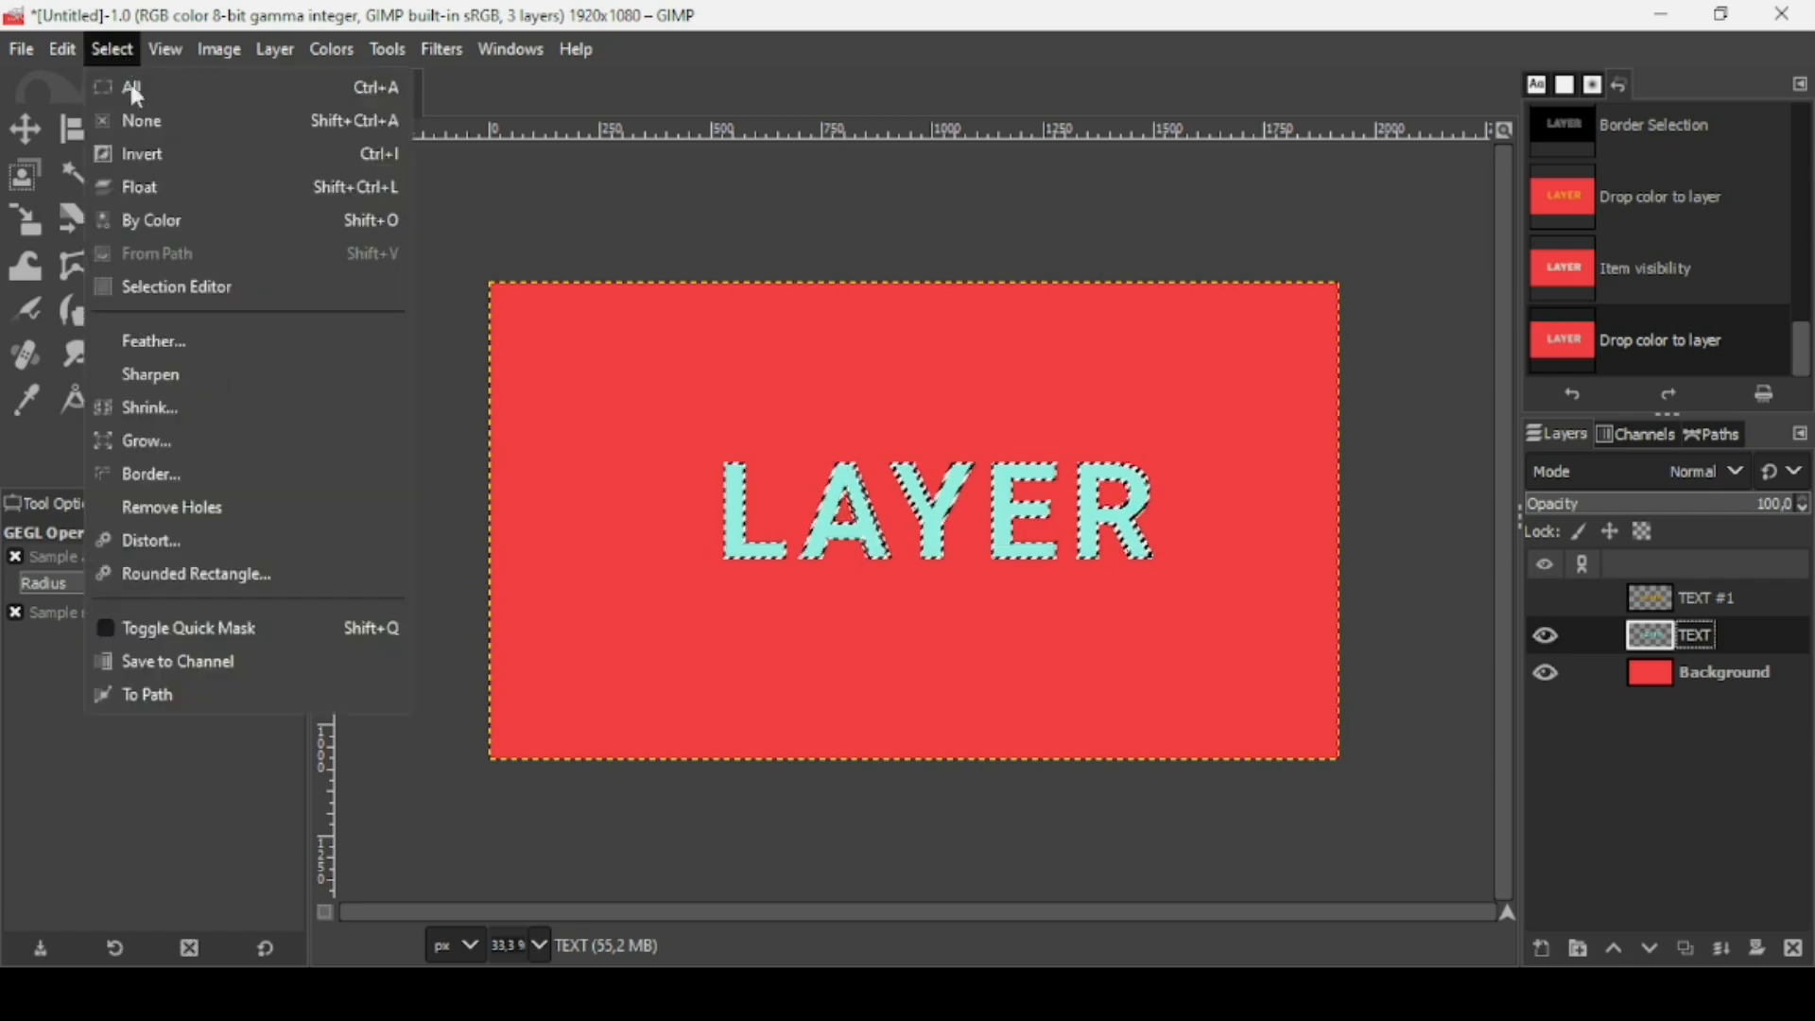
click(135, 121)
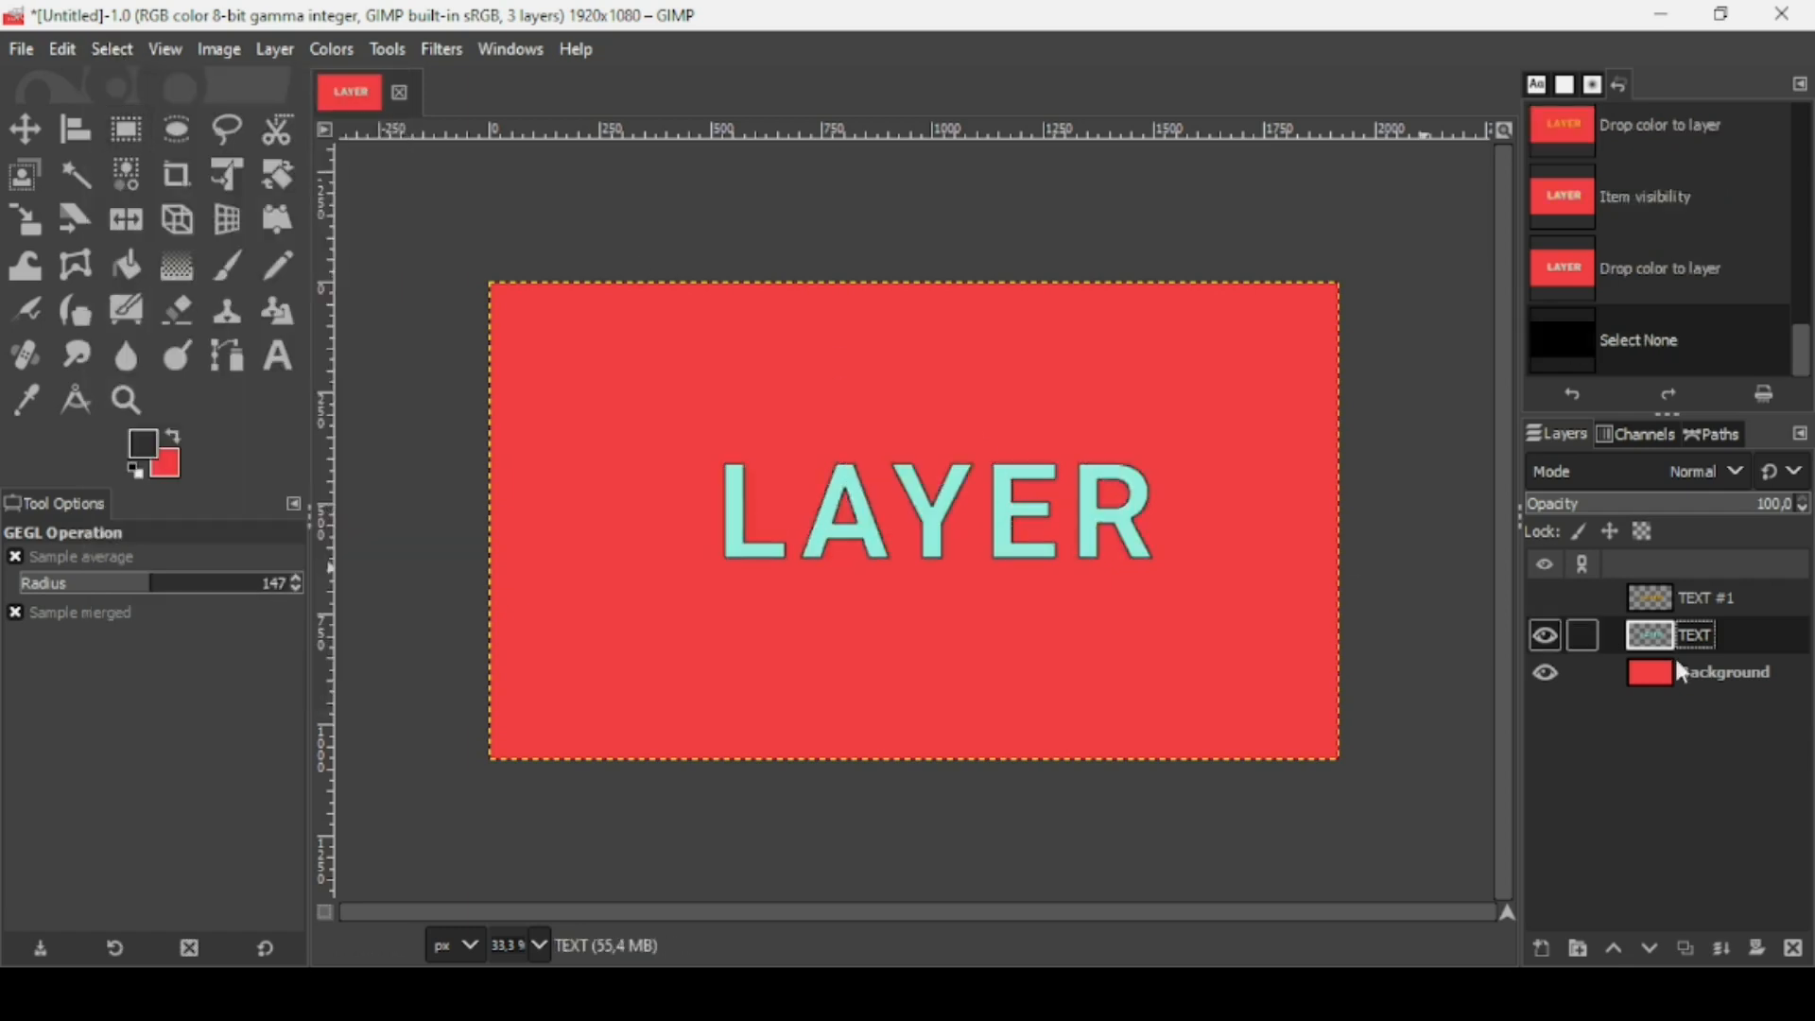
Check the outlined TEXT #1 layer with TEXT hidden, leaving both text layers visible
click(1549, 634)
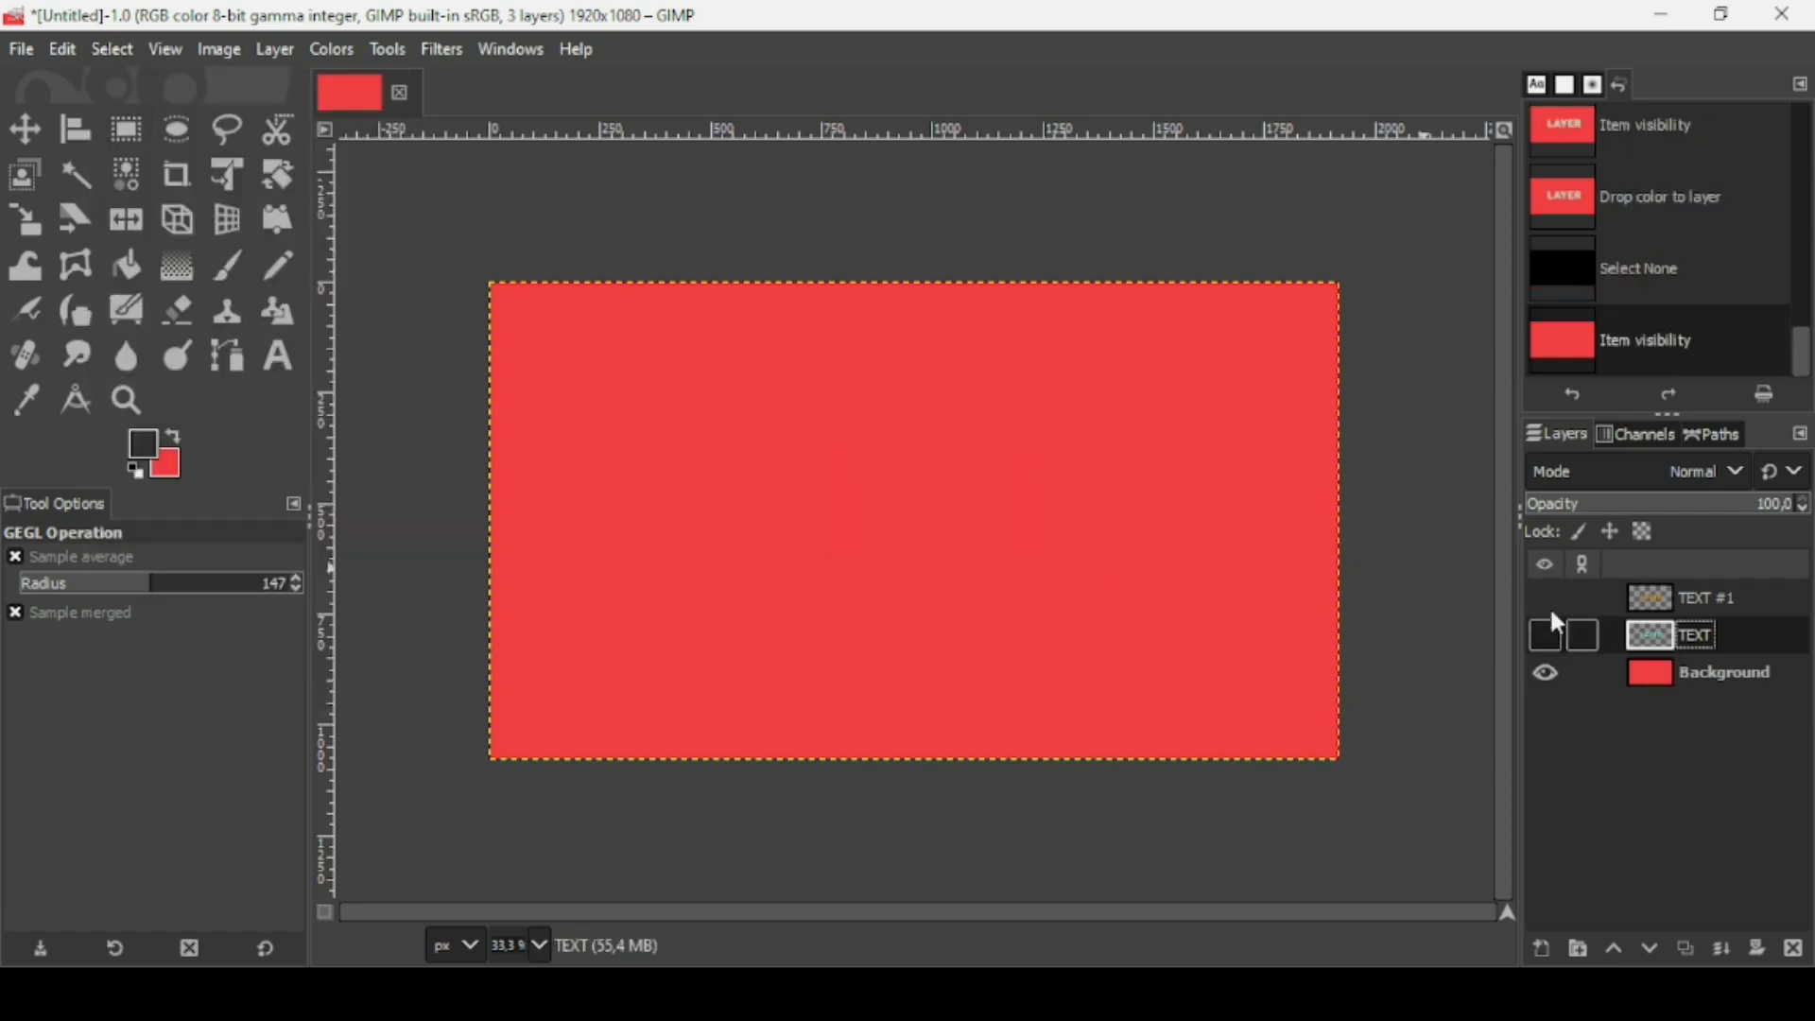
click(1545, 593)
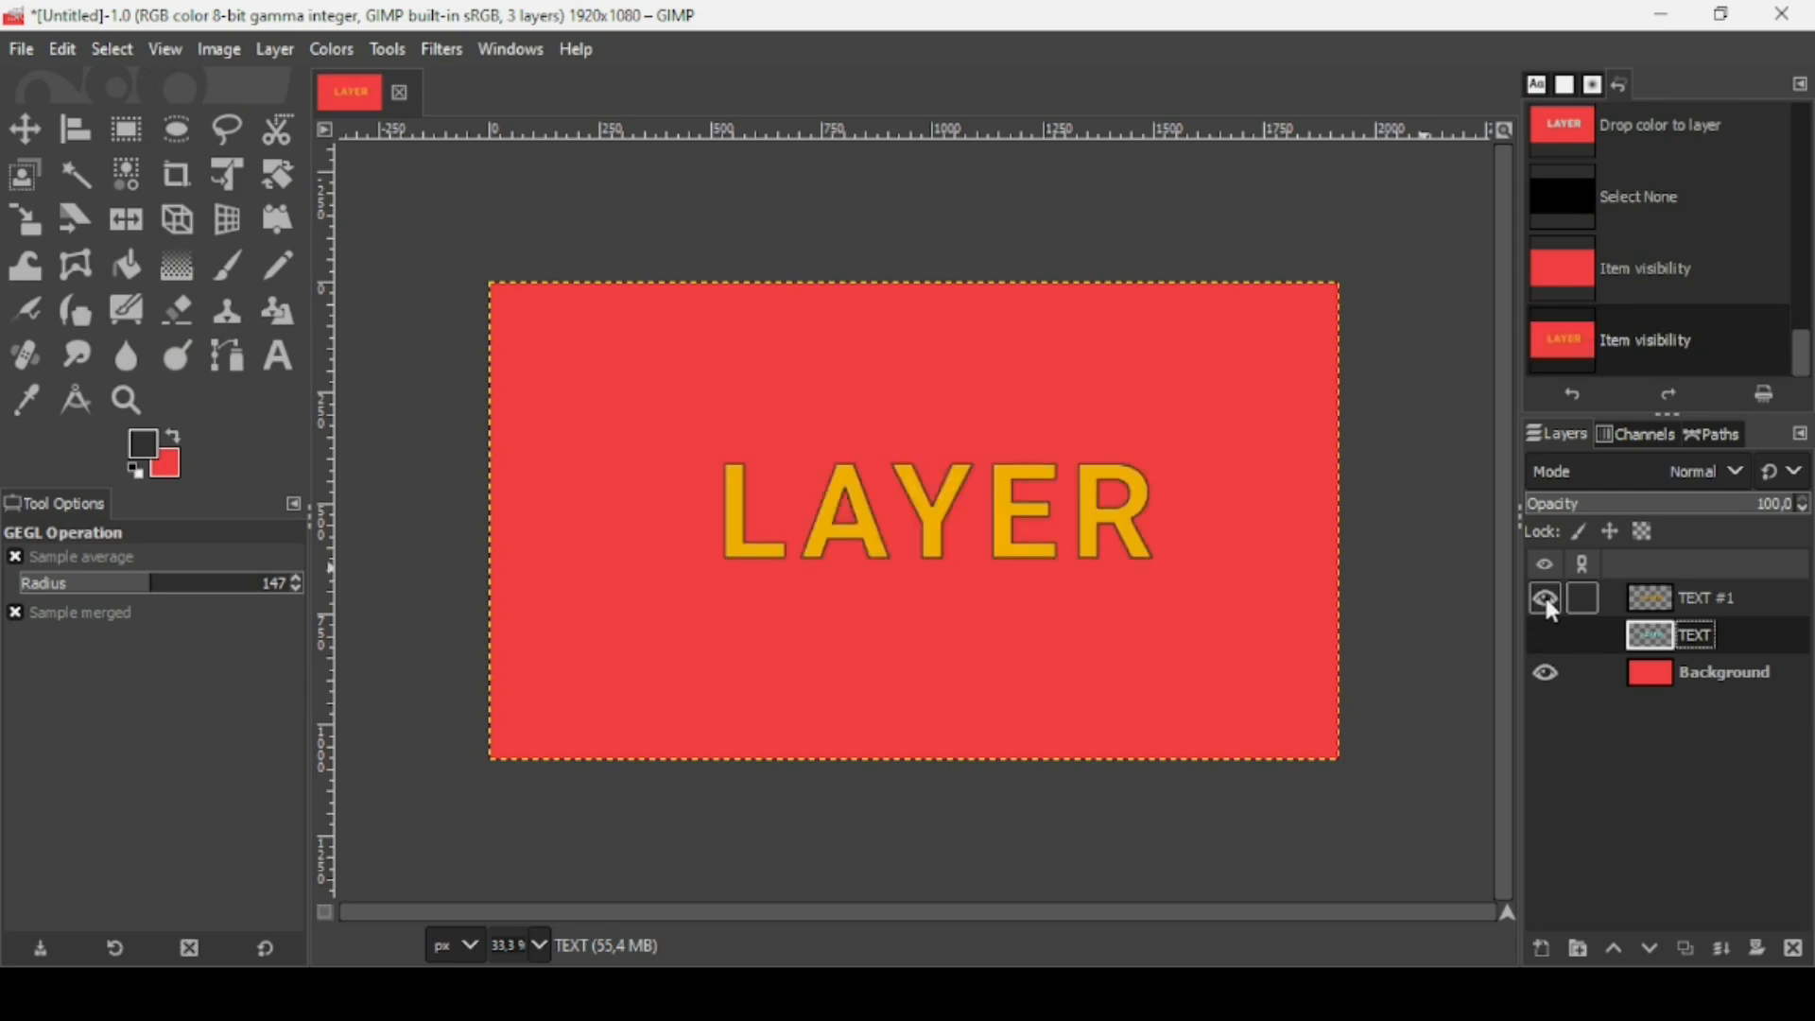
click(1544, 594)
click(1544, 593)
click(1547, 635)
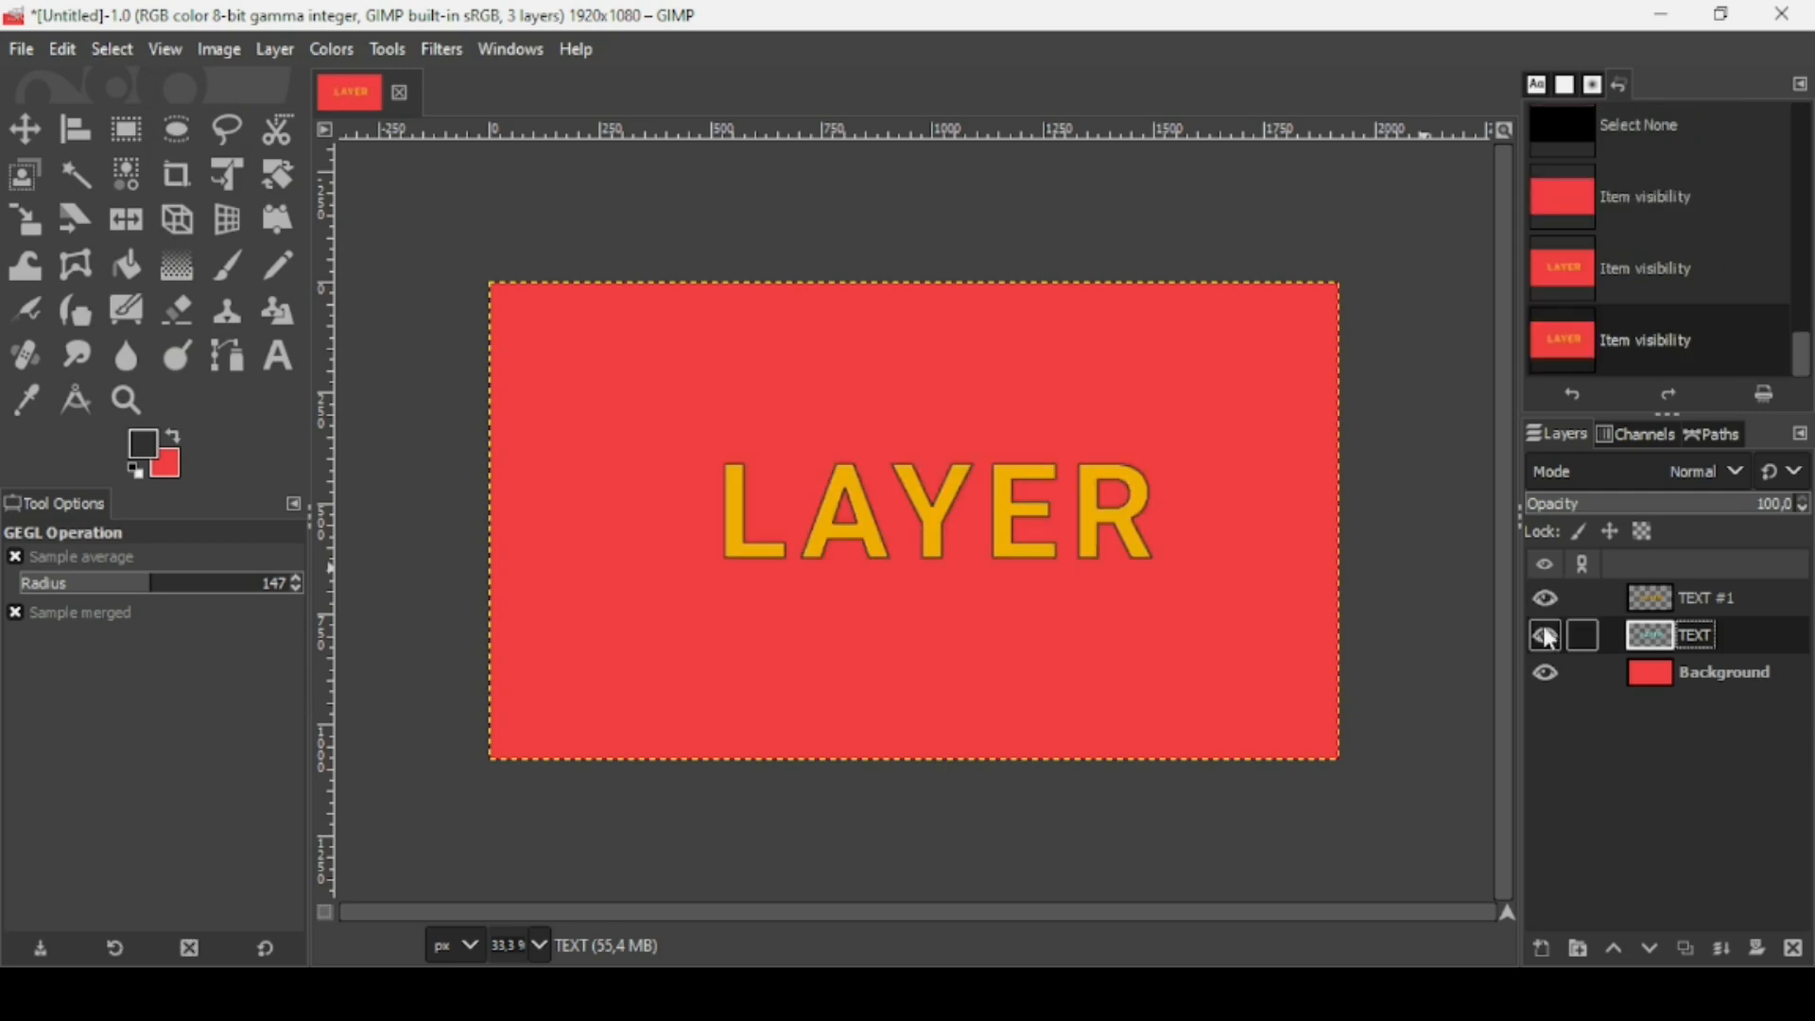
Move the turquoise TEXT layer slightly down and left so it forms a first offset edge behind the yellow letters
scroll(959, 665, up, 2)
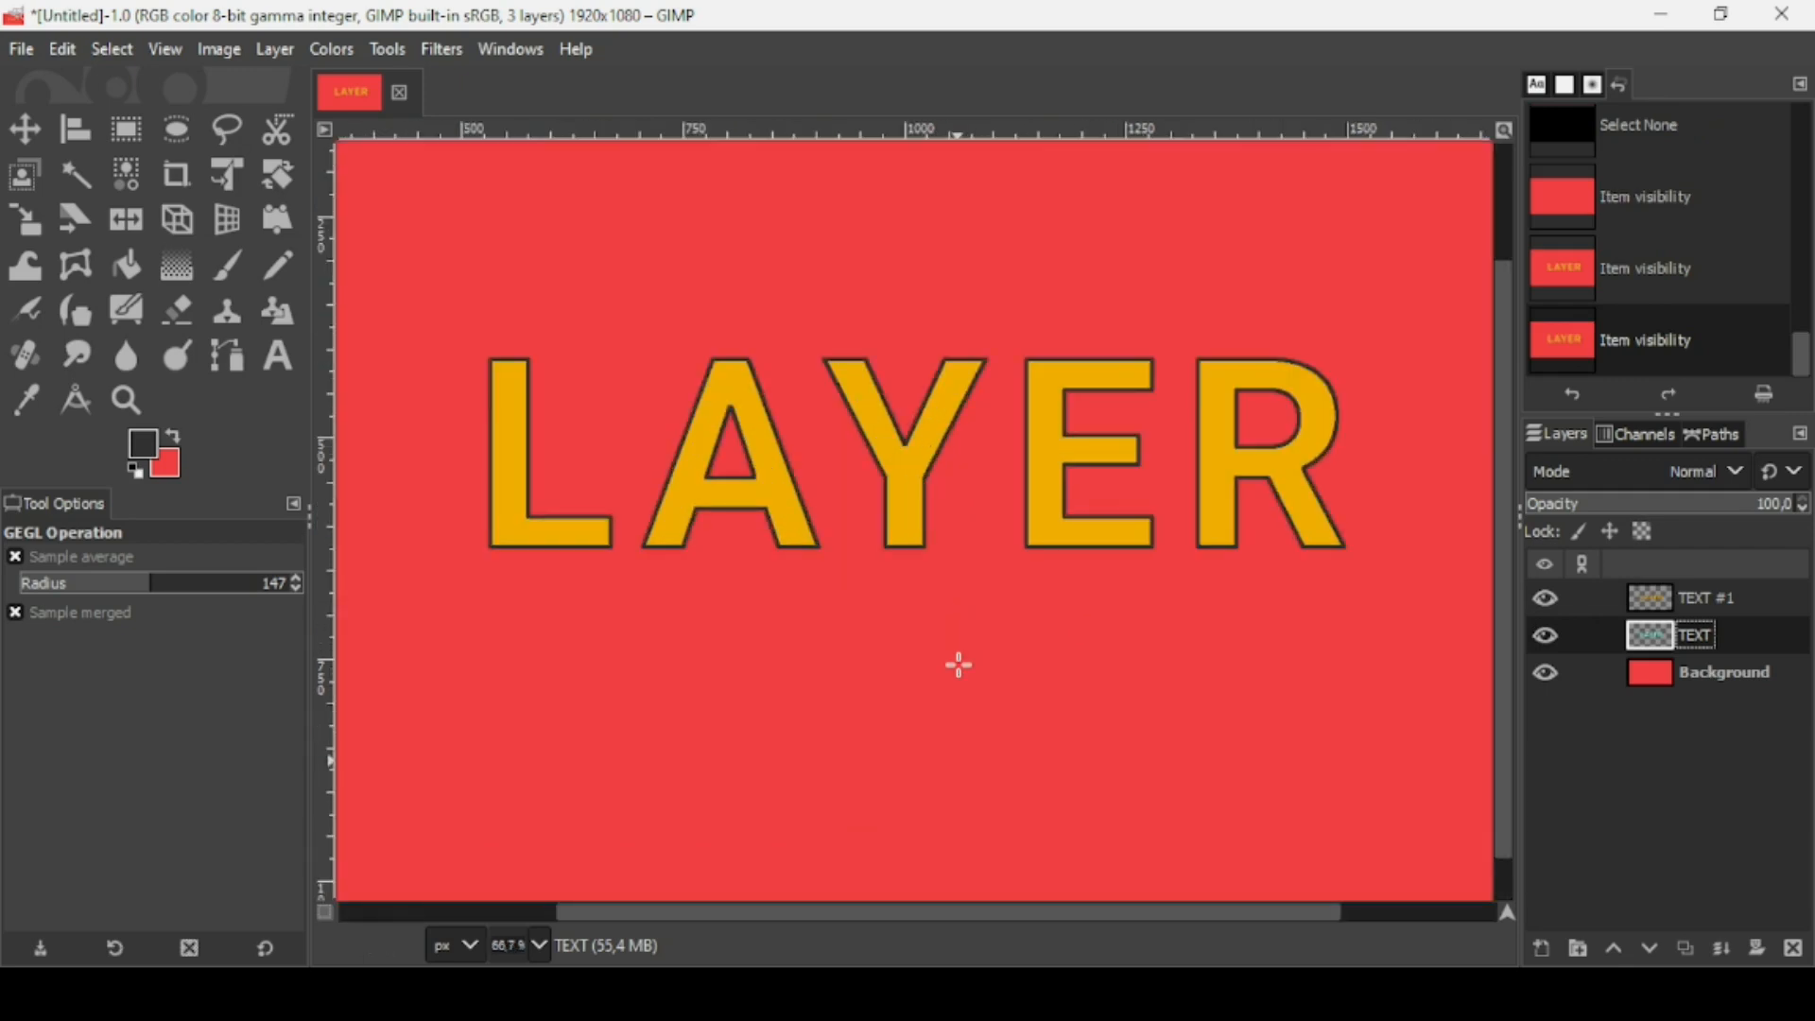
click(26, 130)
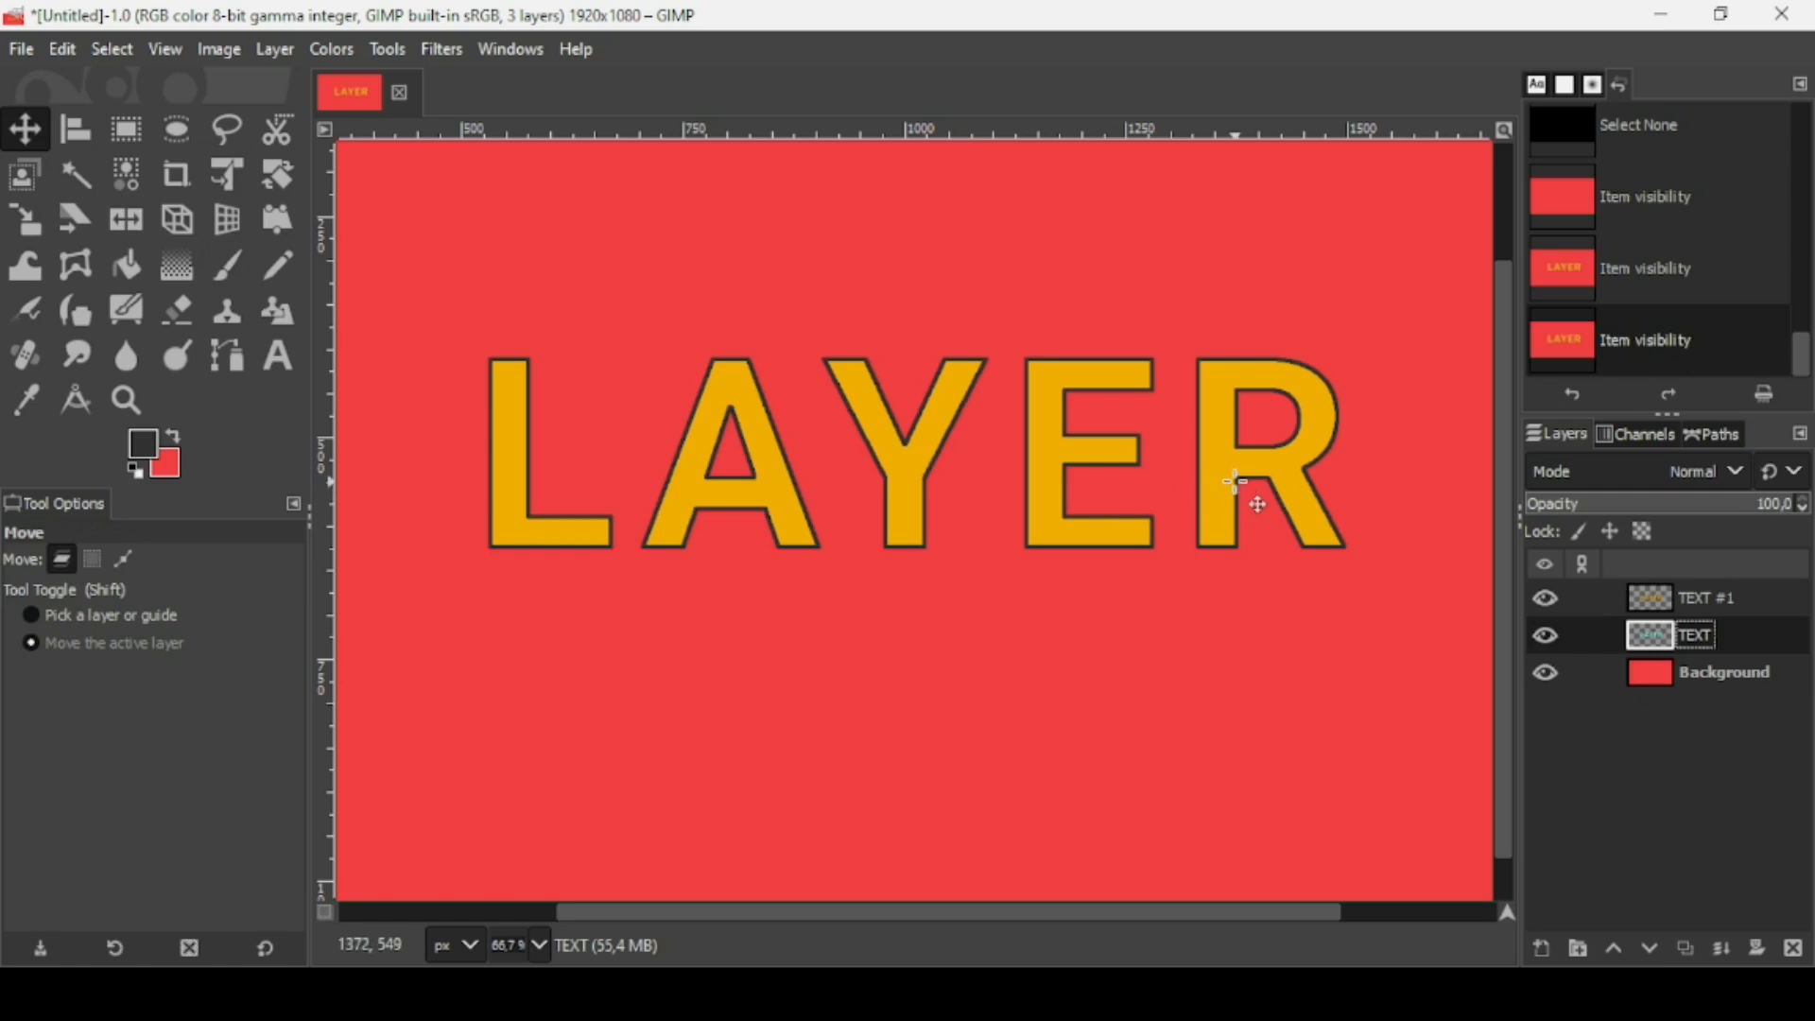
drag(1233, 484, 1223, 495)
drag(1223, 492, 1220, 491)
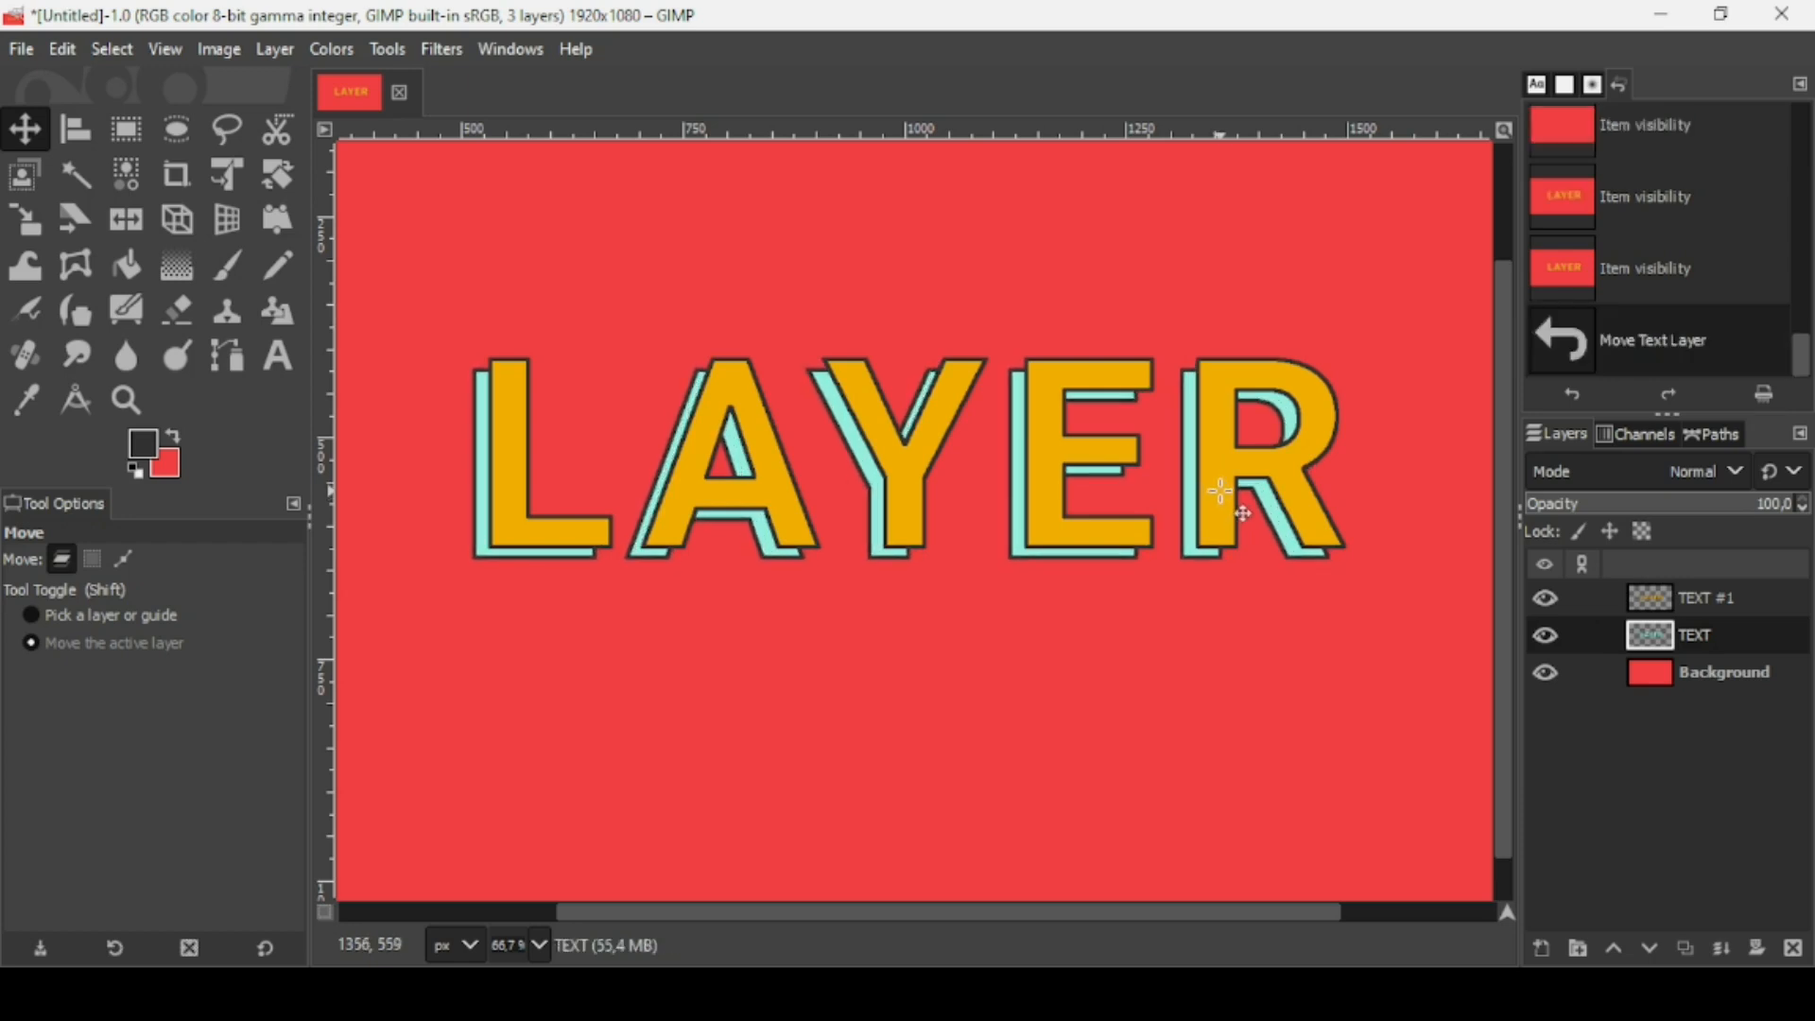
Duplicate the TEXT layer and shift the original slightly further down and left as a second offset edge
key(1)
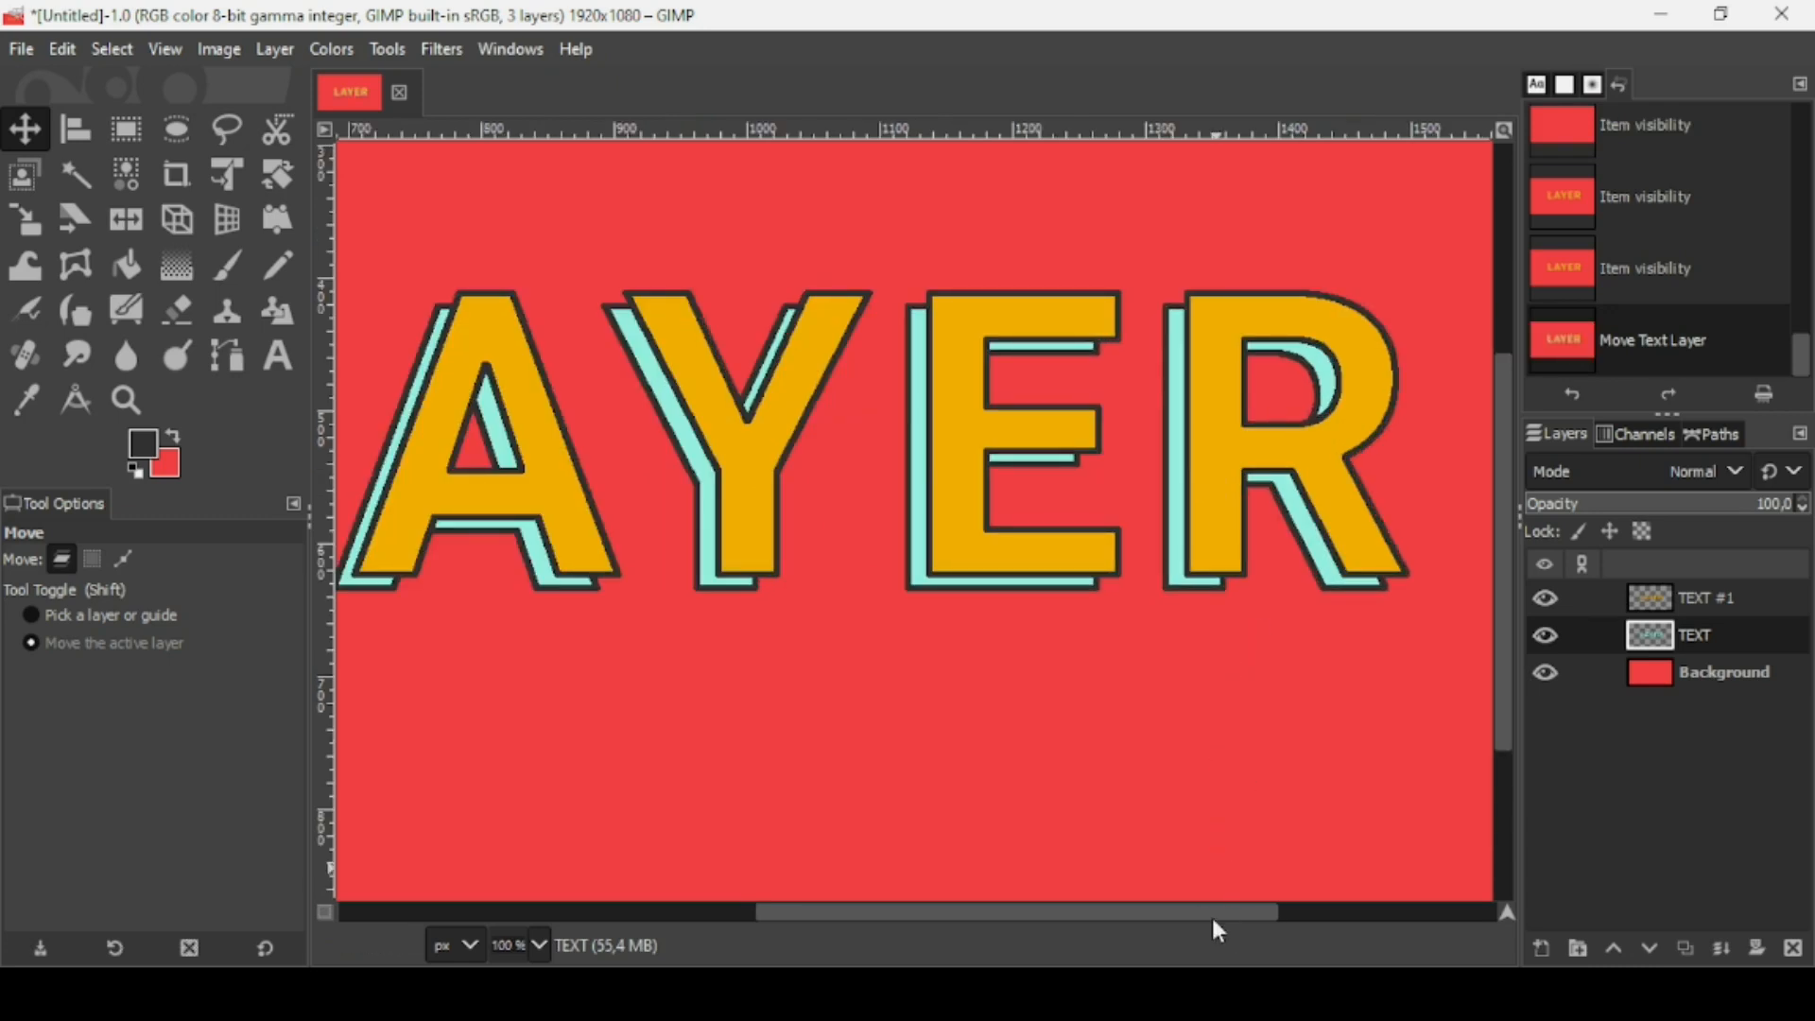
drag(1214, 914, 1310, 915)
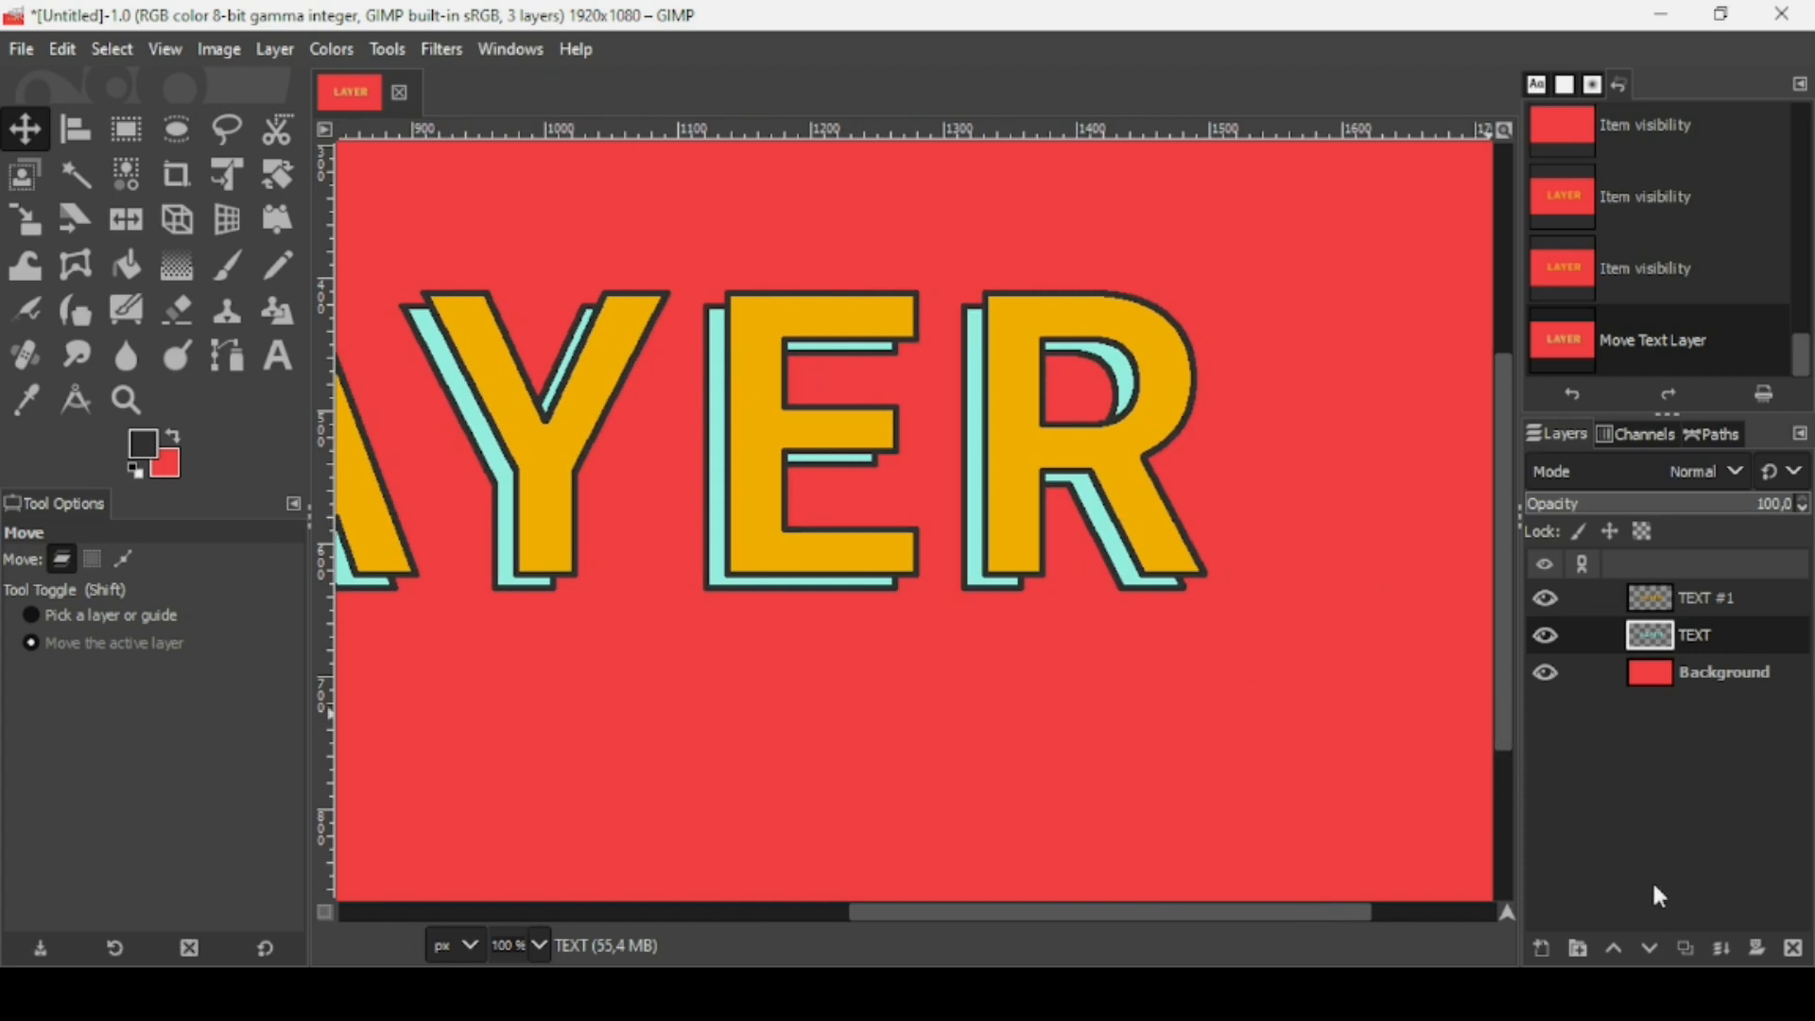
click(1687, 949)
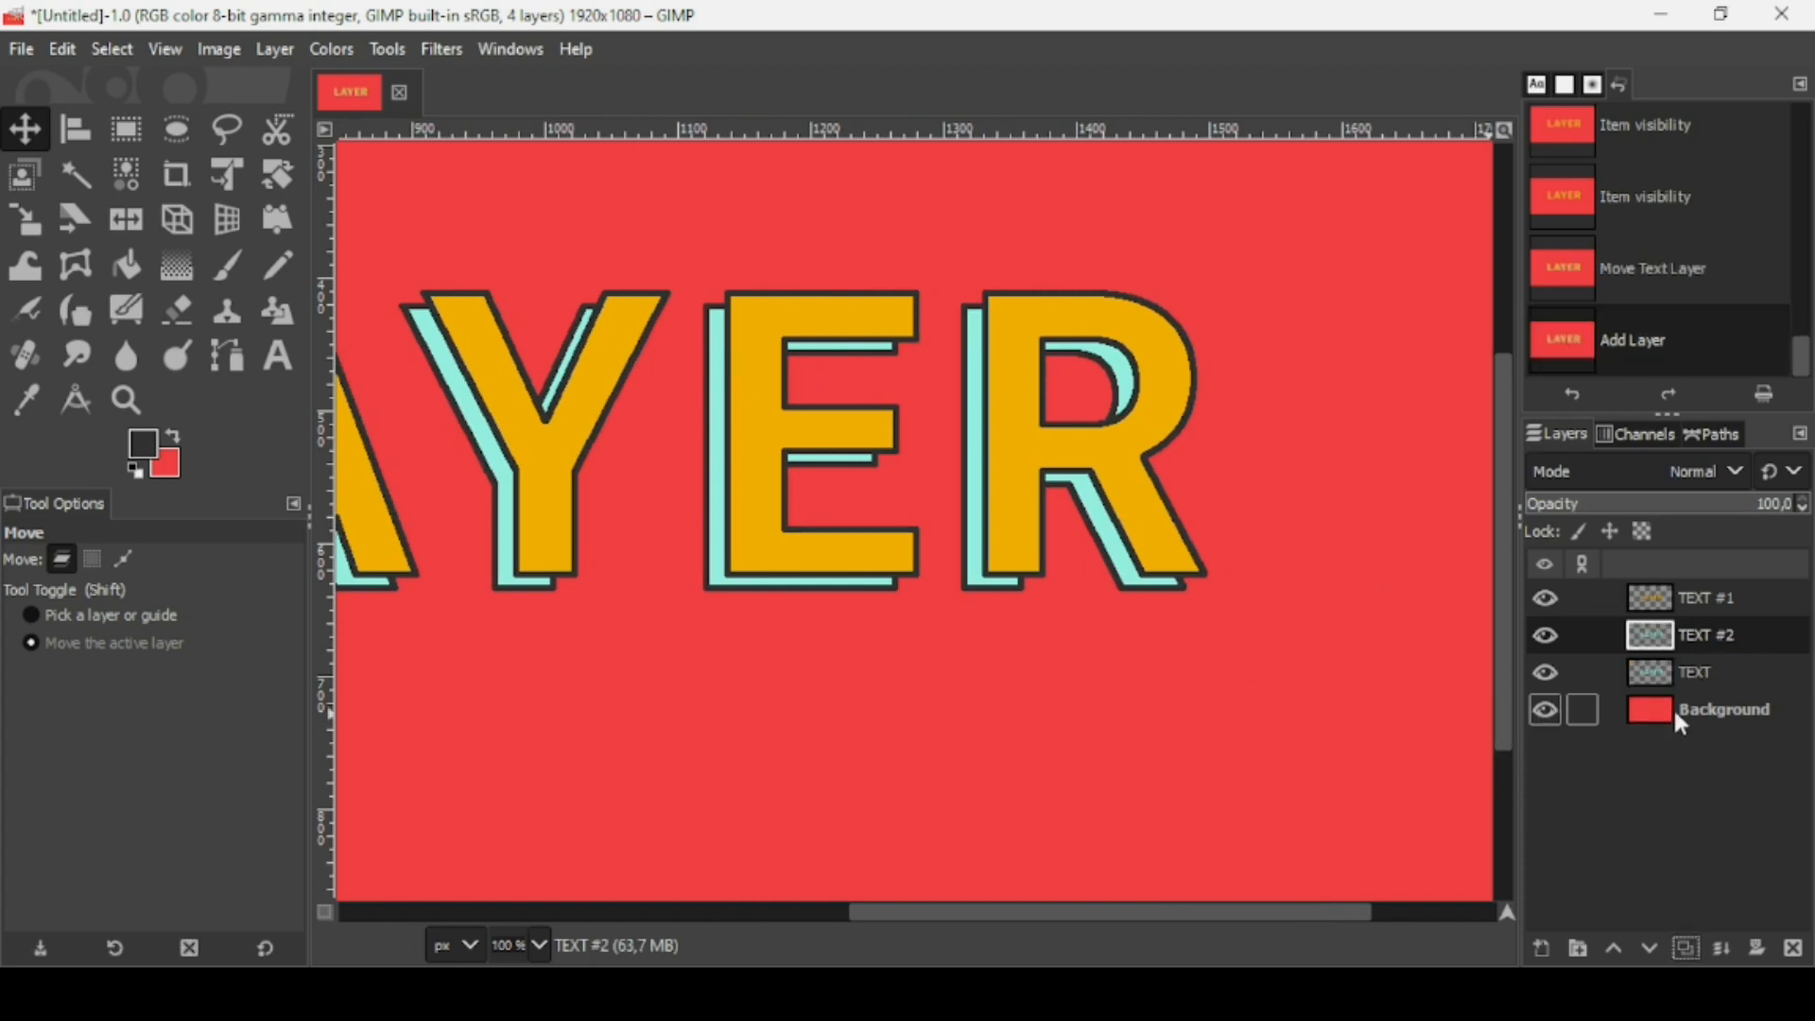
click(1656, 672)
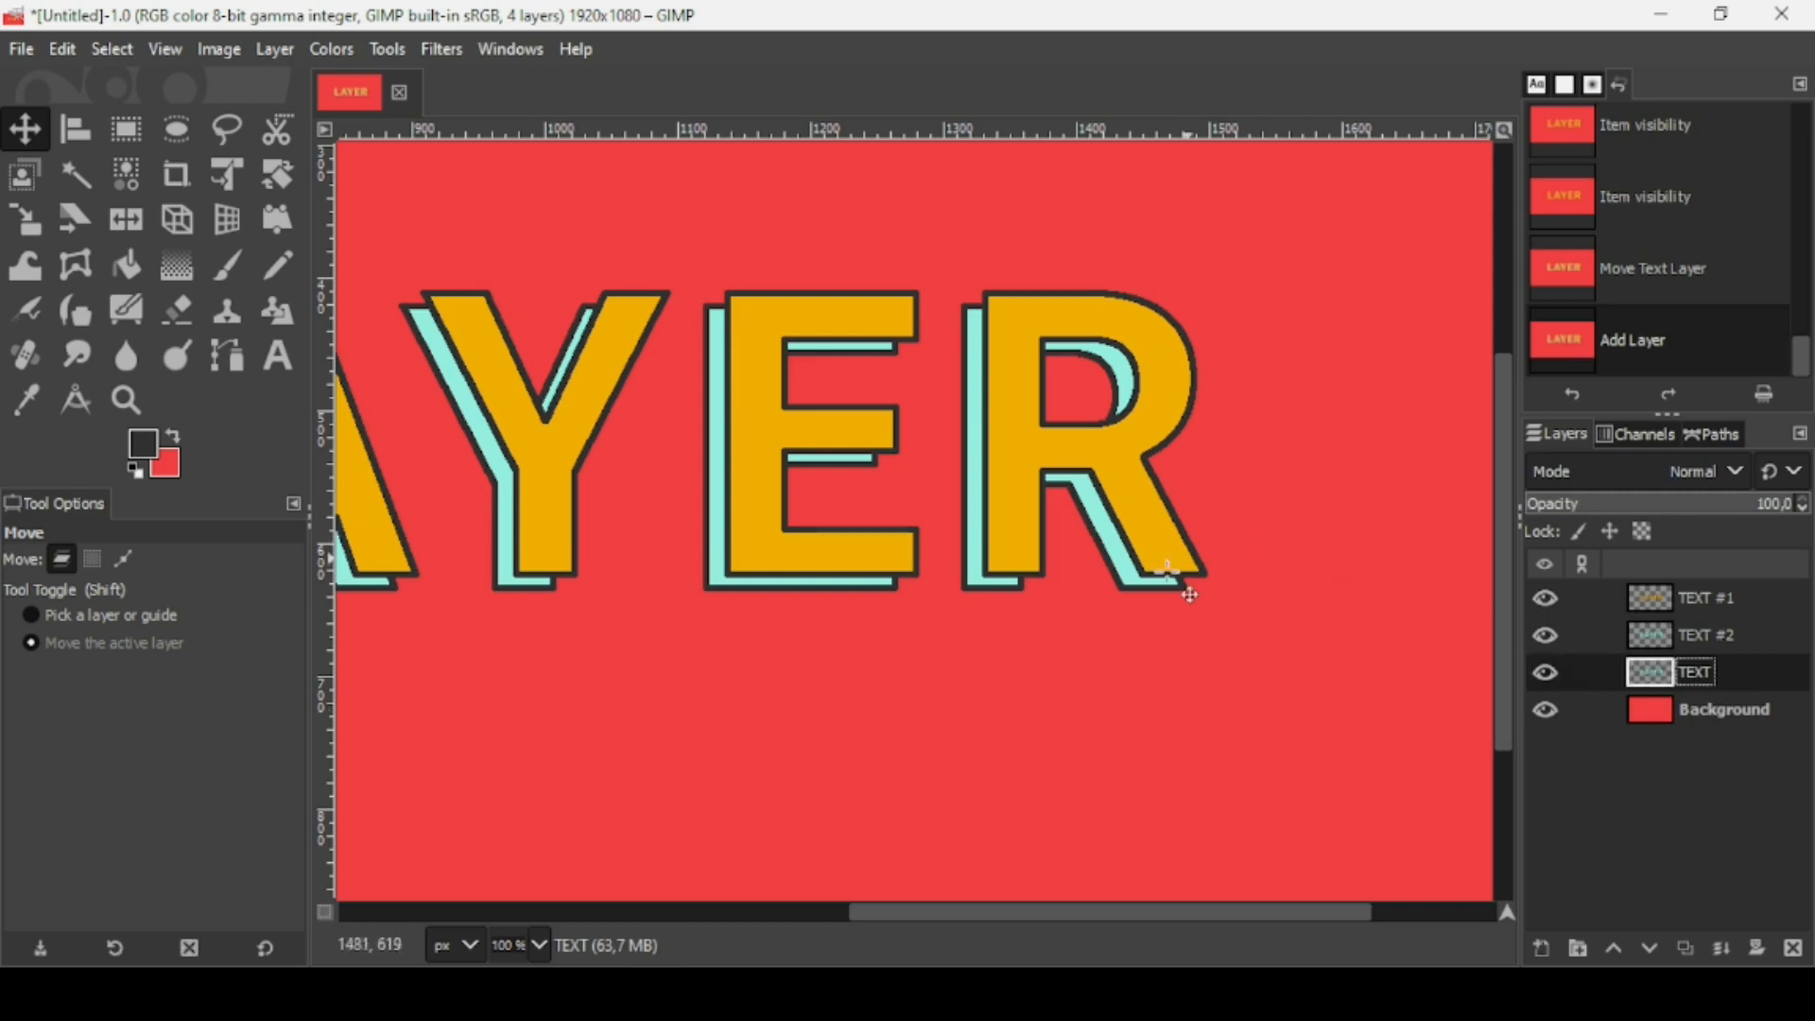
drag(1164, 595, 1142, 598)
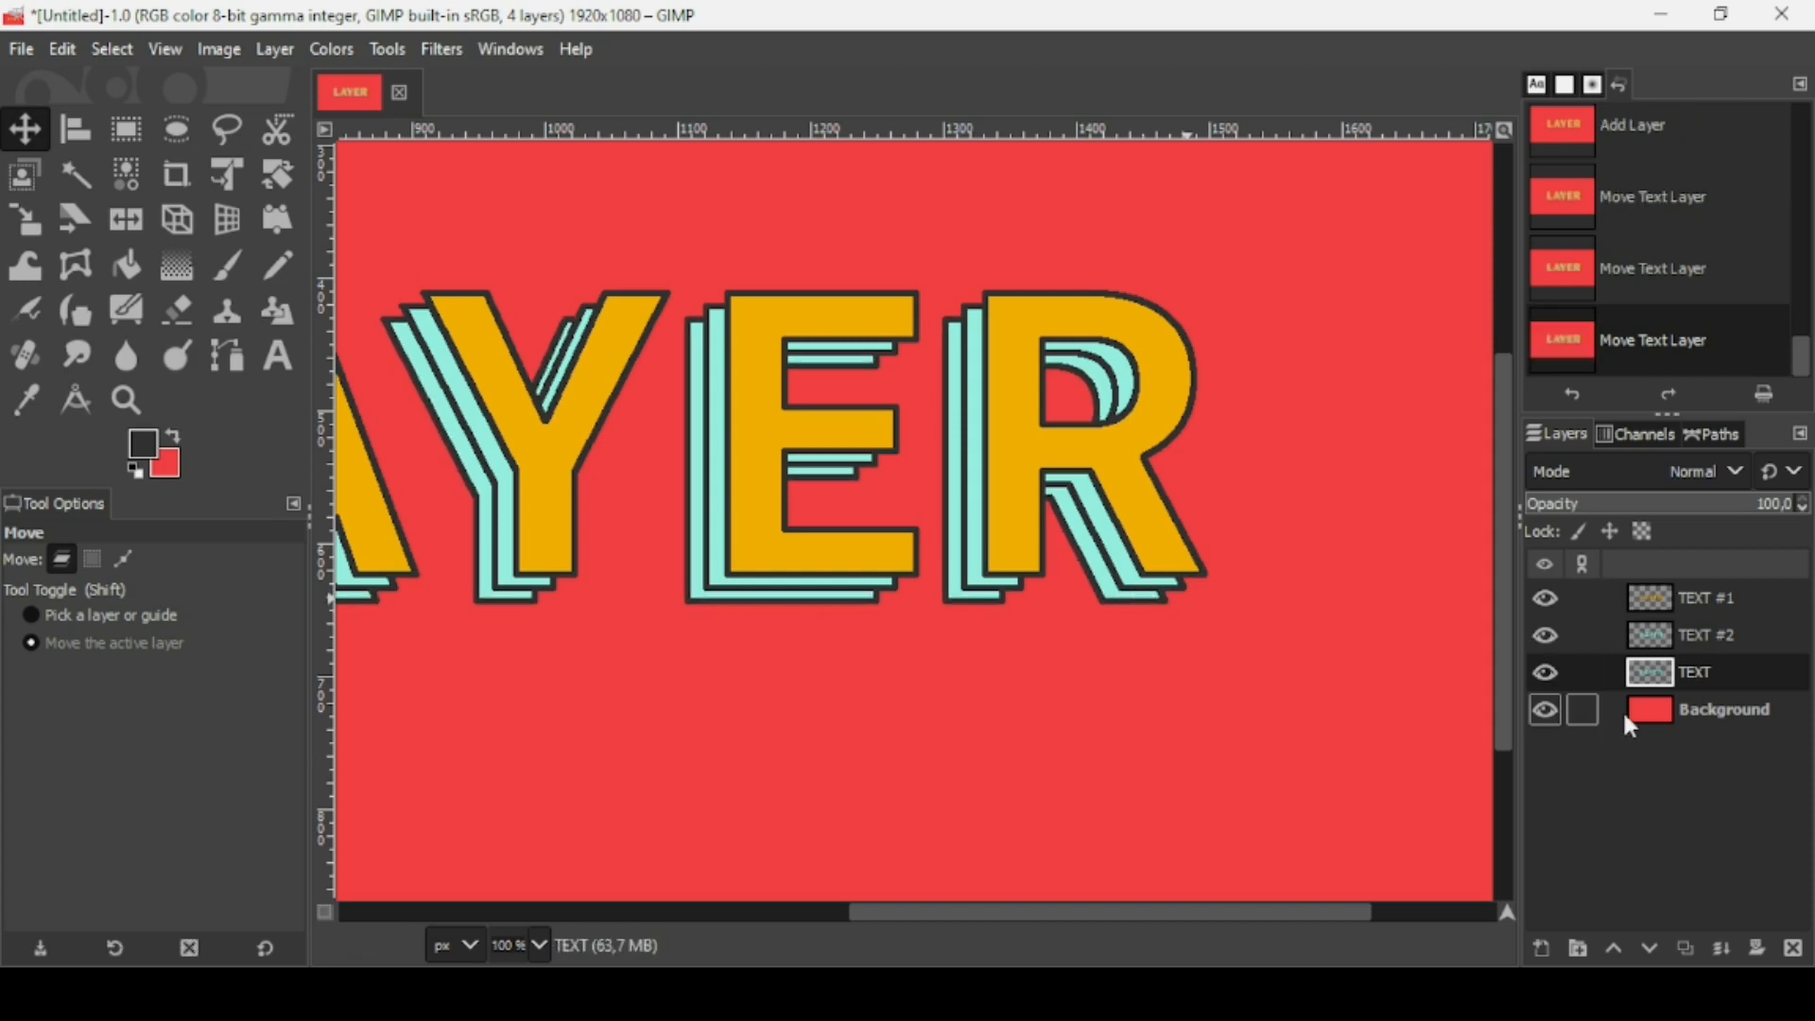
Duplicate the TEXT layer again and shift the original down and left by the same spacing as a third offset edge
click(1686, 947)
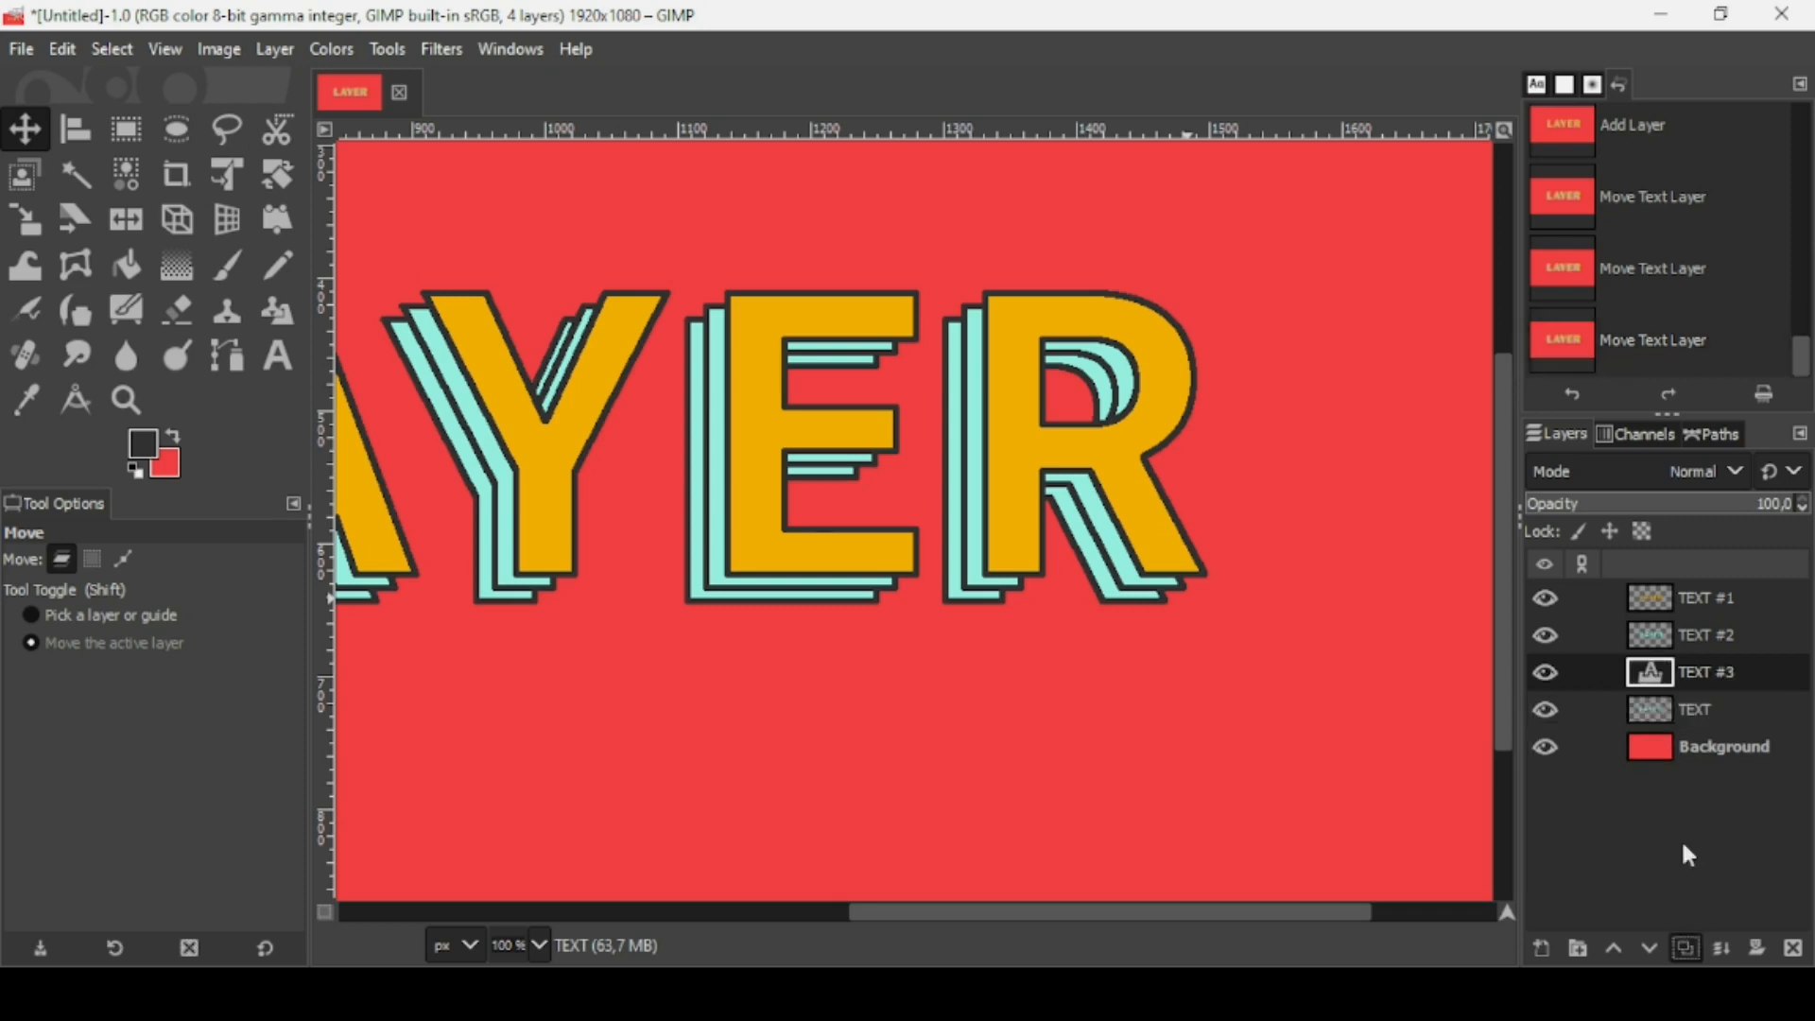
click(1663, 715)
drag(1090, 537, 1077, 547)
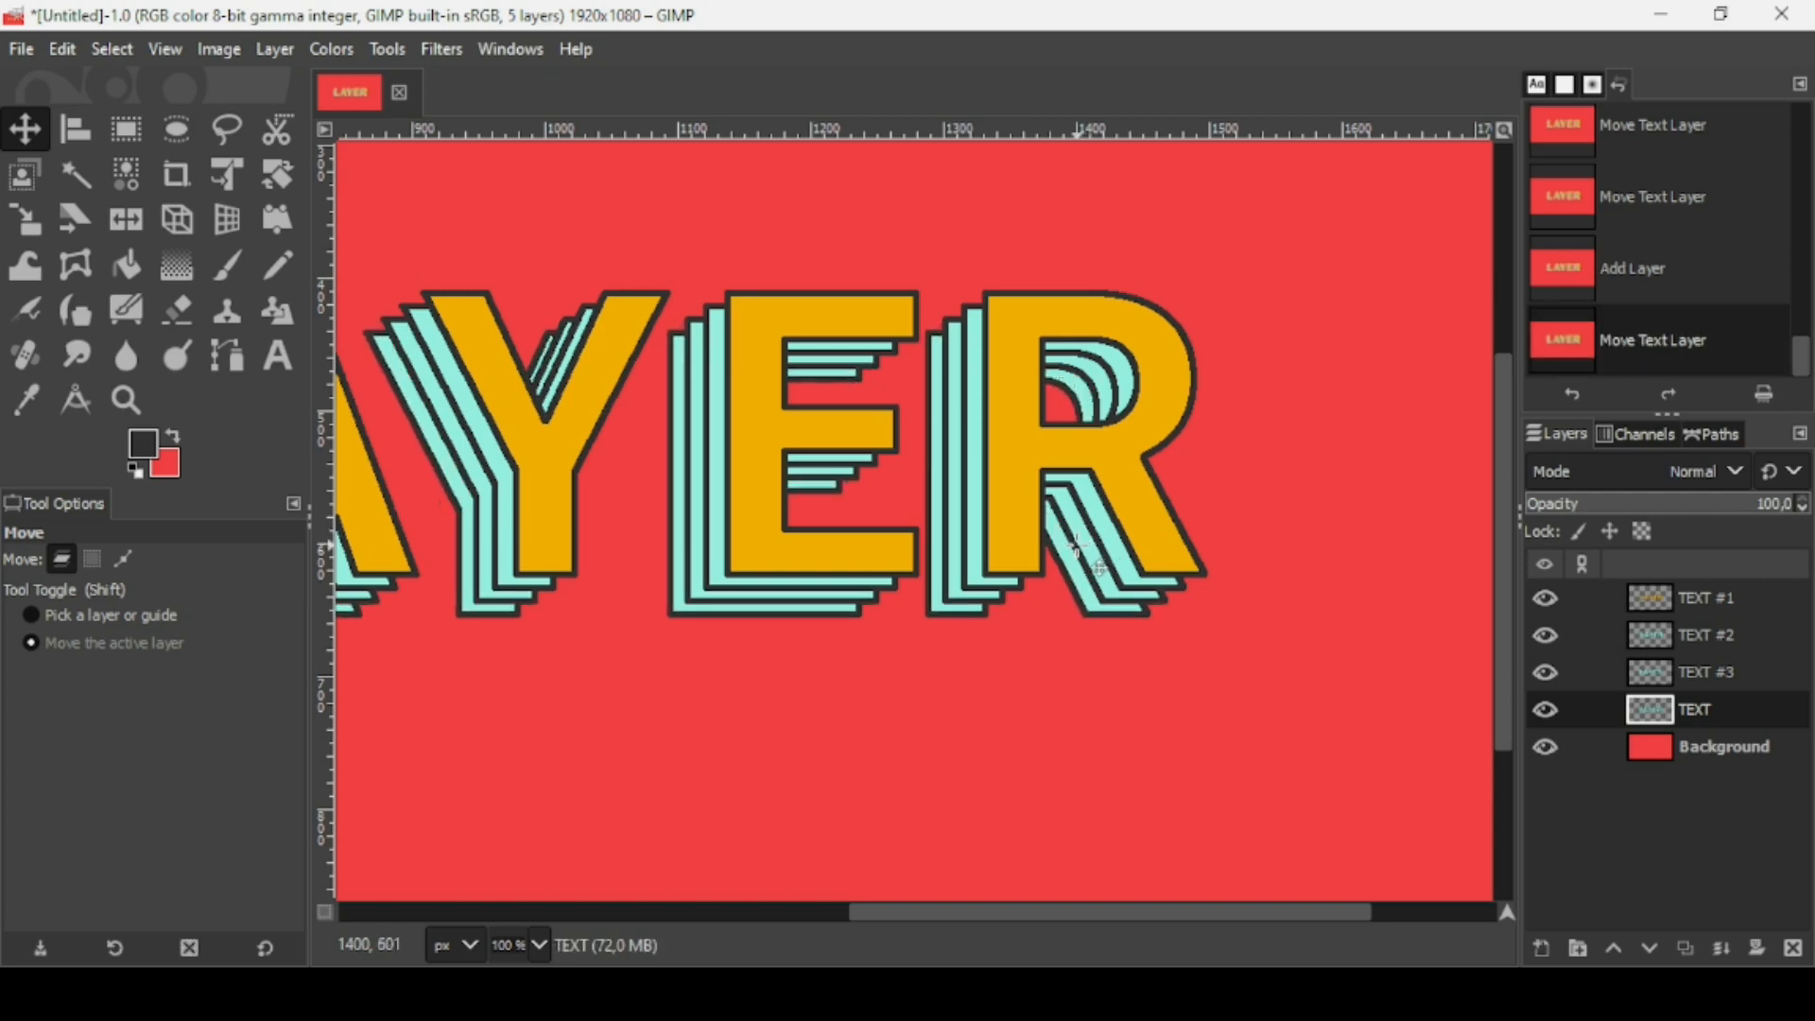
With TEXT #1 hidden, merge TEXT #2 and TEXT #3 down into the TEXT layer, and show TEXT #1 again
click(1545, 598)
click(1666, 638)
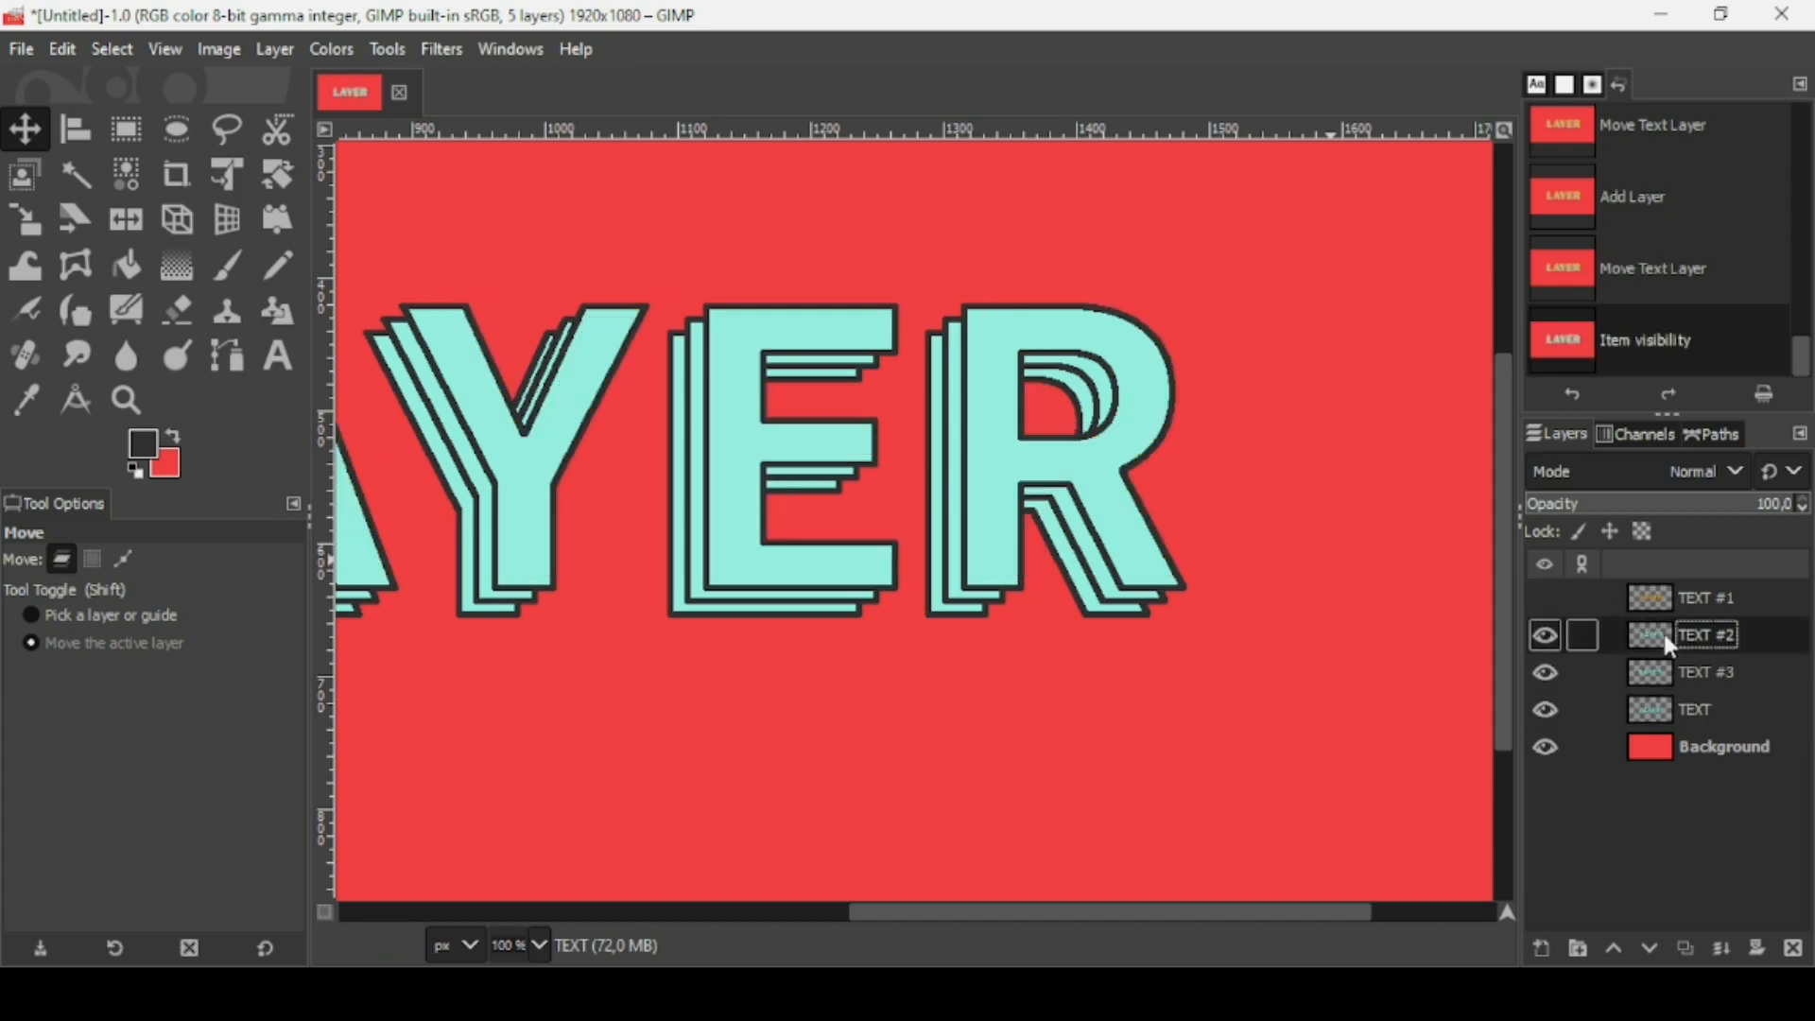
click(1722, 950)
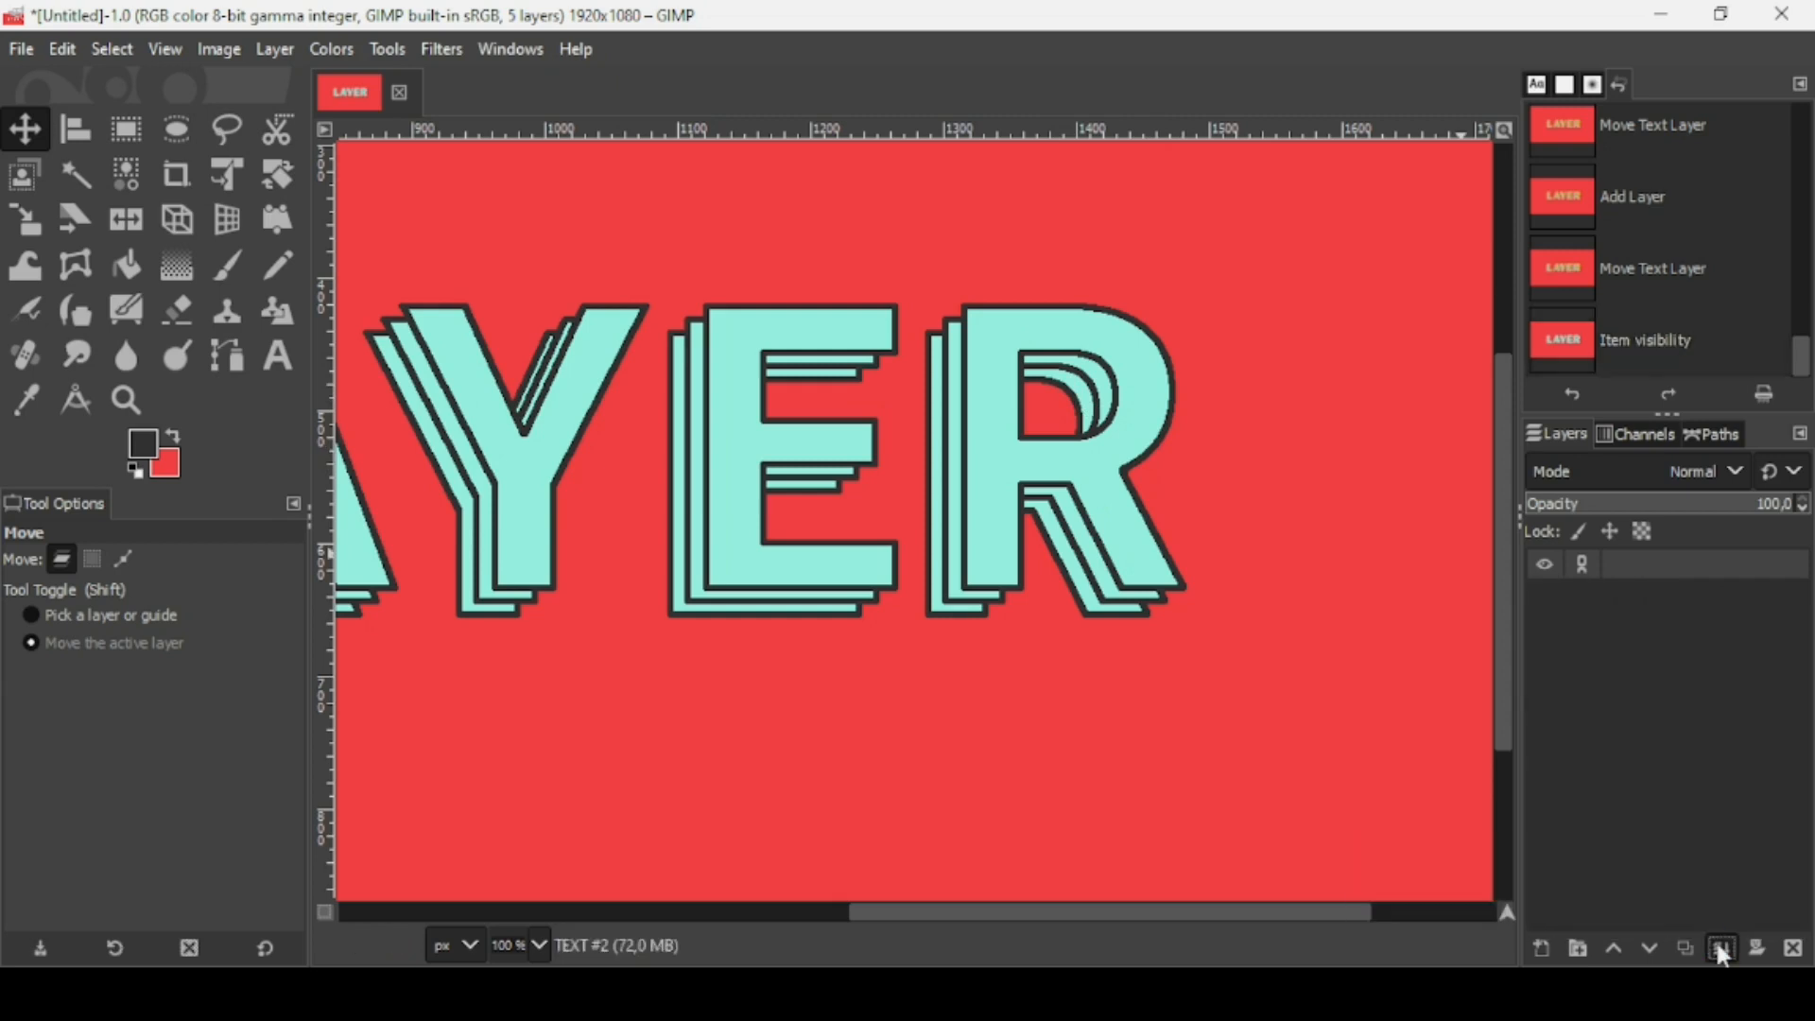
click(1721, 950)
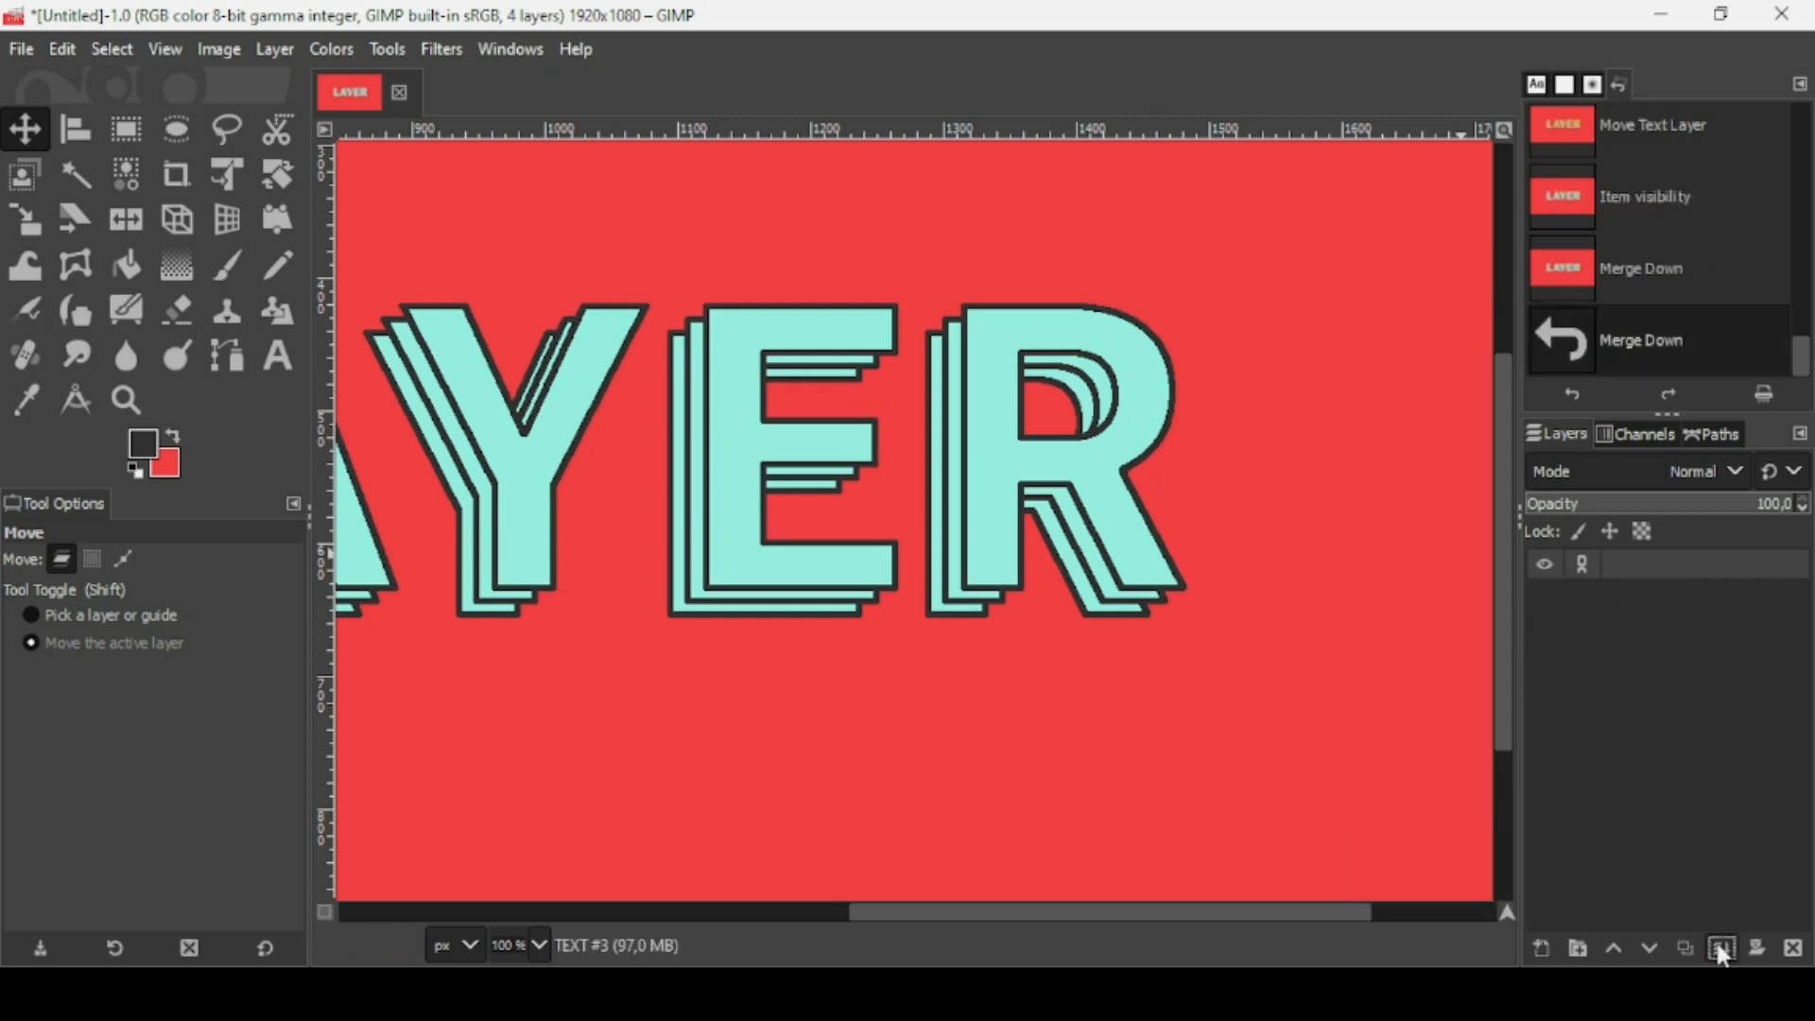
click(1544, 597)
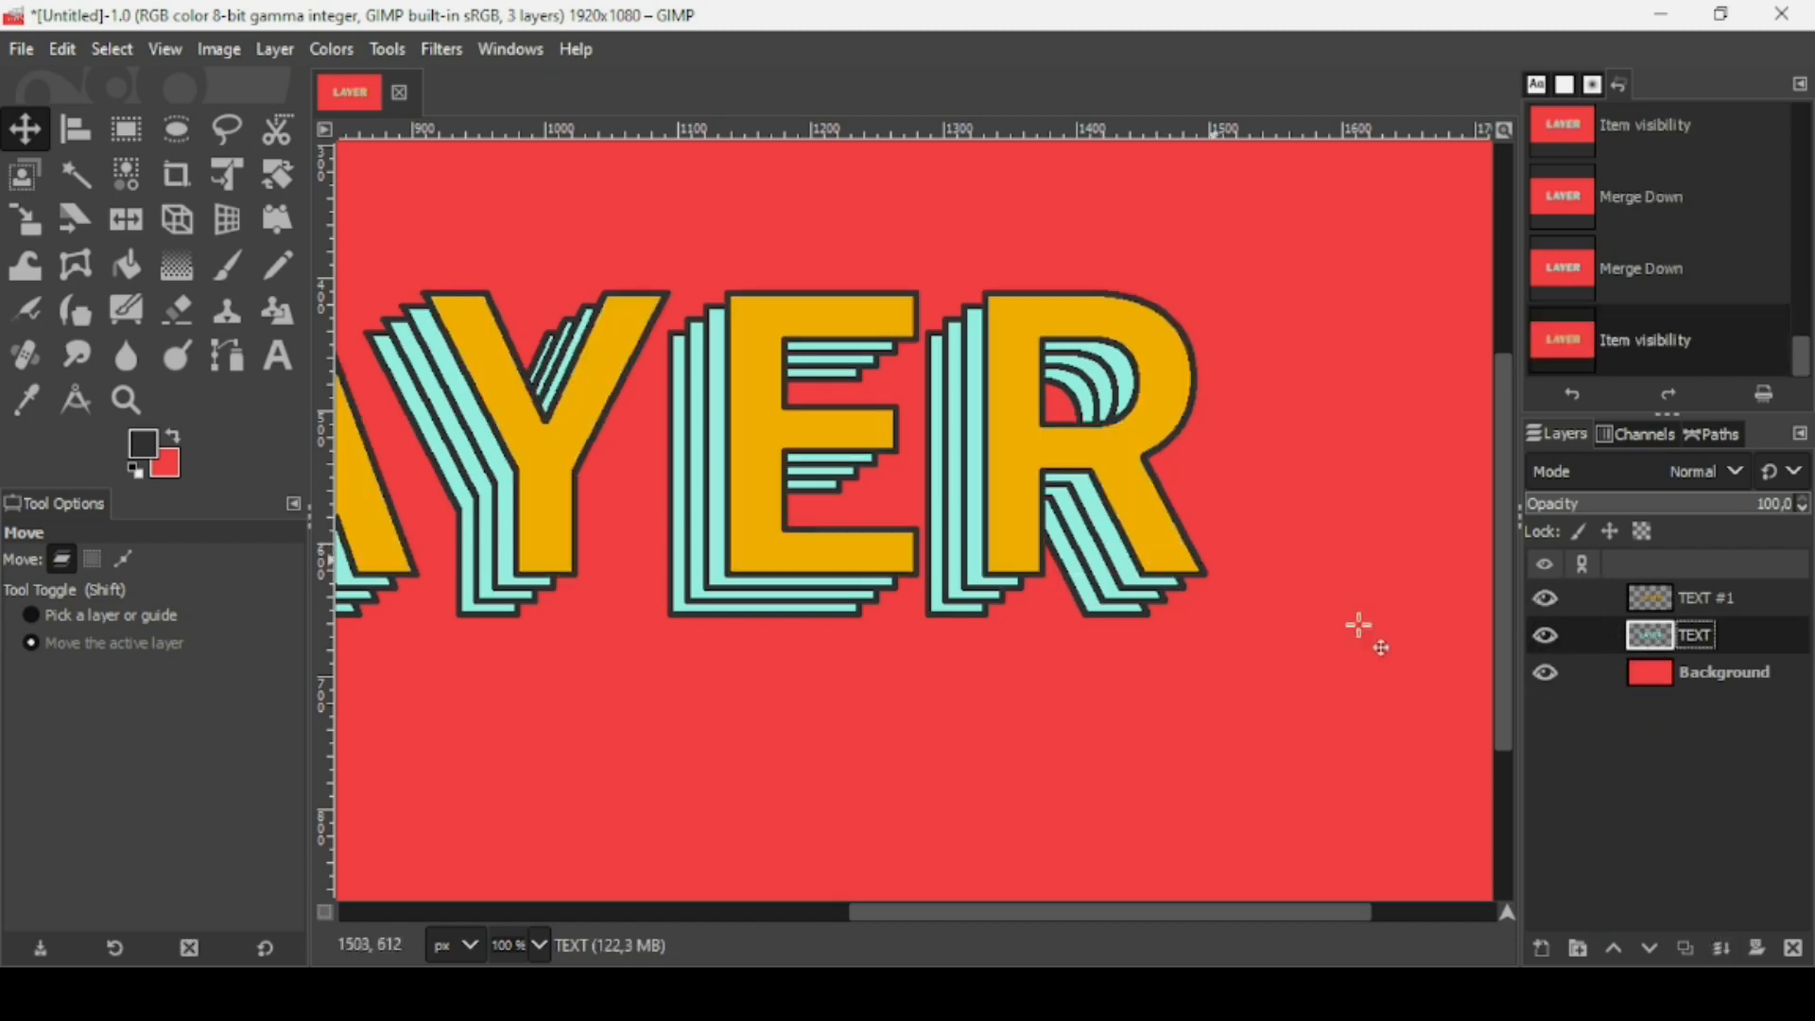
Duplicate the merged TEXT layer and shift the original down and left so its edges continue the evenly spaced stack
click(1687, 949)
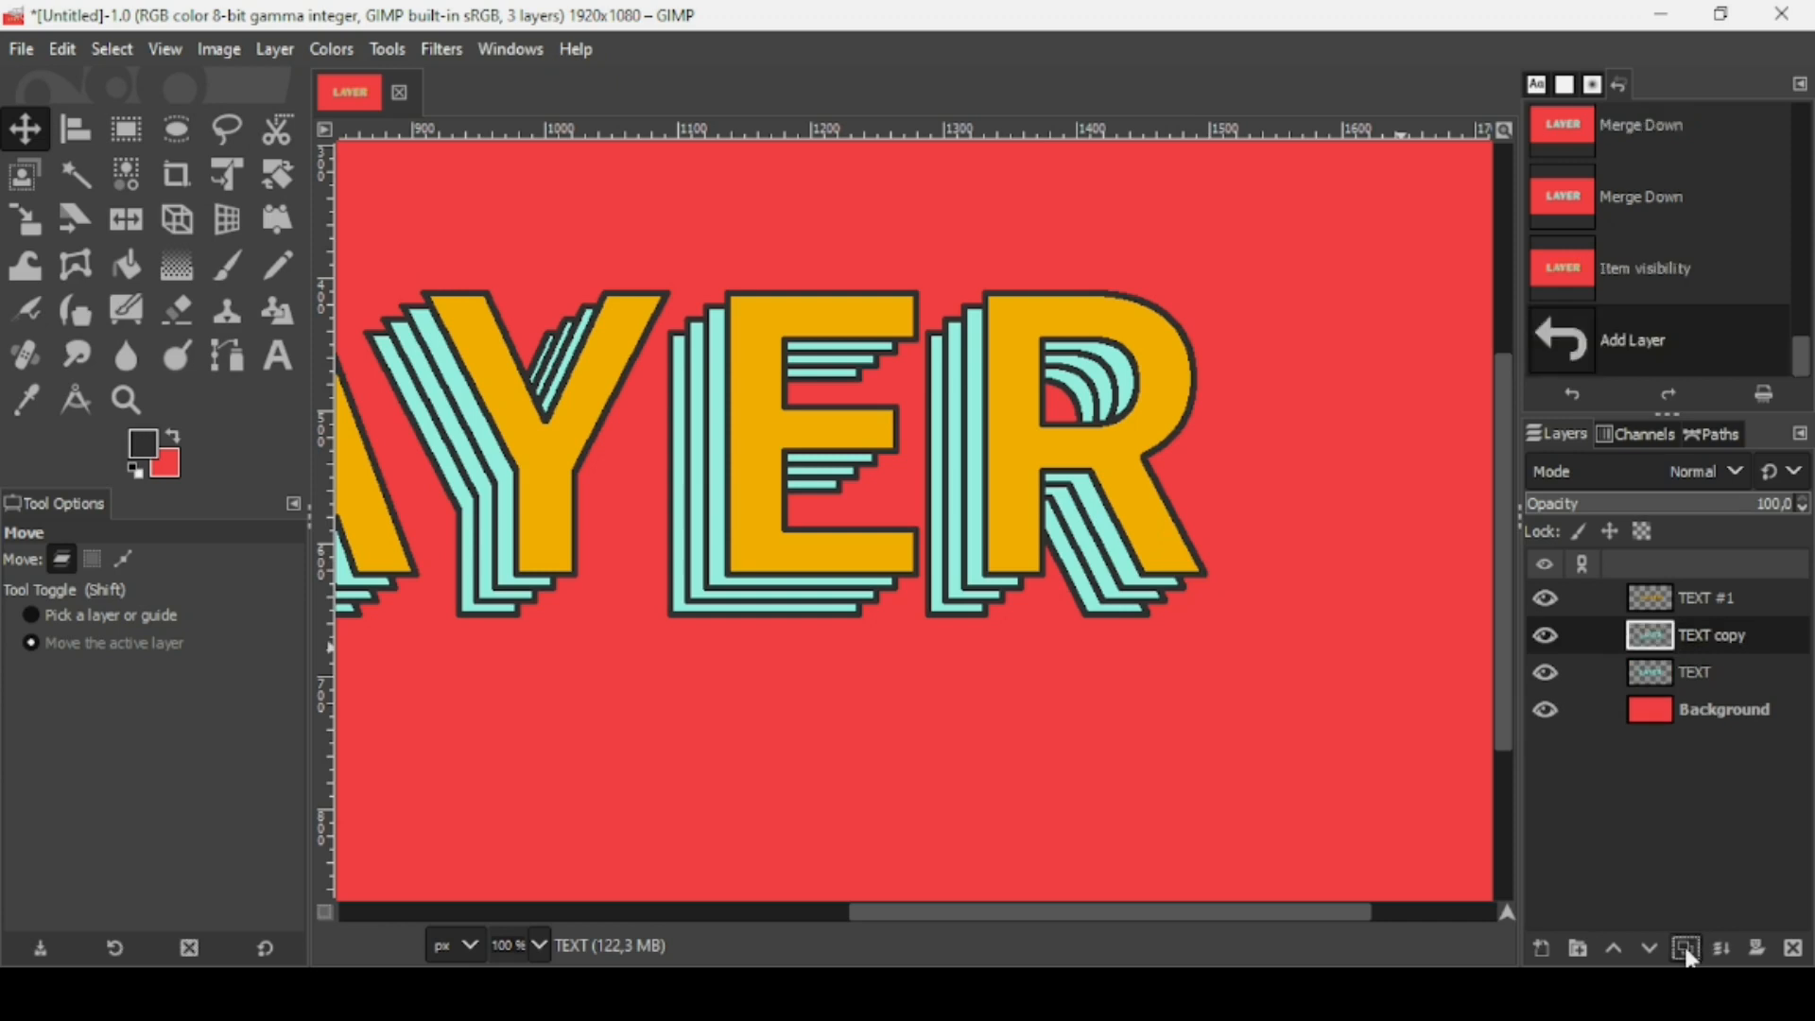
click(1642, 673)
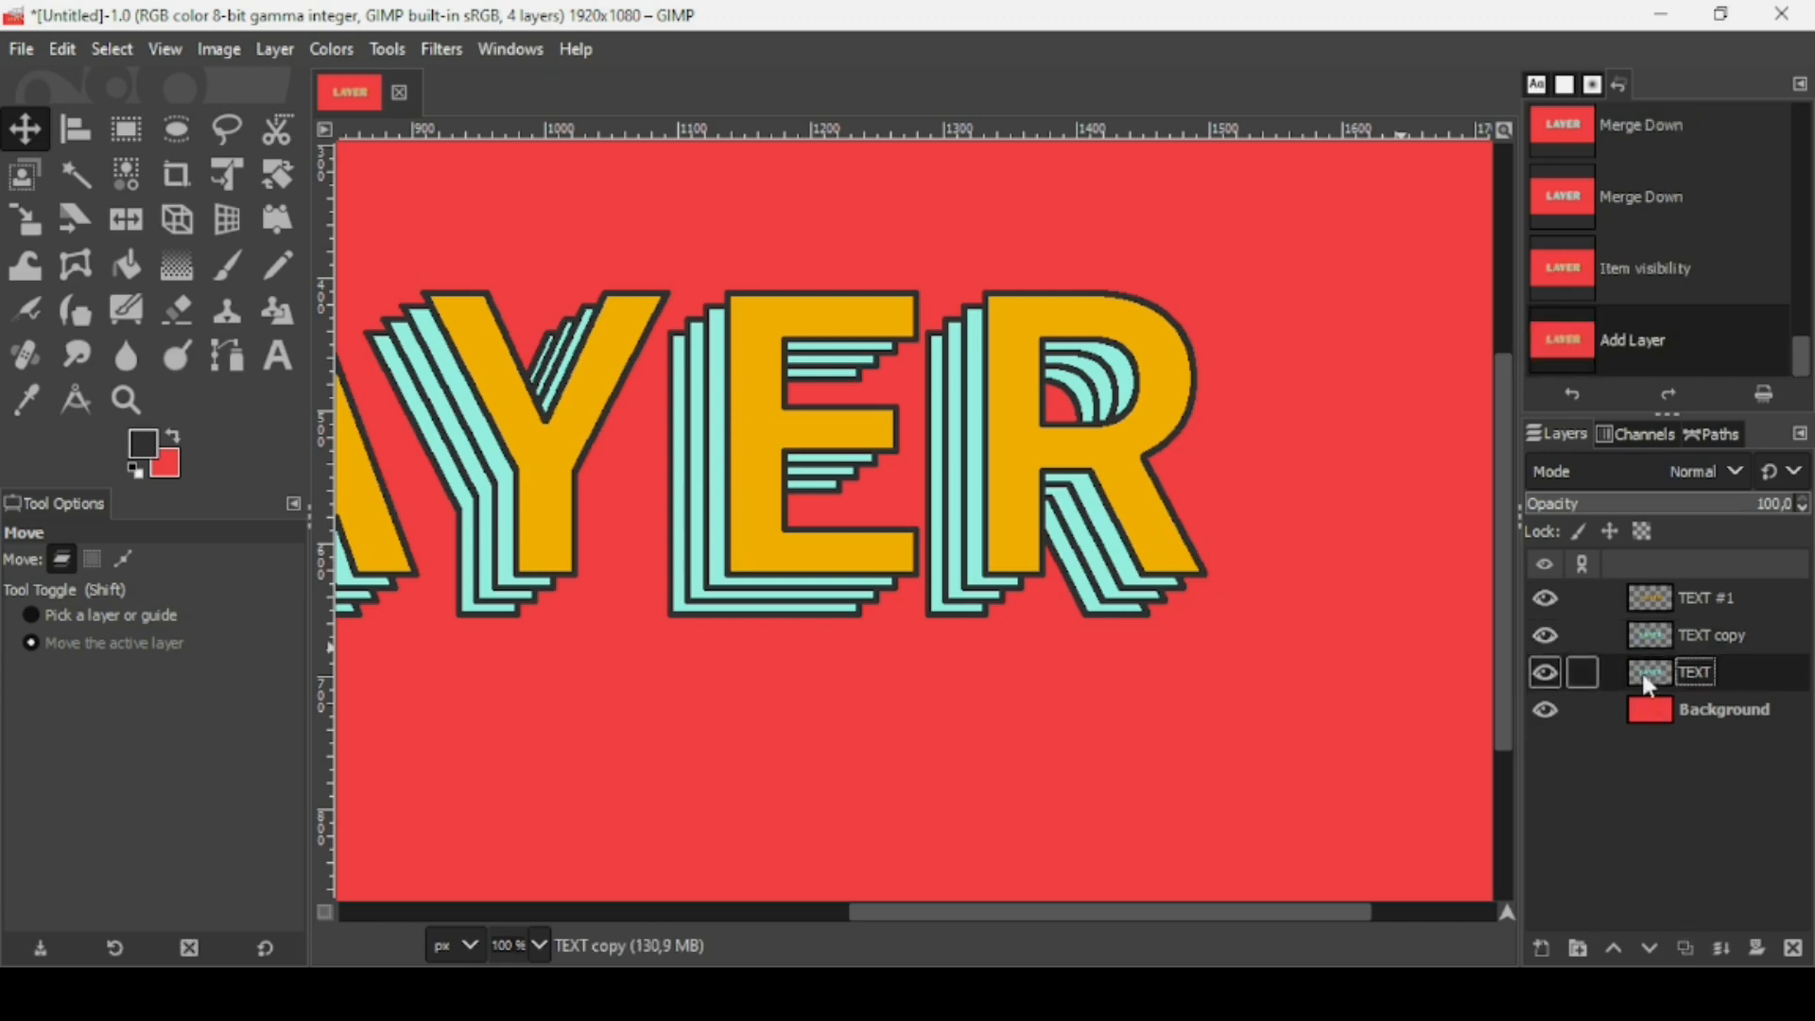
drag(1027, 506, 977, 549)
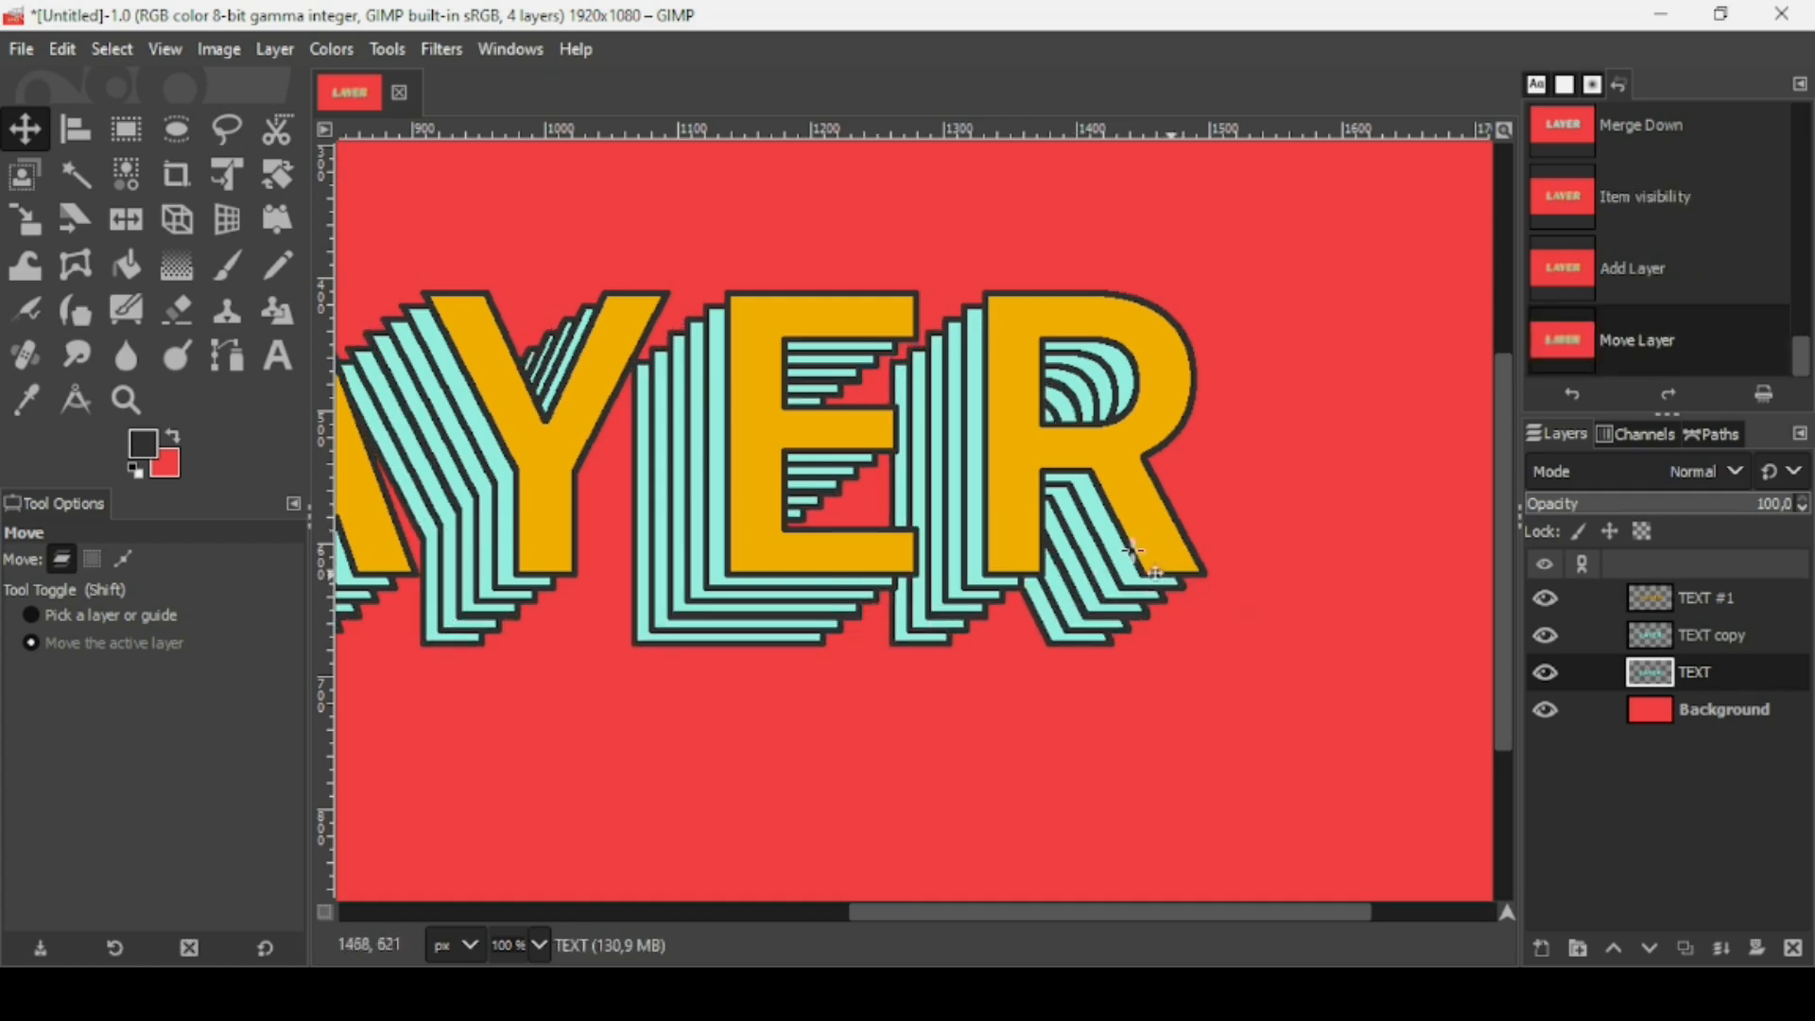
drag(1137, 560, 1131, 574)
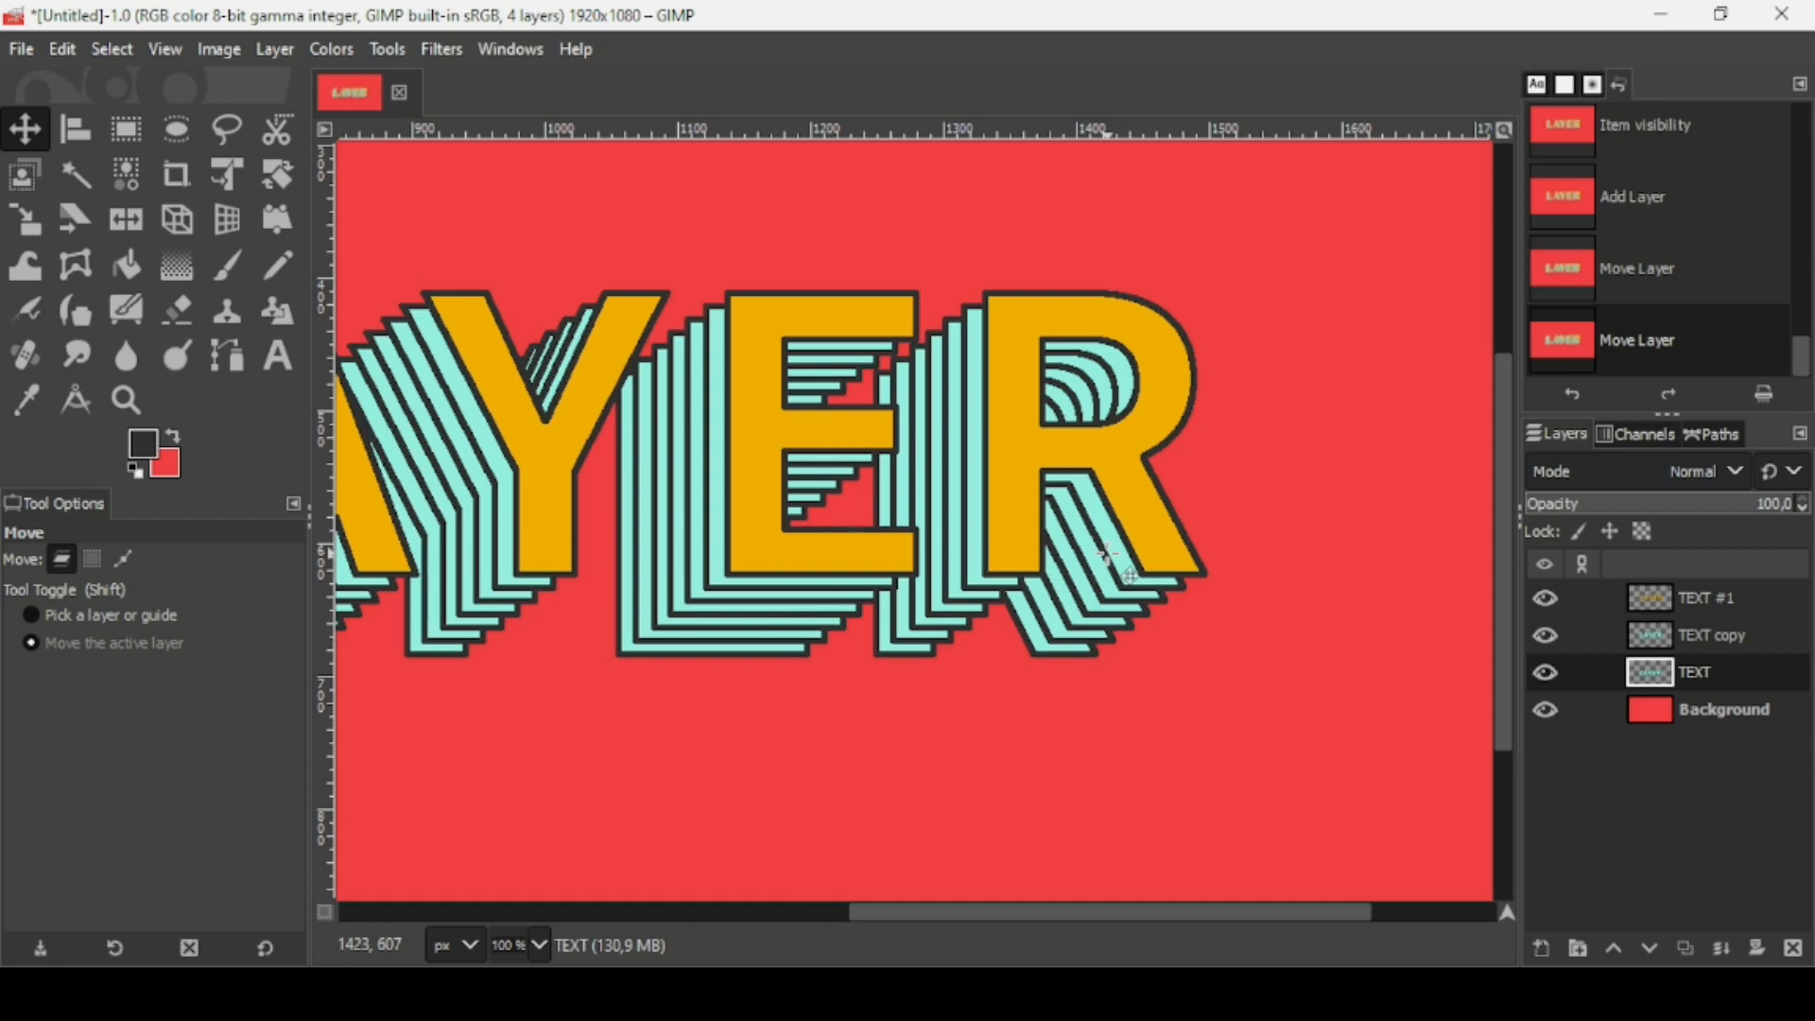
Merge TEXT copy down into TEXT, duplicate the merged layer, and shift the original down and left to extend the offset stack
click(1675, 645)
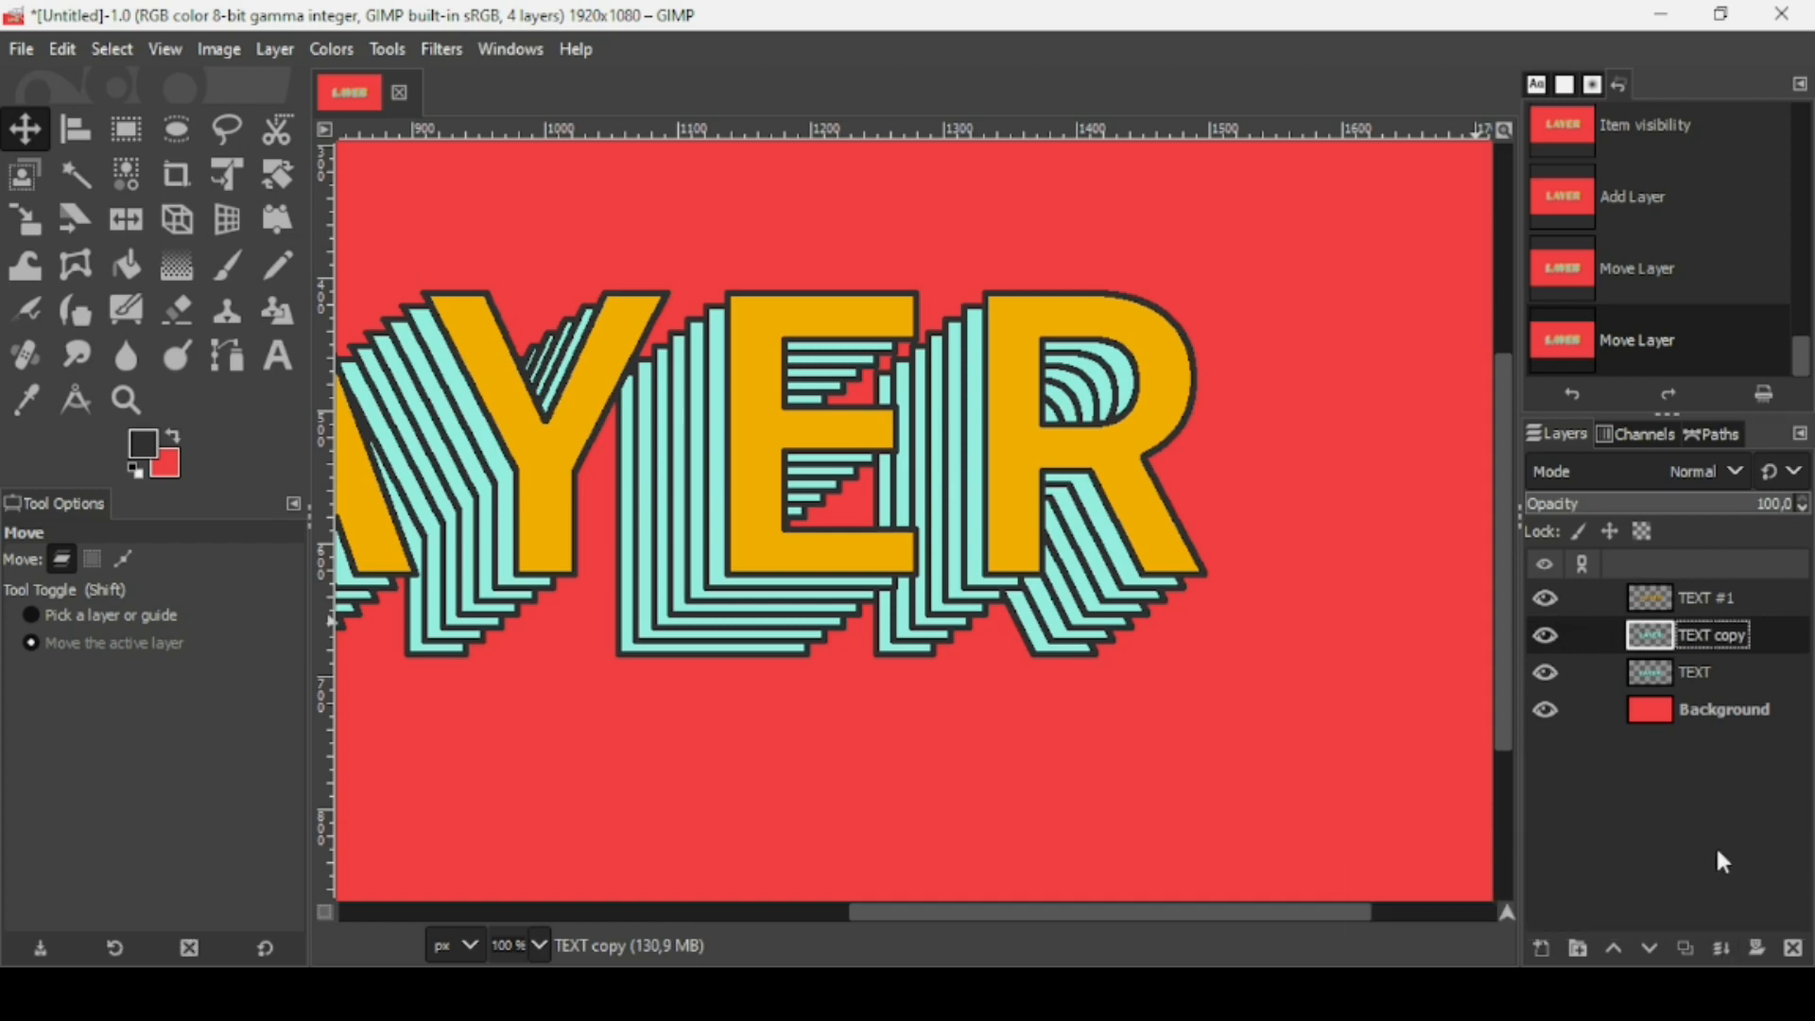
click(1721, 950)
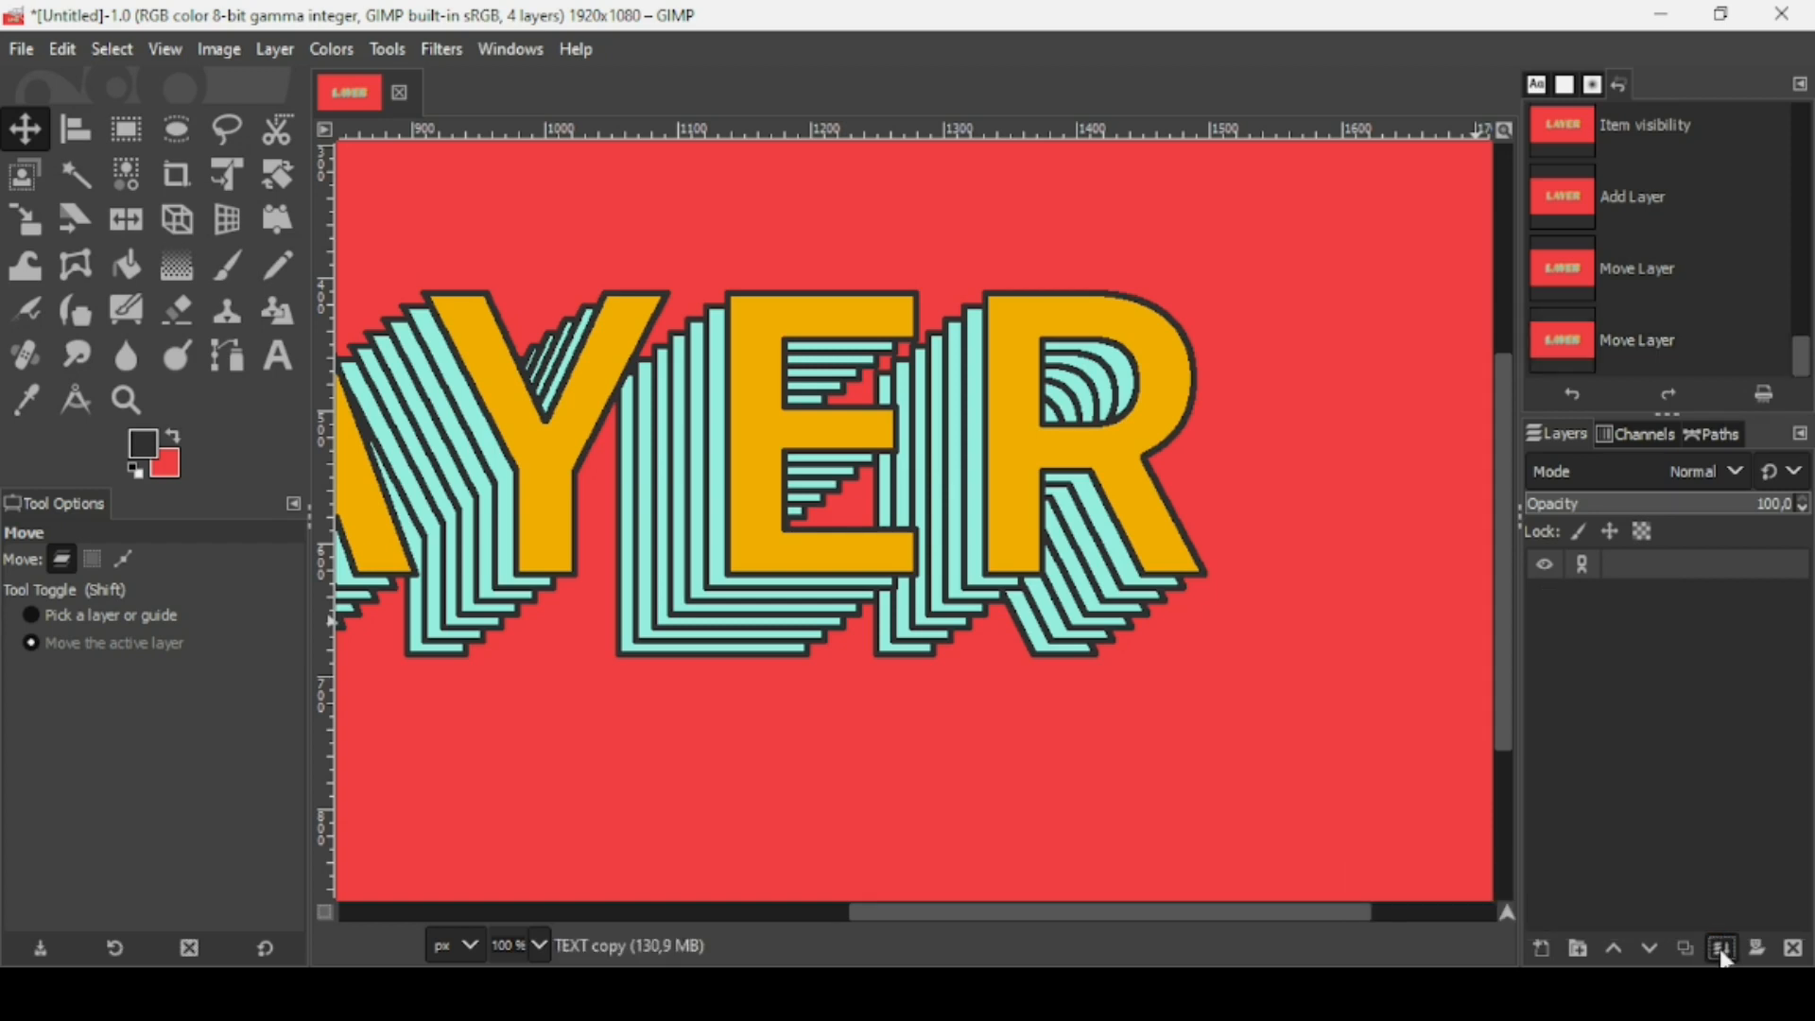
click(1678, 940)
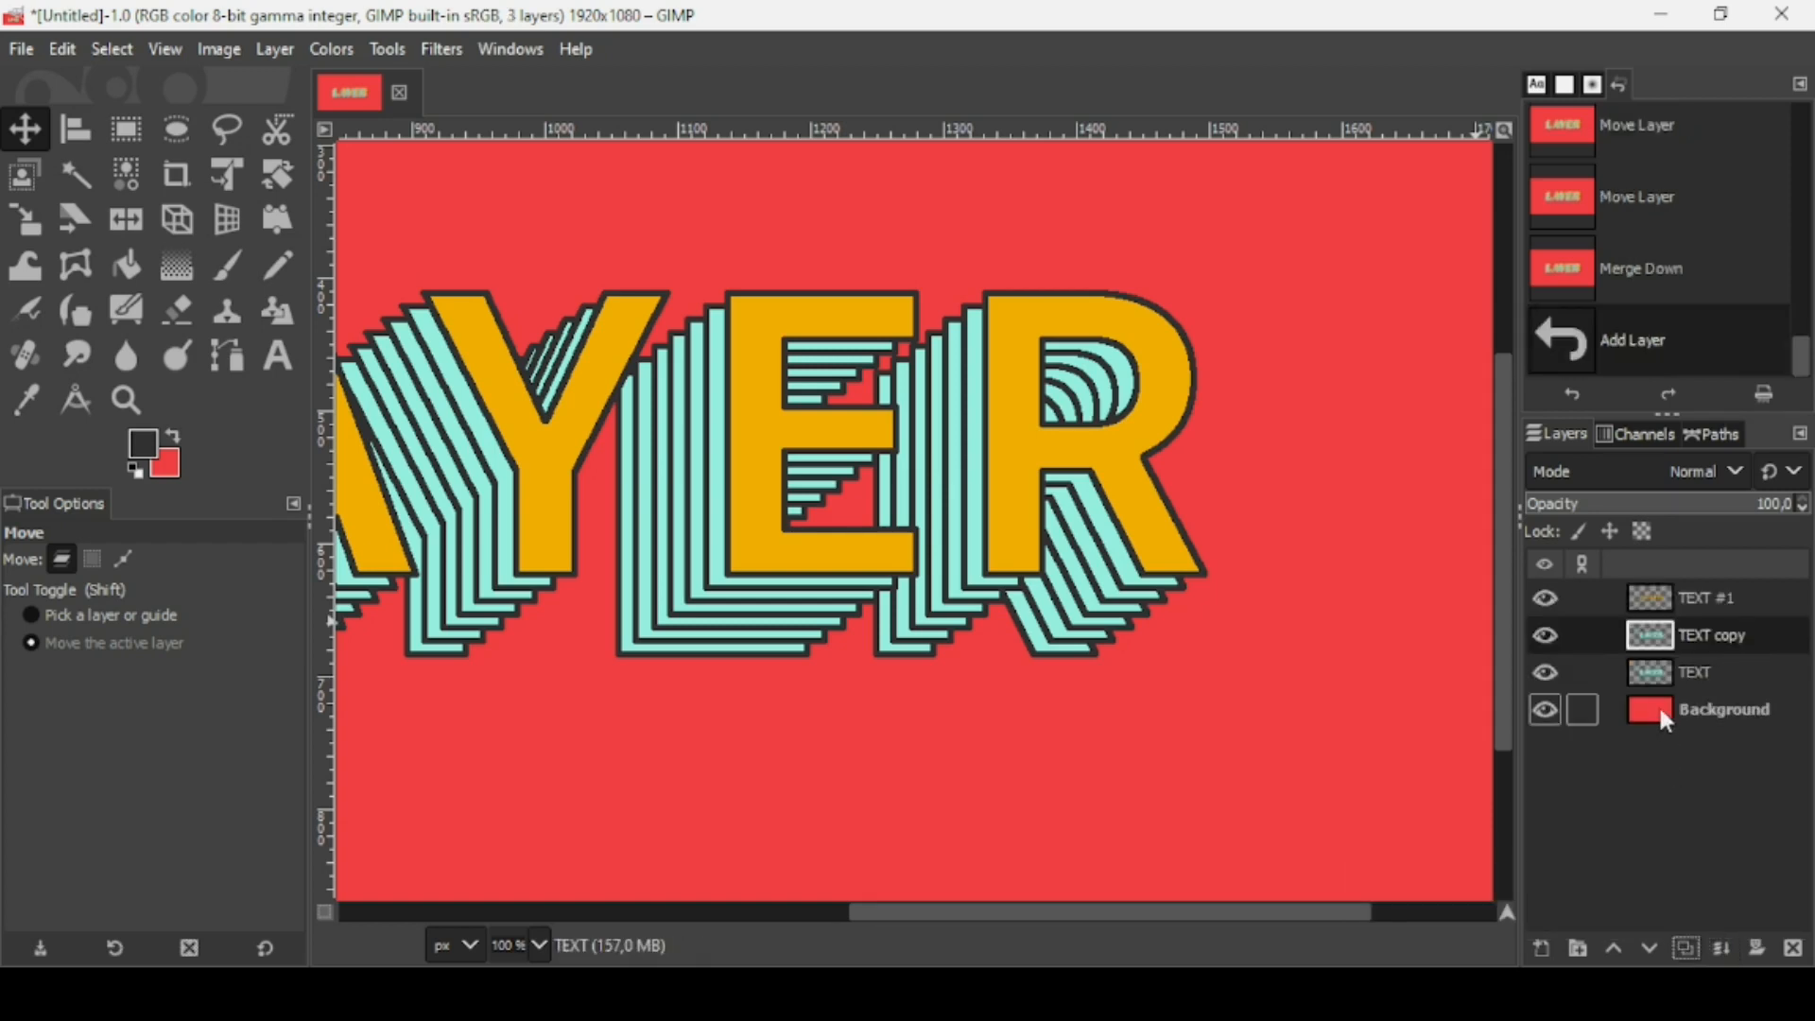
click(1654, 675)
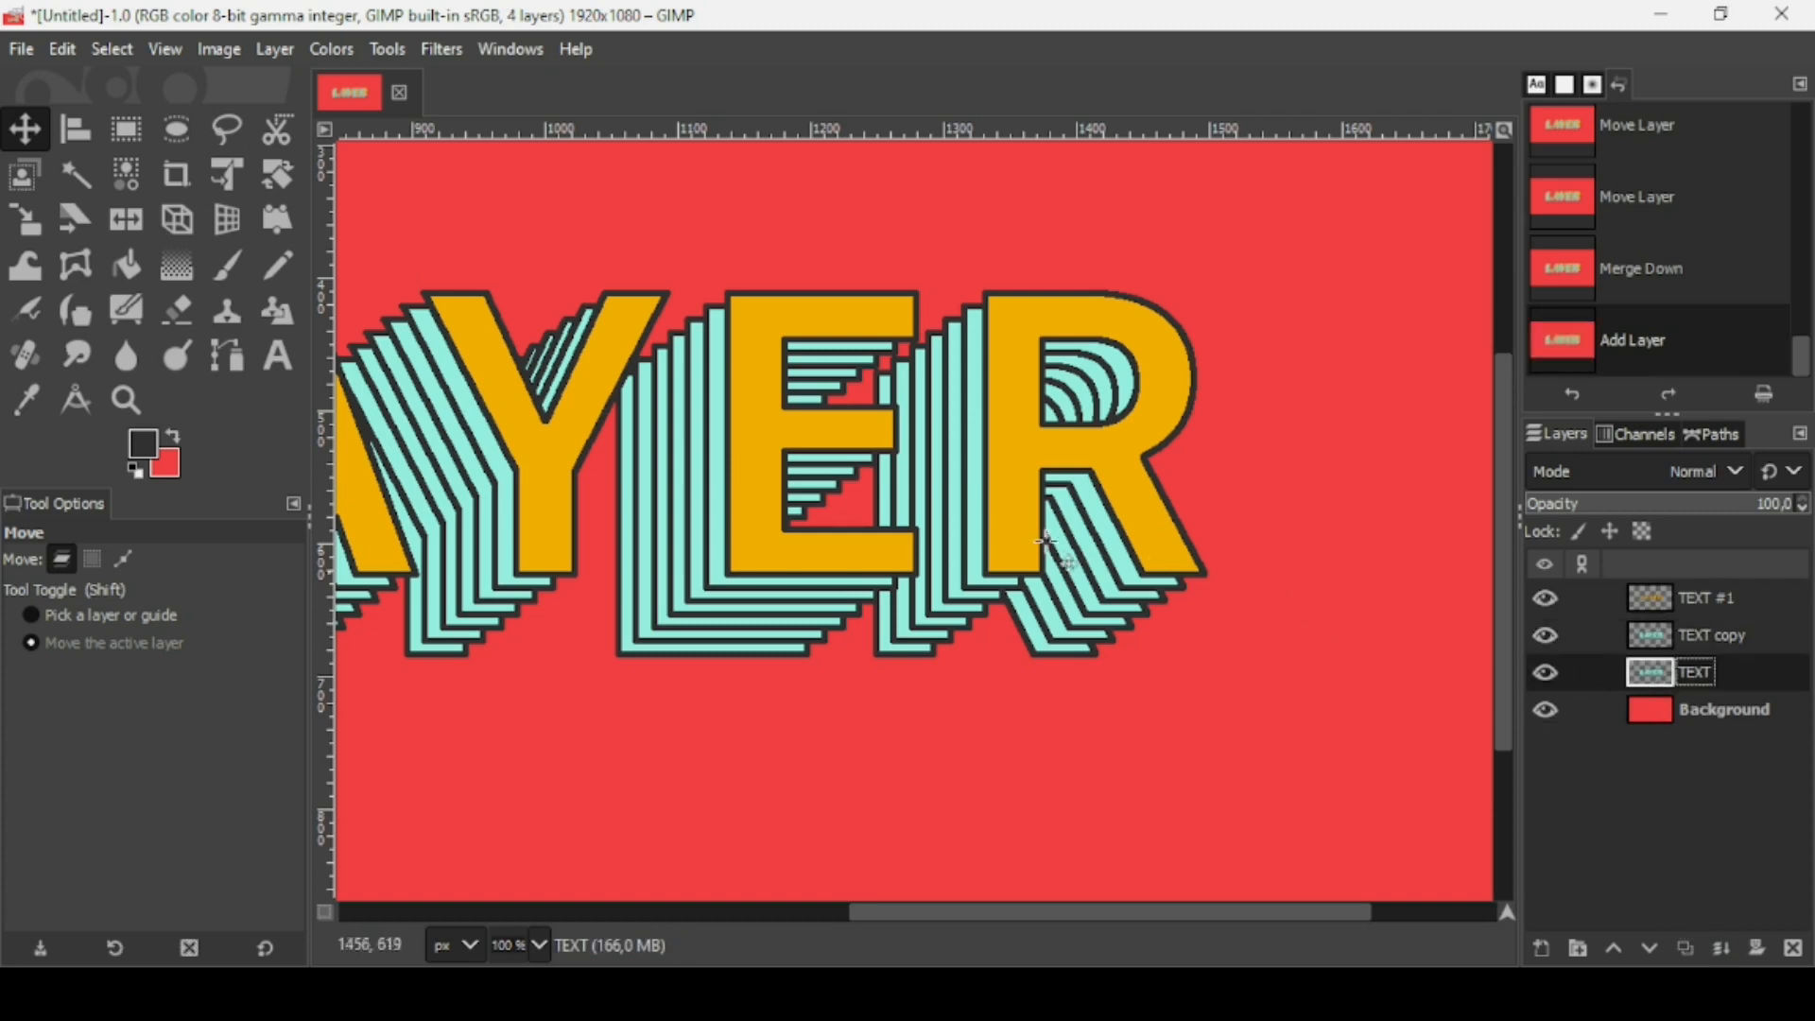
drag(1039, 539, 937, 620)
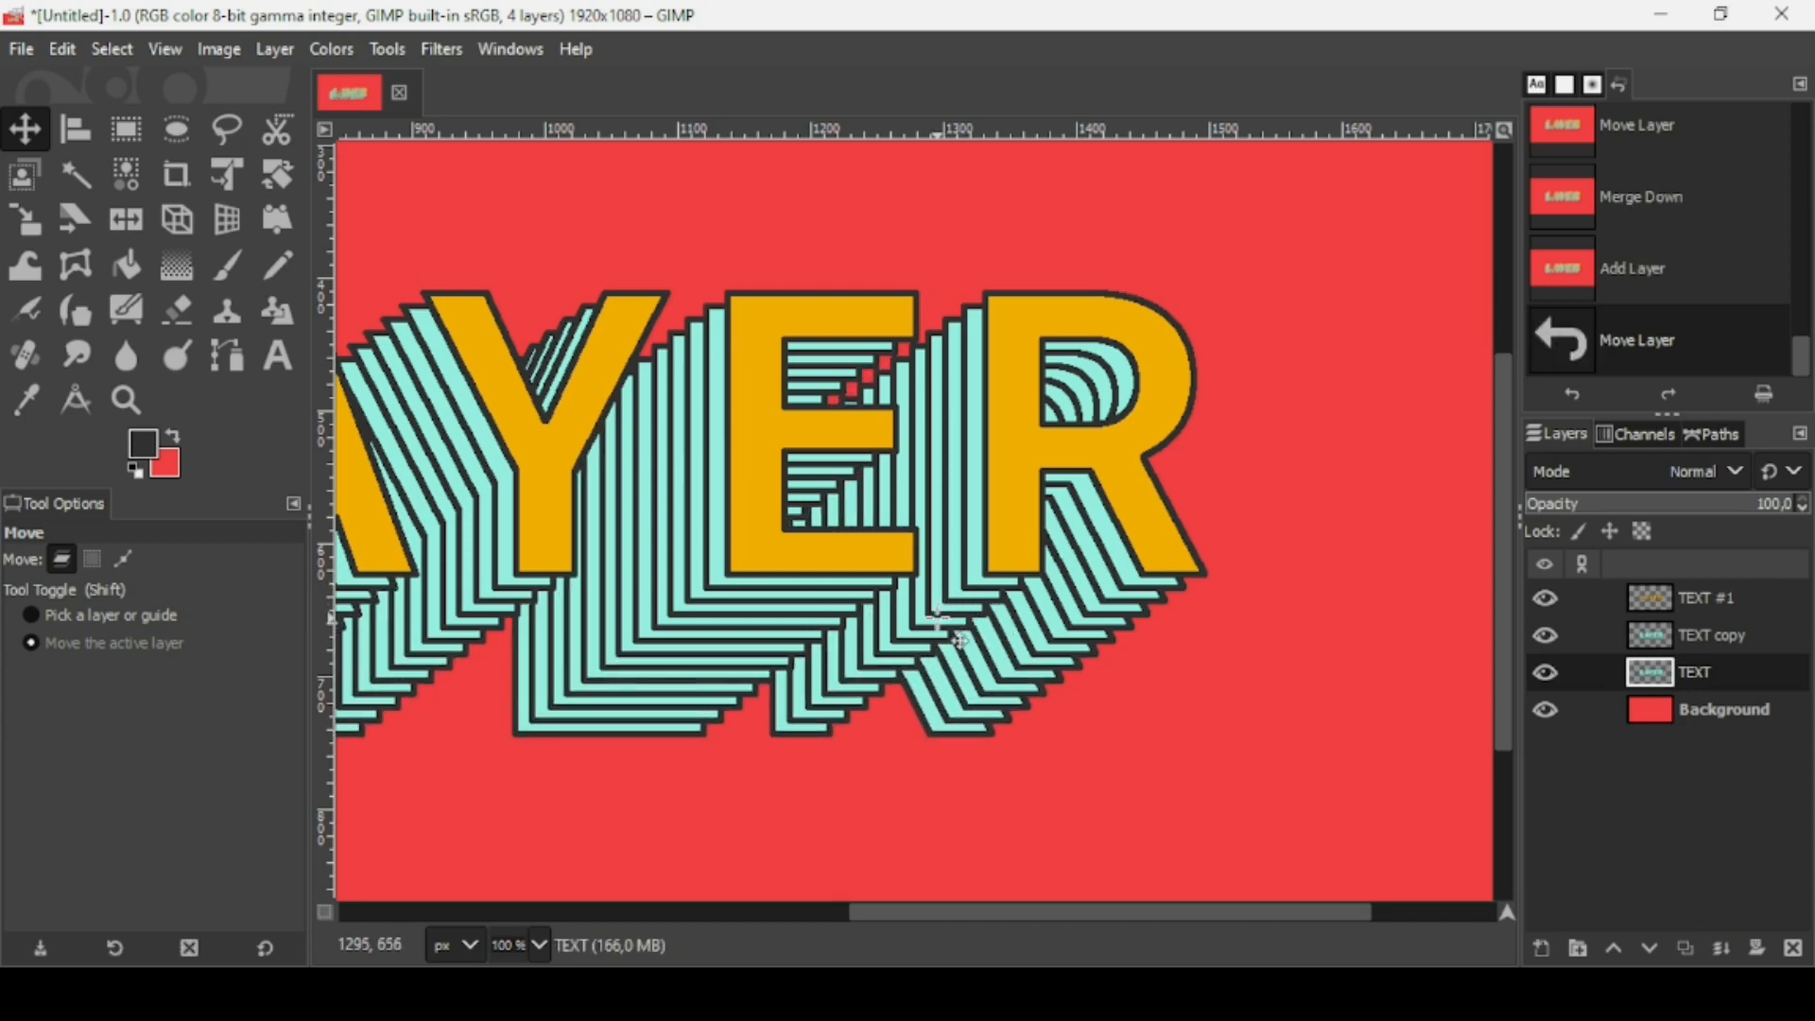
Check the edge spacing across the lettering and fine-tune the TEXT layer's position so it aligns evenly with TEXT copy
scroll(938, 620, down, 3)
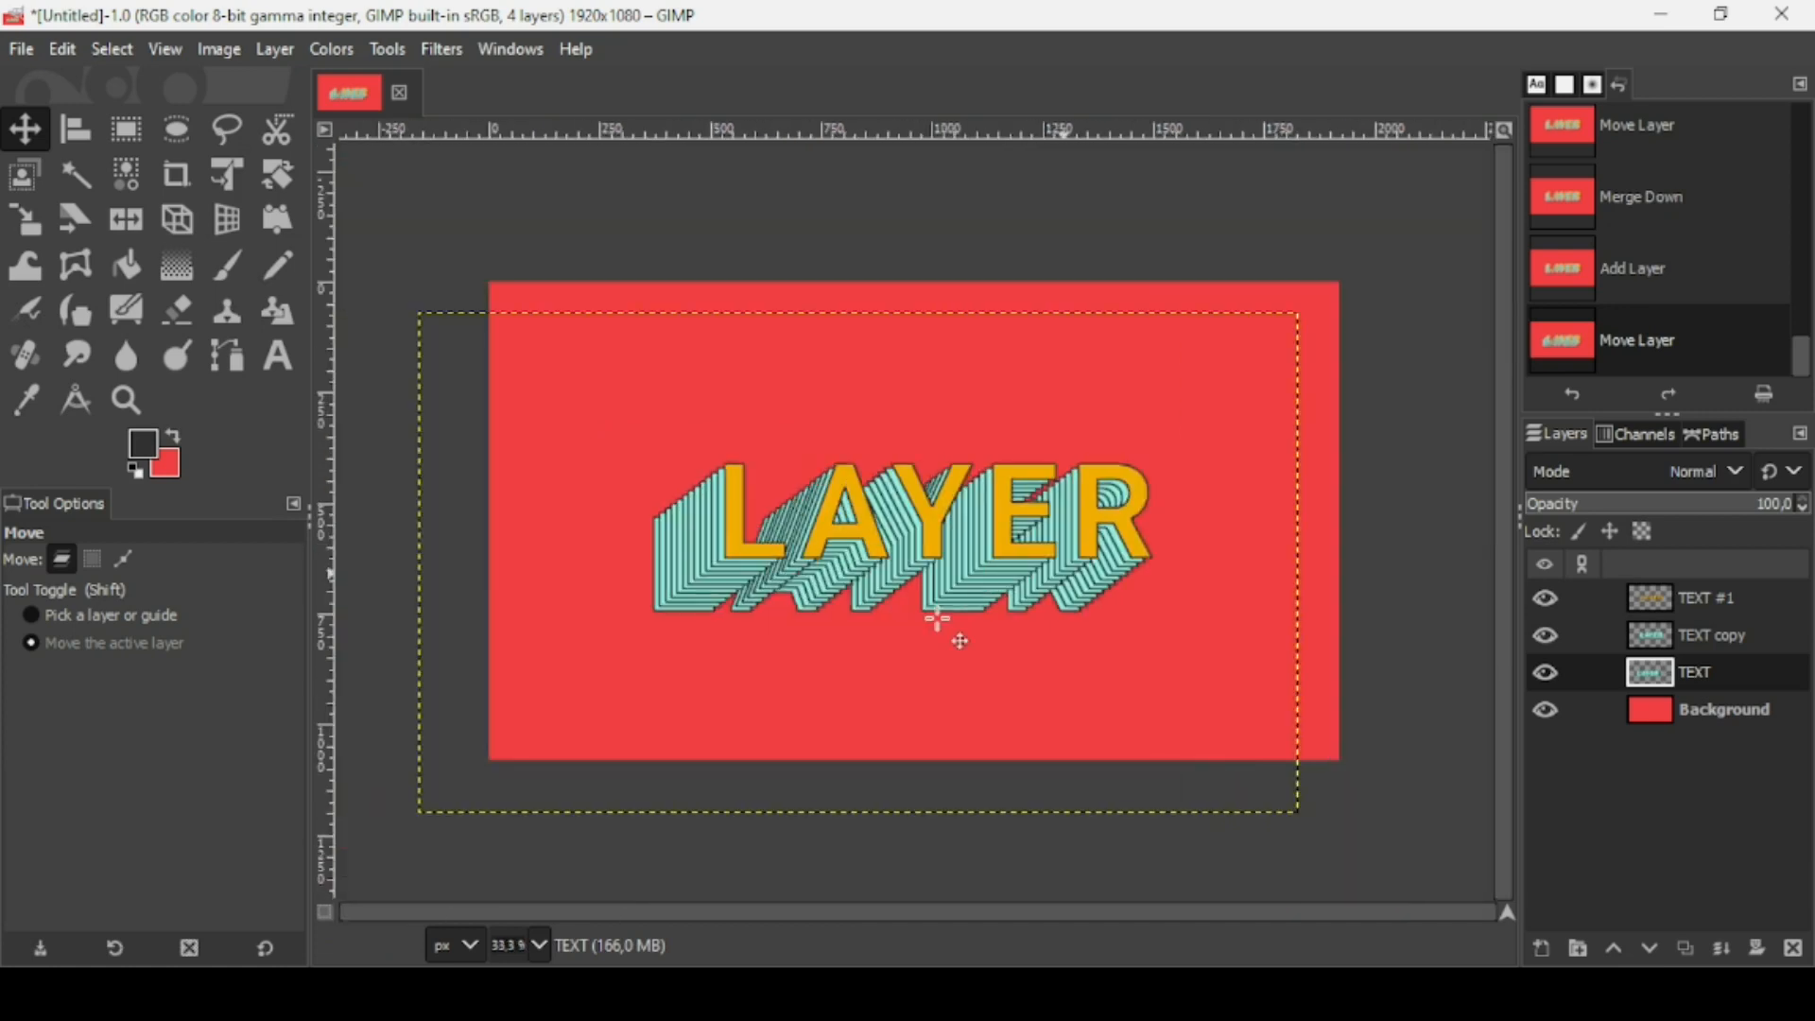
scroll(937, 620, up, 4)
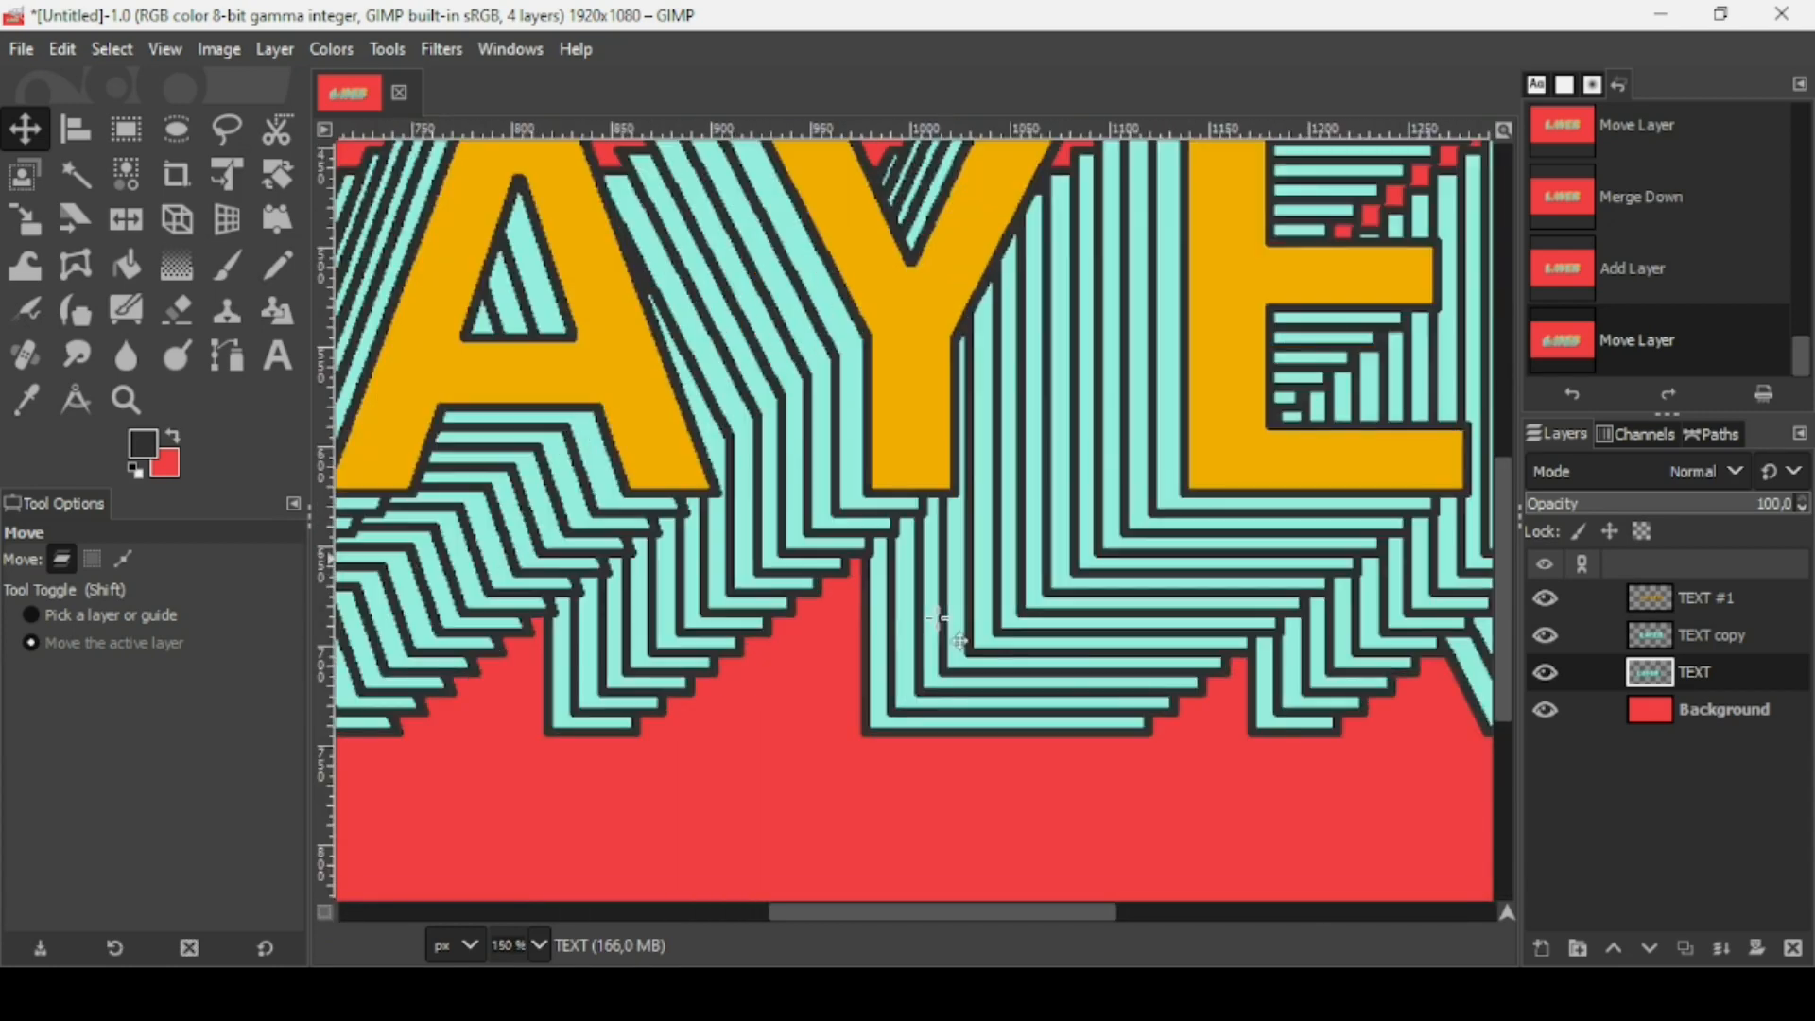
drag(991, 915, 1136, 912)
scroll(1136, 912, down, 2)
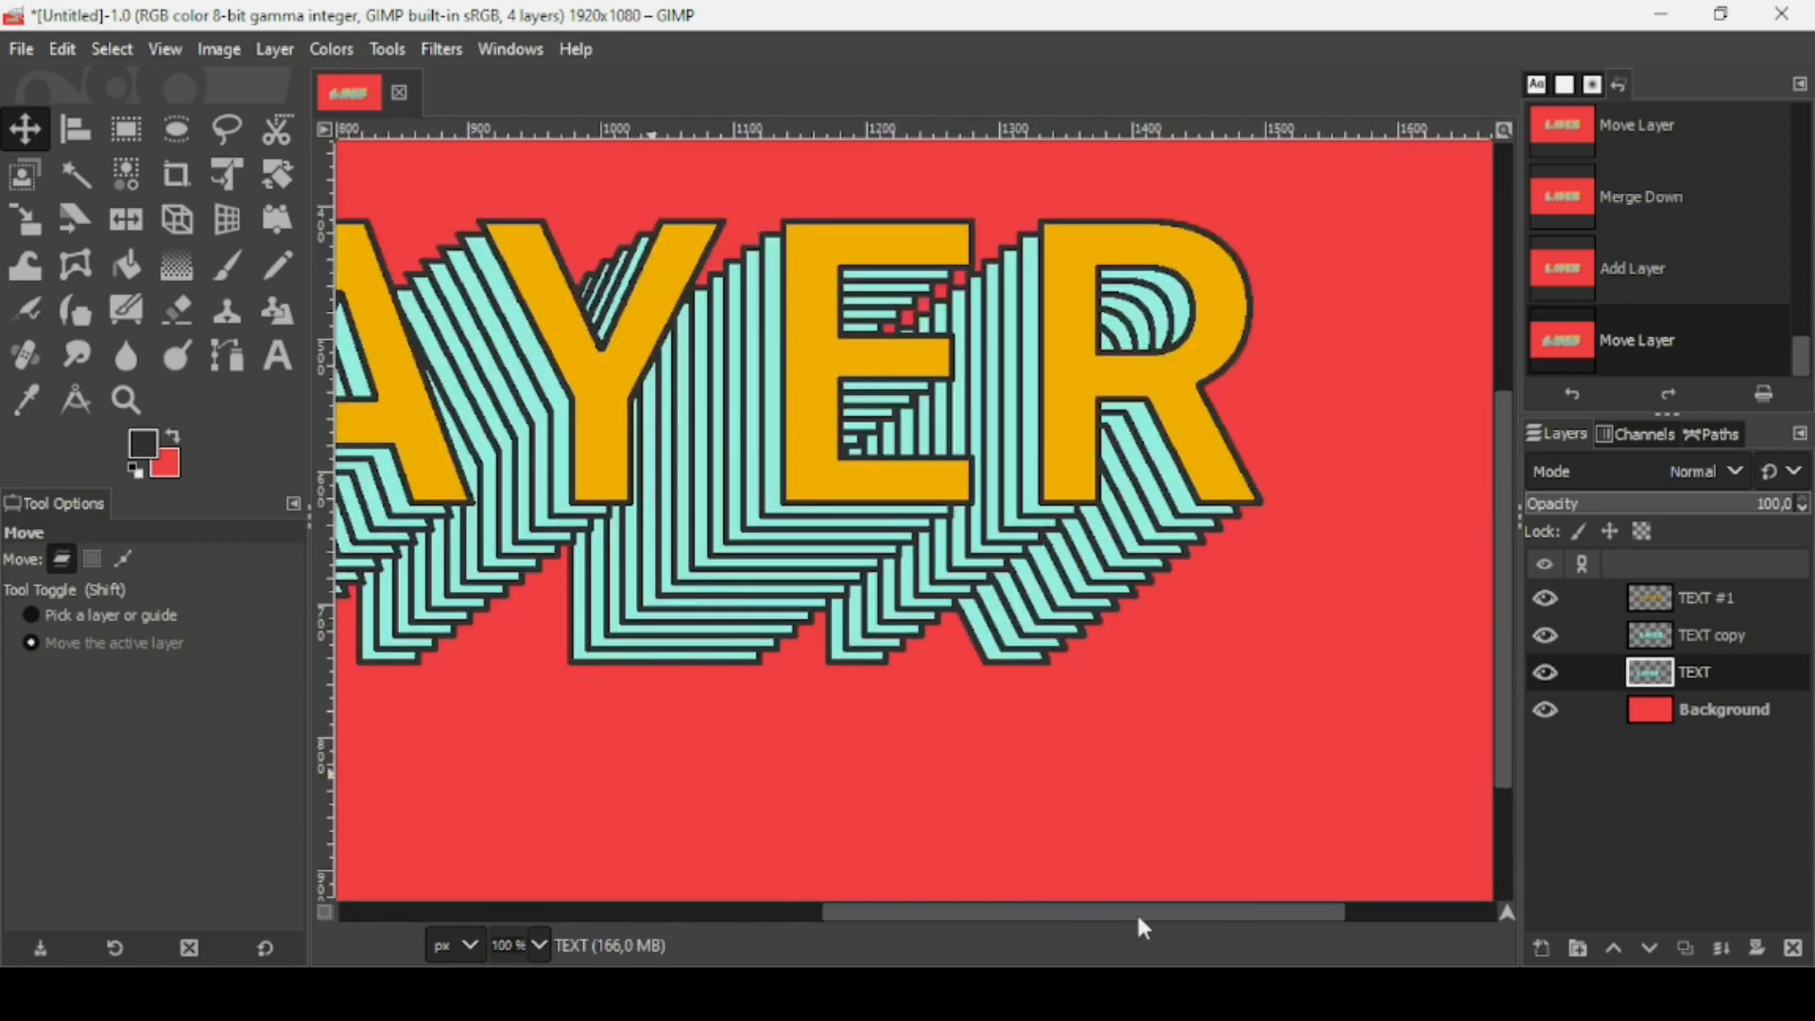
scroll(1136, 912, up, 1)
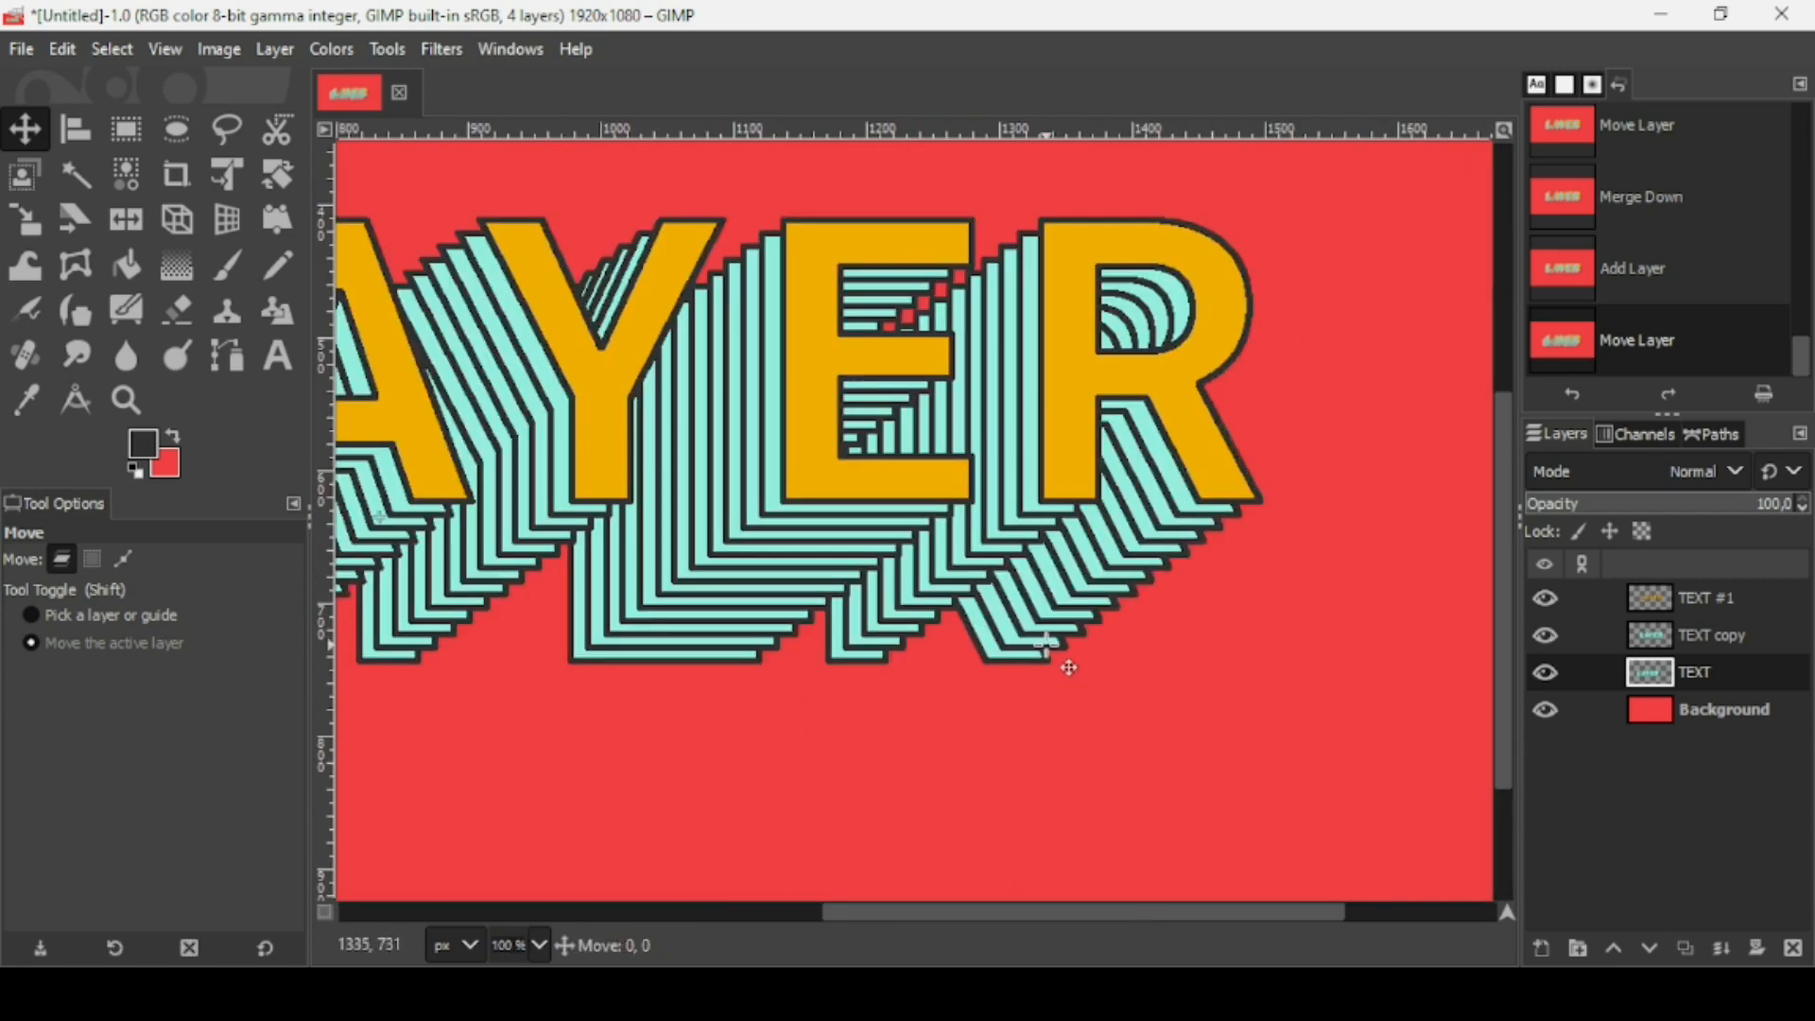
drag(1062, 637, 1069, 661)
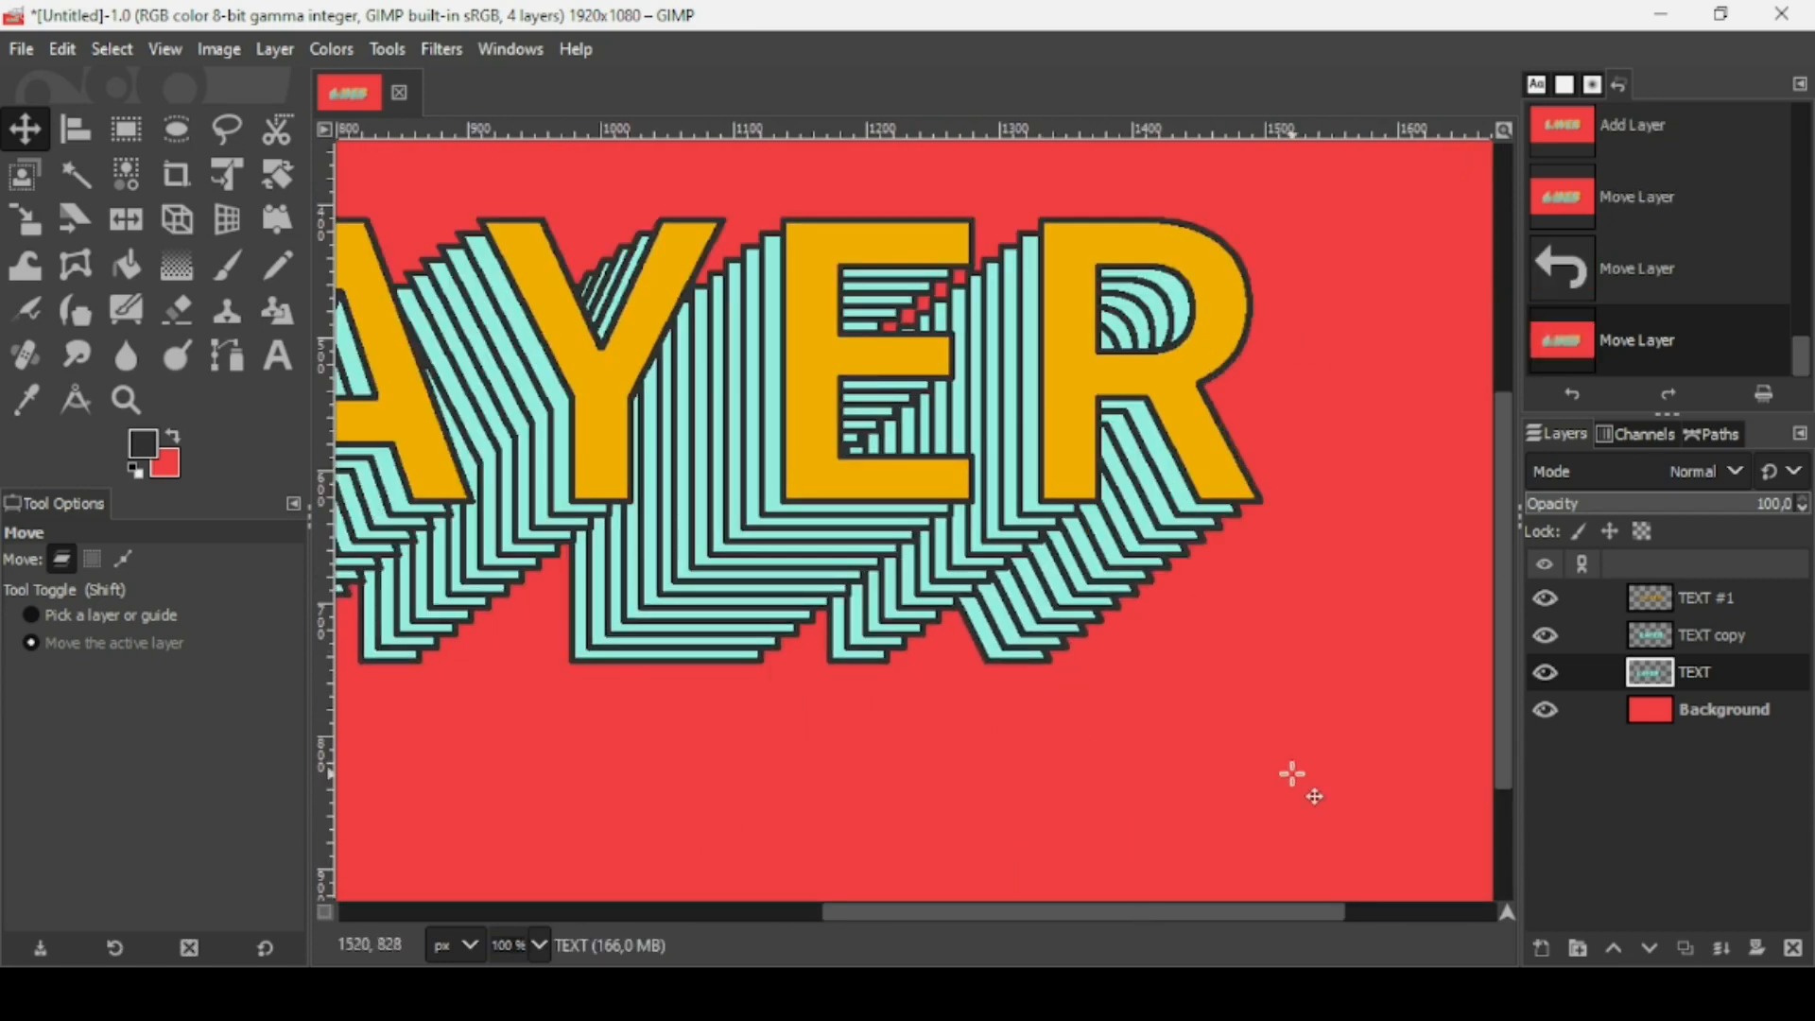
Merge the aligned TEXT copy and TEXT layers, duplicate the result, and shift the original further down and left to lengthen the stack
click(1679, 629)
click(1722, 949)
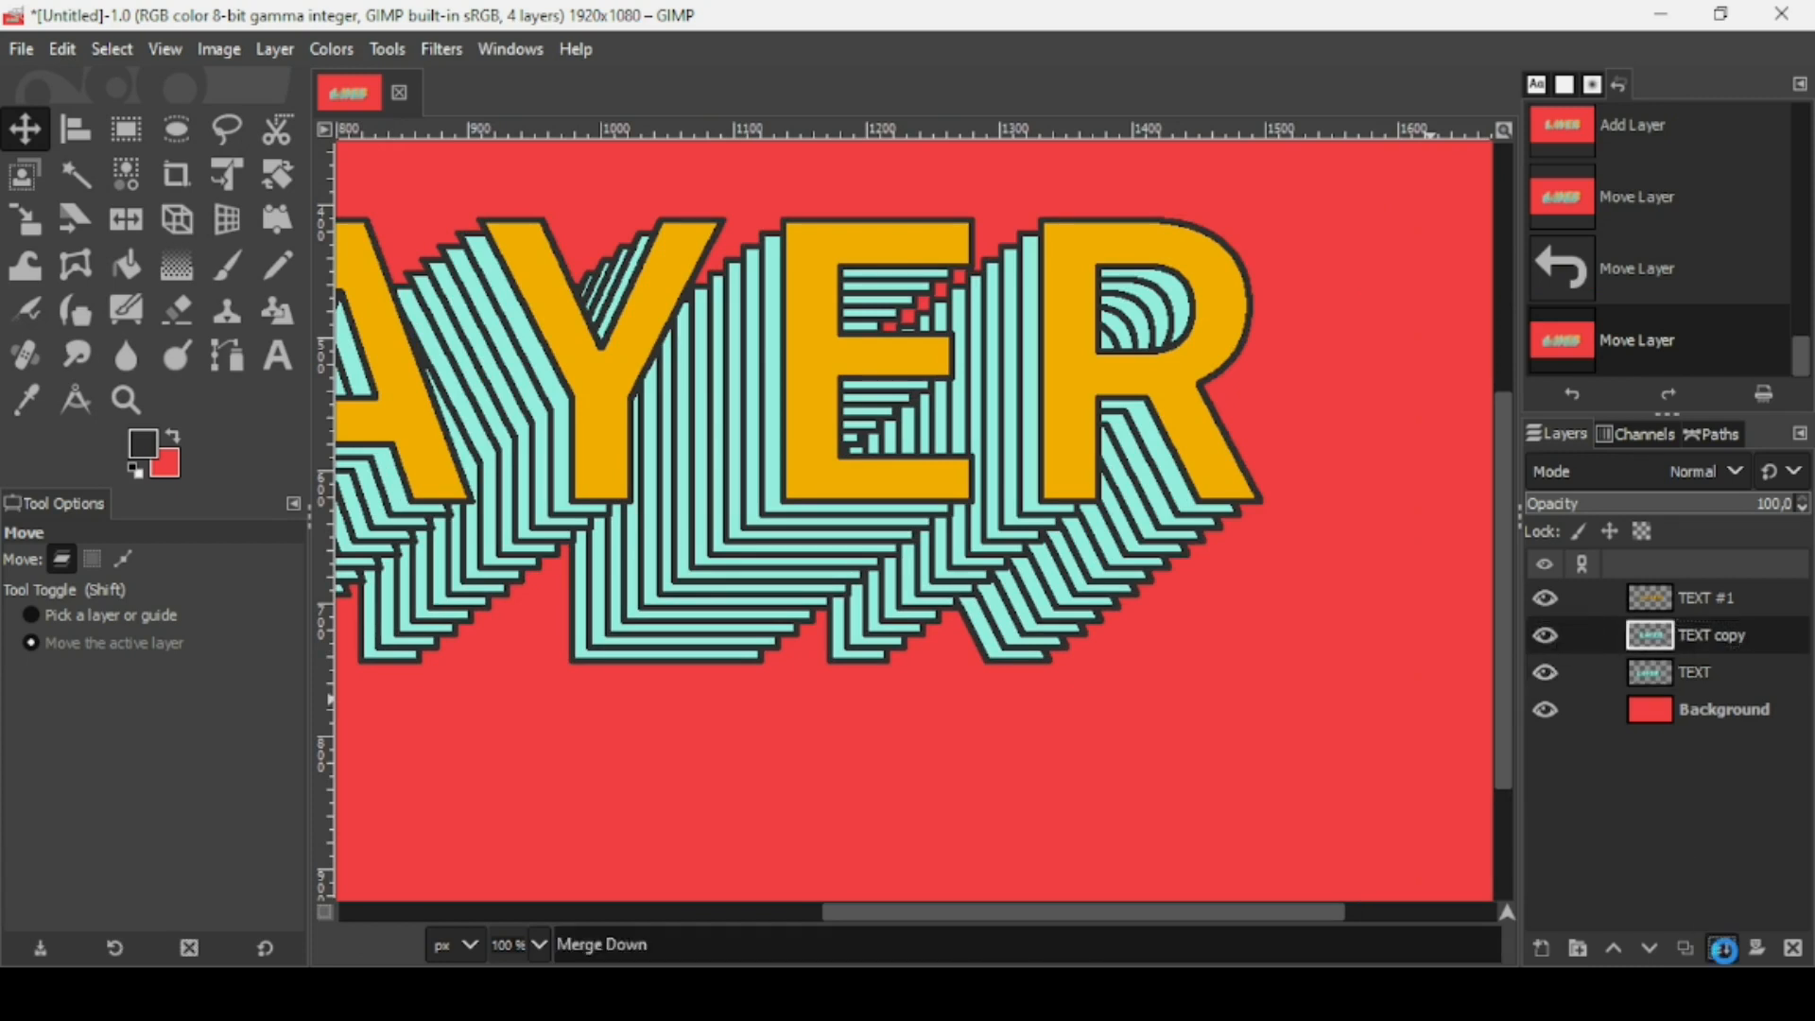
click(1658, 684)
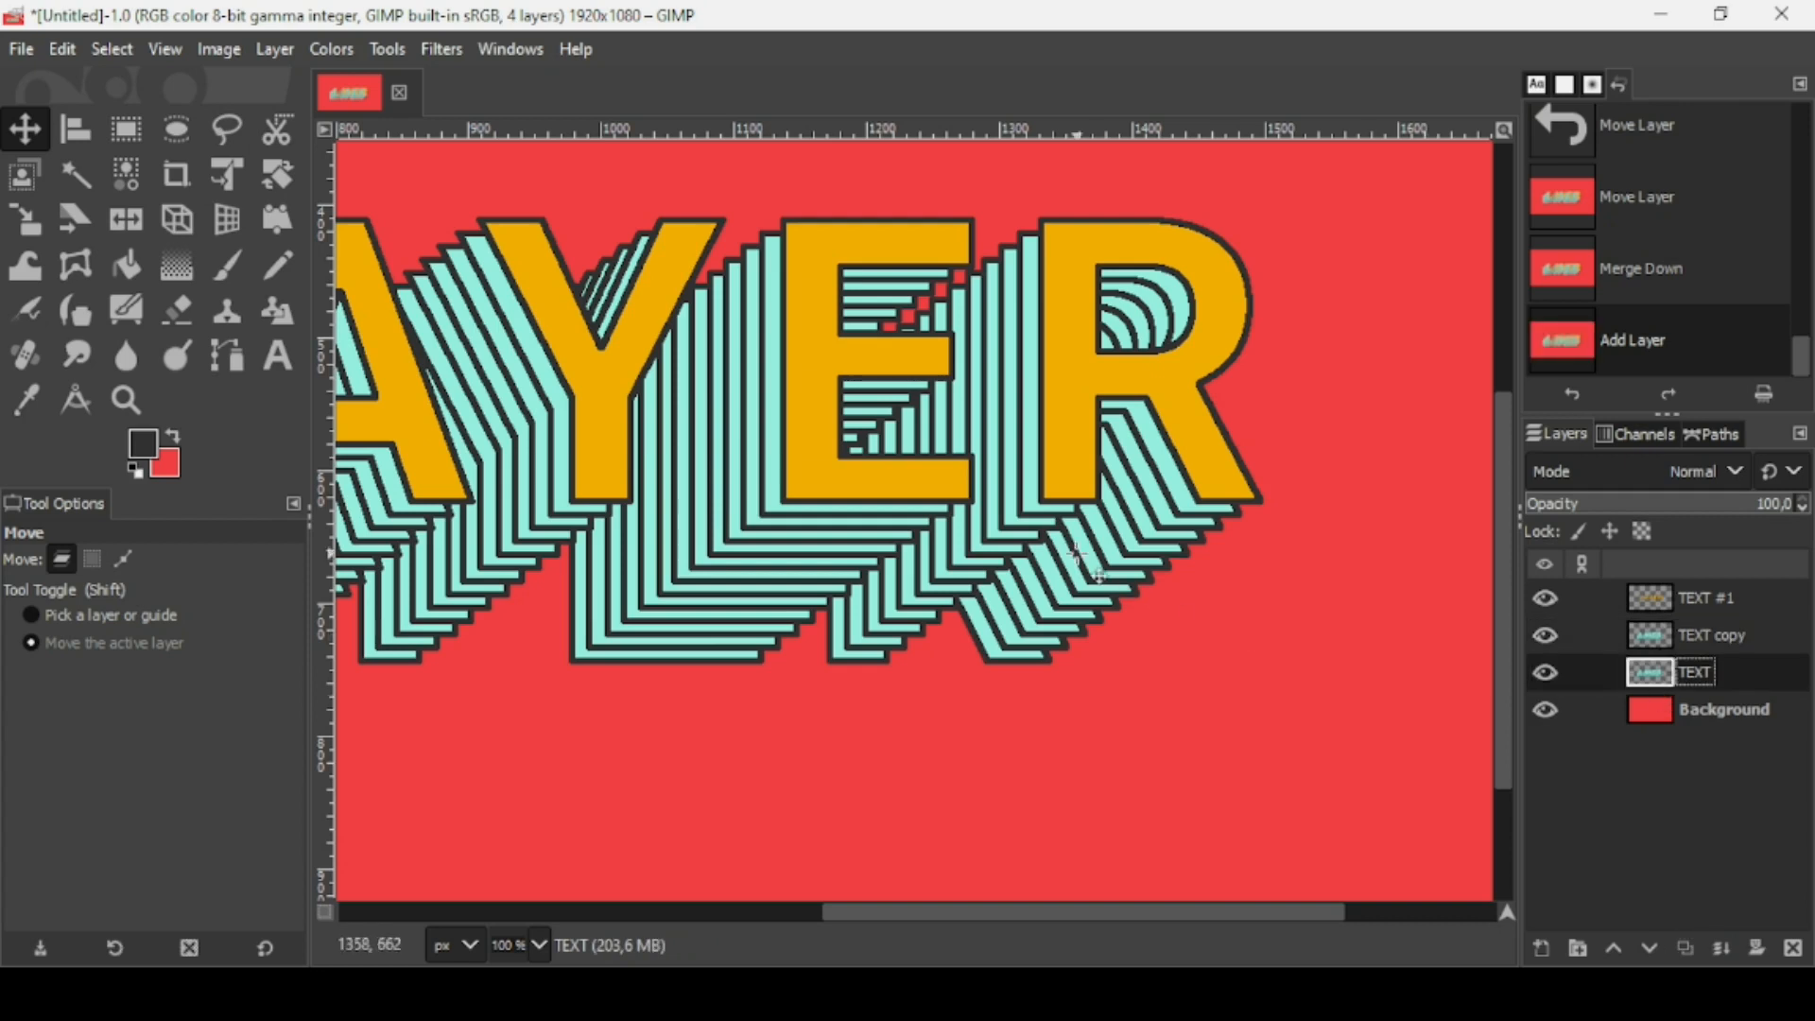
drag(1098, 577, 867, 712)
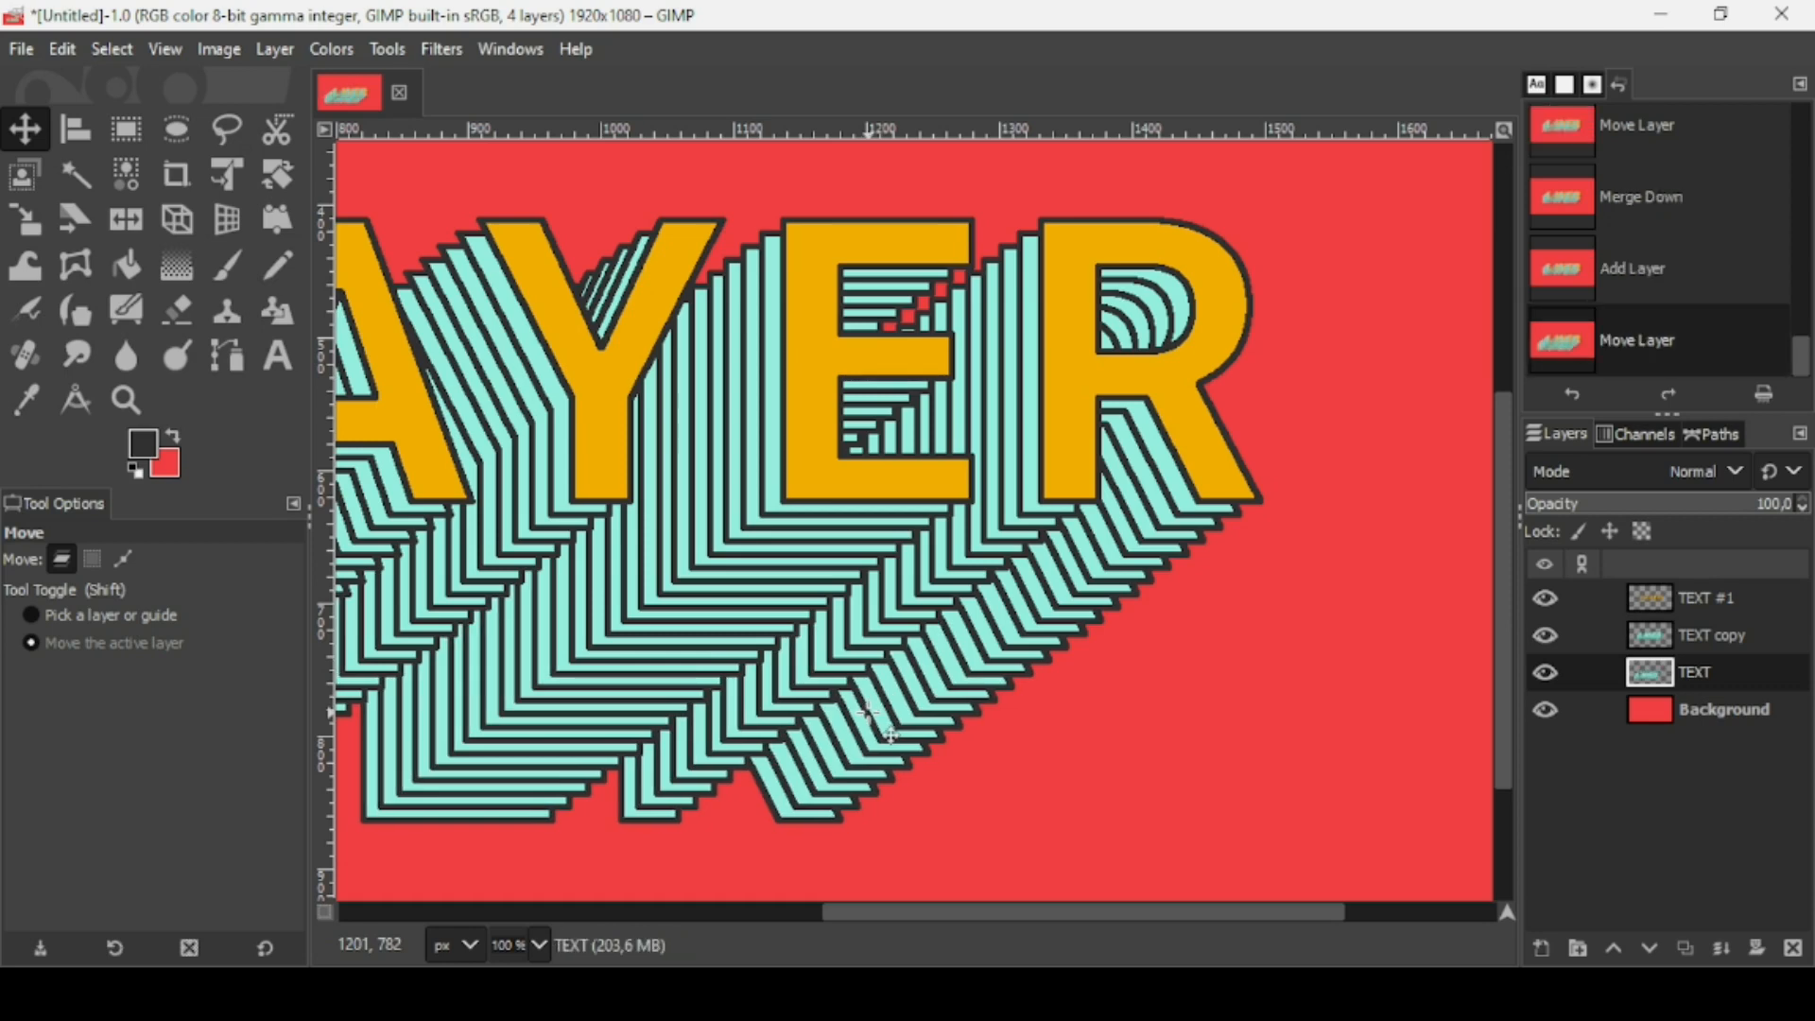
scroll(868, 713, down, 3)
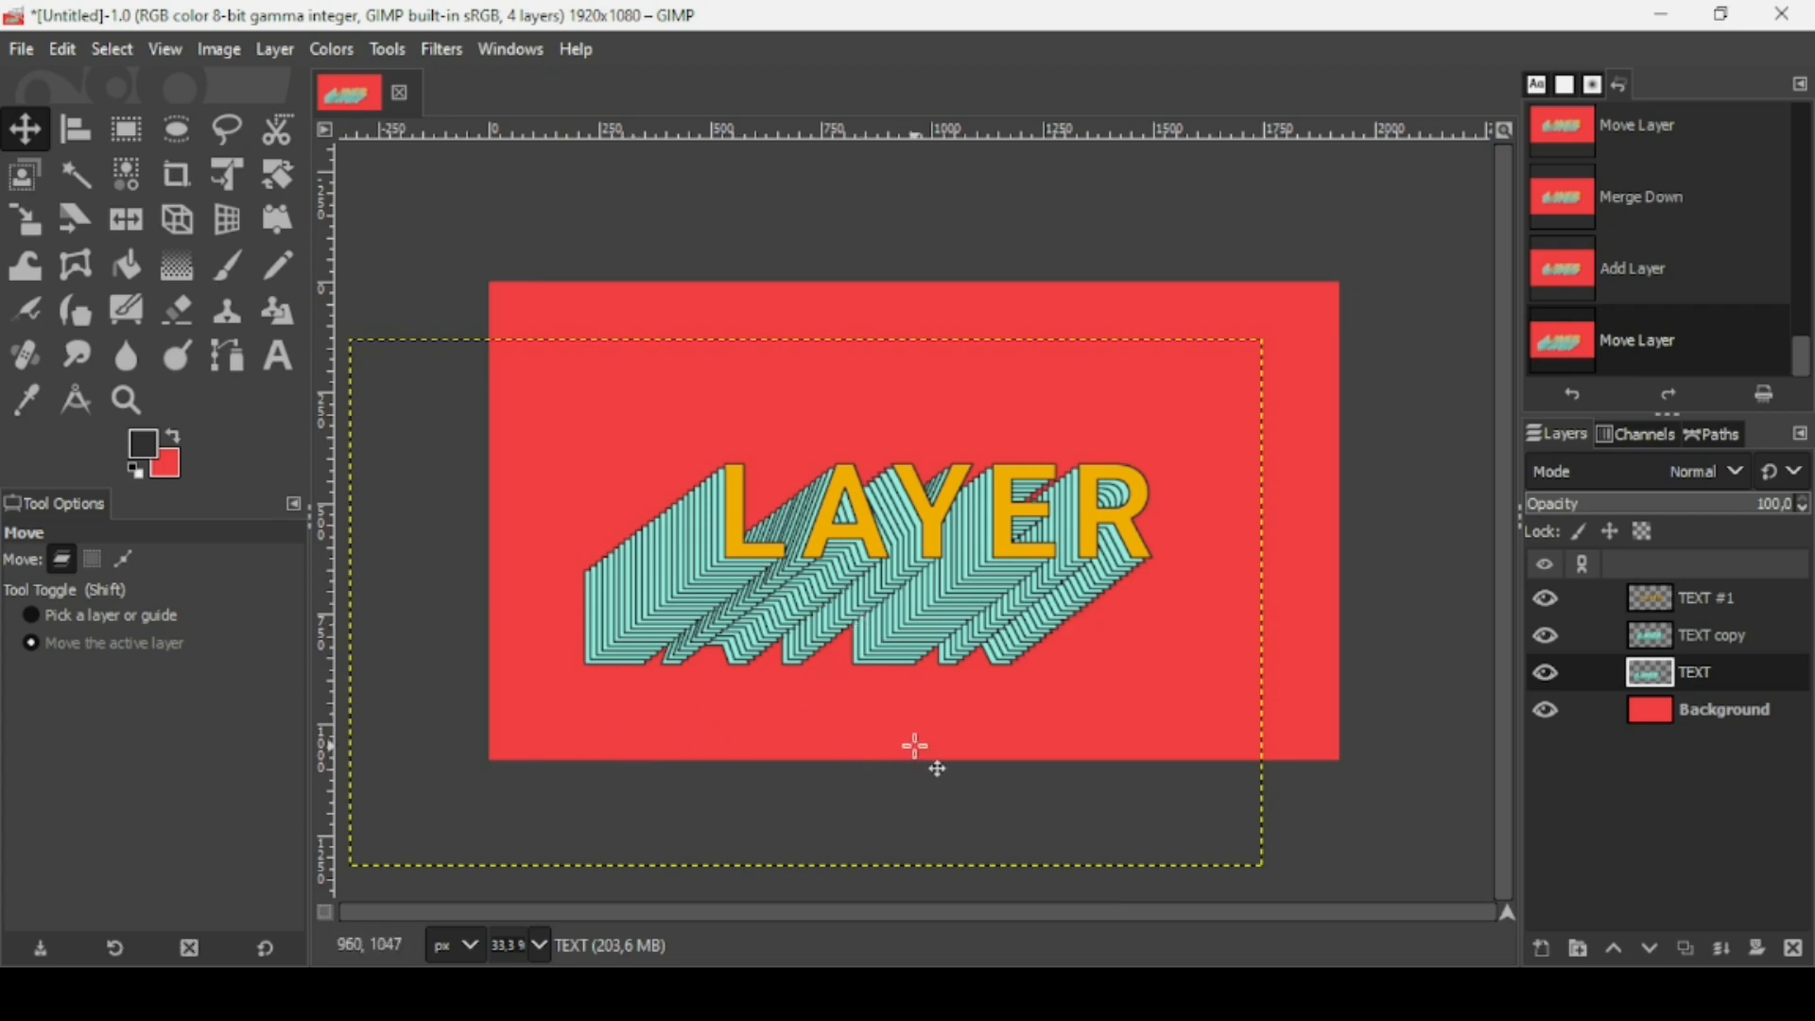
Link the TEXT, TEXT copy and TEXT #1 layers, move them together up and right to centre the artwork, and unlink them
click(1584, 673)
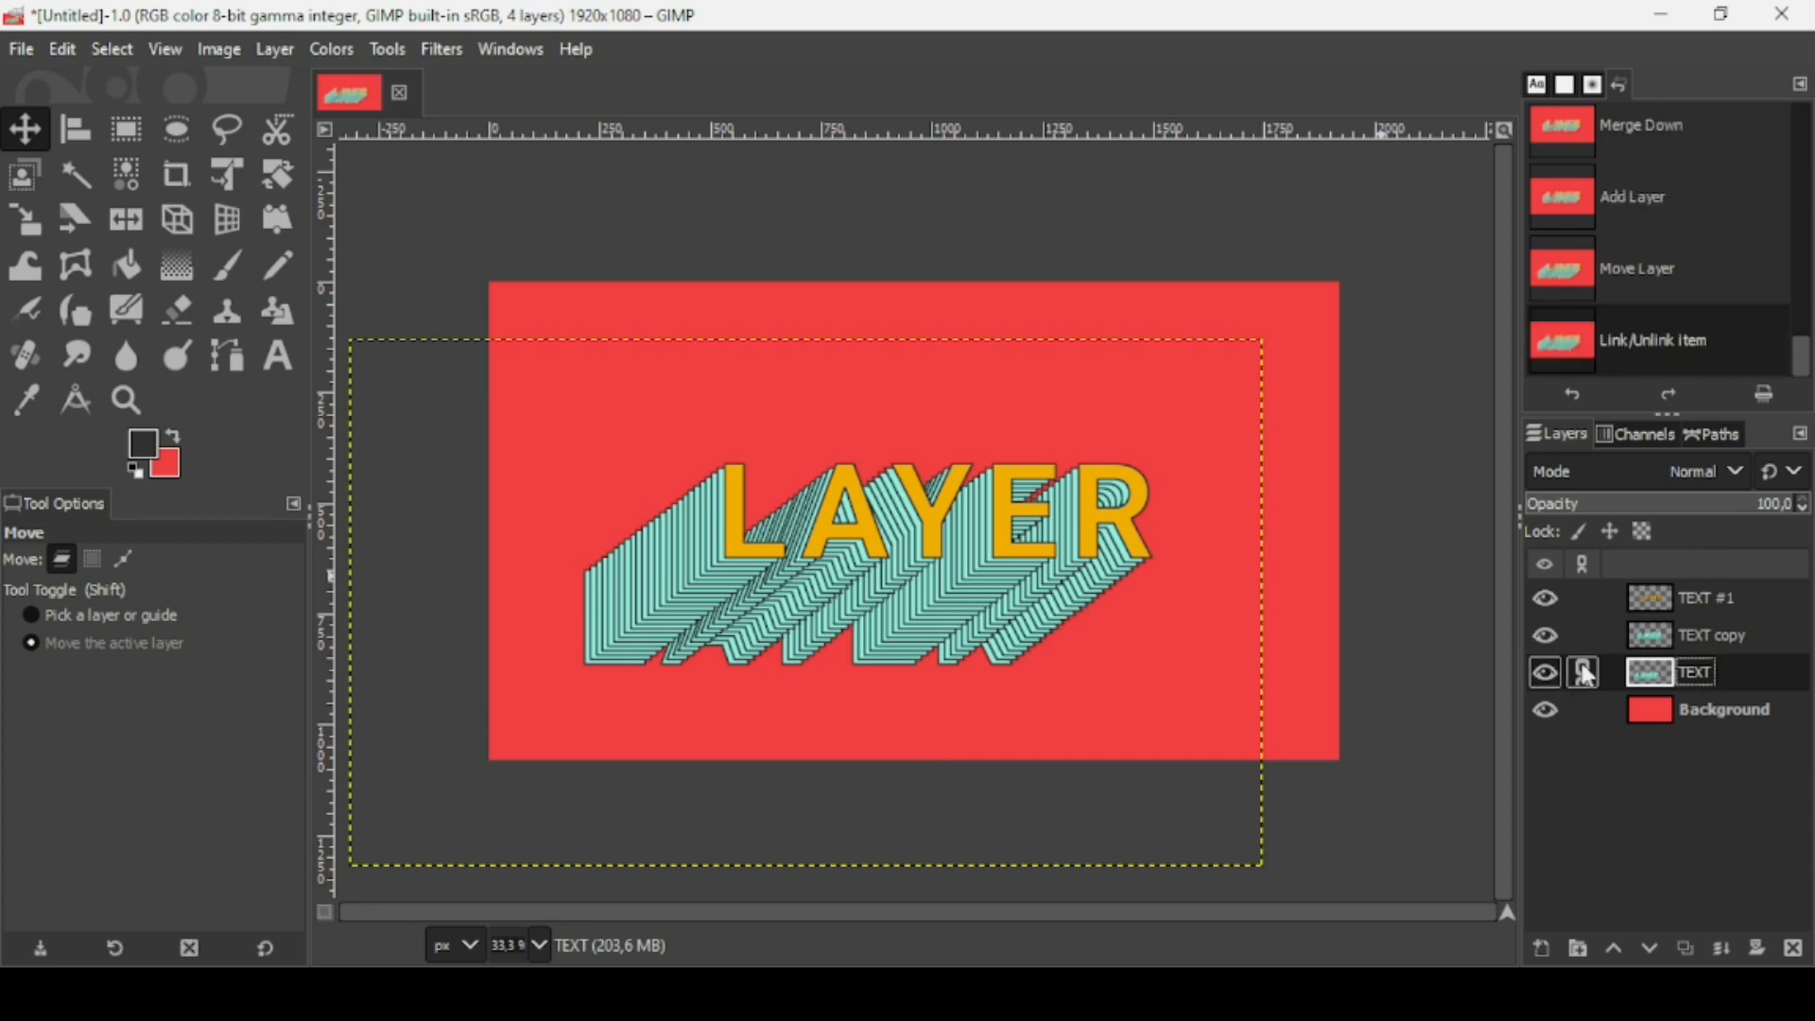
click(1585, 635)
click(1584, 597)
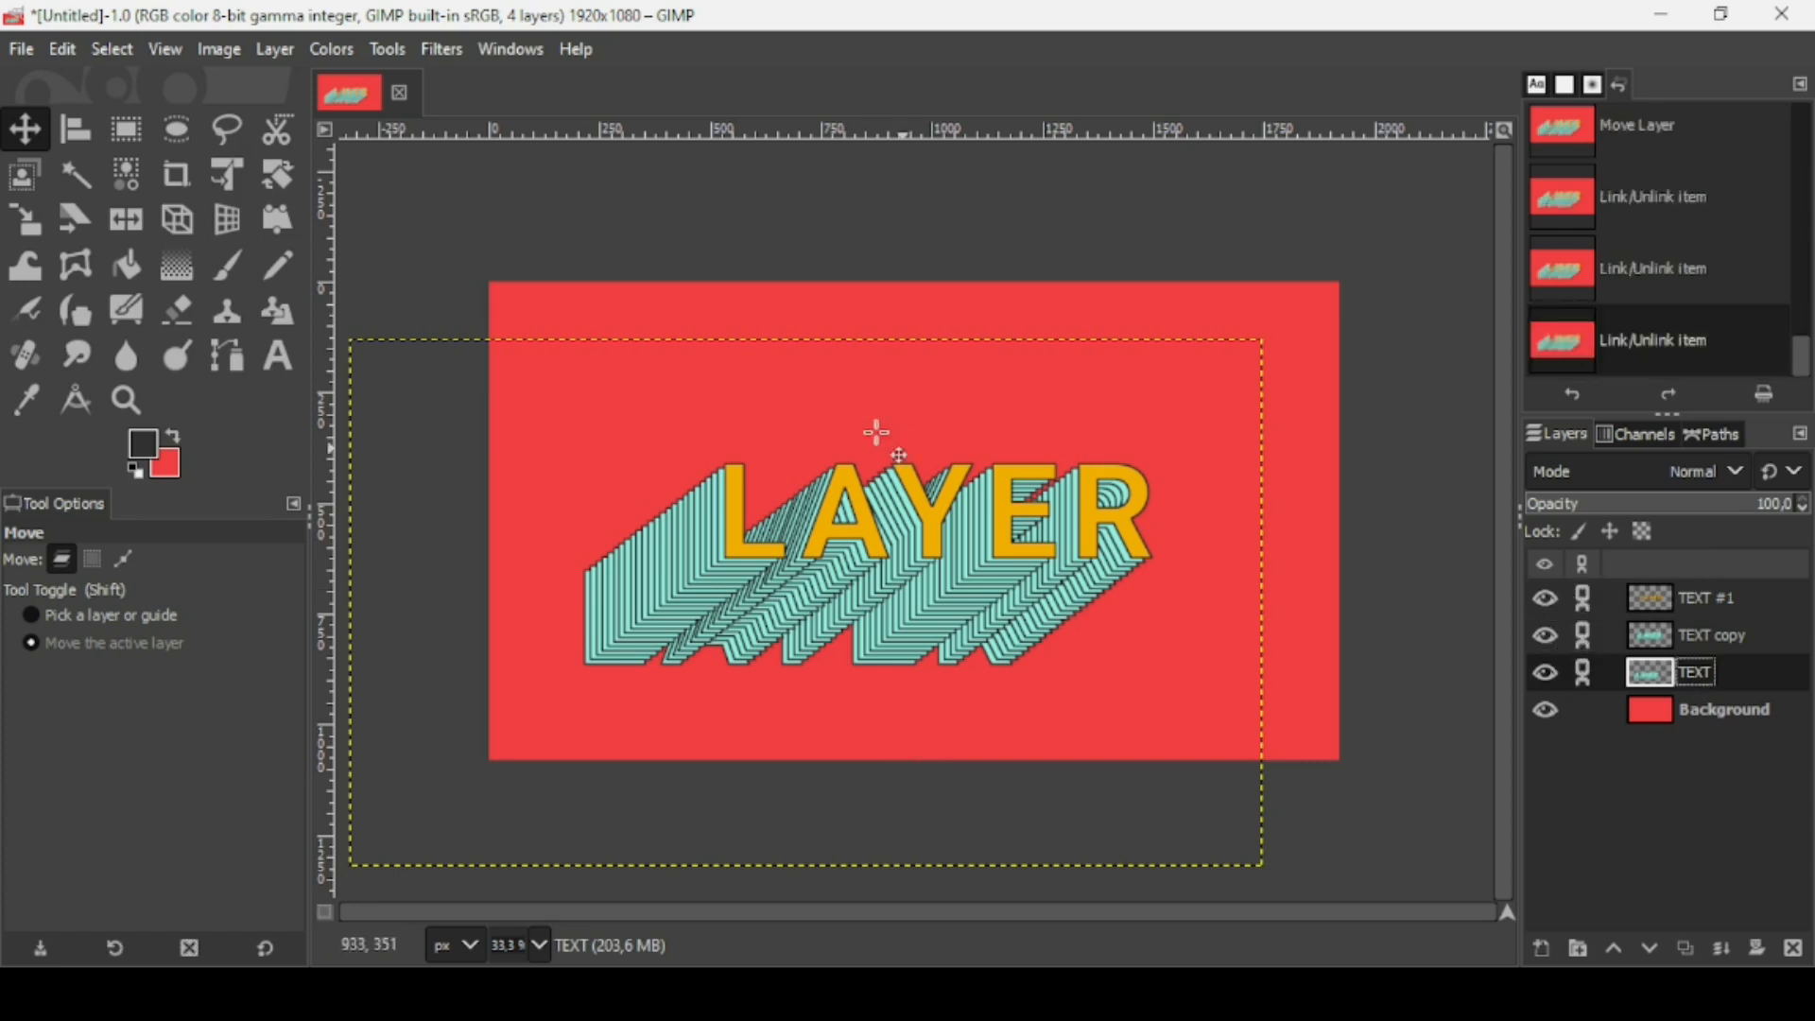
drag(882, 498, 941, 501)
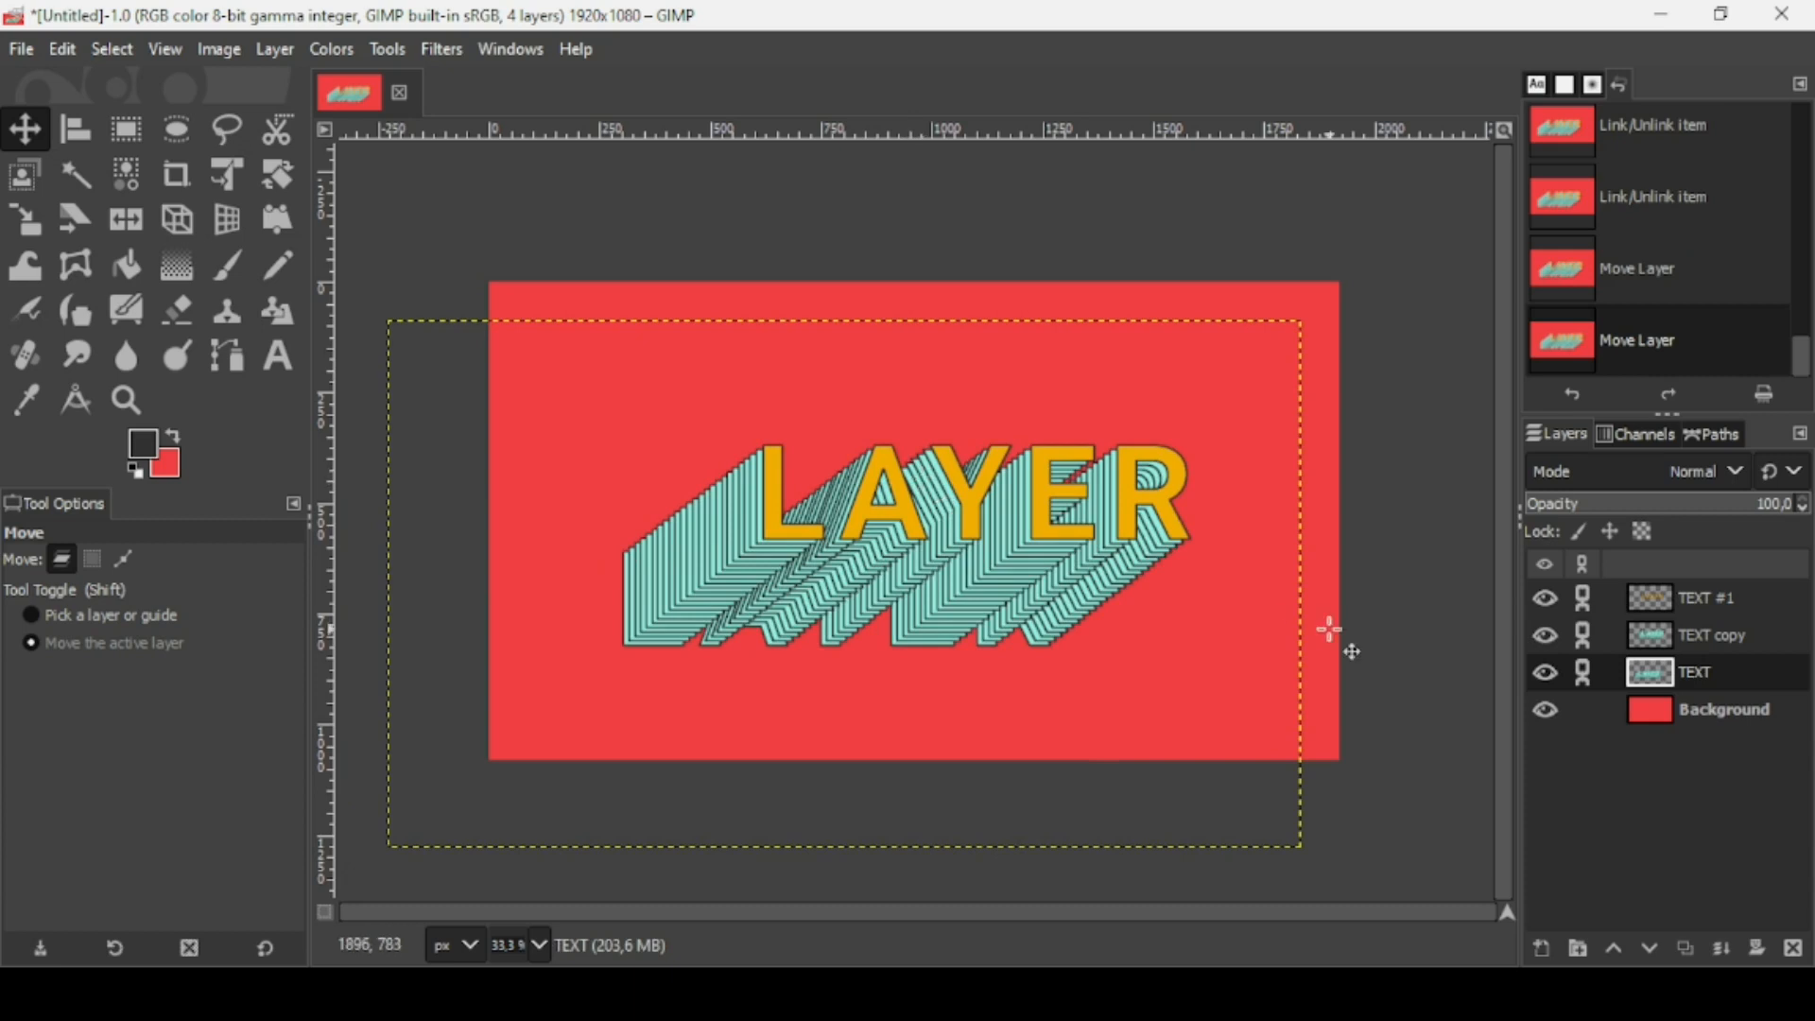
click(1581, 602)
click(1585, 636)
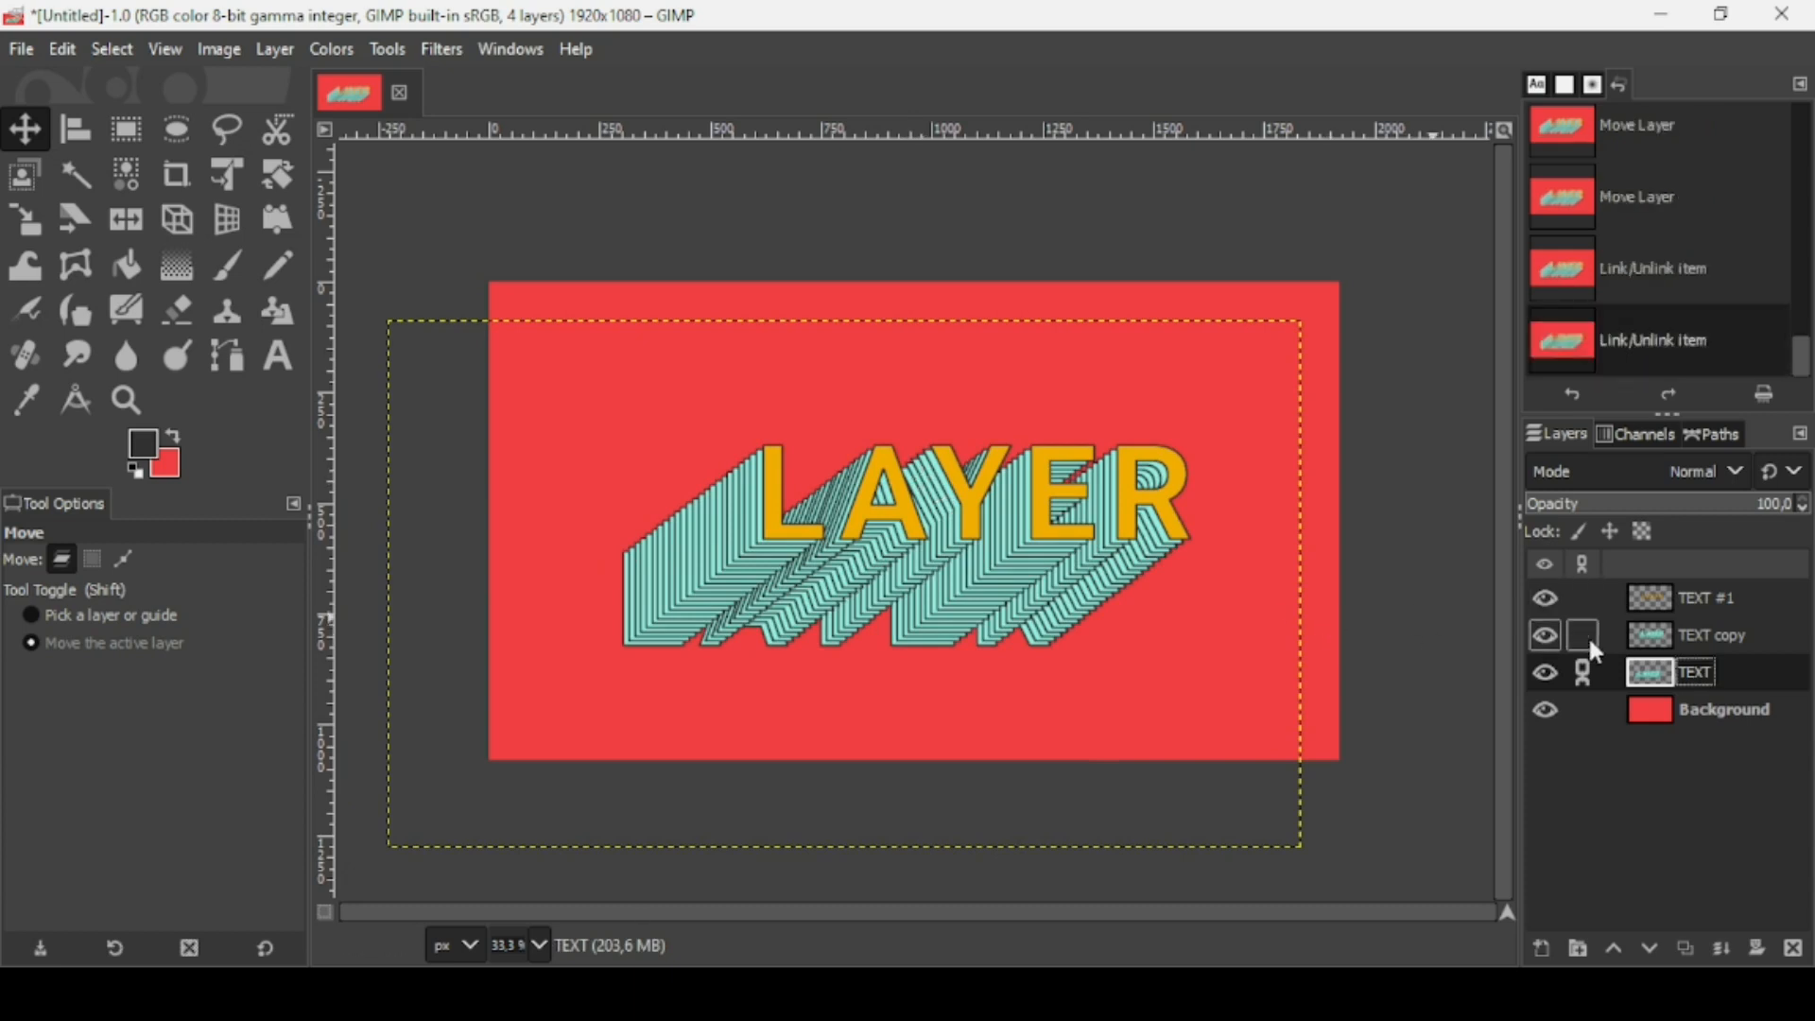
click(1588, 674)
Merge TEXT copy down into TEXT and nudge the merged turquoise stack slightly so it lines up behind the yellow lettering
click(1626, 639)
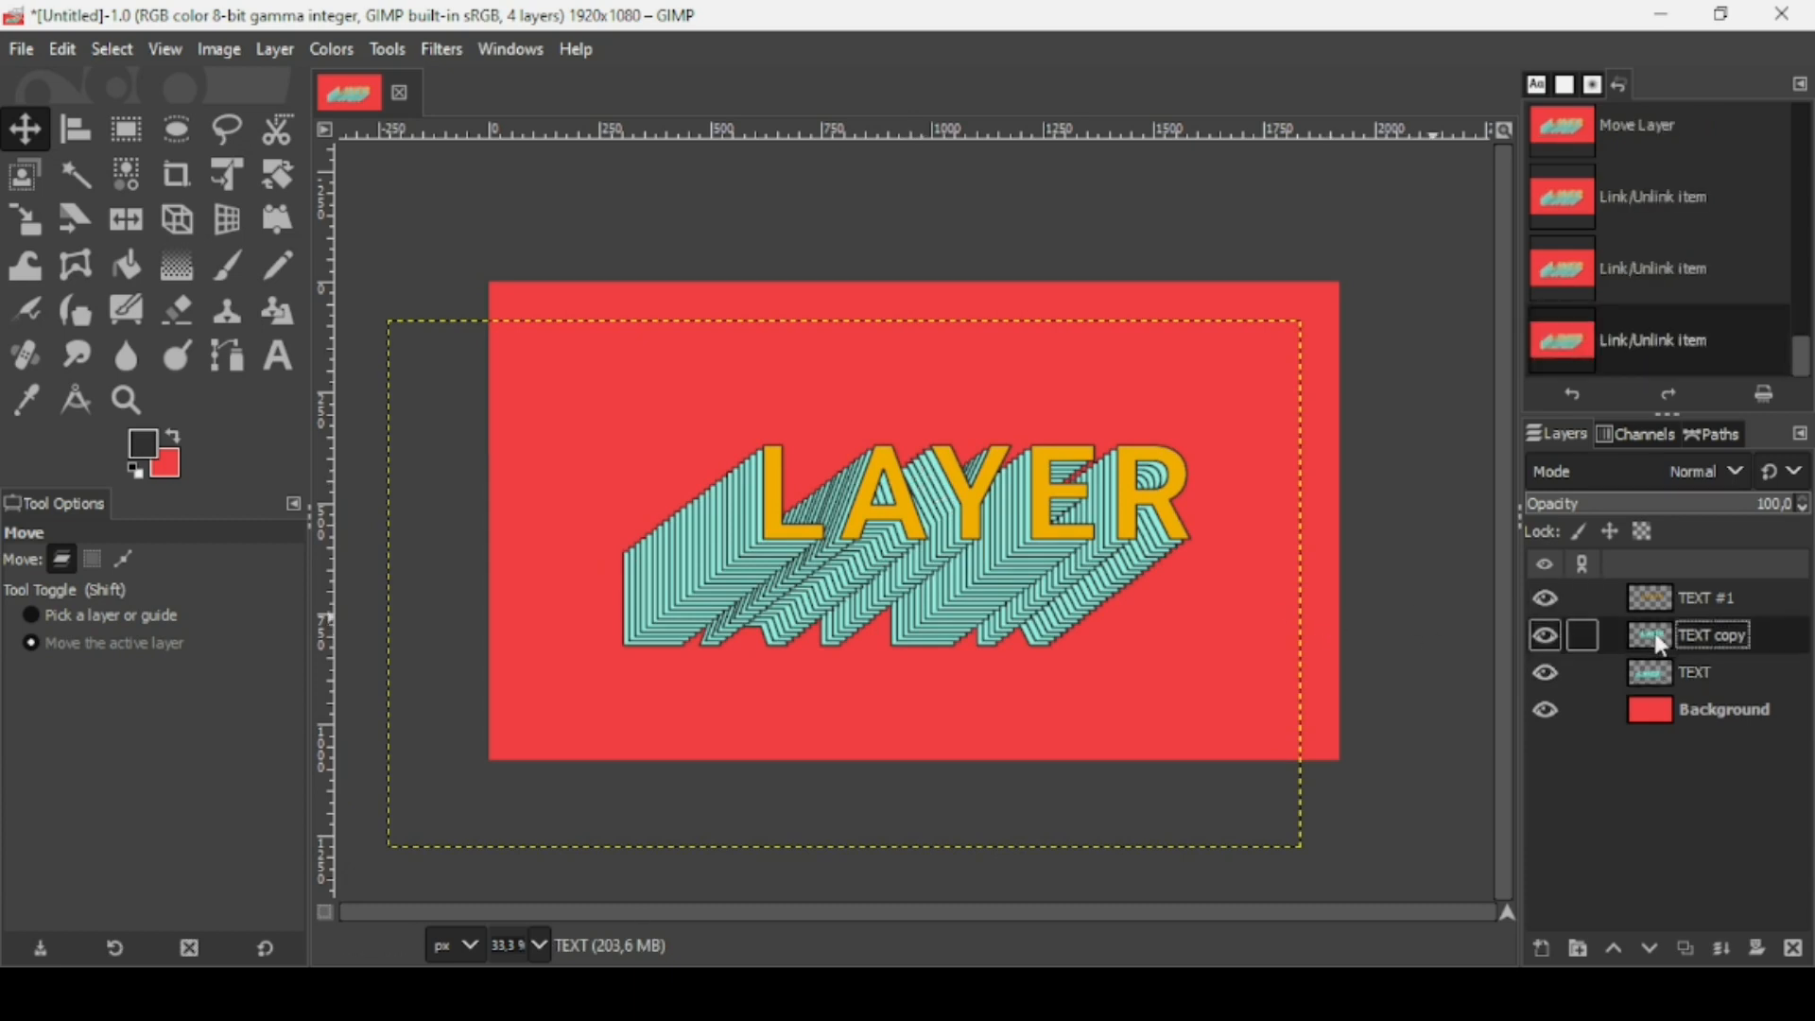
click(1720, 948)
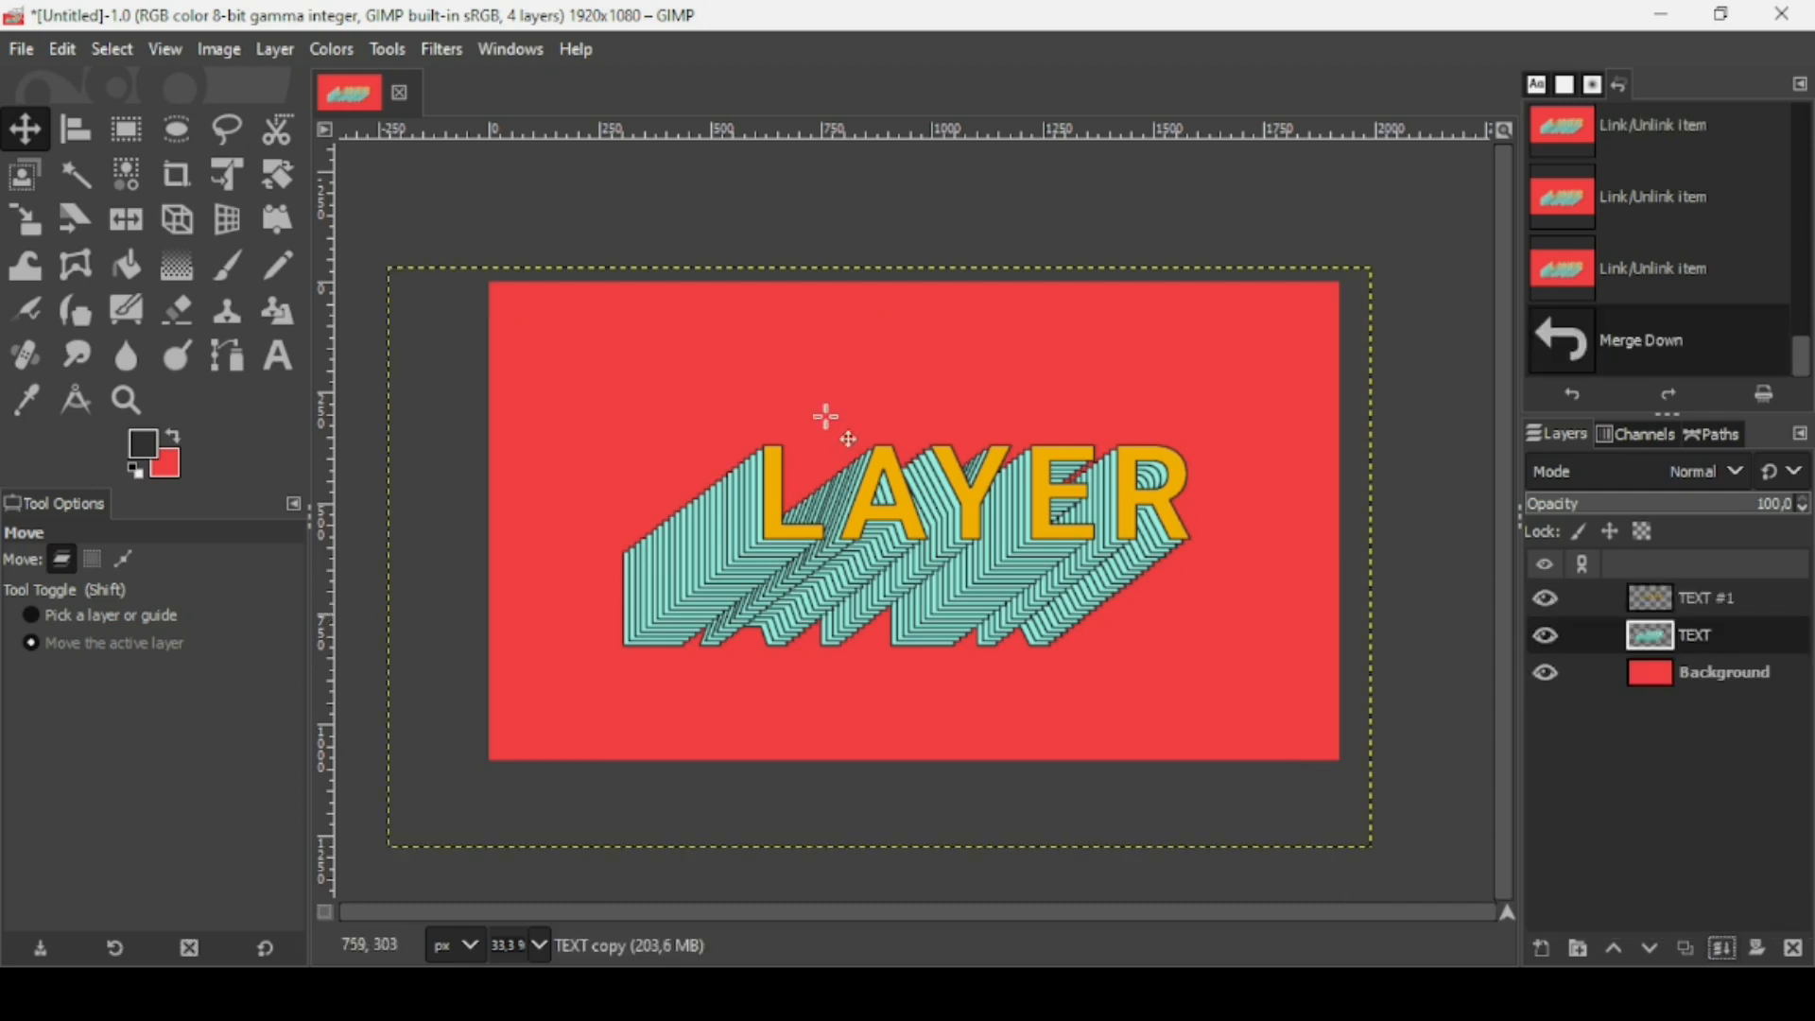
scroll(981, 495, up, 1)
drag(982, 495, 989, 496)
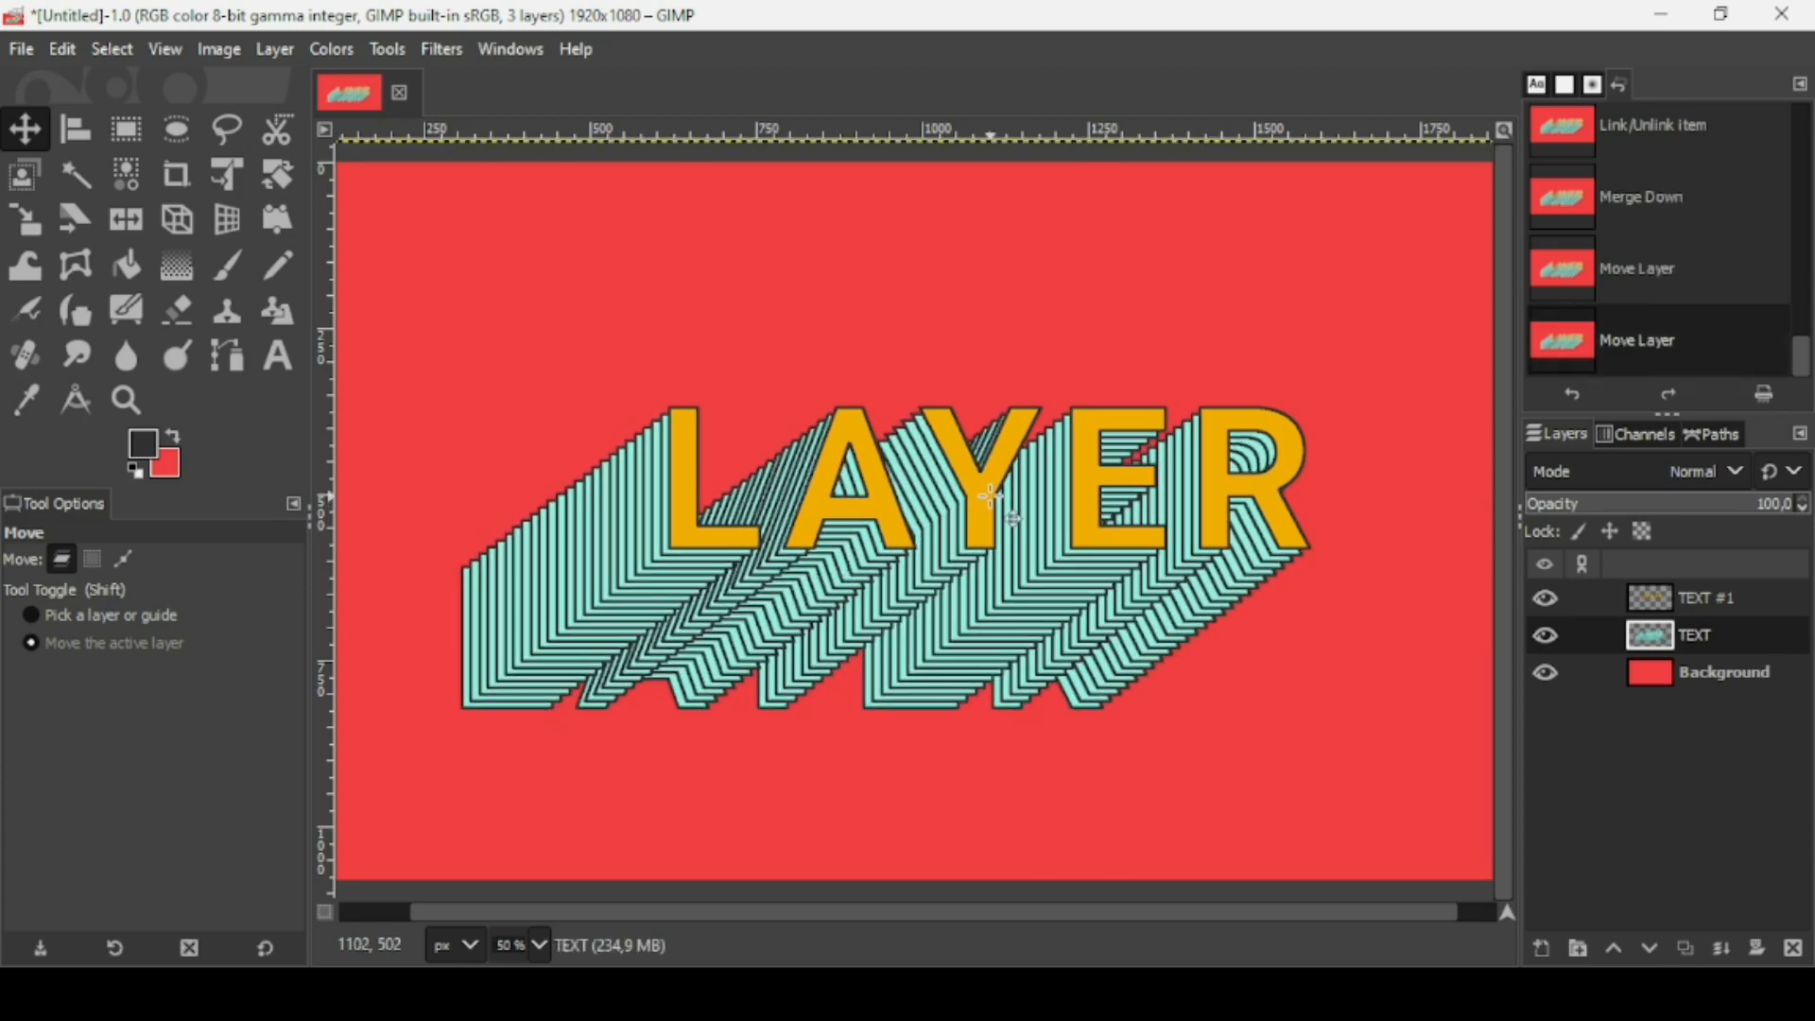
scroll(990, 495, down, 1)
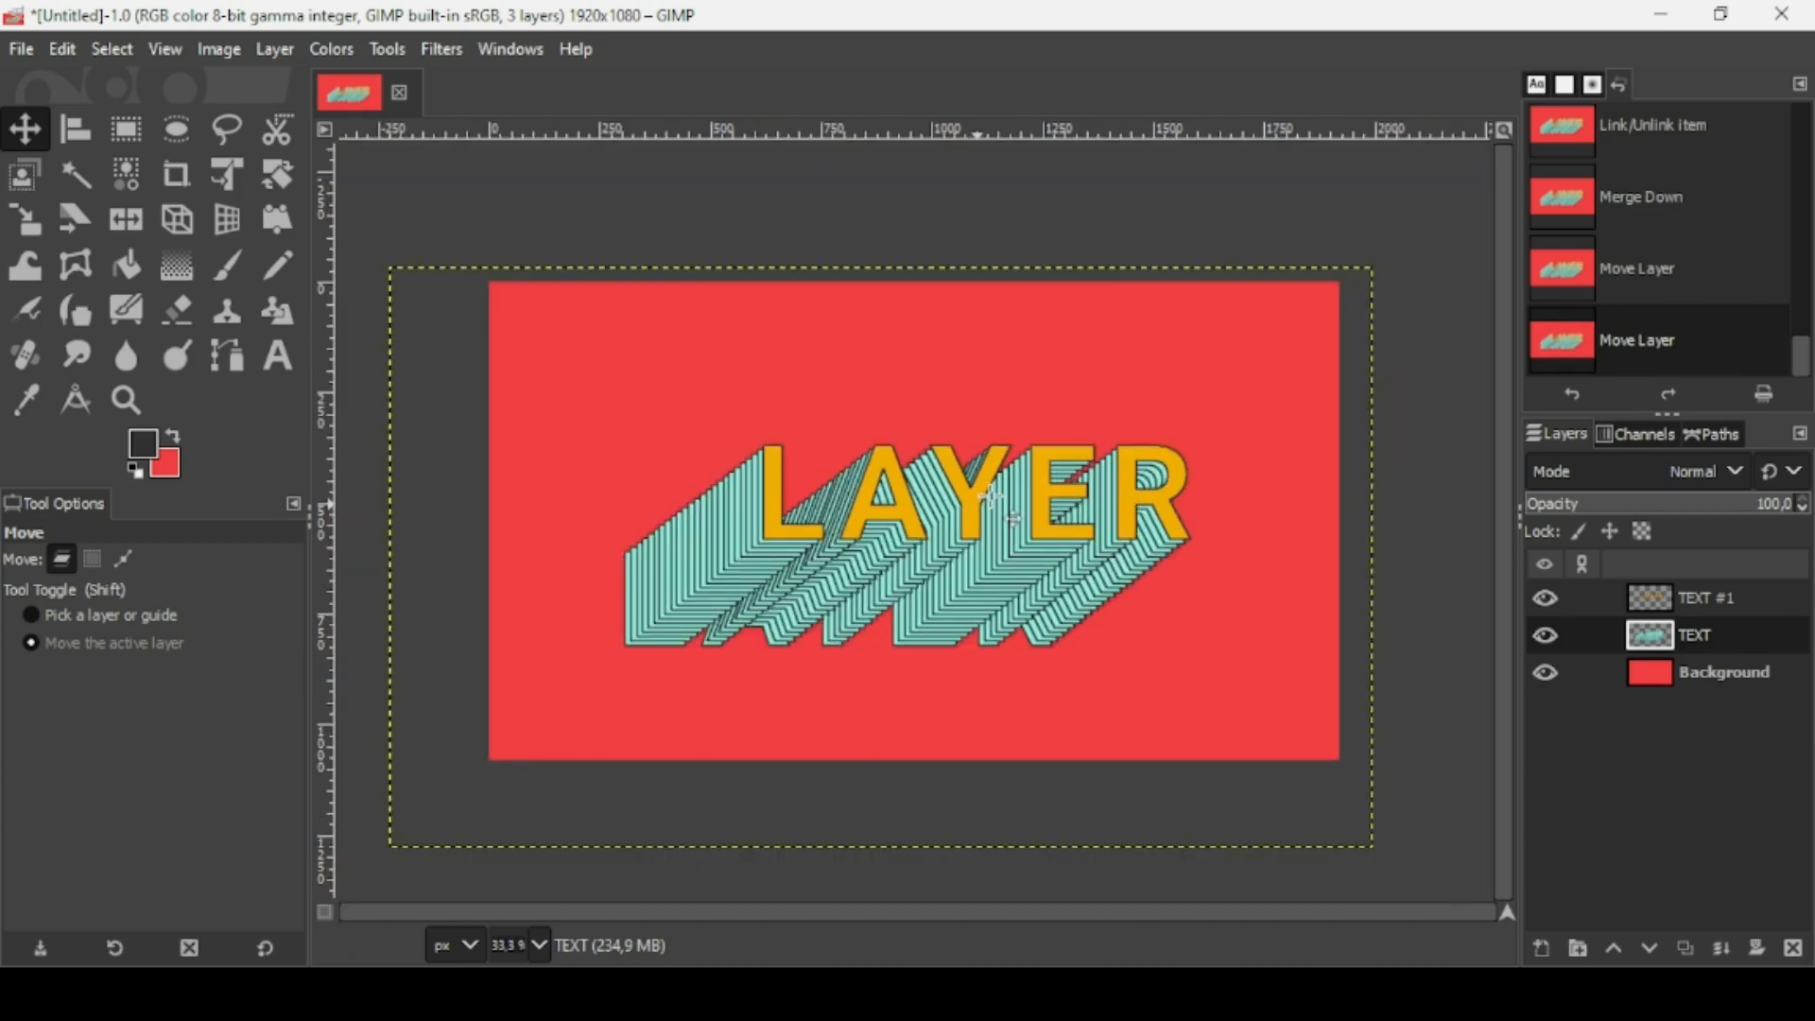
Merge TEXT #1 and the turquoise stack down into the Background layer, and fit the resulting layer to the image size
click(1658, 597)
right_click(1660, 601)
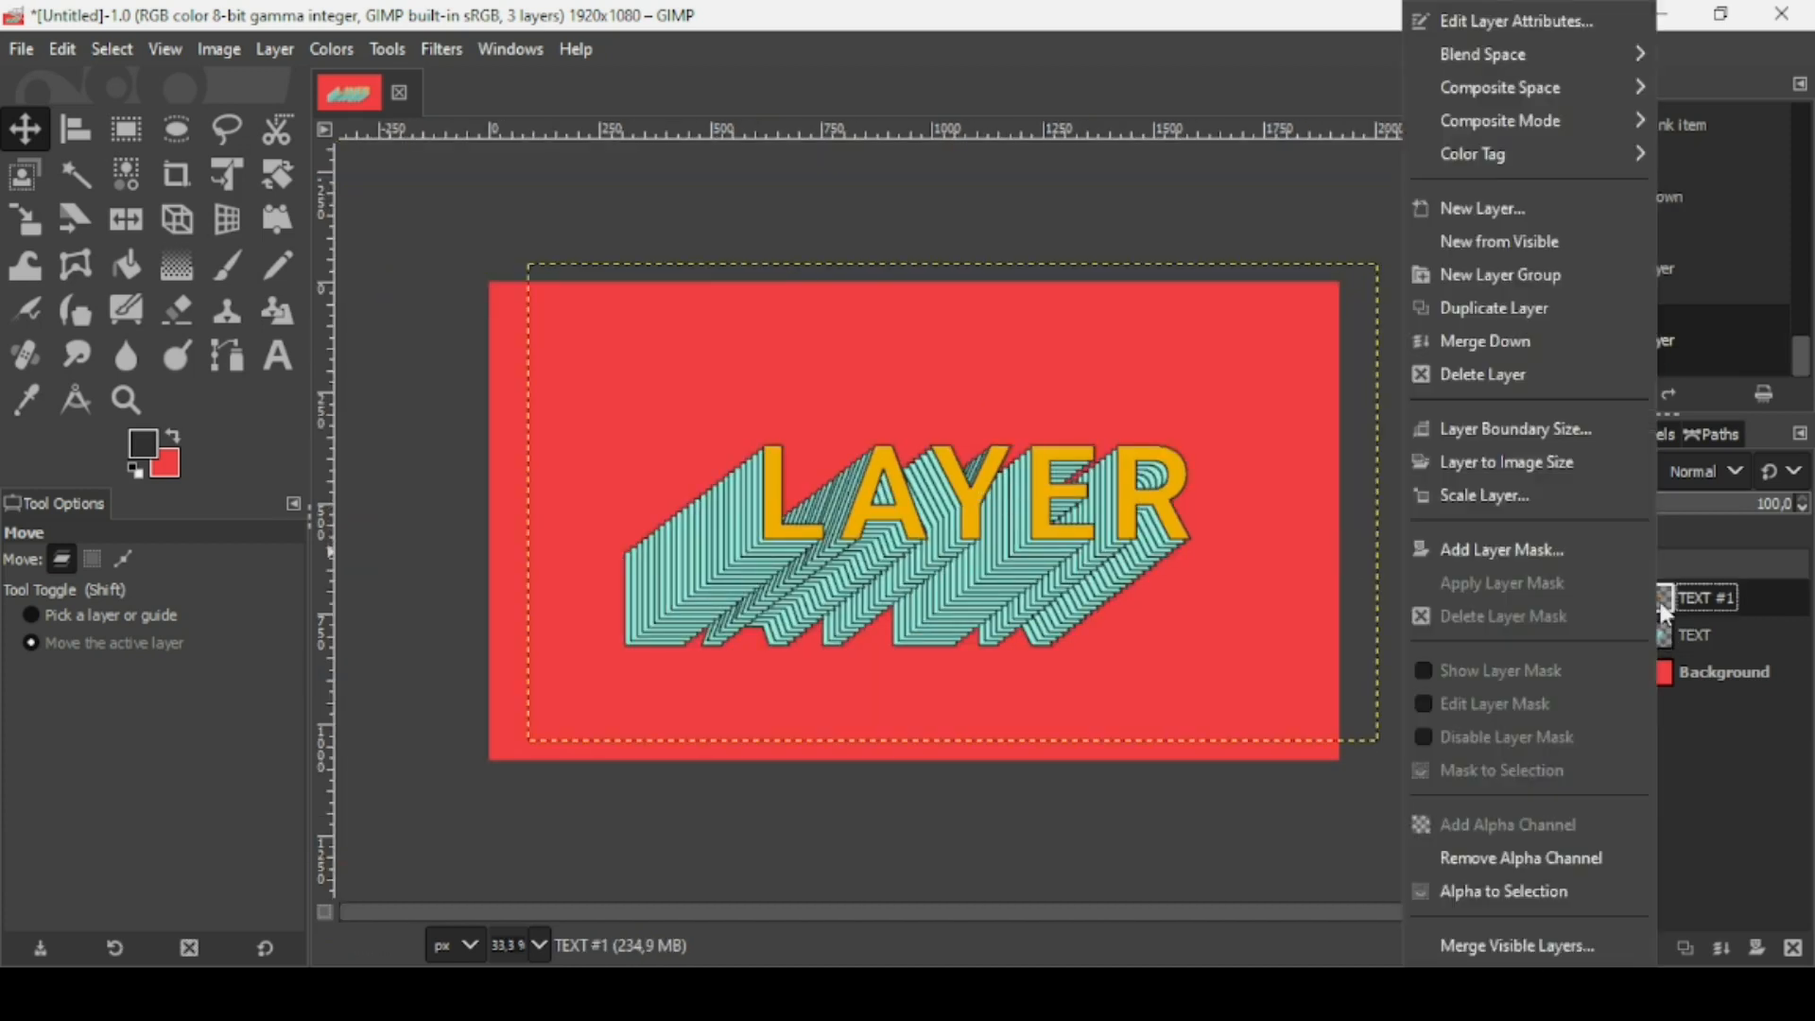
key(Escape)
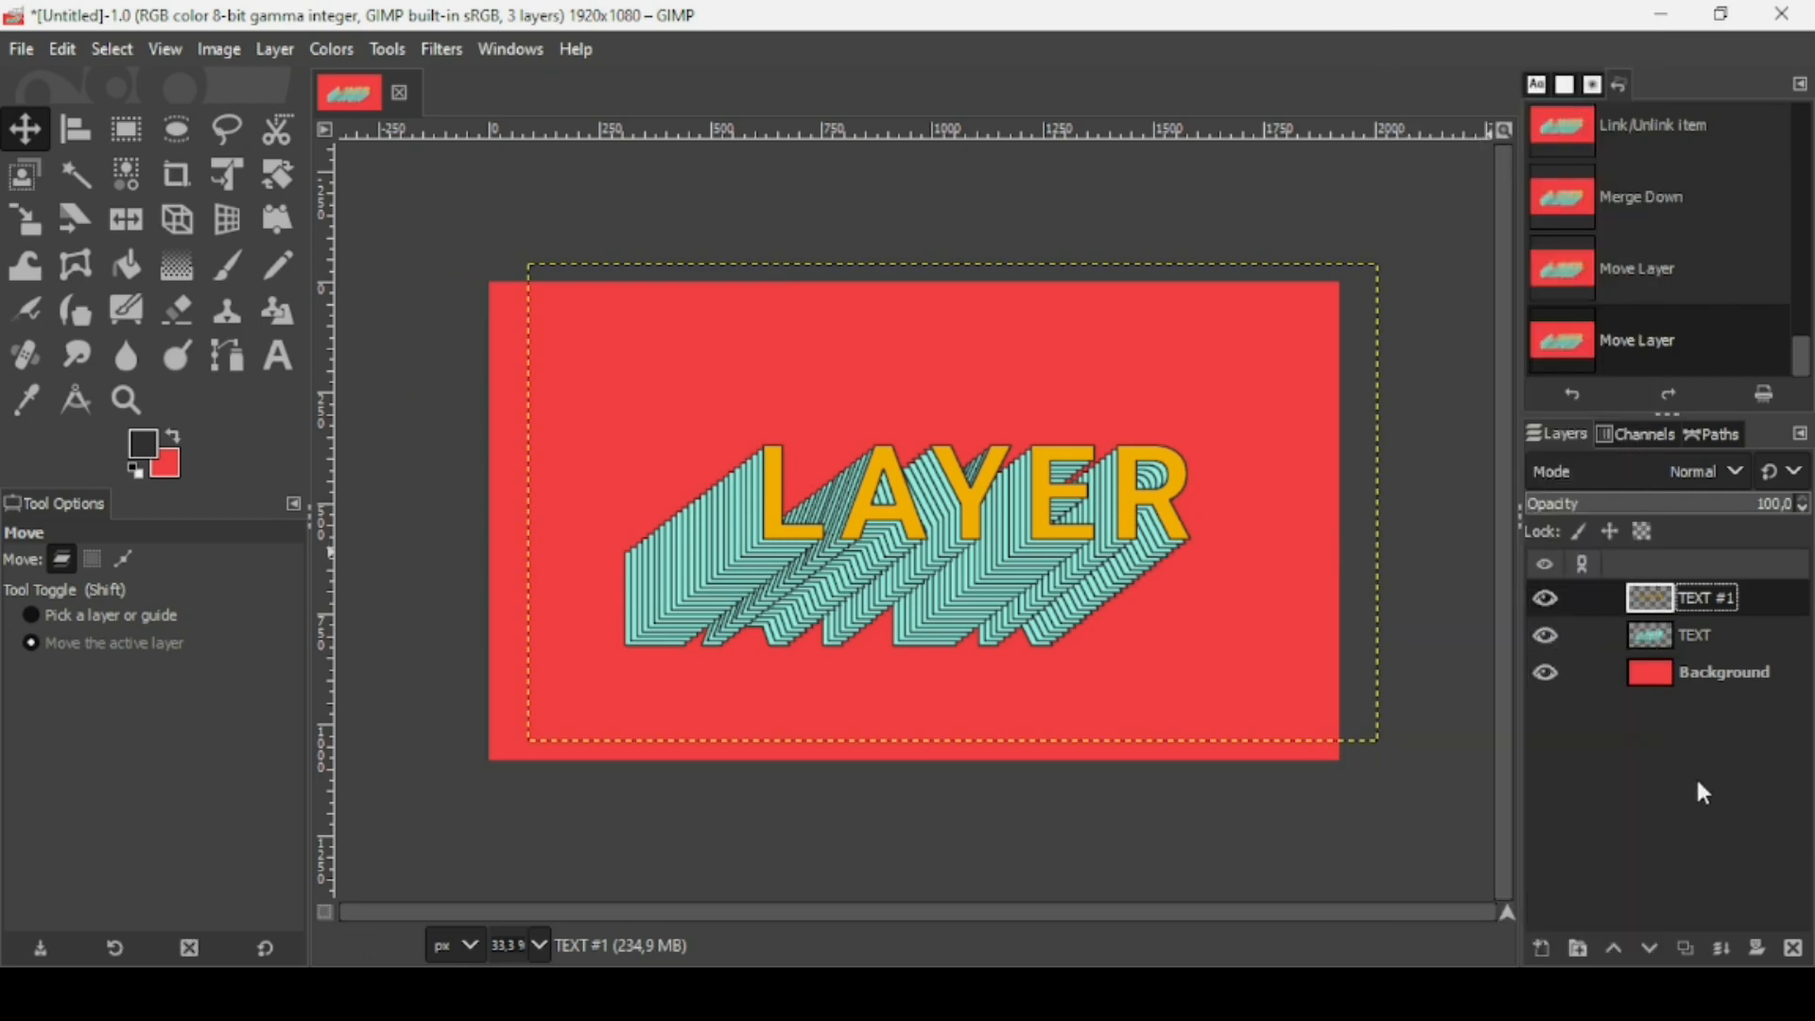
click(1713, 944)
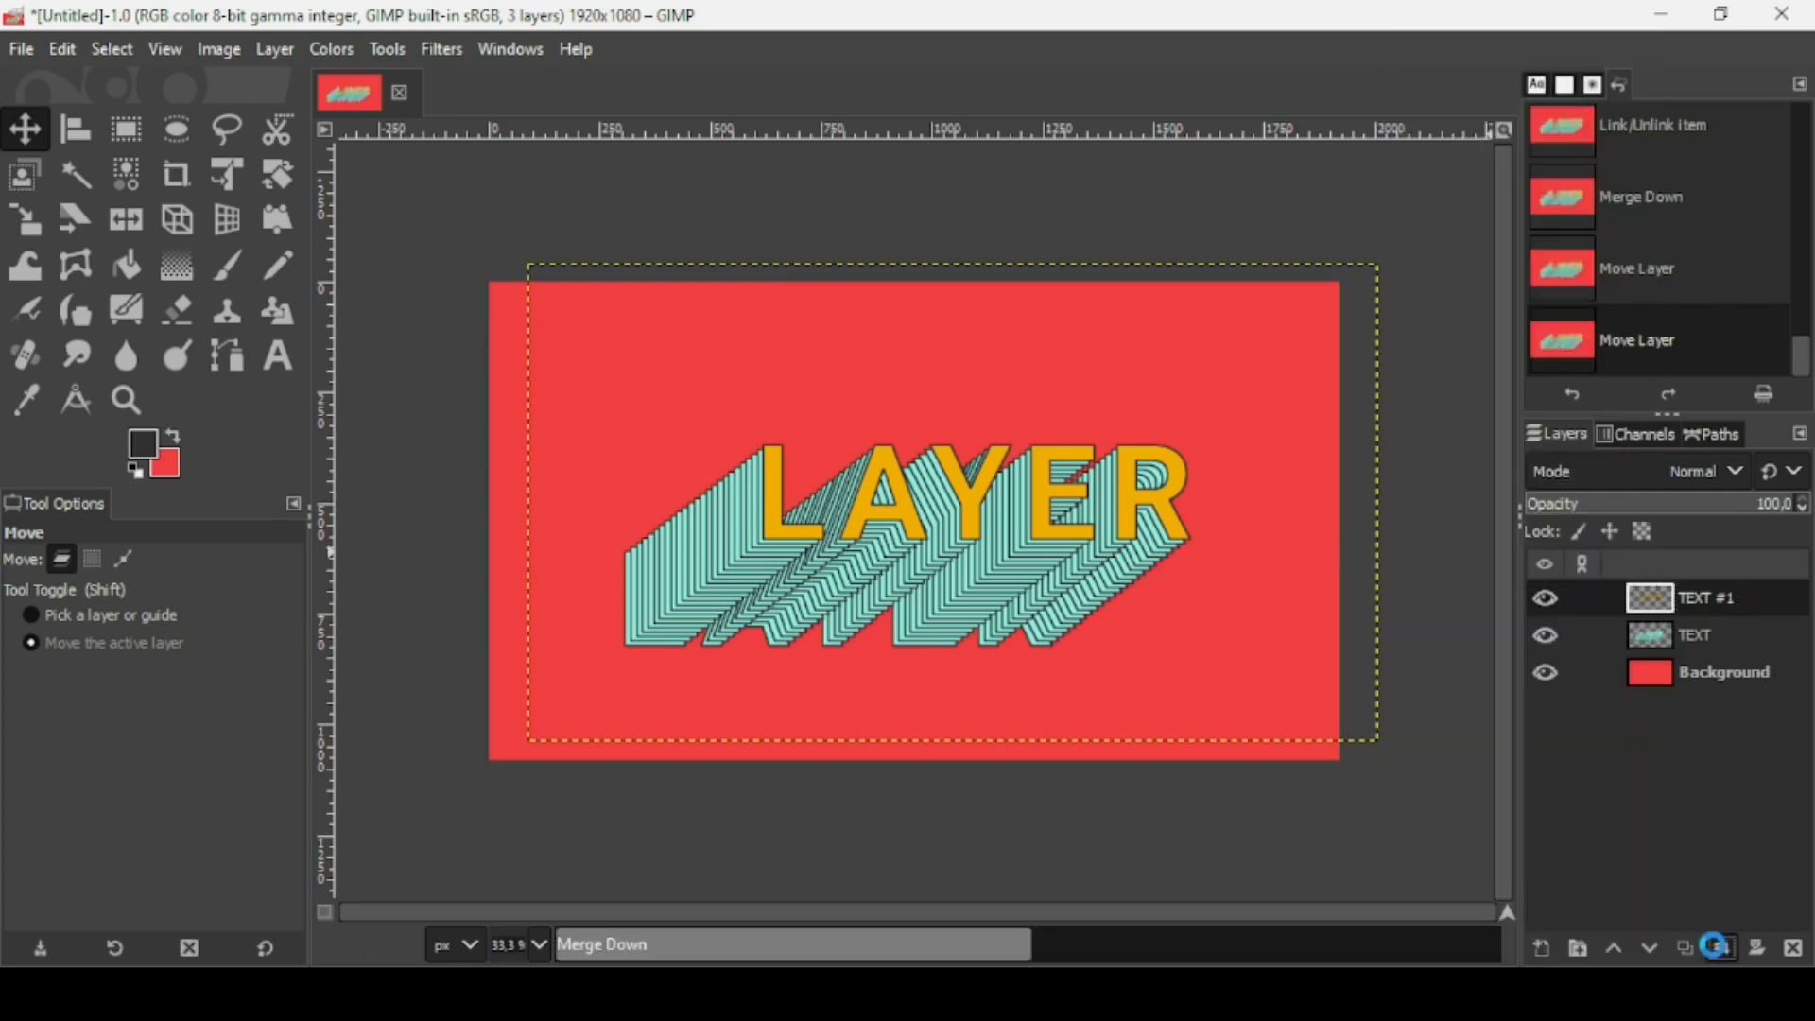
click(1715, 950)
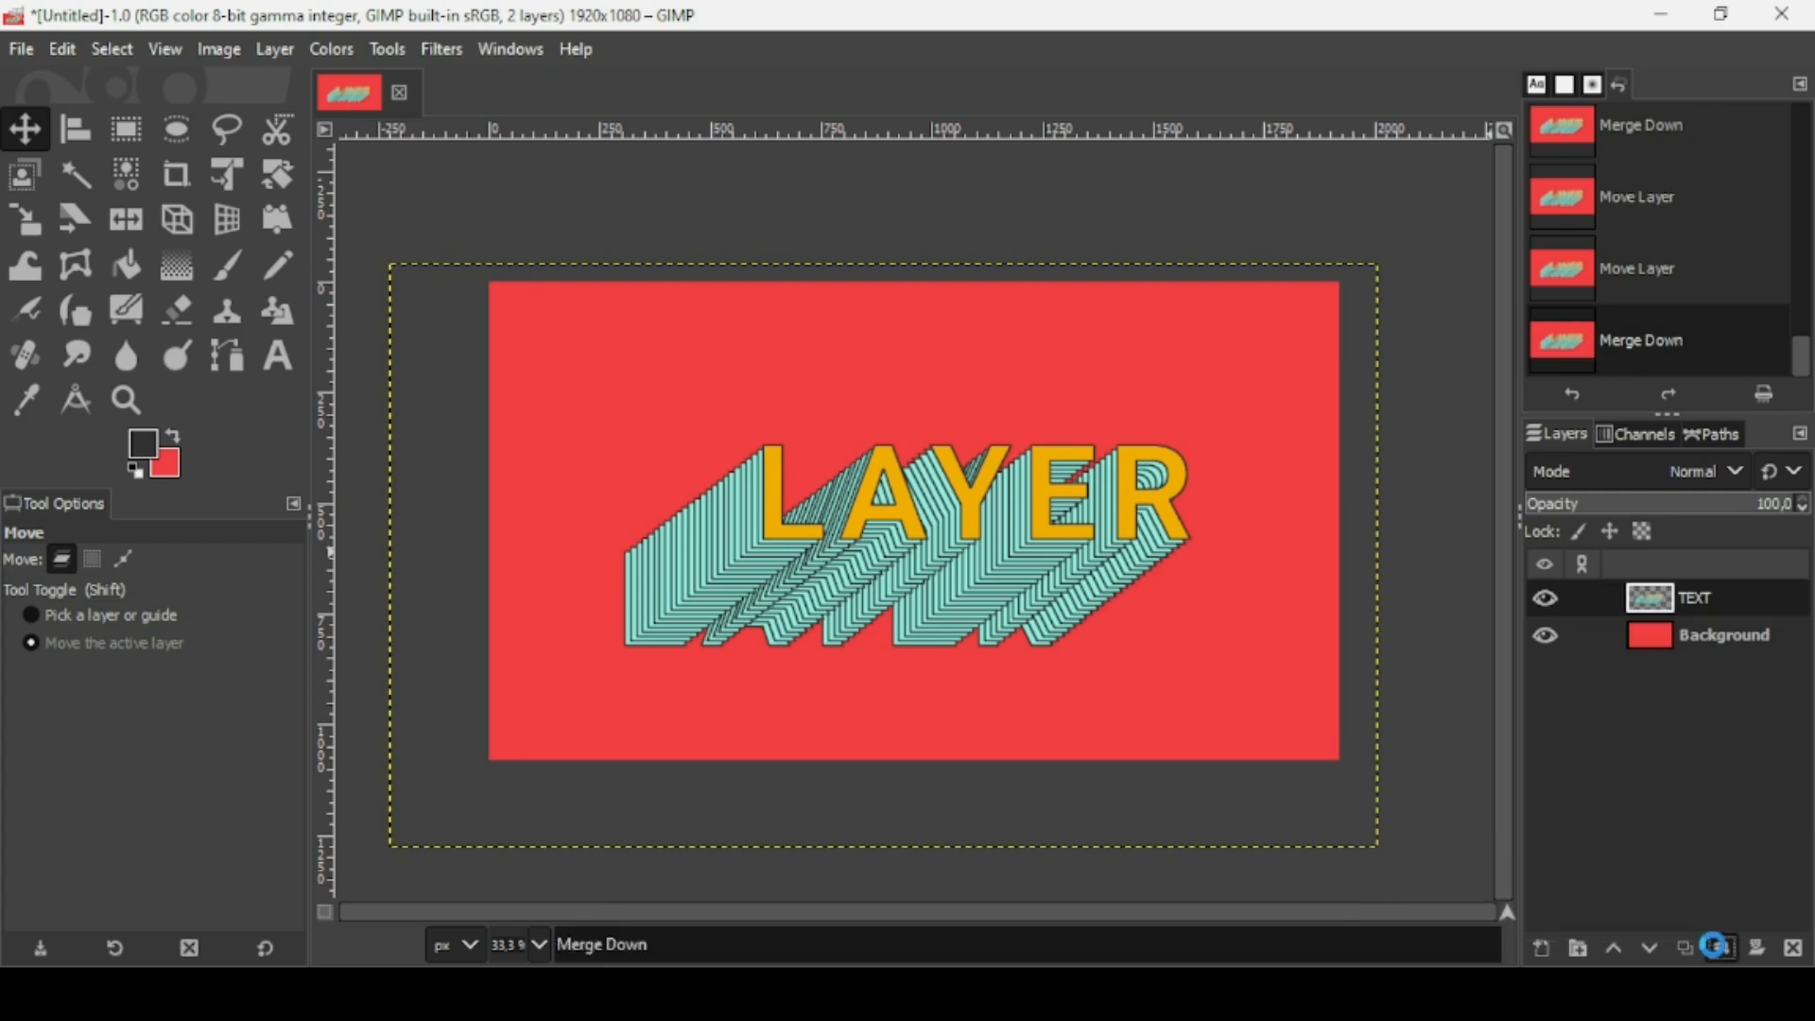
right_click(1660, 598)
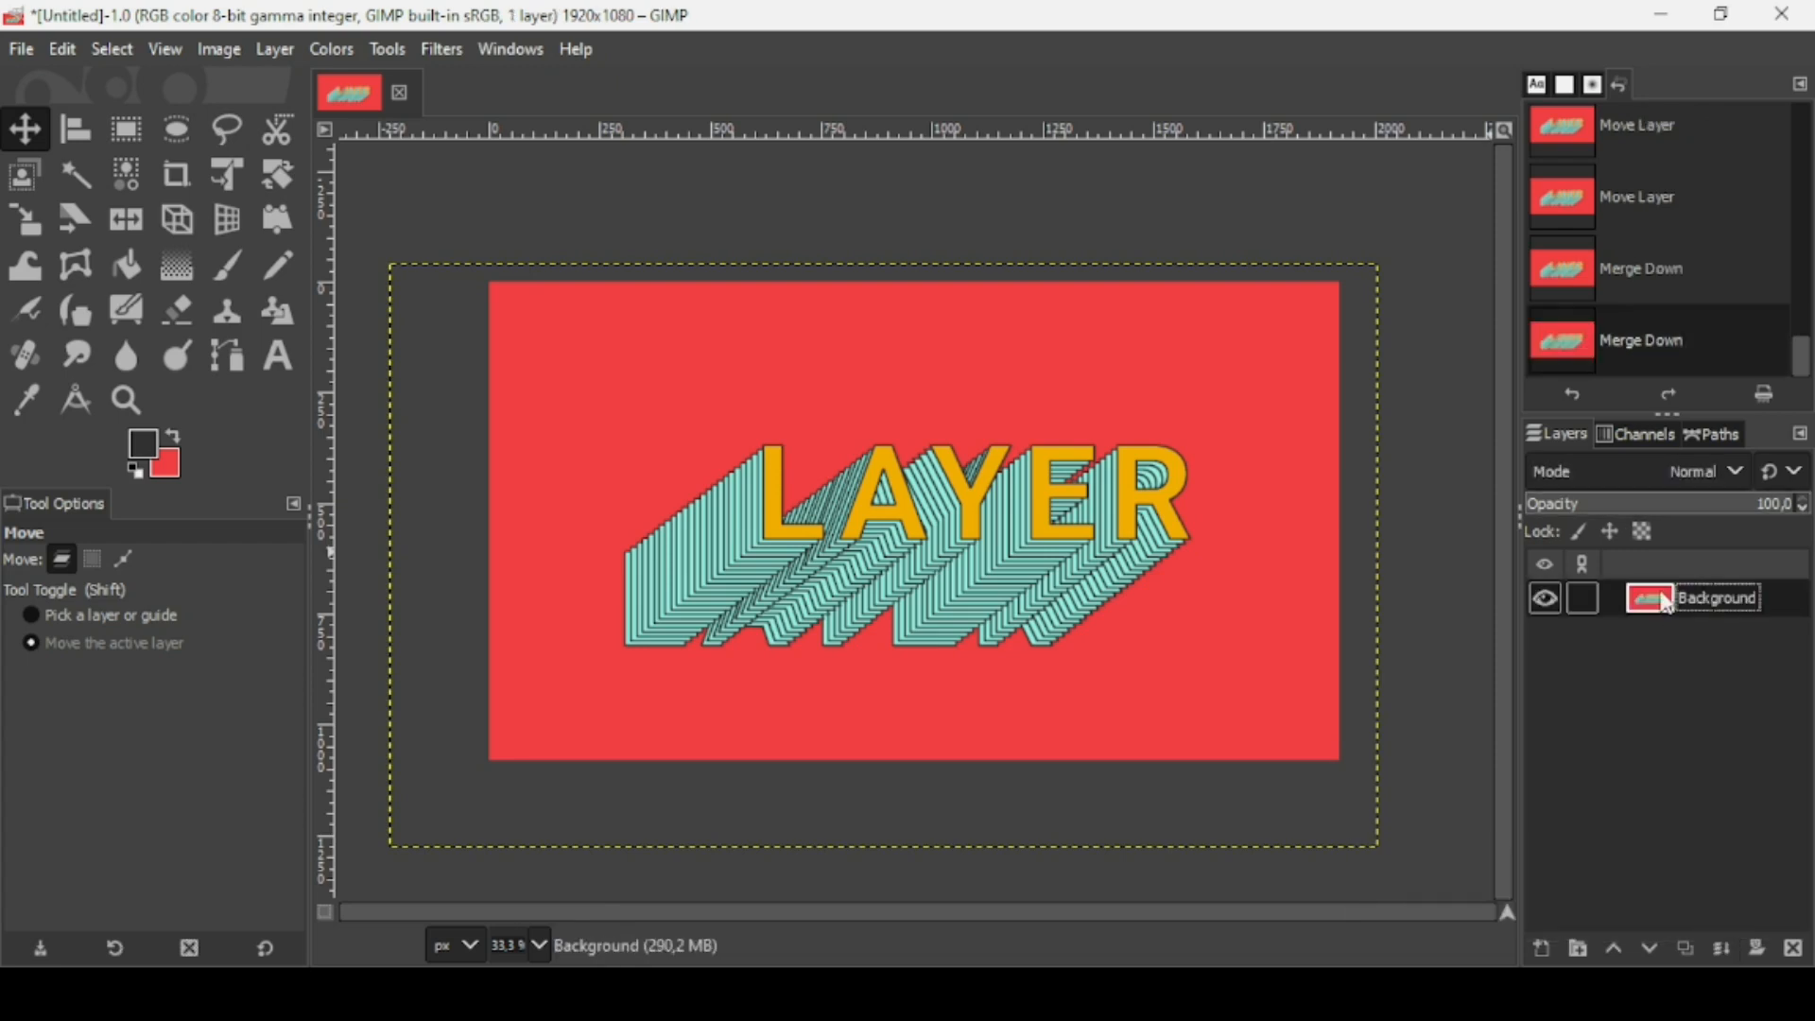
click(1567, 461)
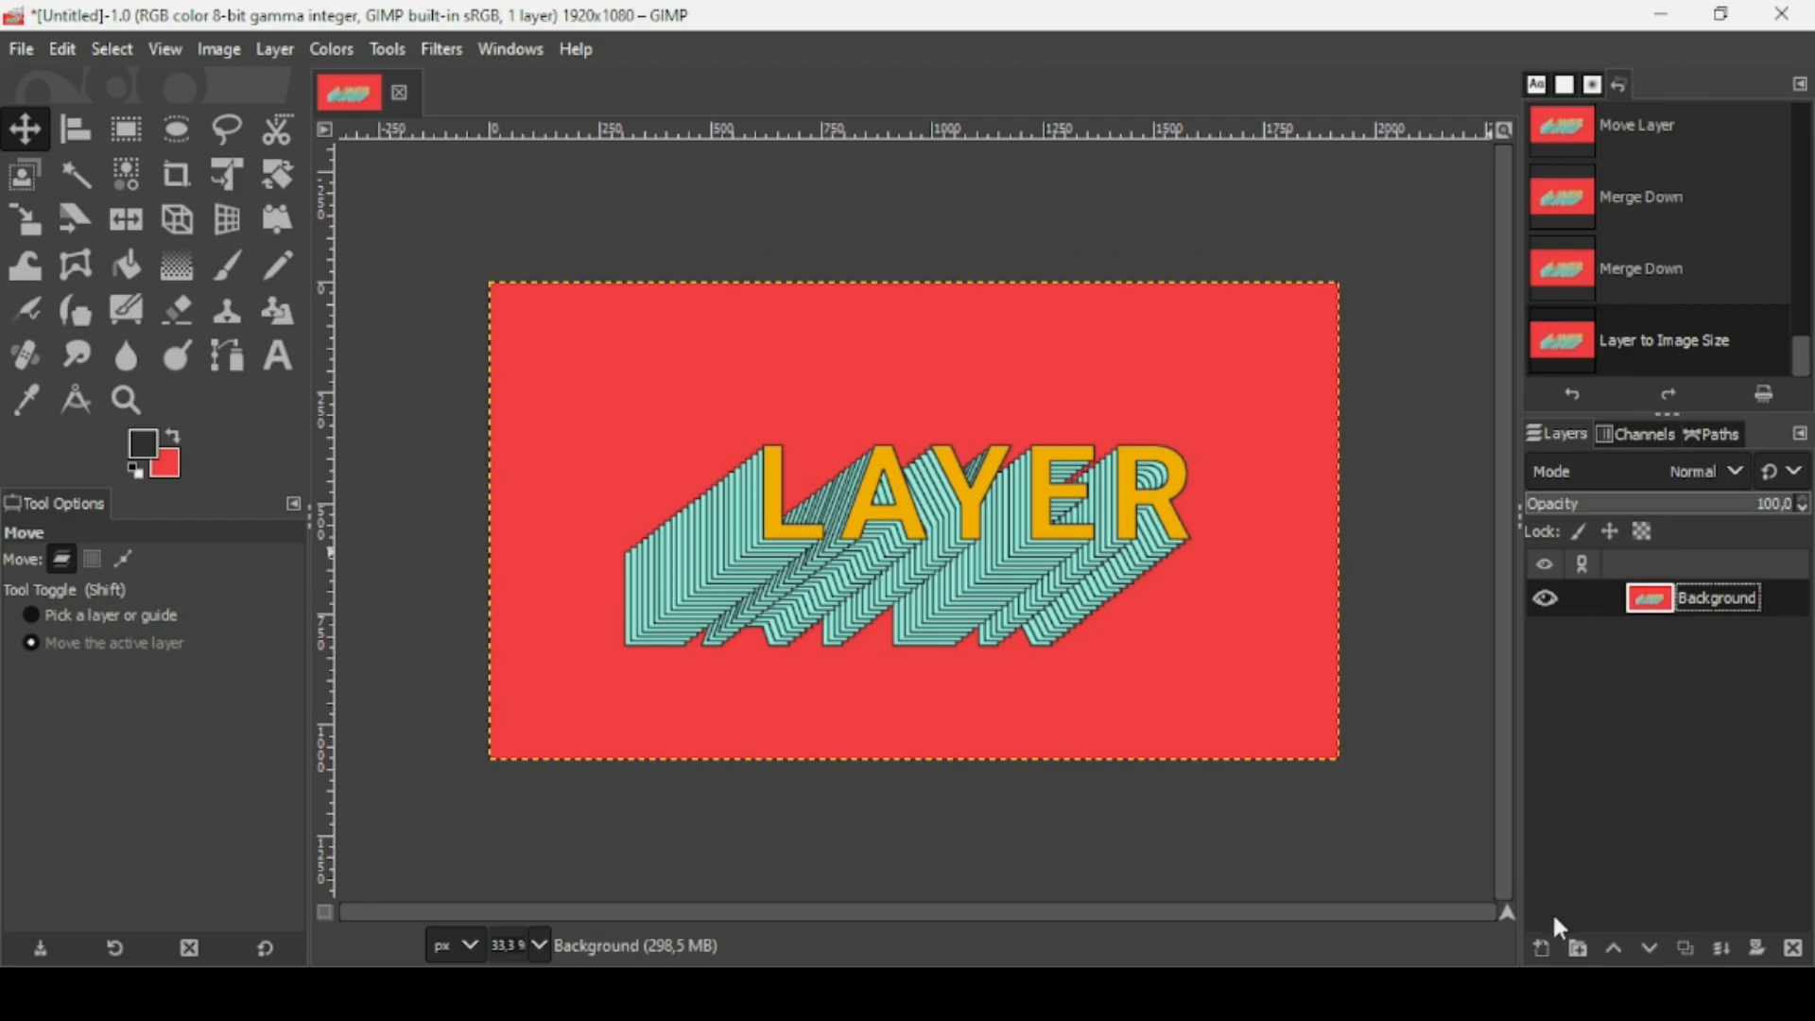
Add a new 1920 × 1080 px layer above the Background, reset the colours to default, and fill the layer with black
click(1538, 945)
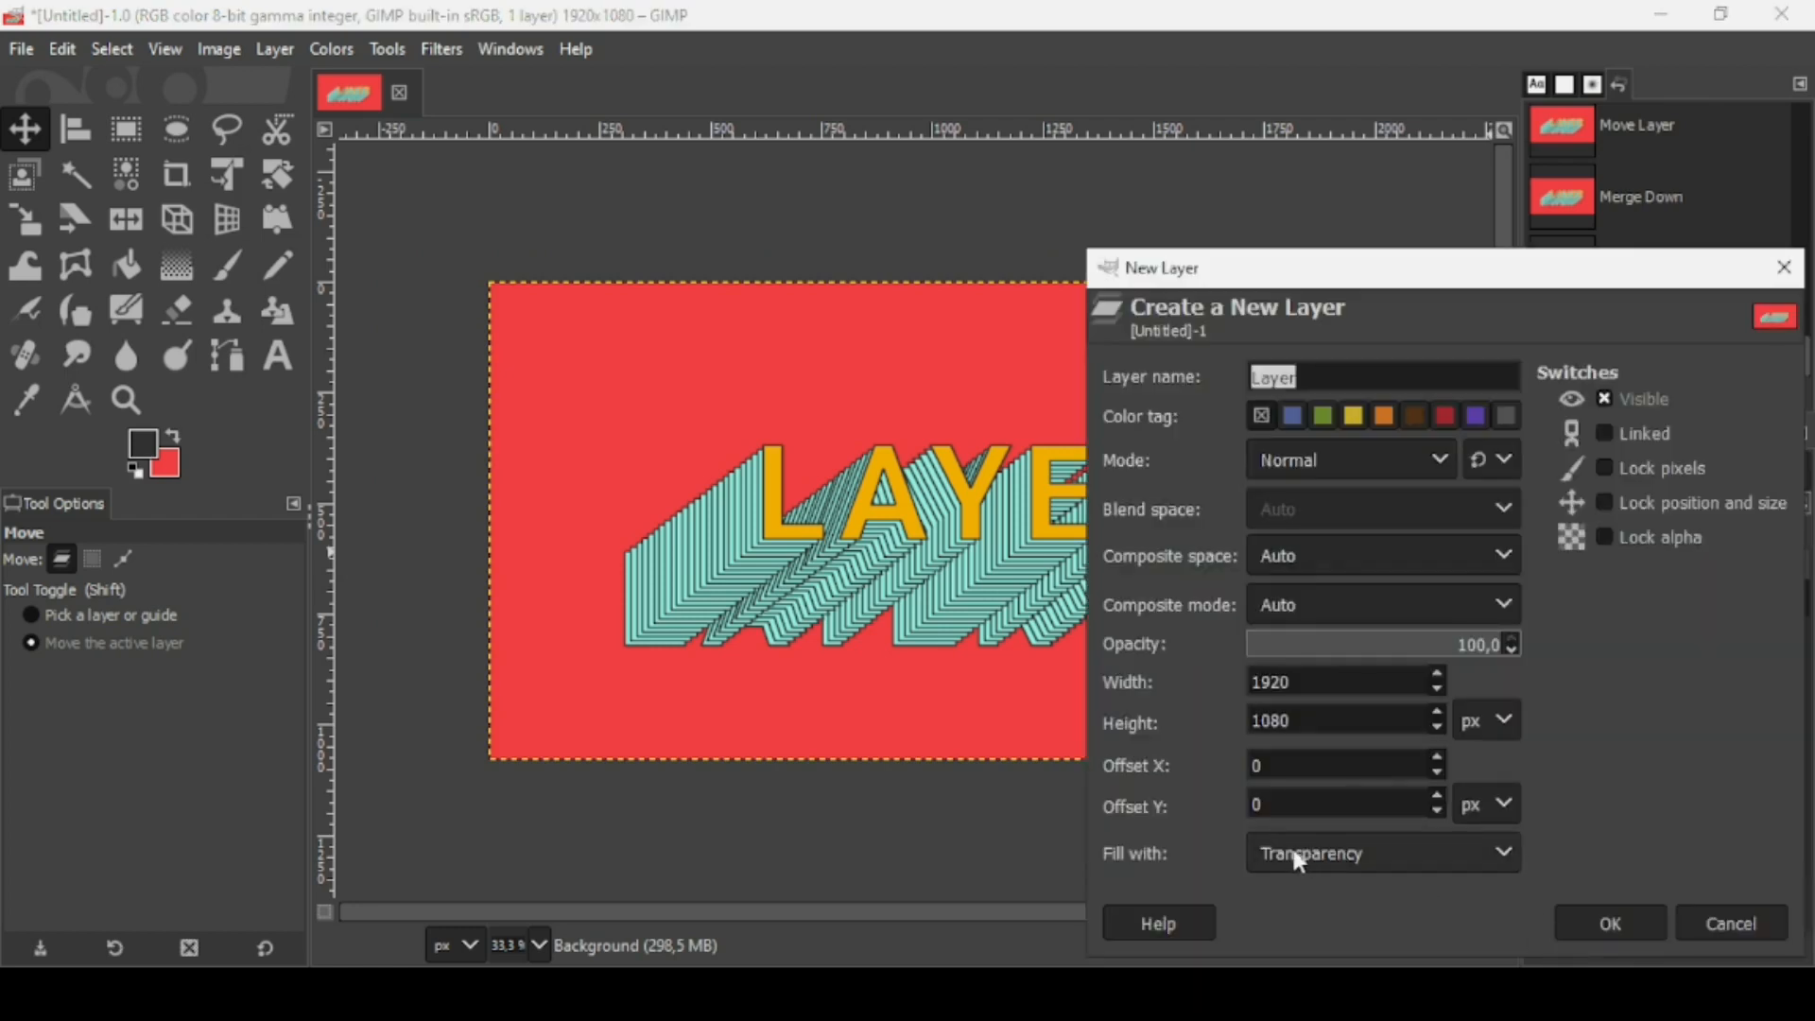
click(1650, 919)
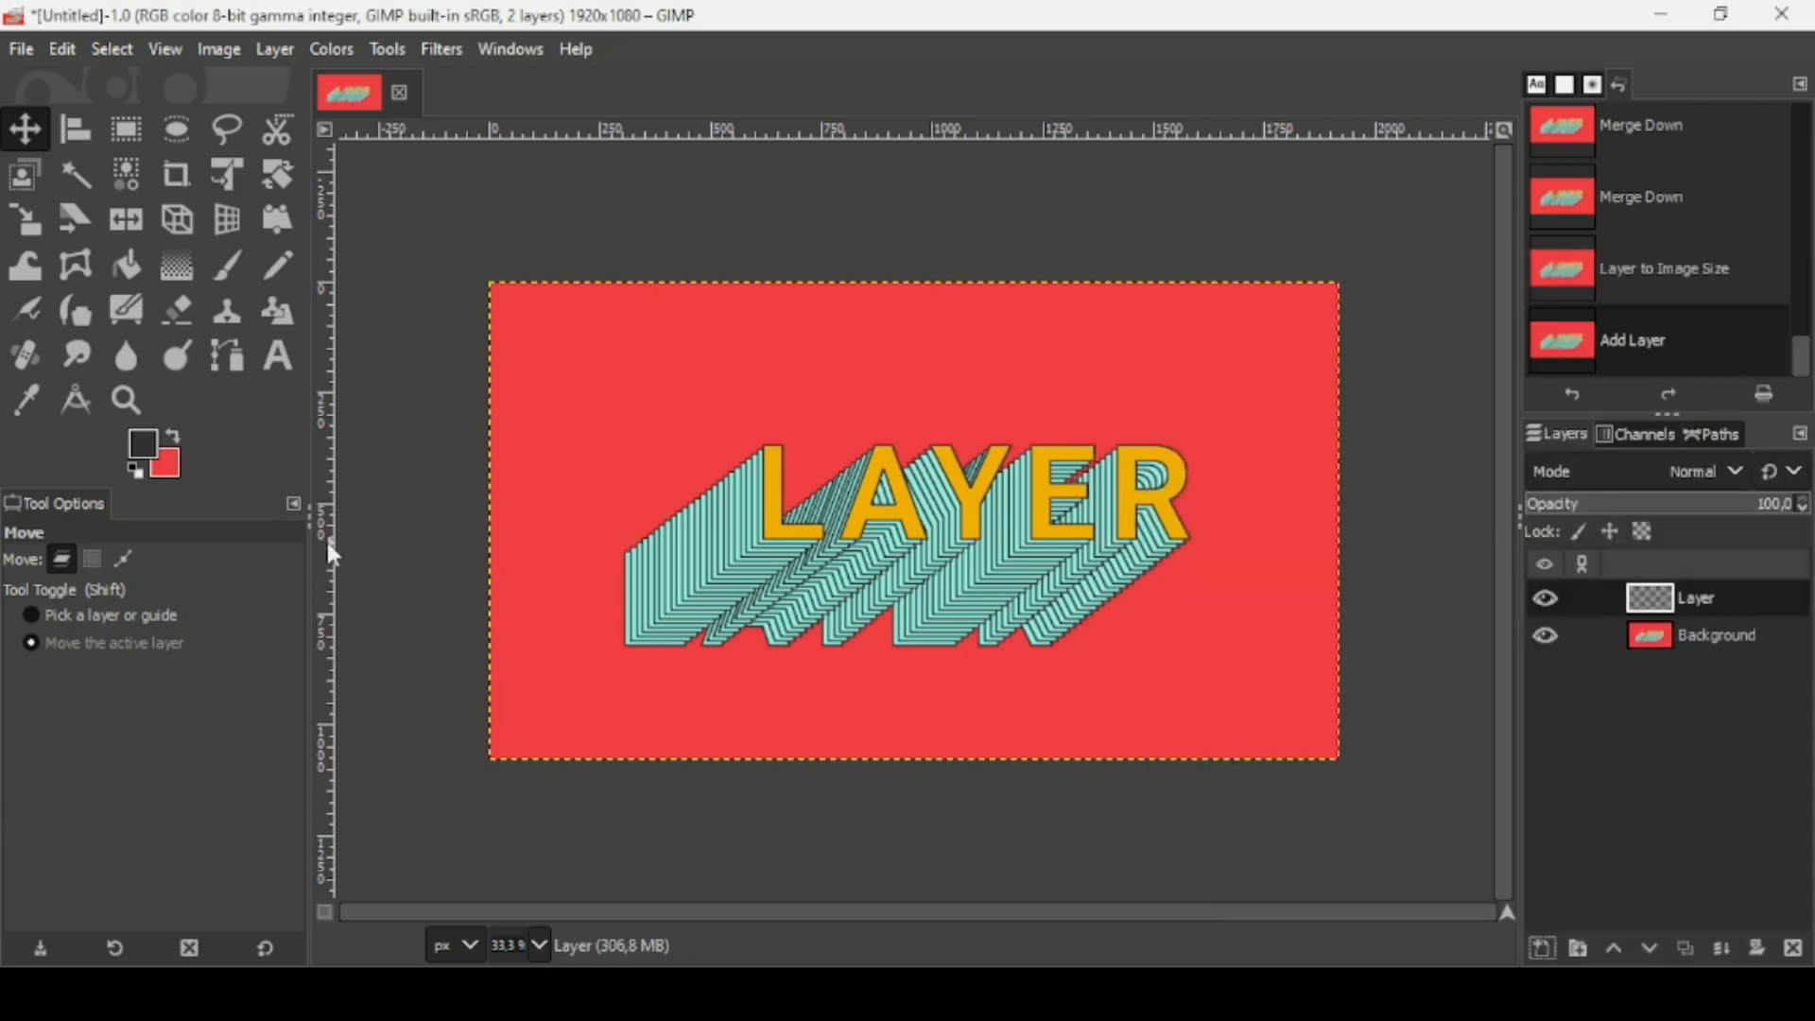
click(146, 484)
drag(144, 454, 724, 469)
click(1546, 598)
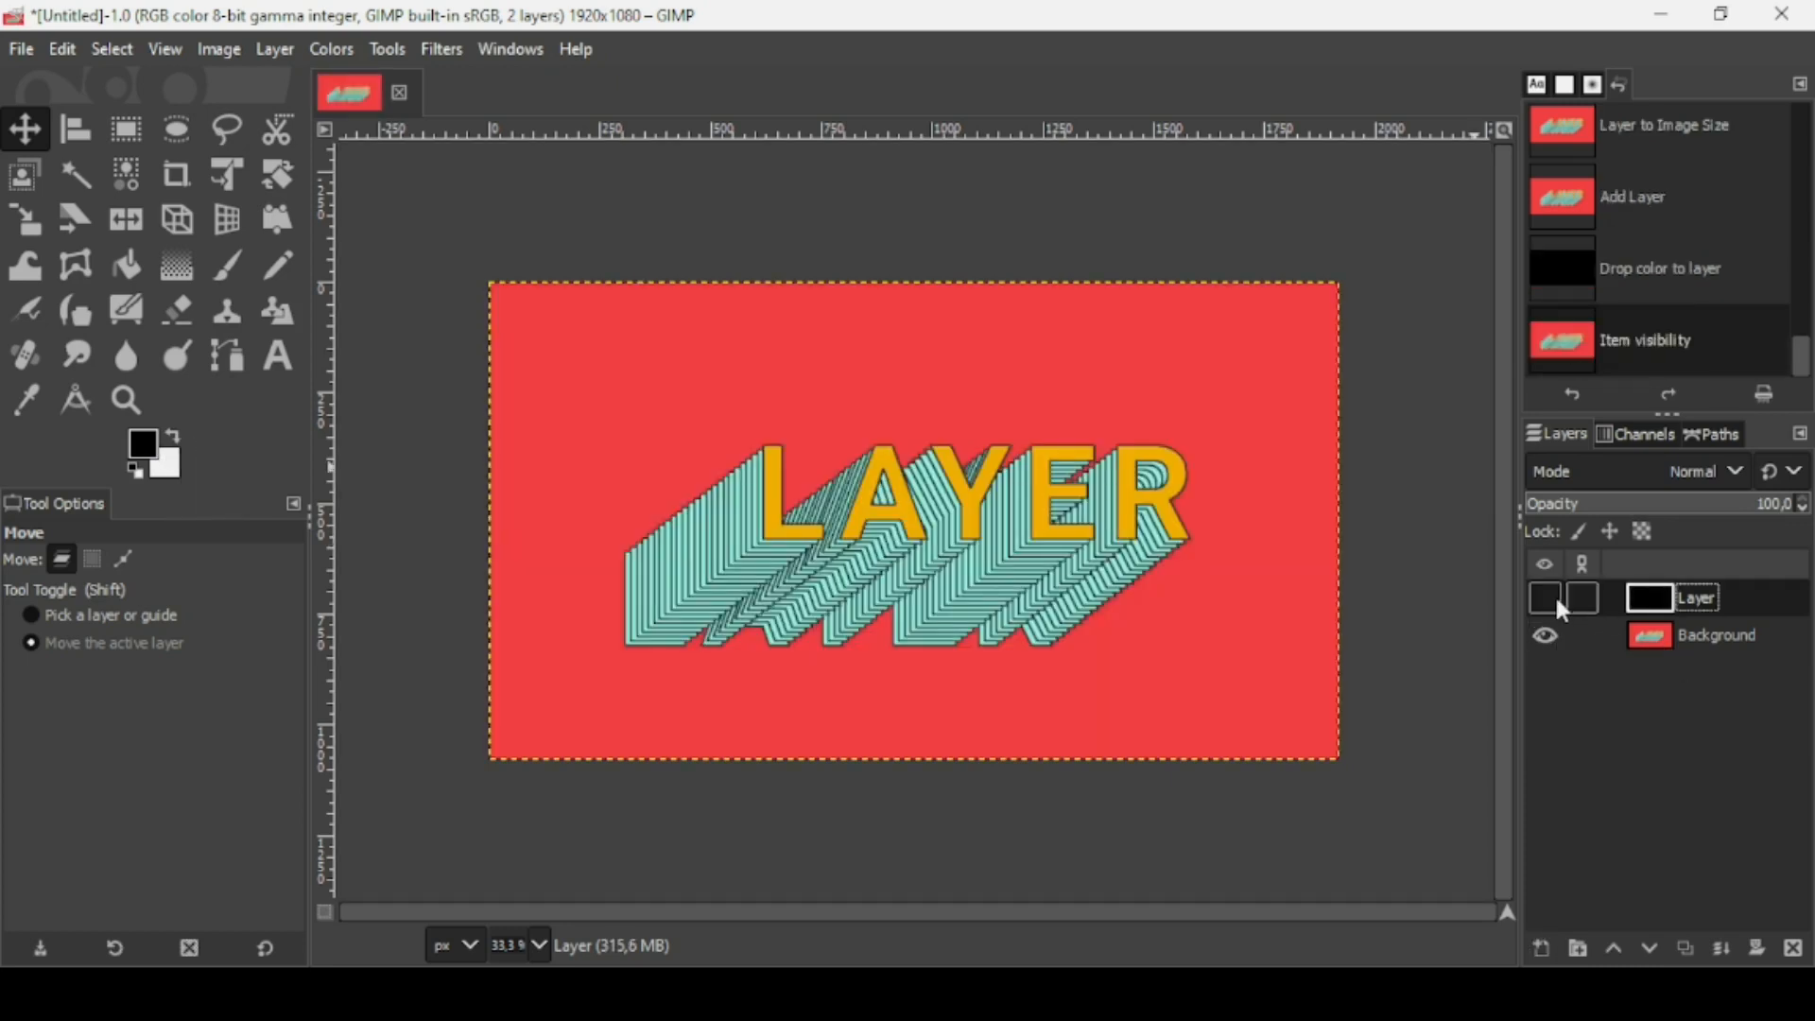
click(1555, 603)
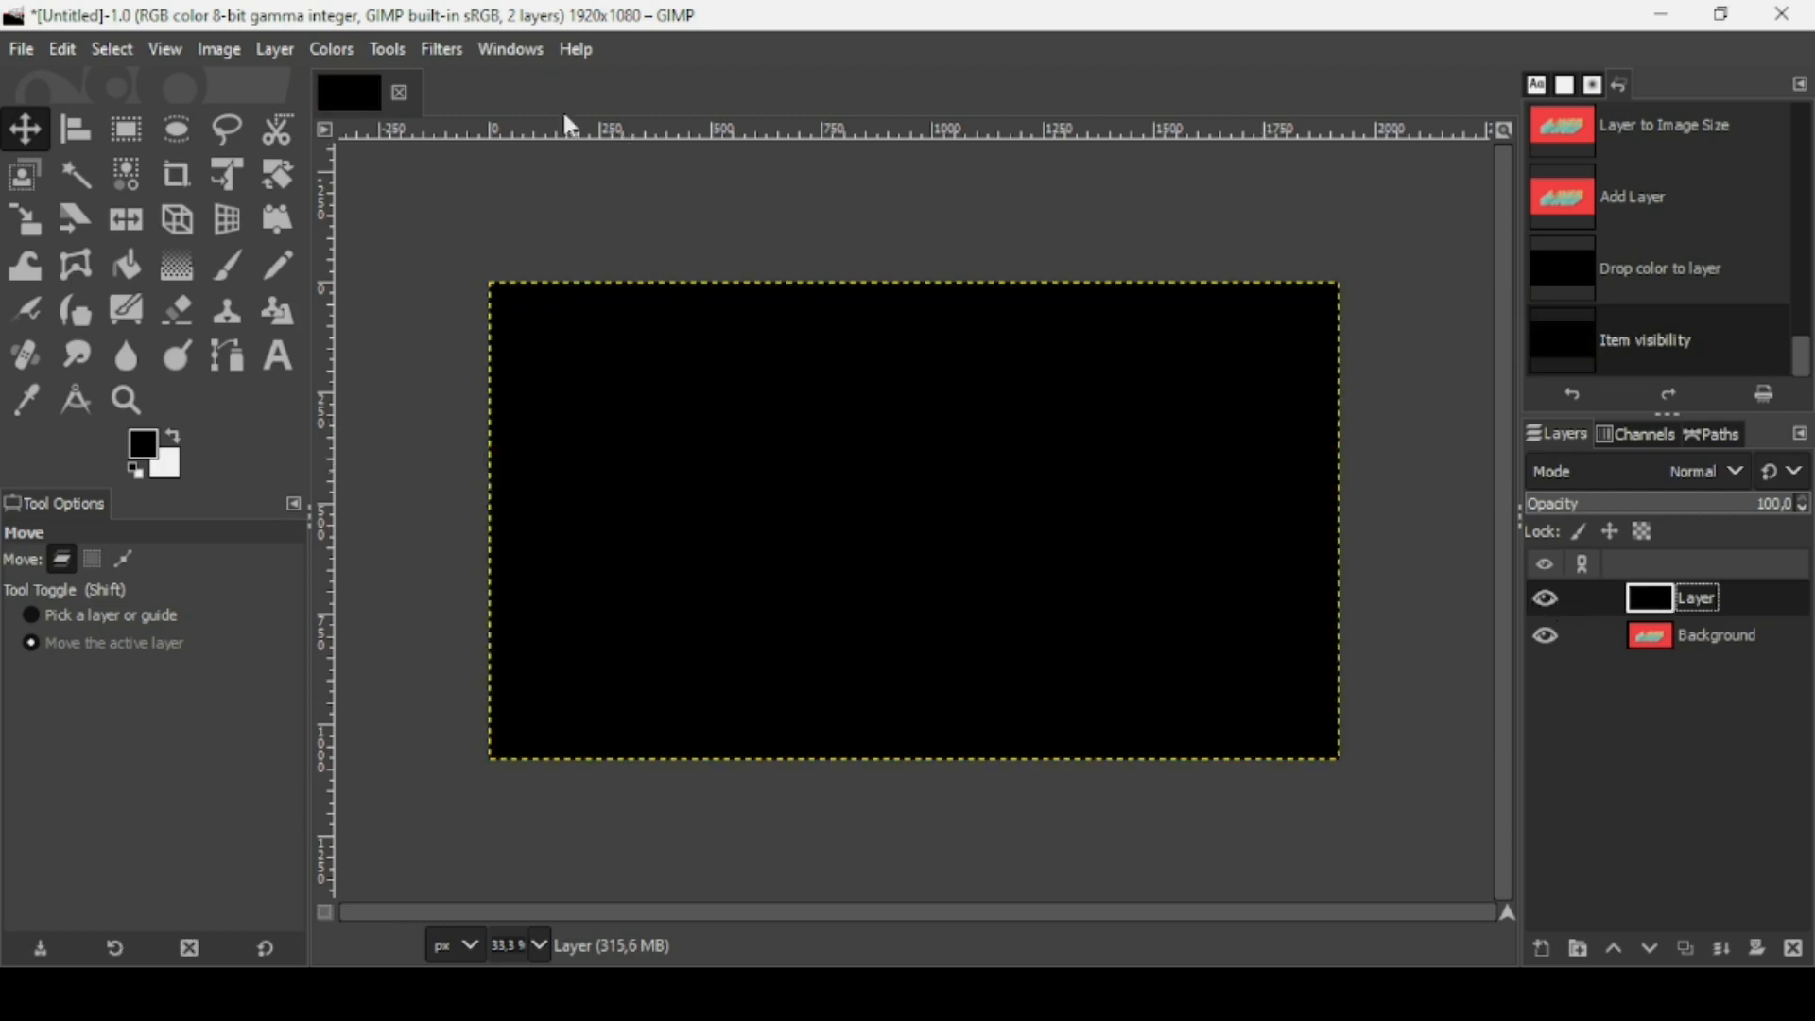
Apply CIE lch Noise to the black layer with chroma reduced to 0
click(440, 52)
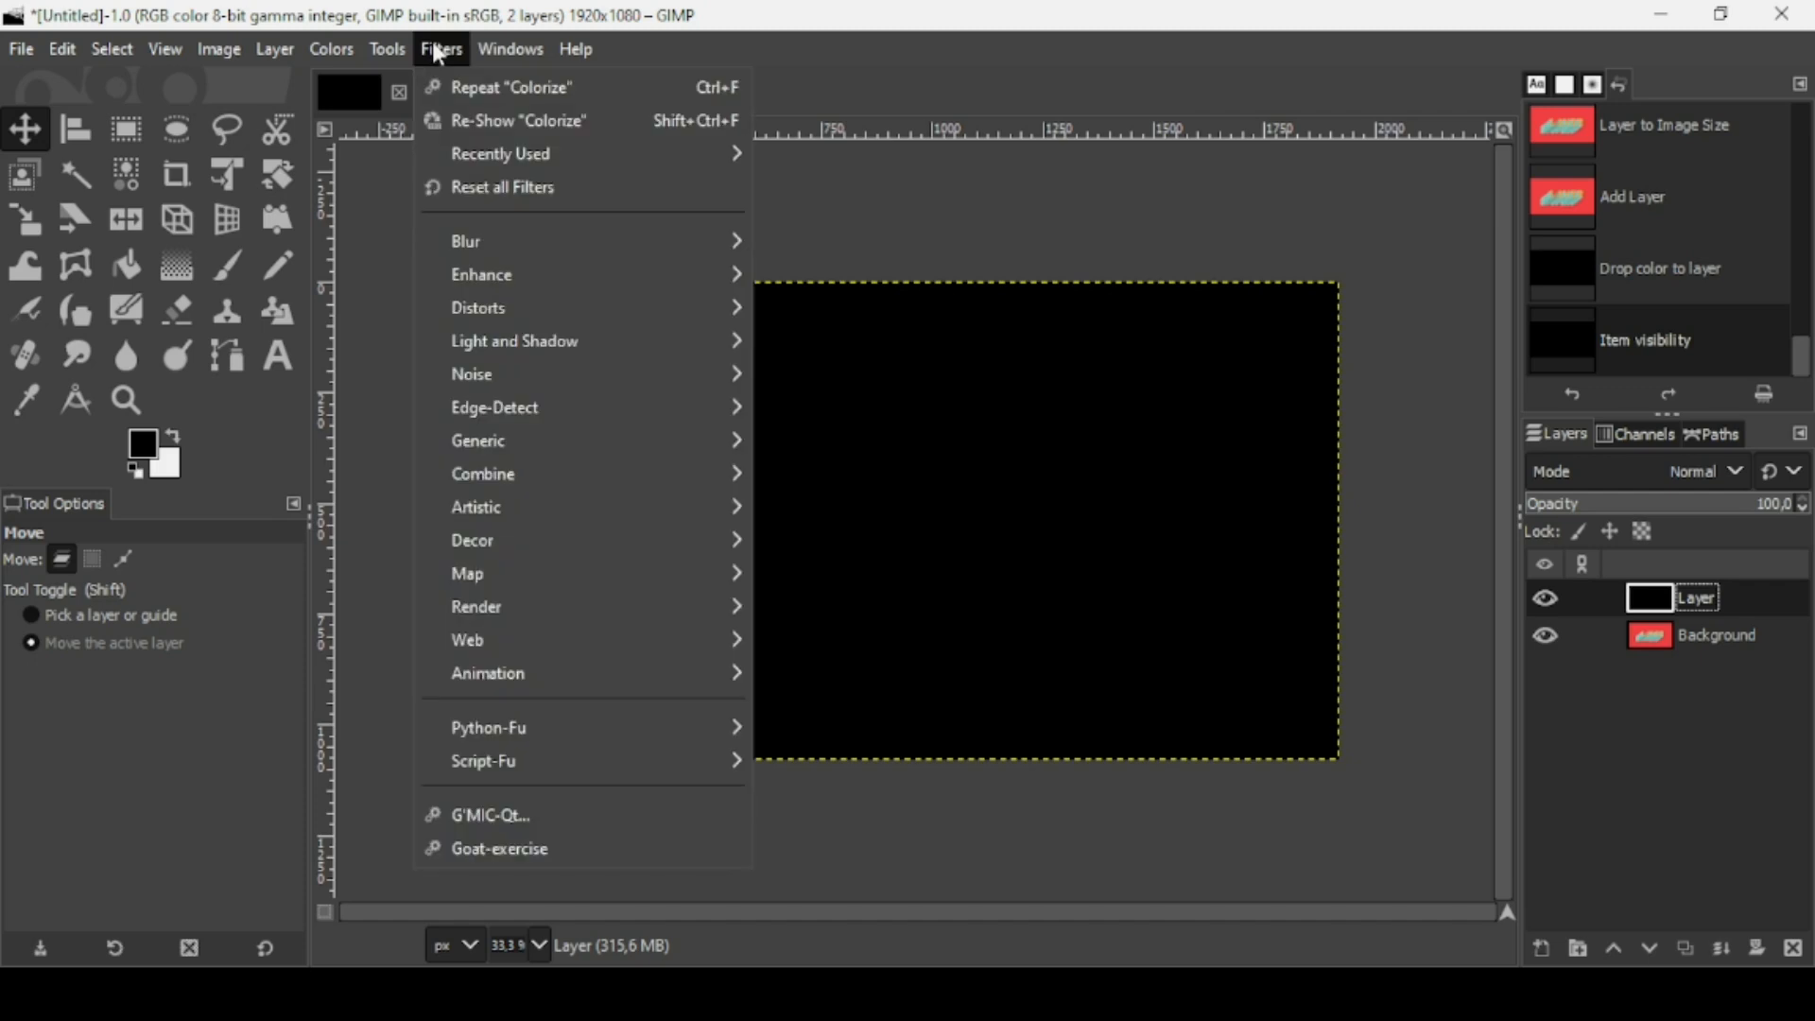
mouse_move(690, 375)
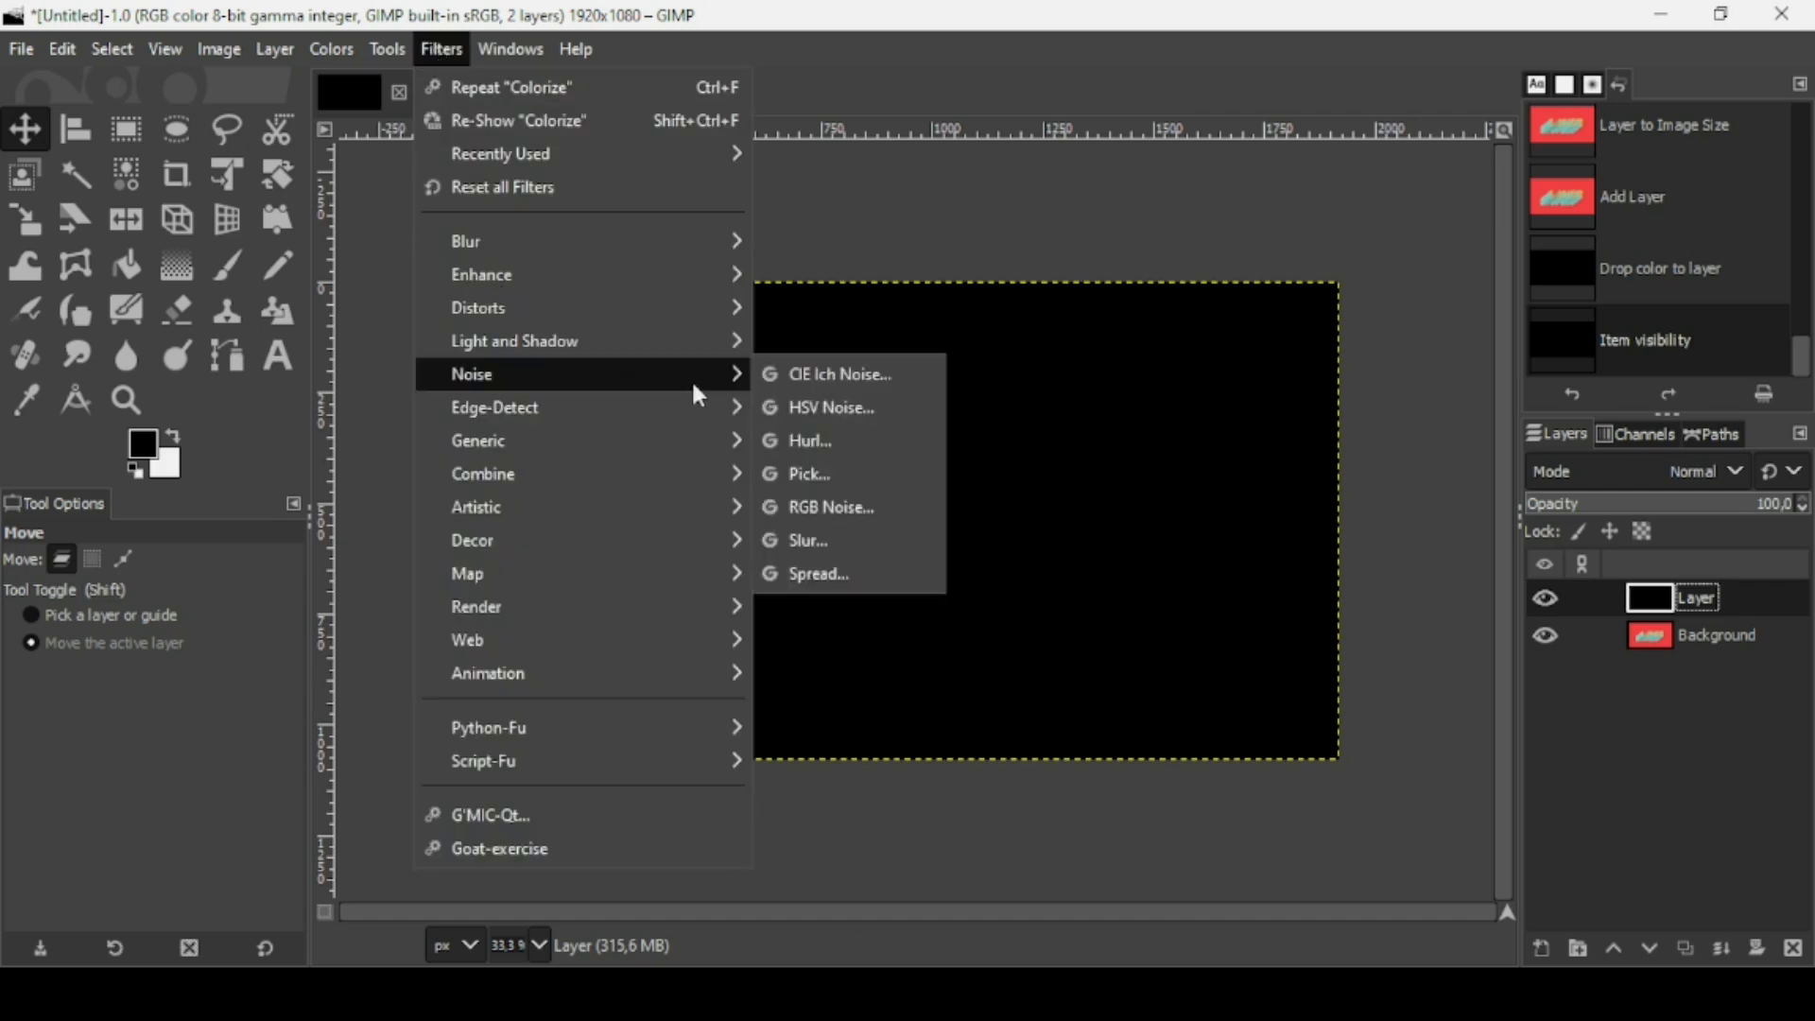
click(795, 378)
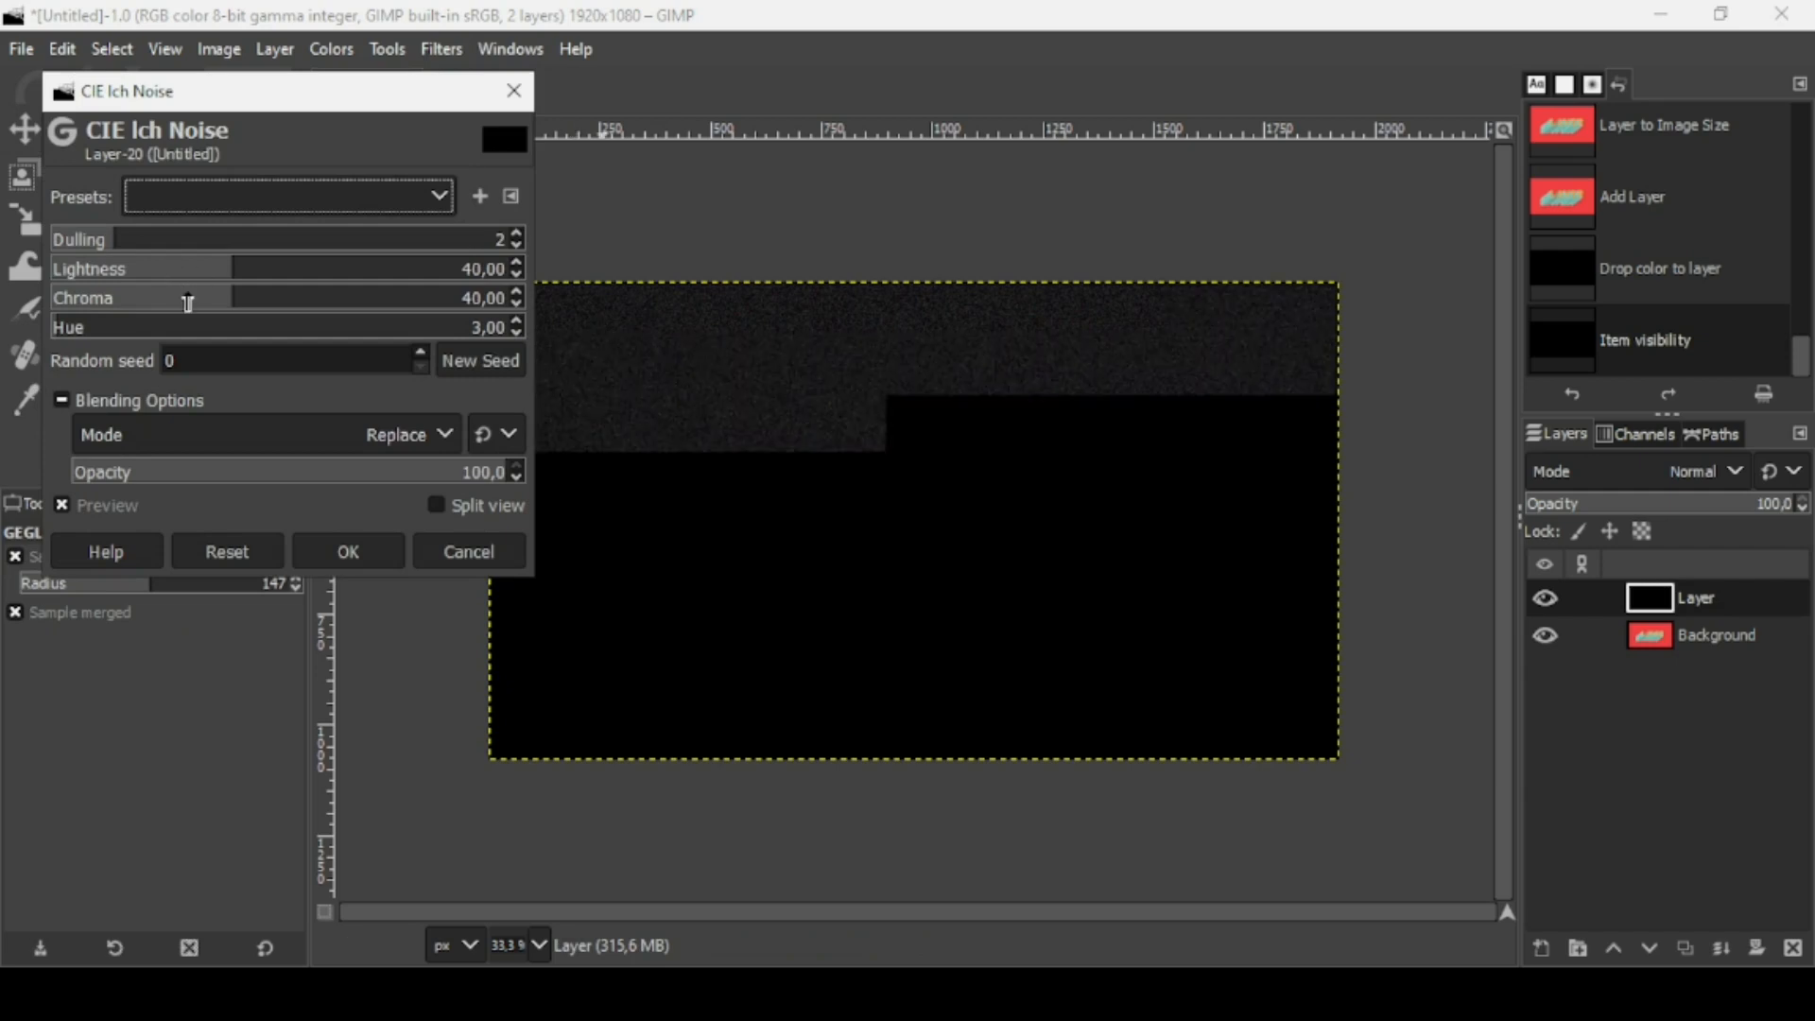
drag(188, 303, 22, 309)
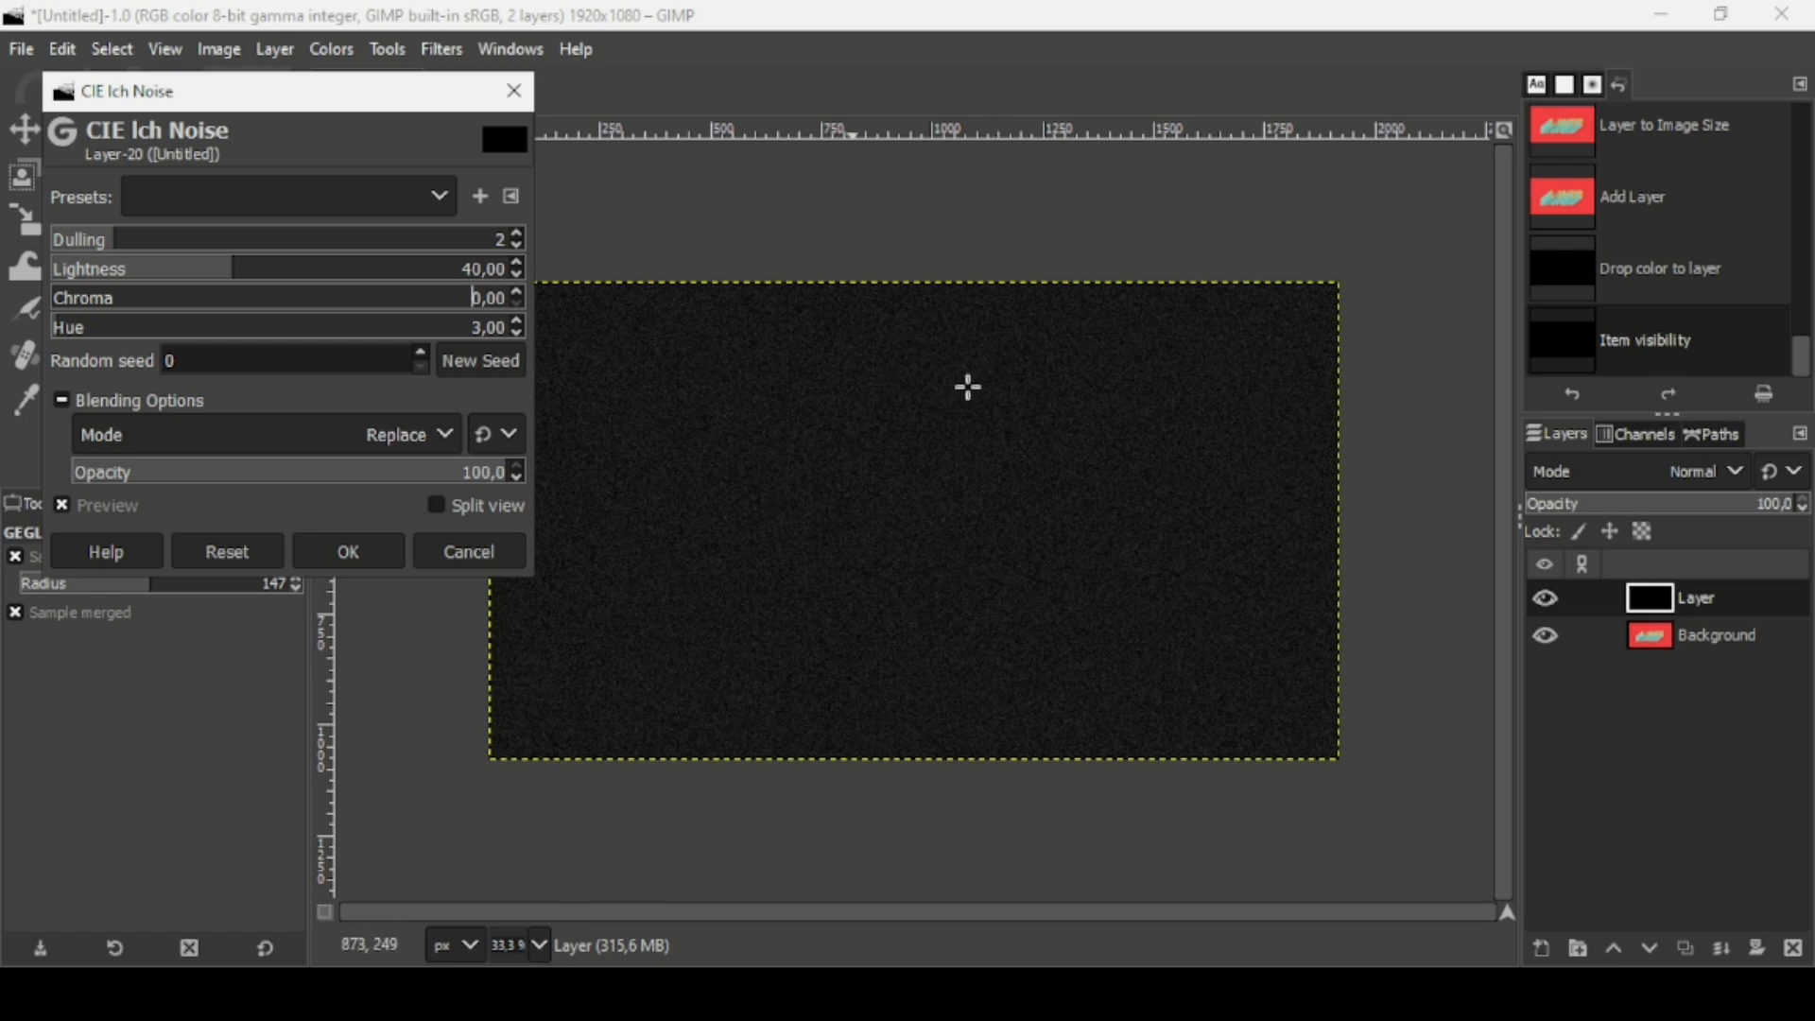
click(356, 550)
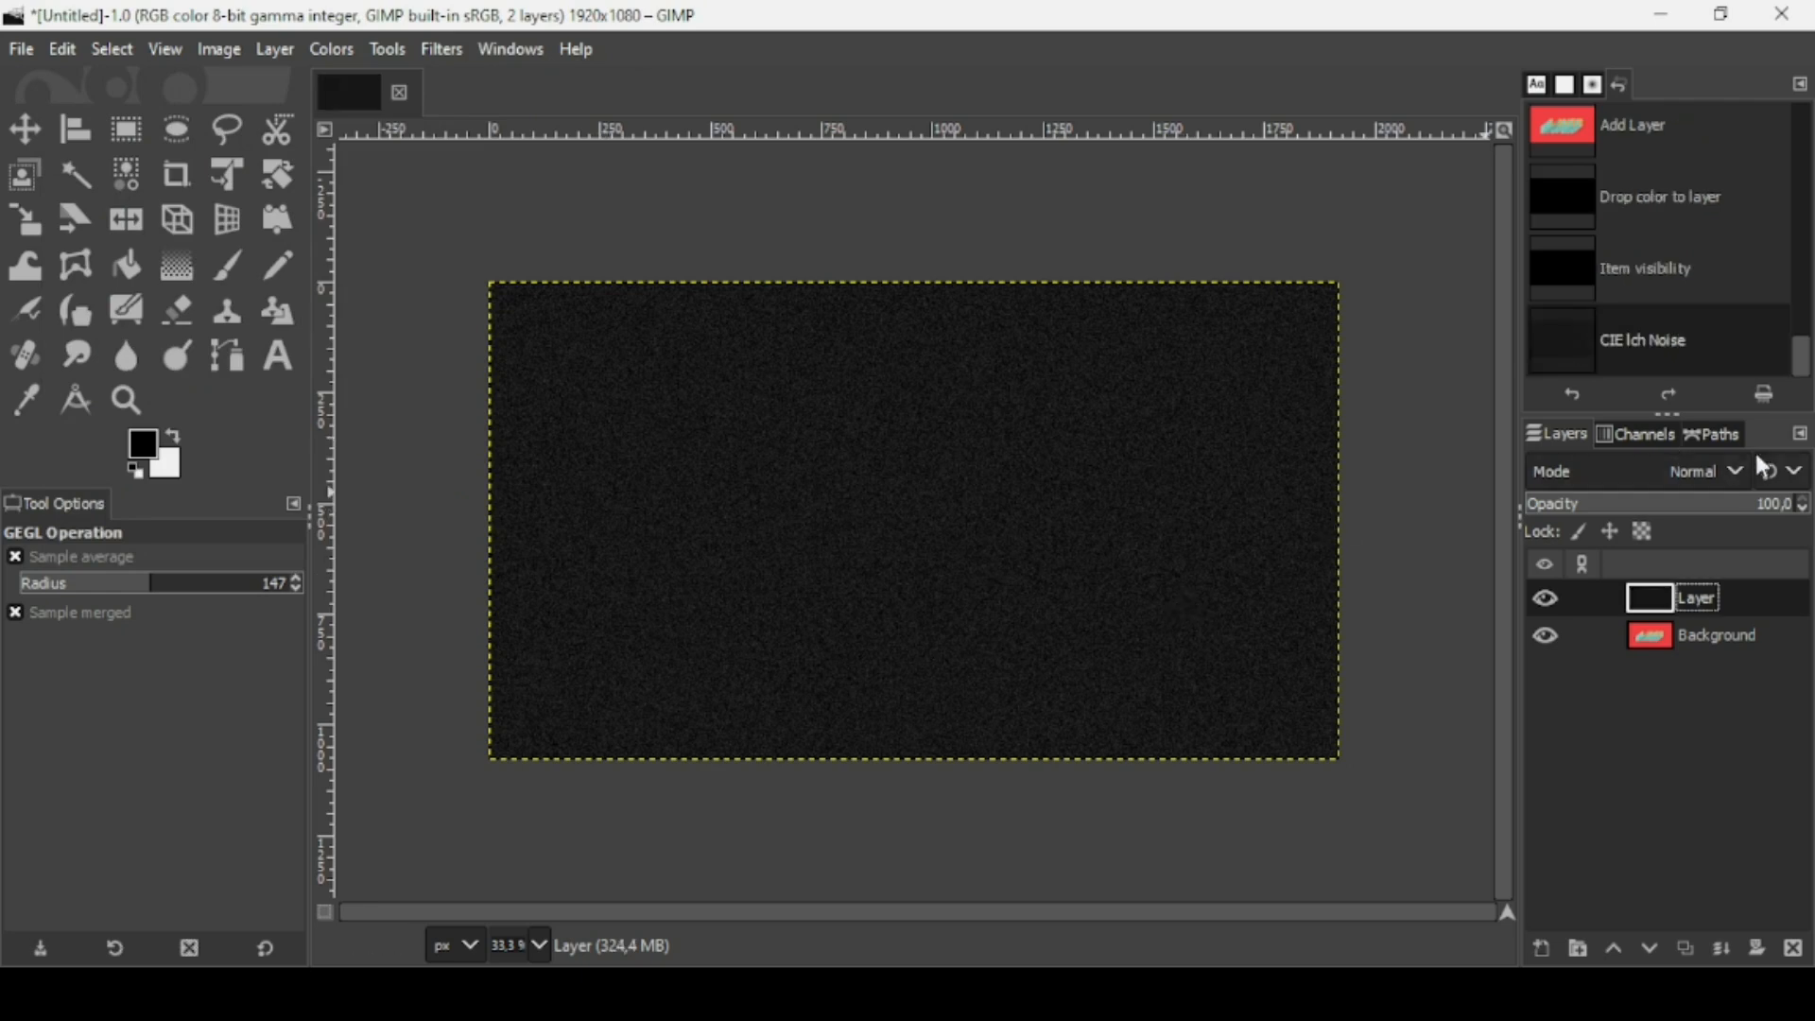
Set the noise layer's blend mode to Screen and its opacity to 48.8
click(1720, 471)
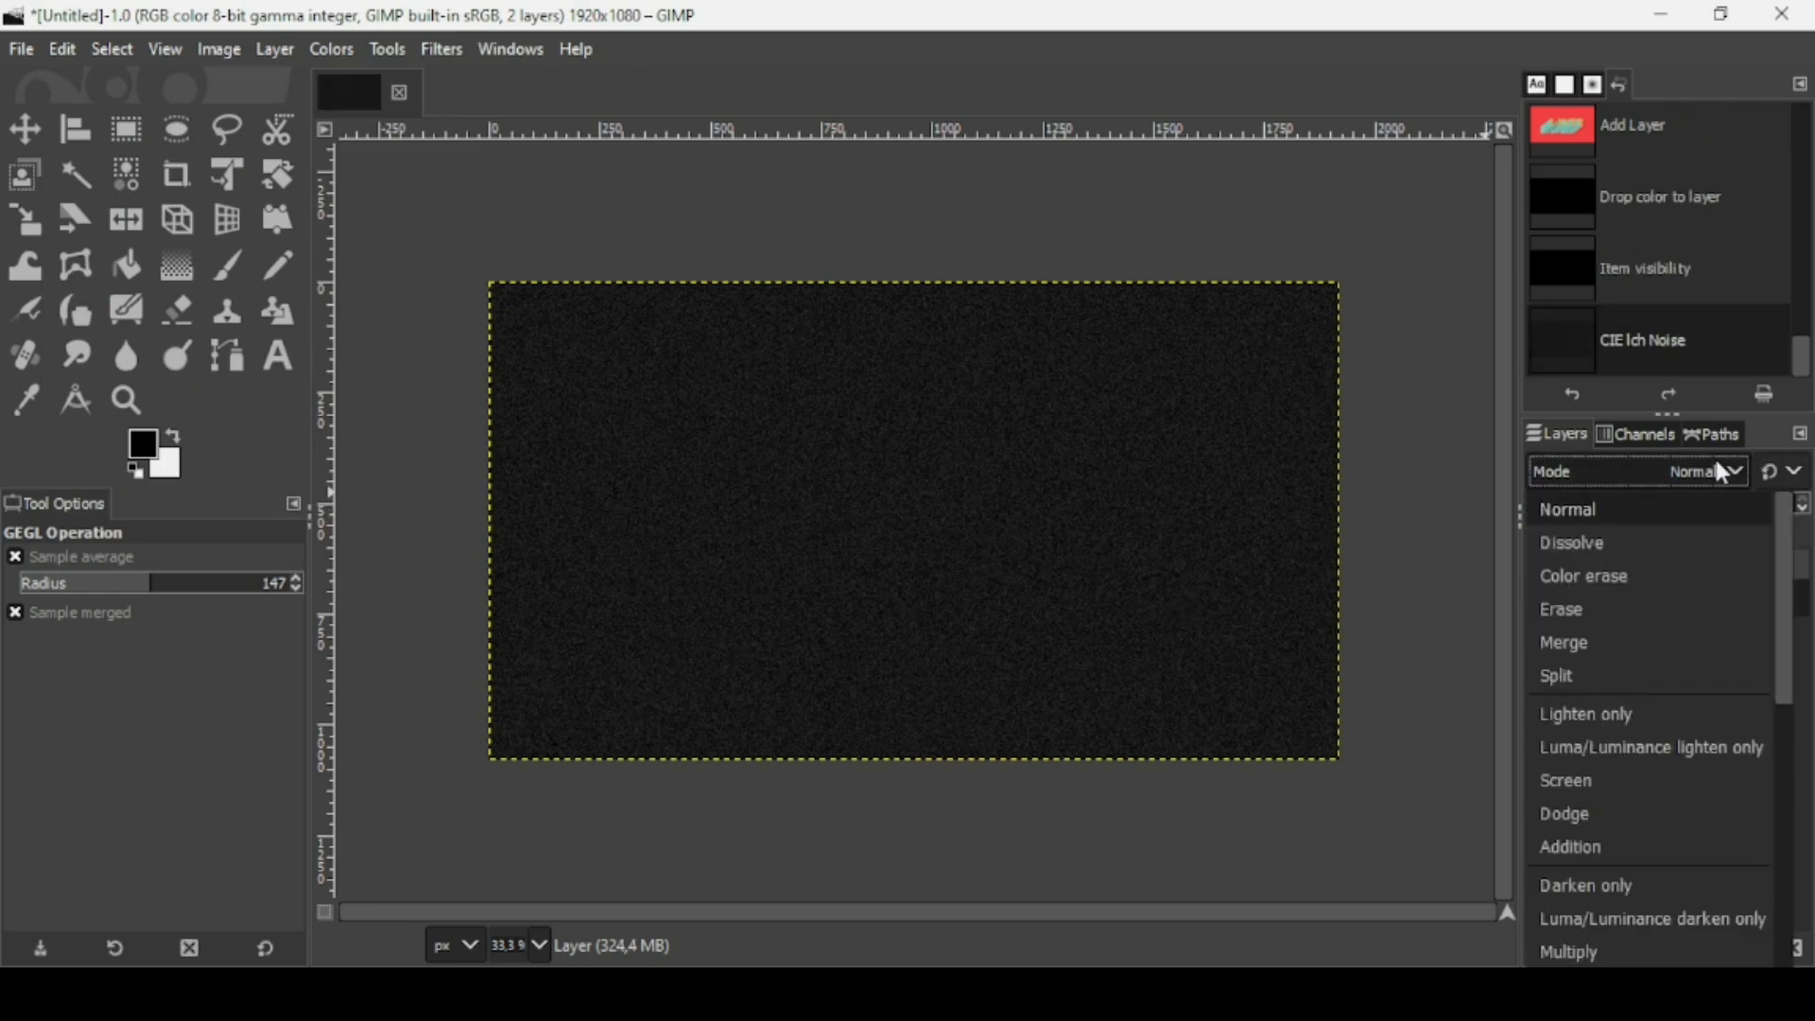
click(1622, 781)
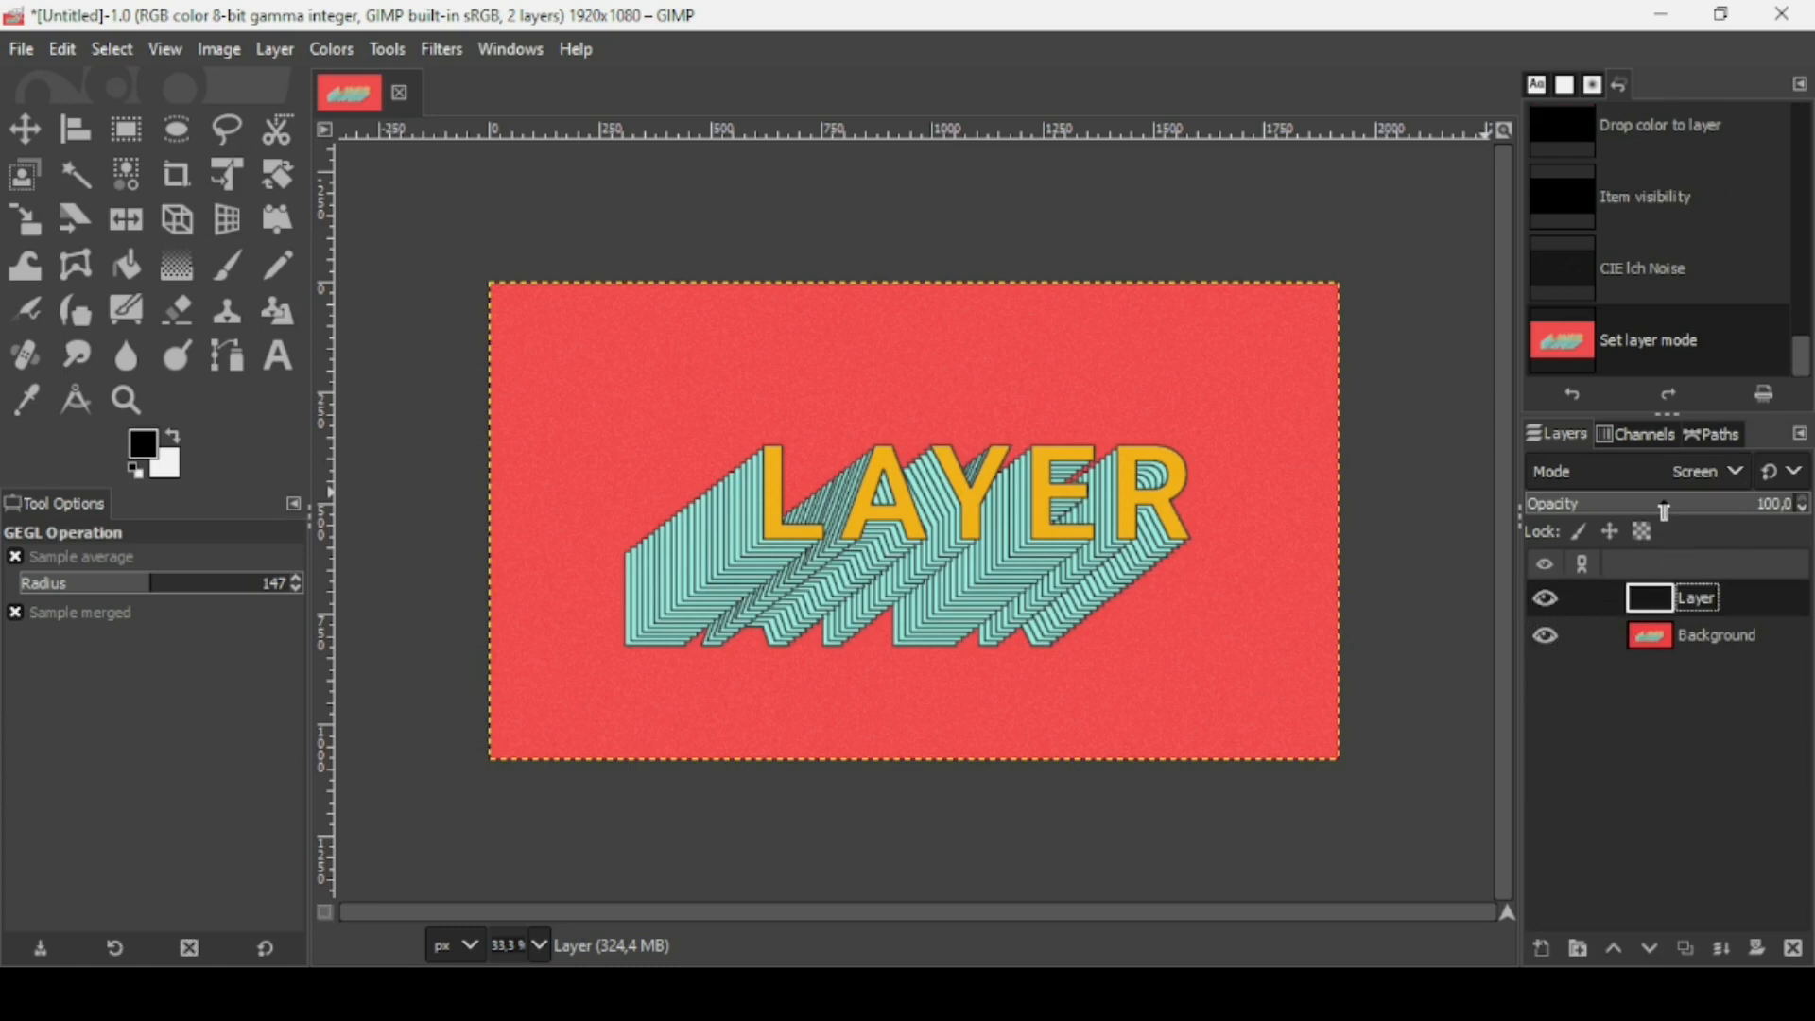
drag(1665, 511, 1660, 512)
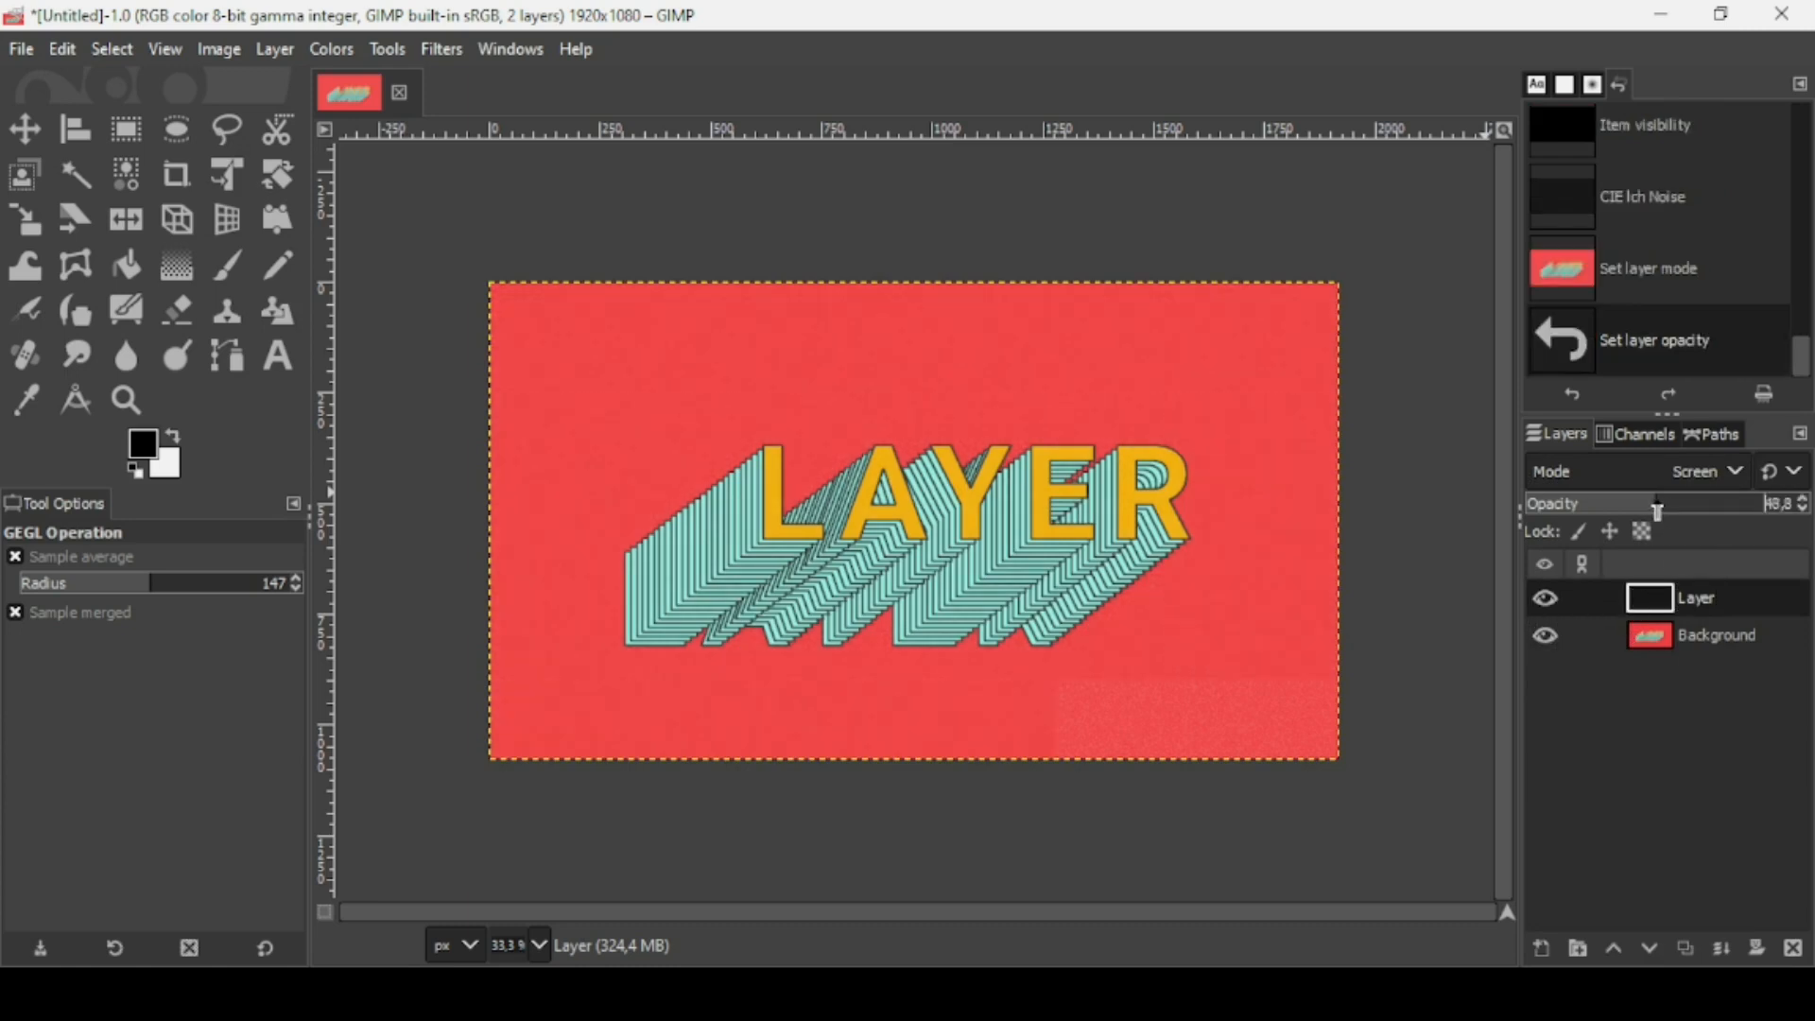
click(1653, 641)
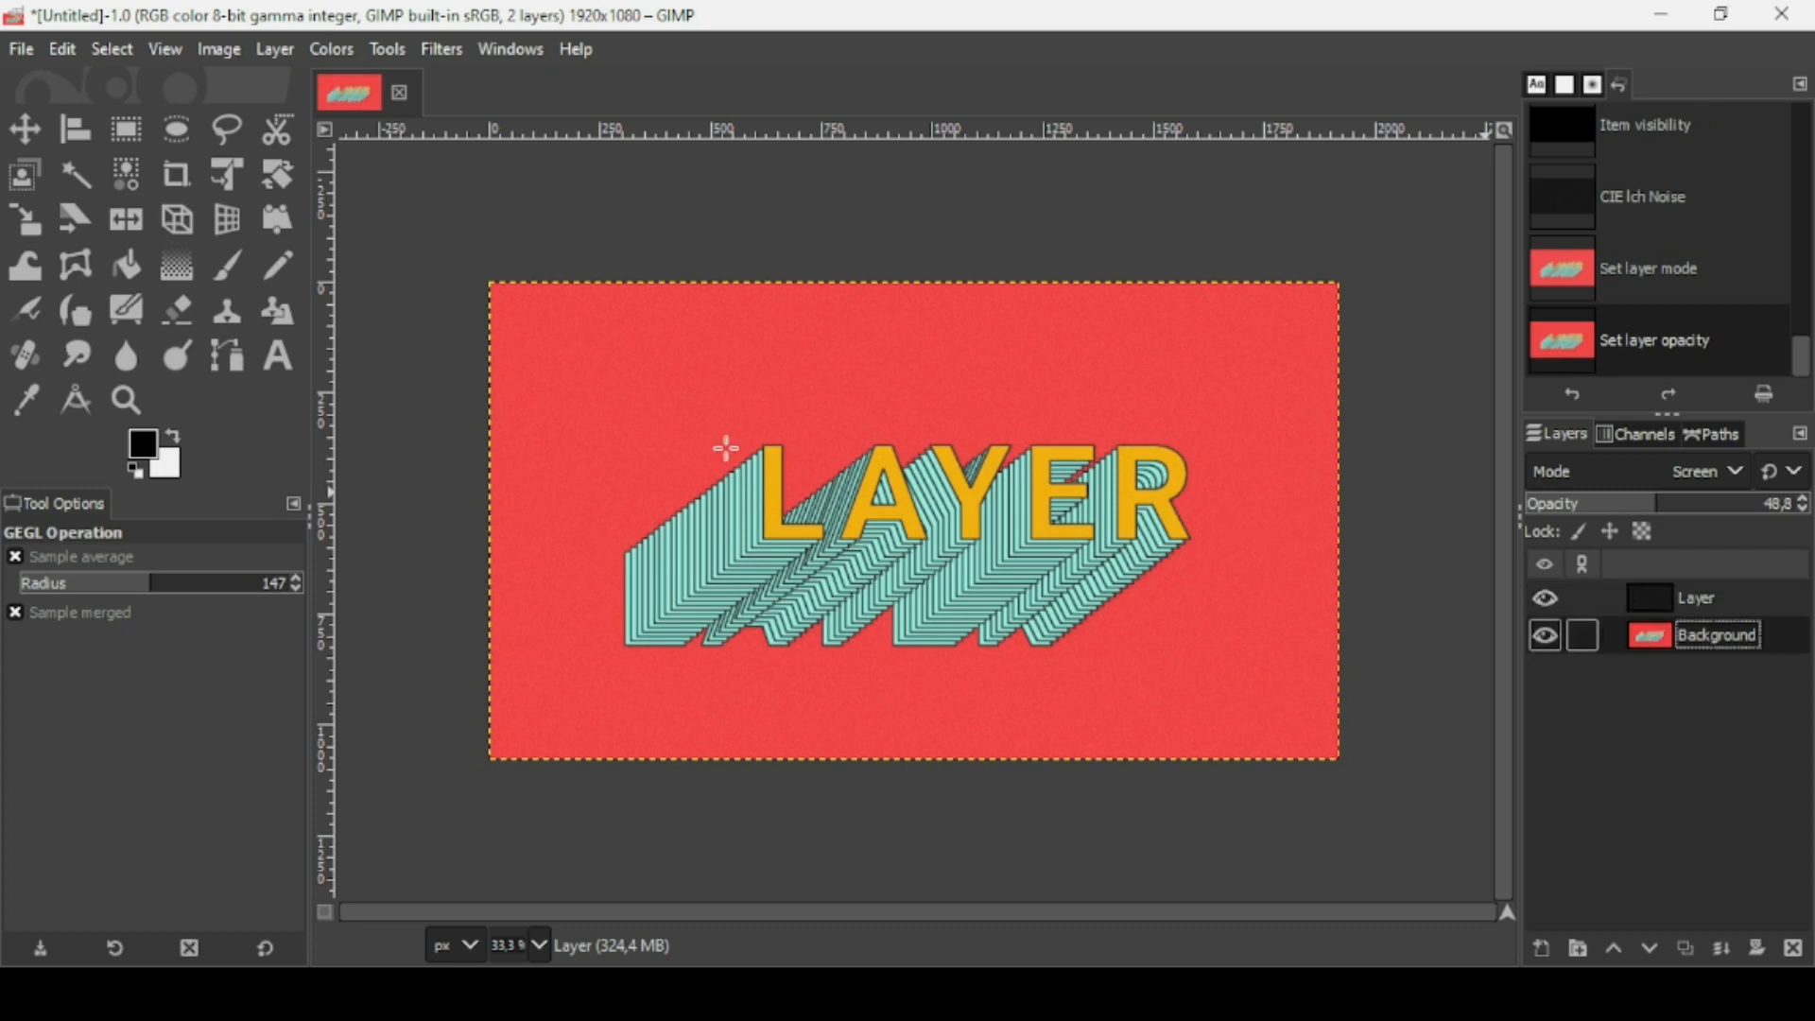
Check the grain up close on the lettering and lower the noise layer's opacity to 37.4
scroll(726, 448, up, 3)
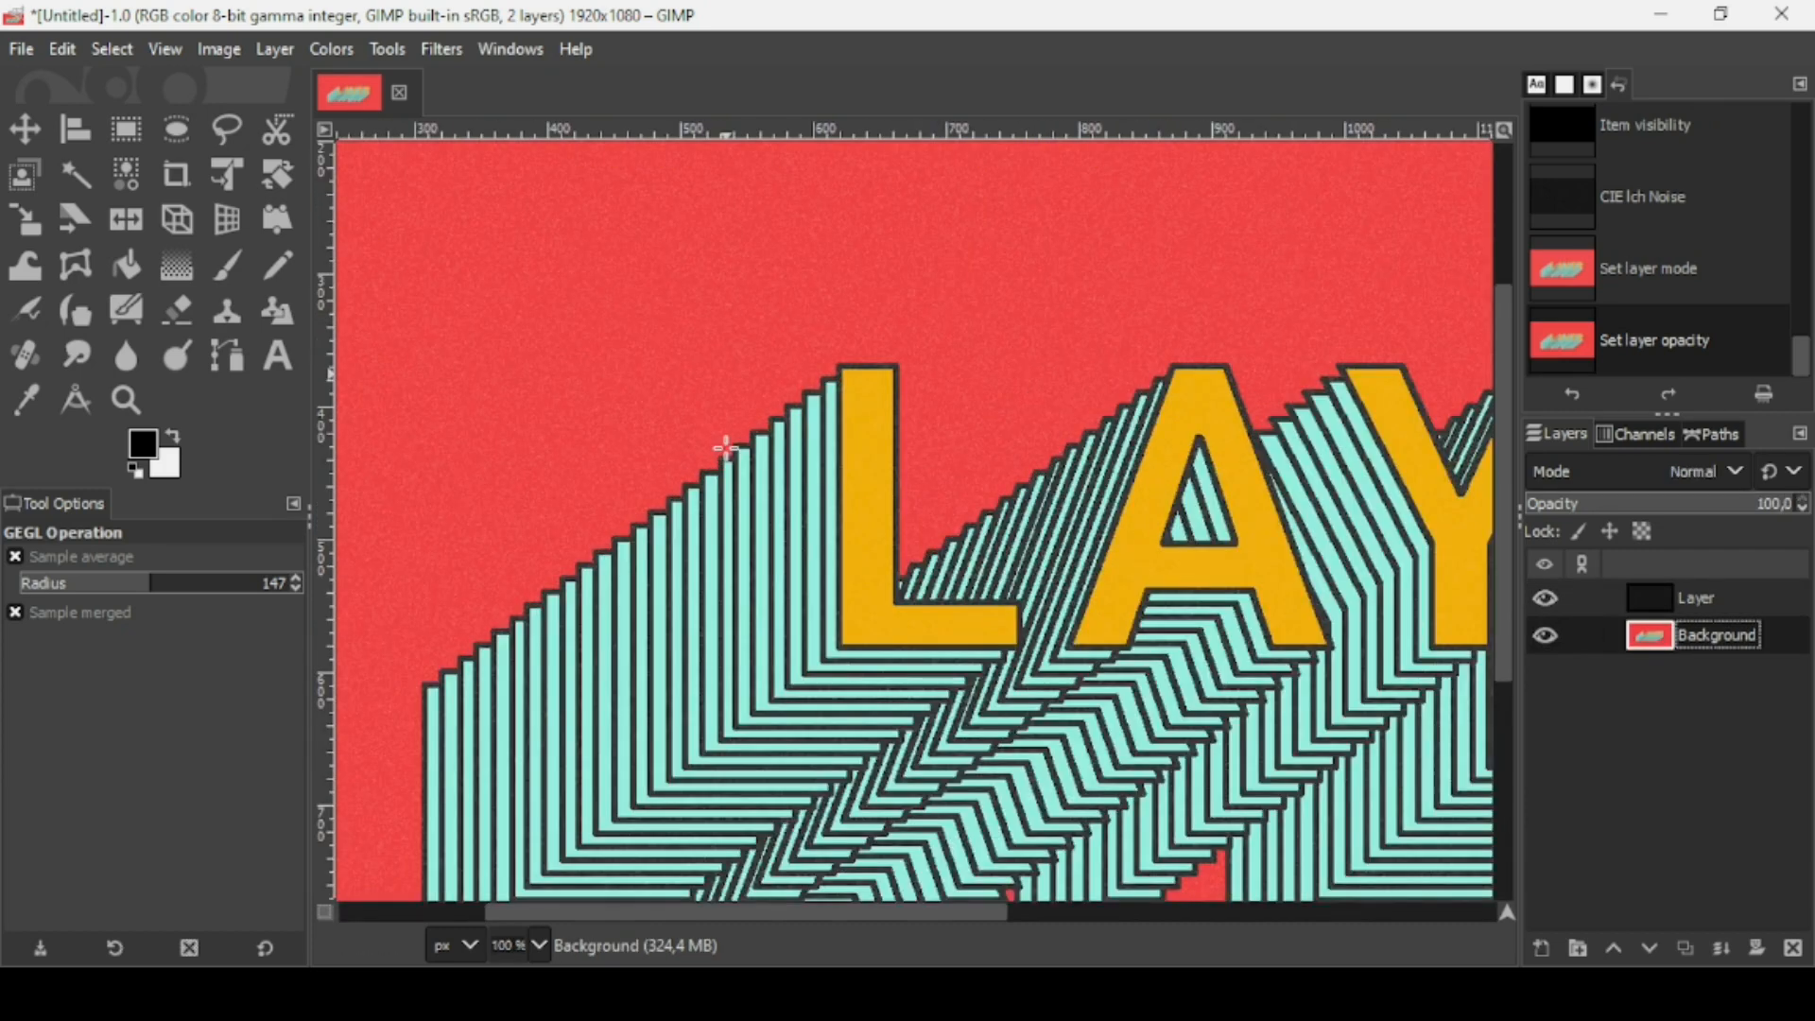
scroll(726, 448, up, 1)
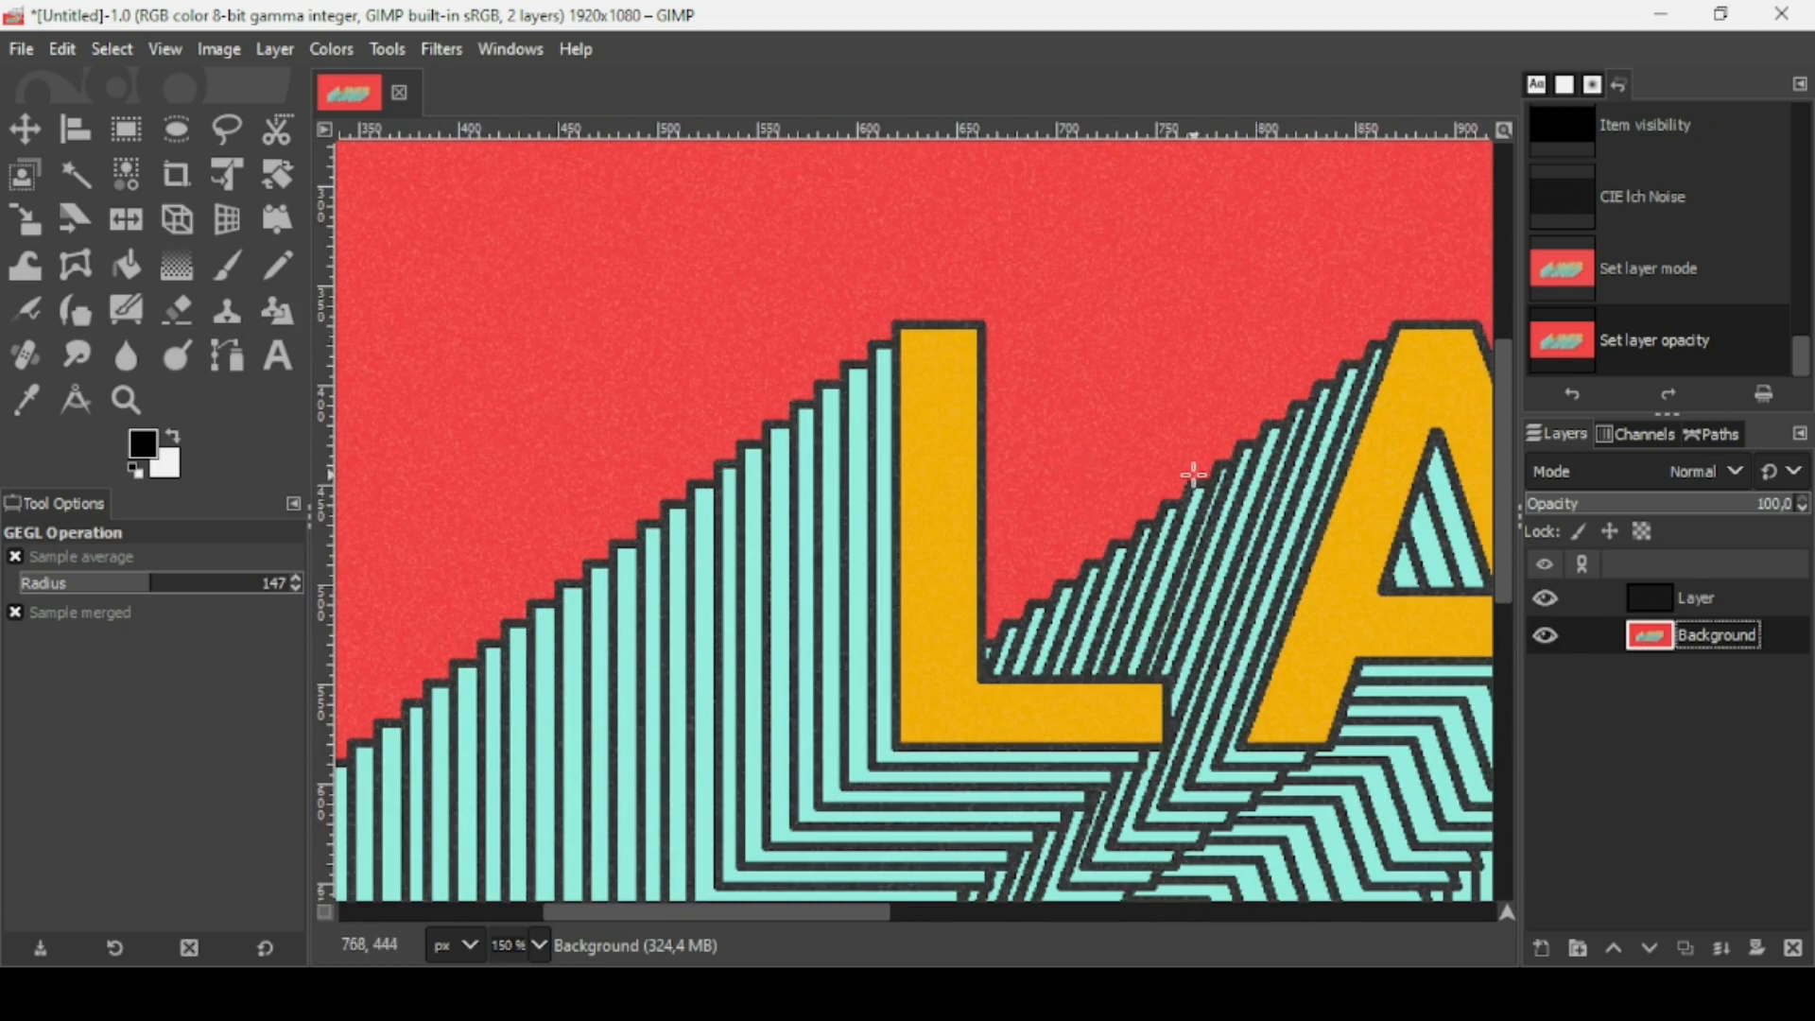
click(1664, 595)
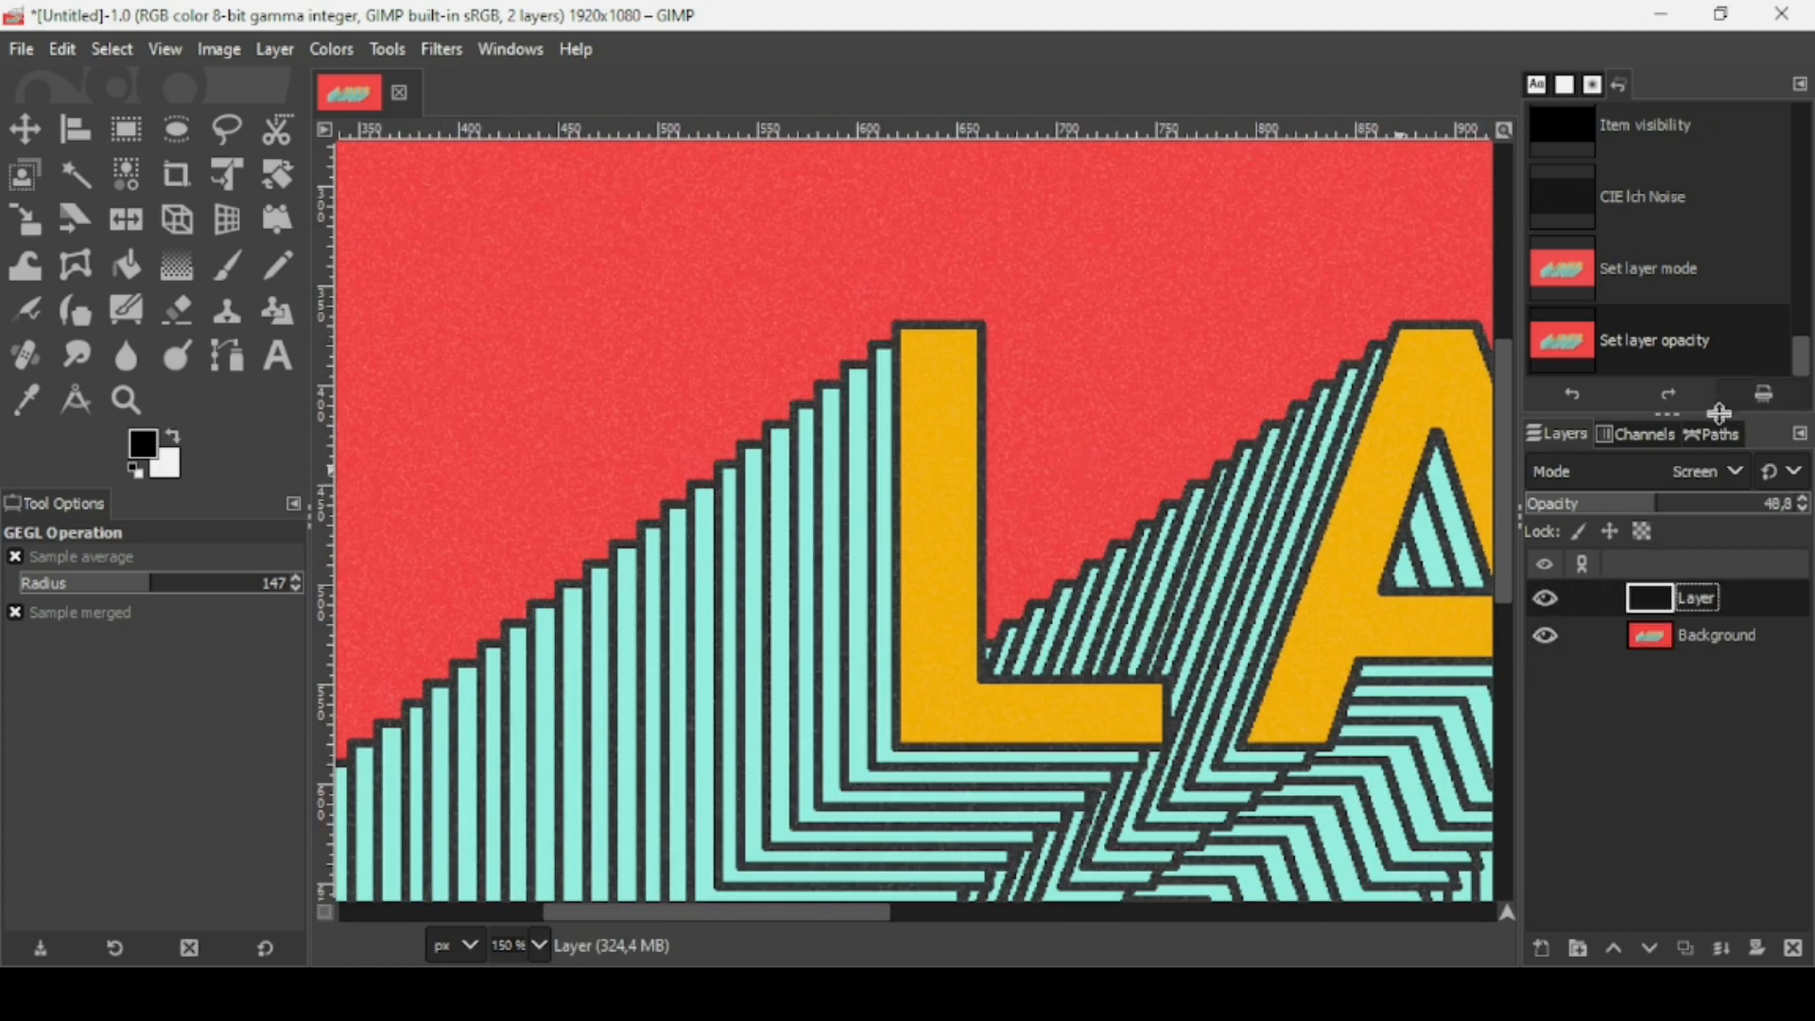
click(1628, 508)
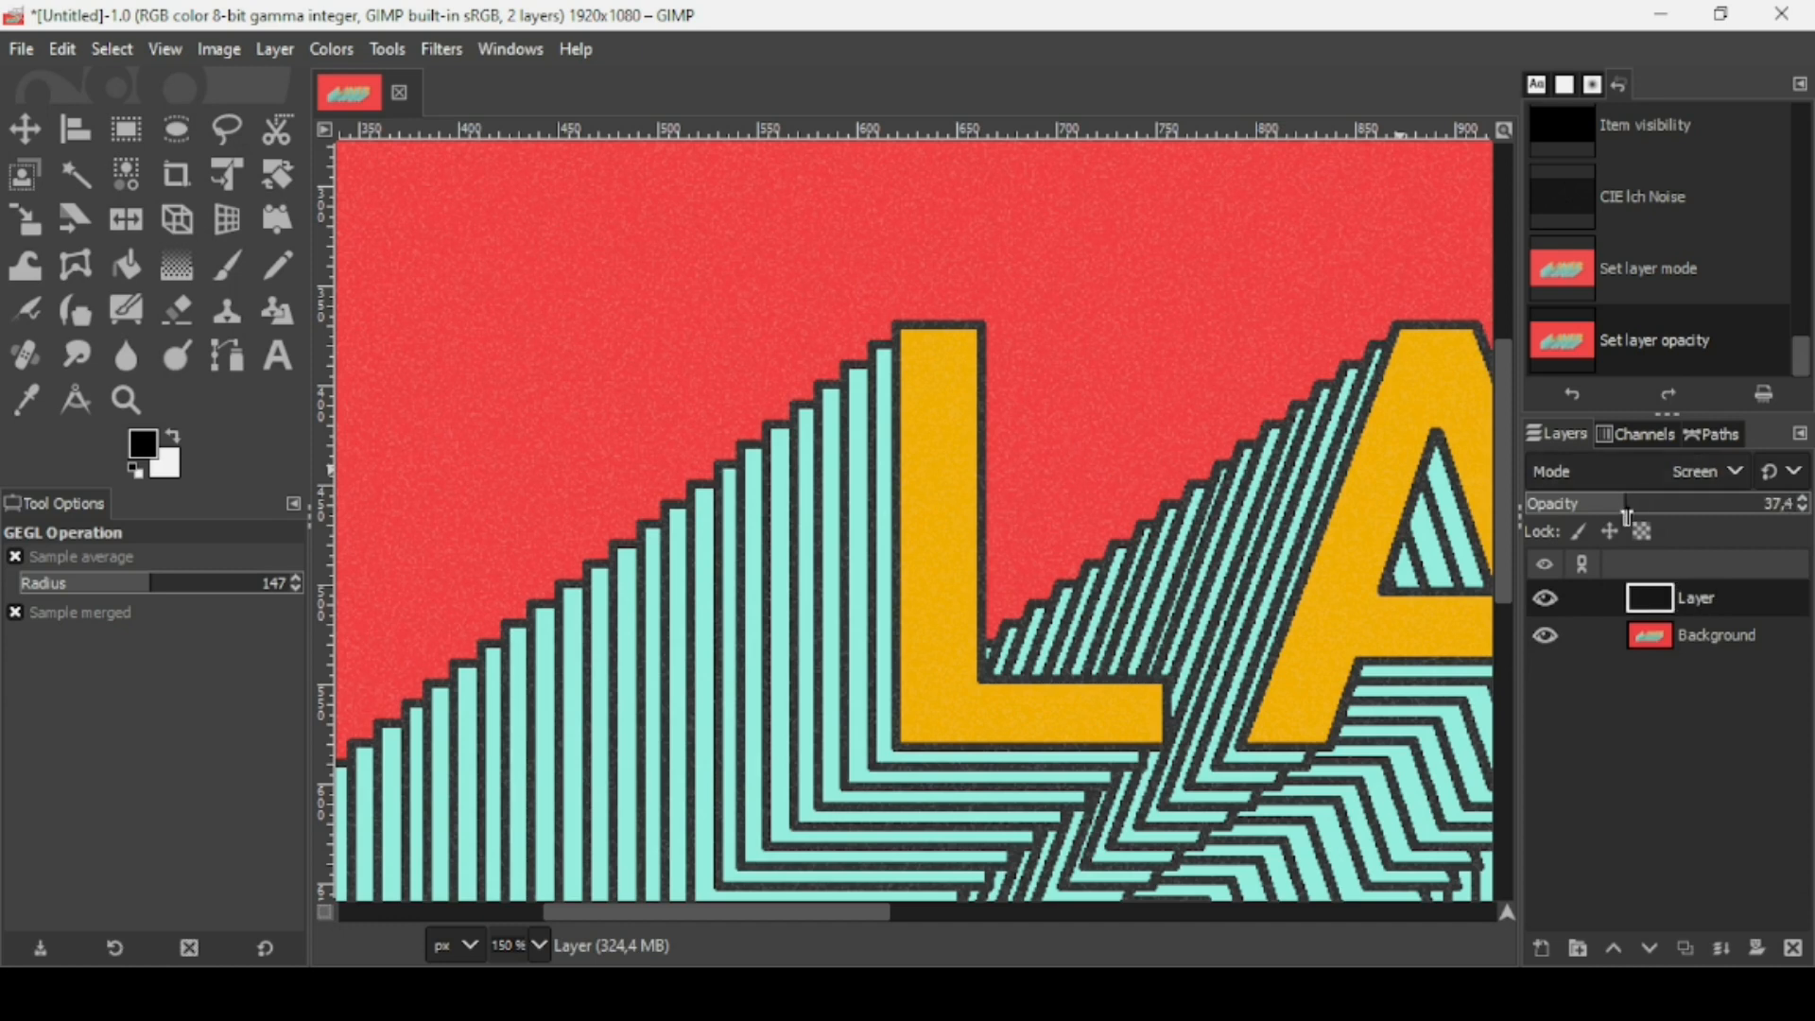
click(1681, 596)
Merge the noise layer down into the Background layer
click(1666, 640)
key(minus)
key(minus)
key(minus)
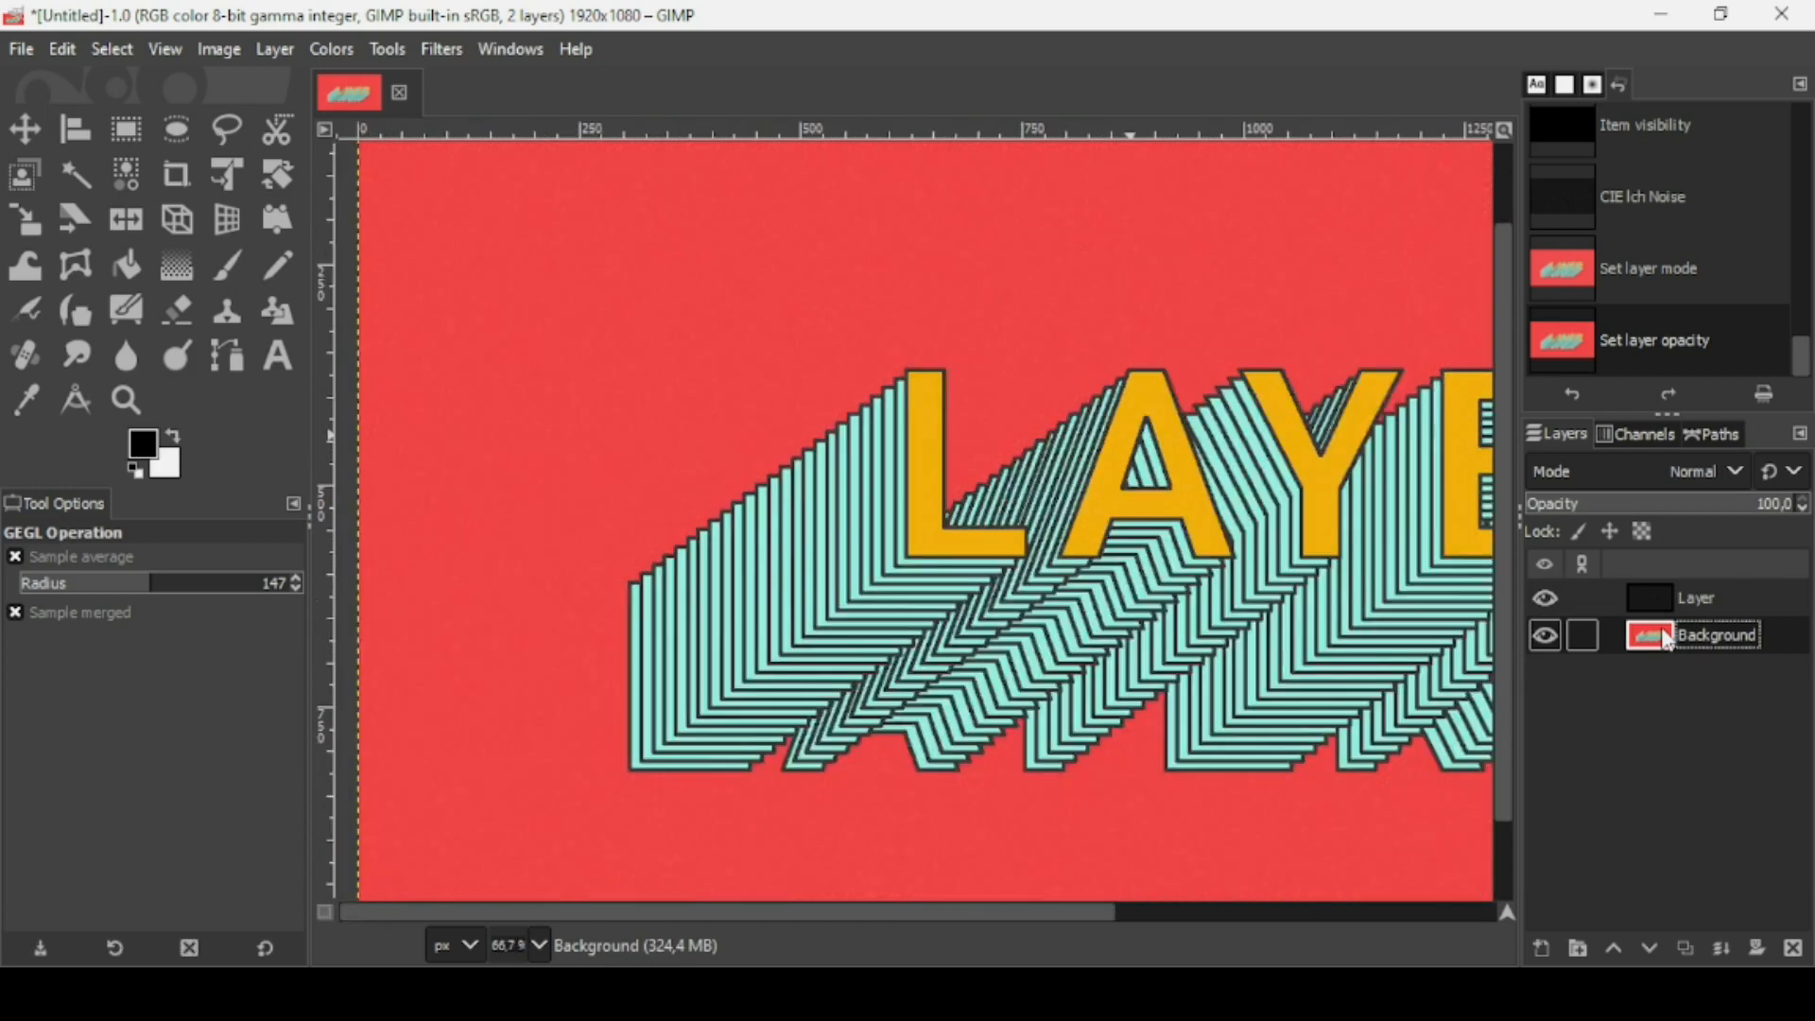
key(minus)
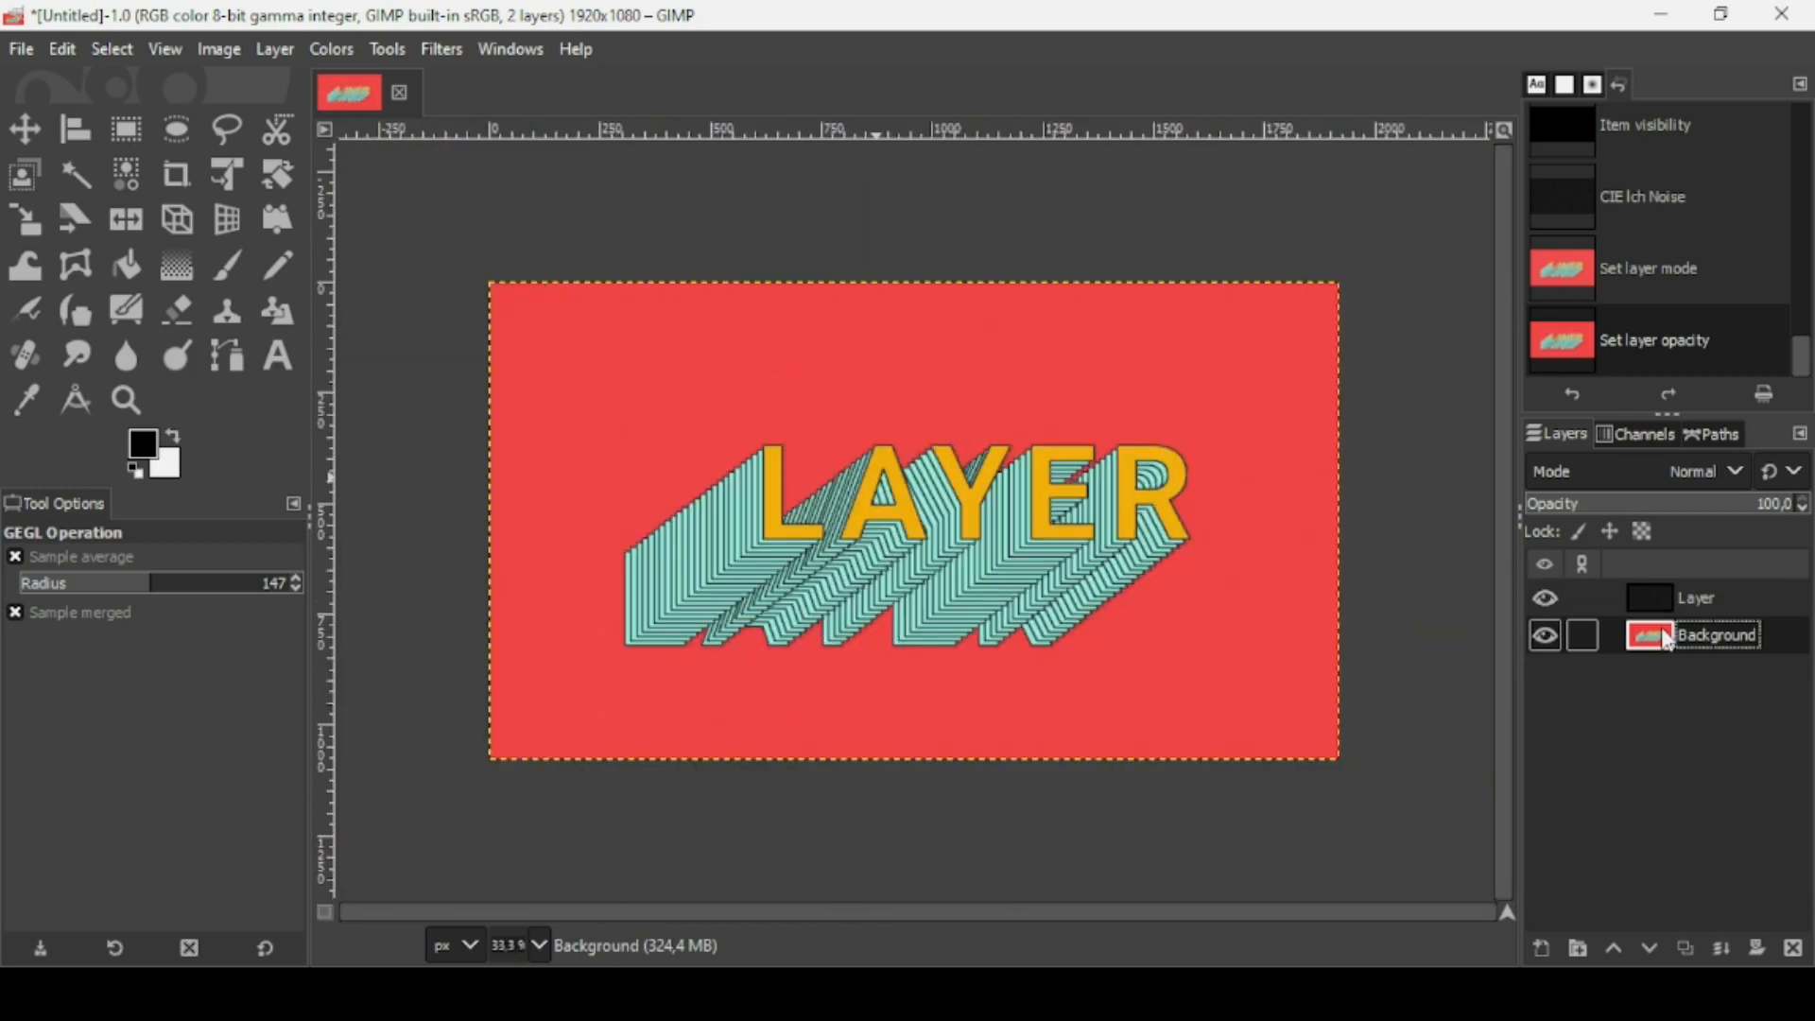
click(1652, 598)
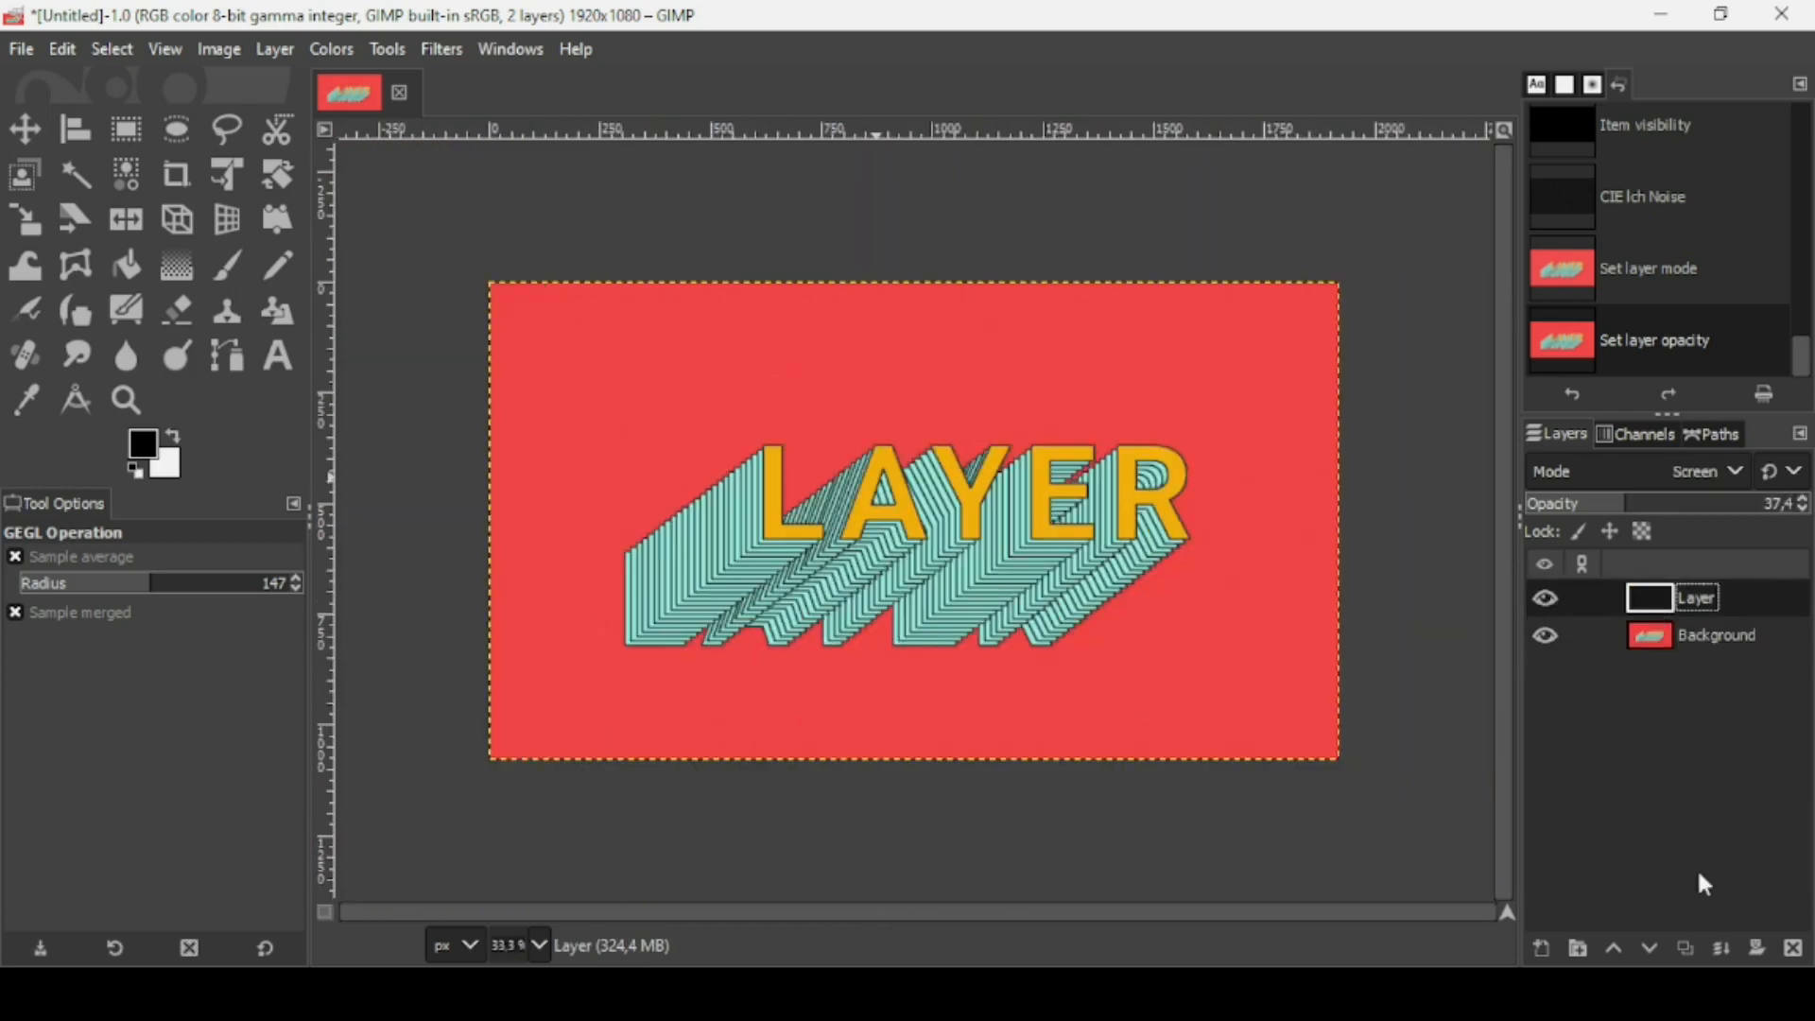
click(1722, 949)
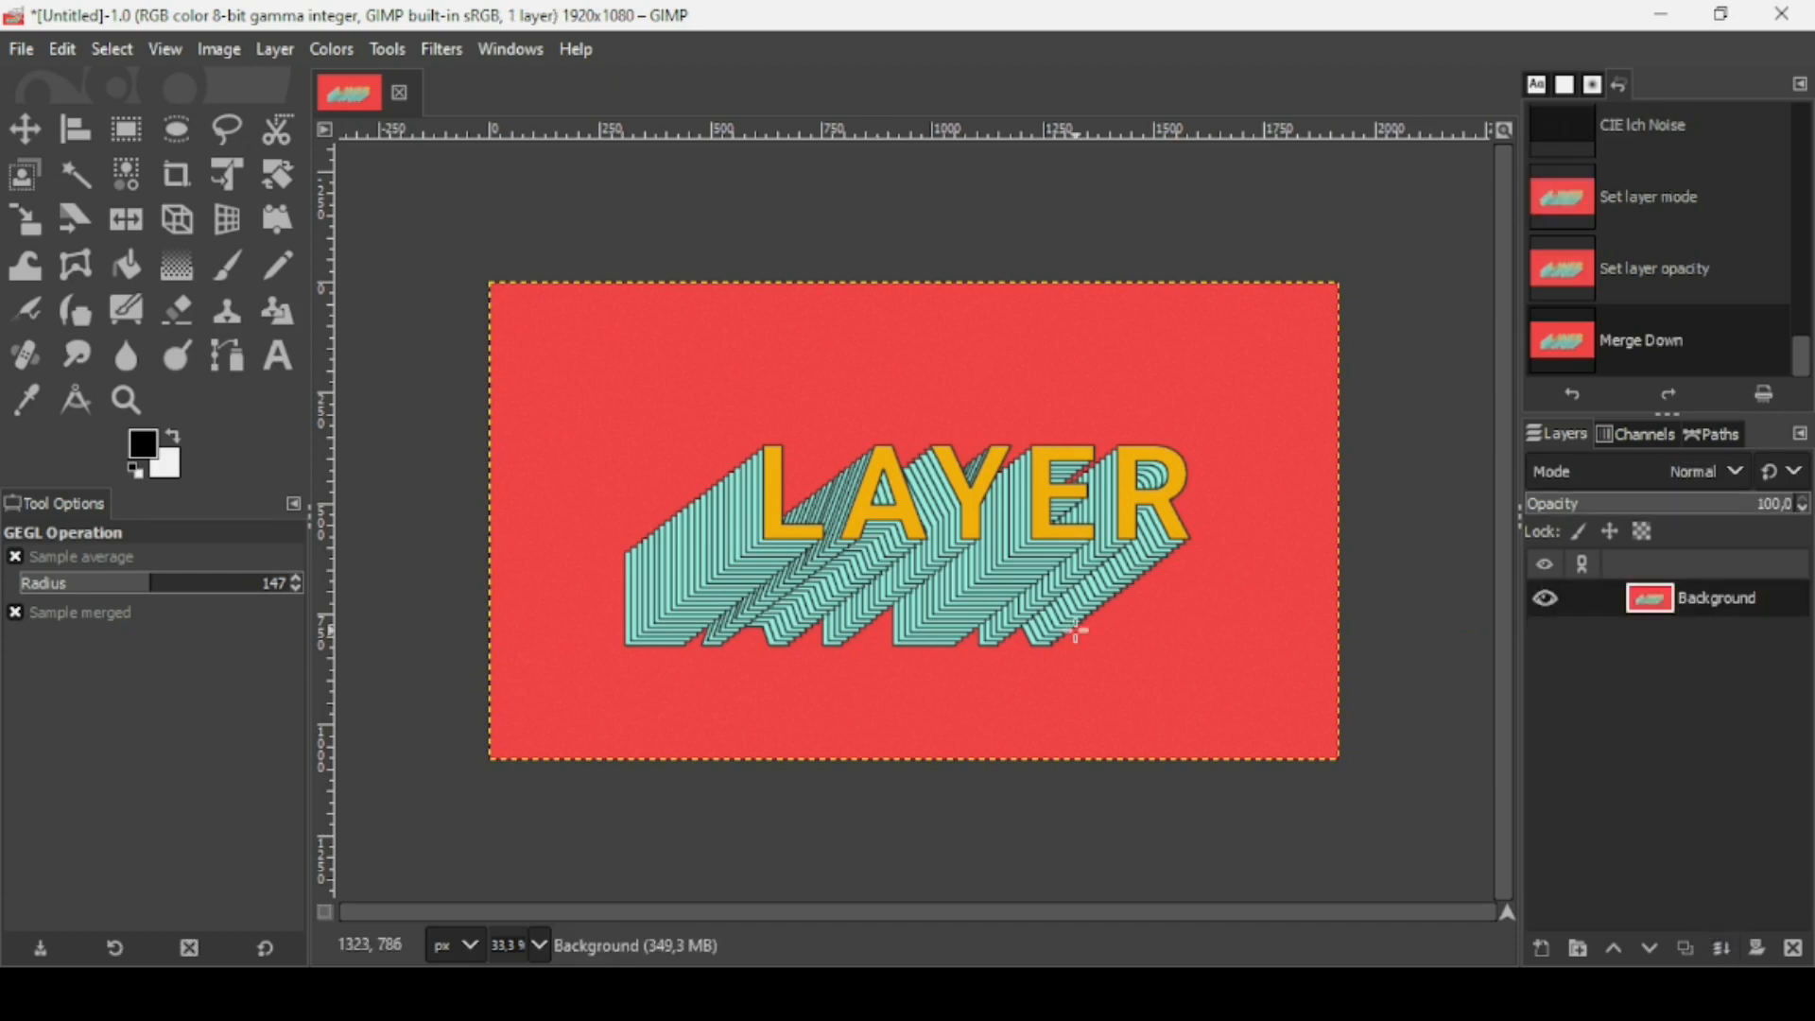